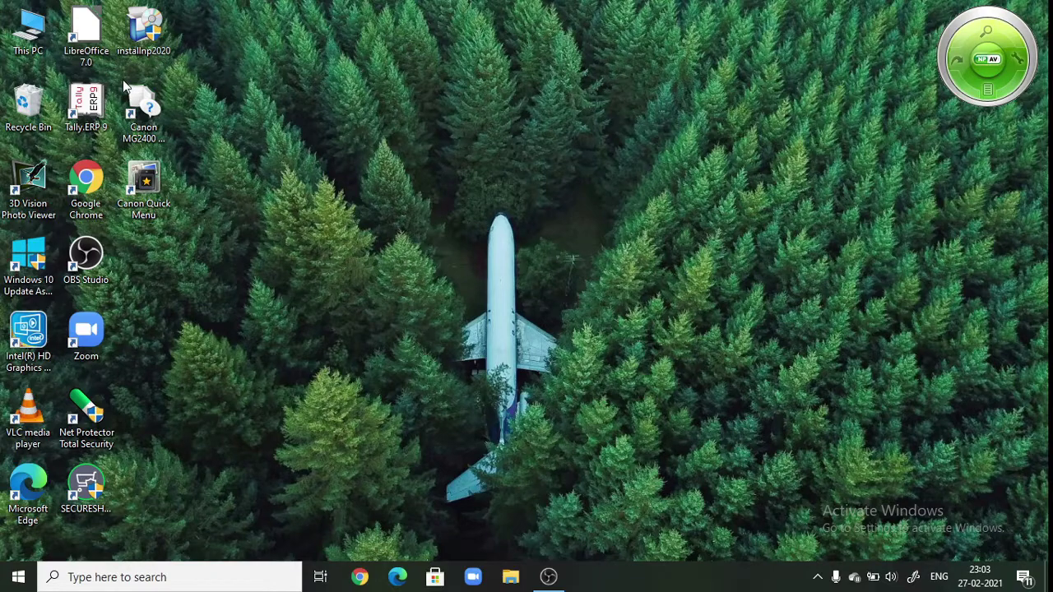
- Launch Tally.ERP 9 from its desktop shortcut to reach the Startup licensing screen
{"action": "double_click", "coordinate": [80, 117]}
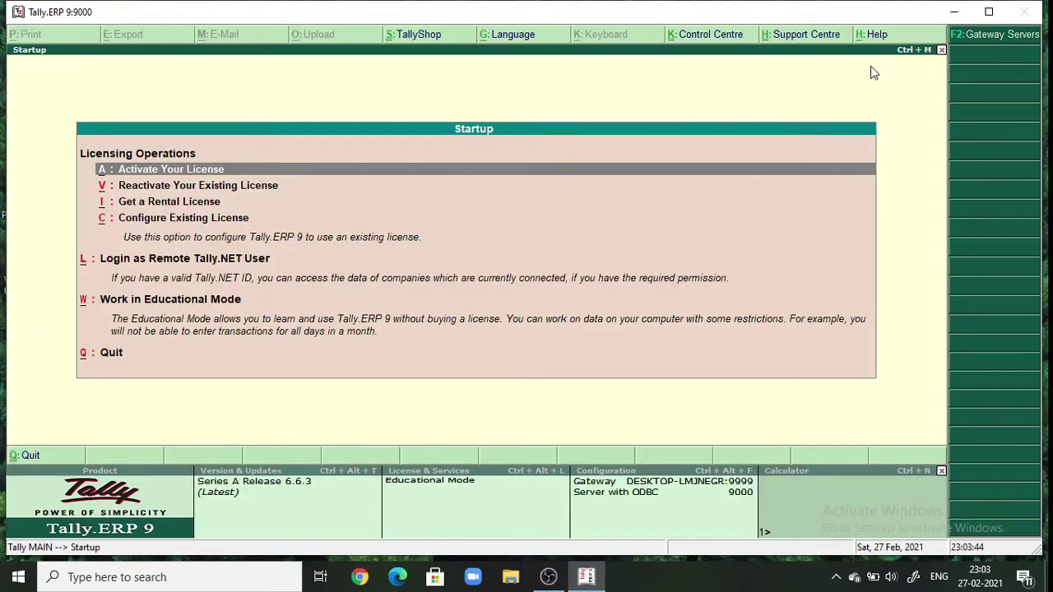
- Maximize the Tally window and start working in Educational Mode
{"action": "left_click", "coordinate": [989, 12]}
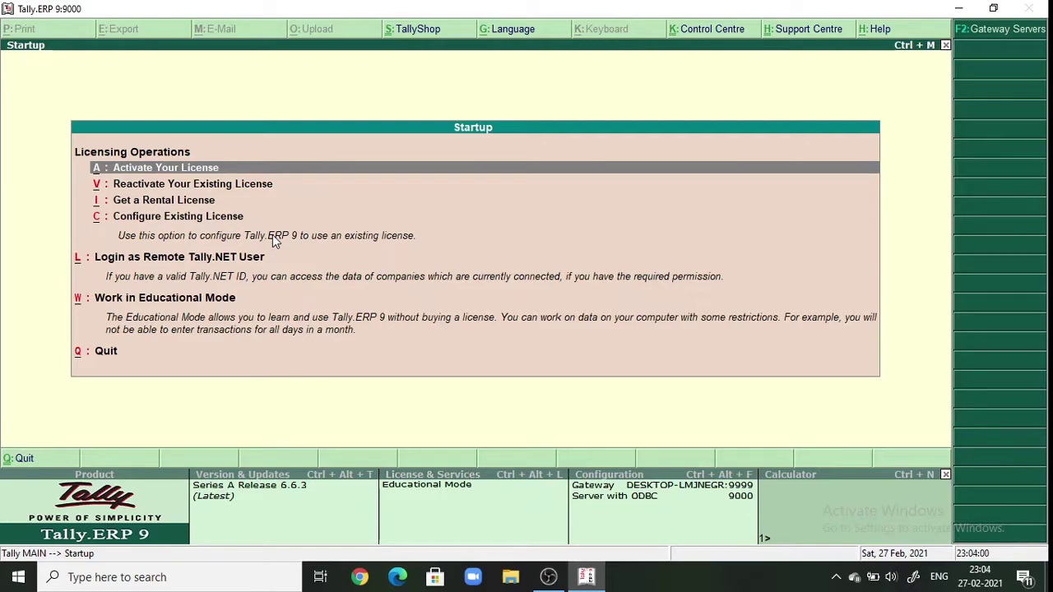
{"action": "key", "text": "Down"}
{"action": "key", "text": "Down"}
{"action": "key", "text": "Down"}
{"action": "key", "text": "Down"}
{"action": "key", "text": "Down"}
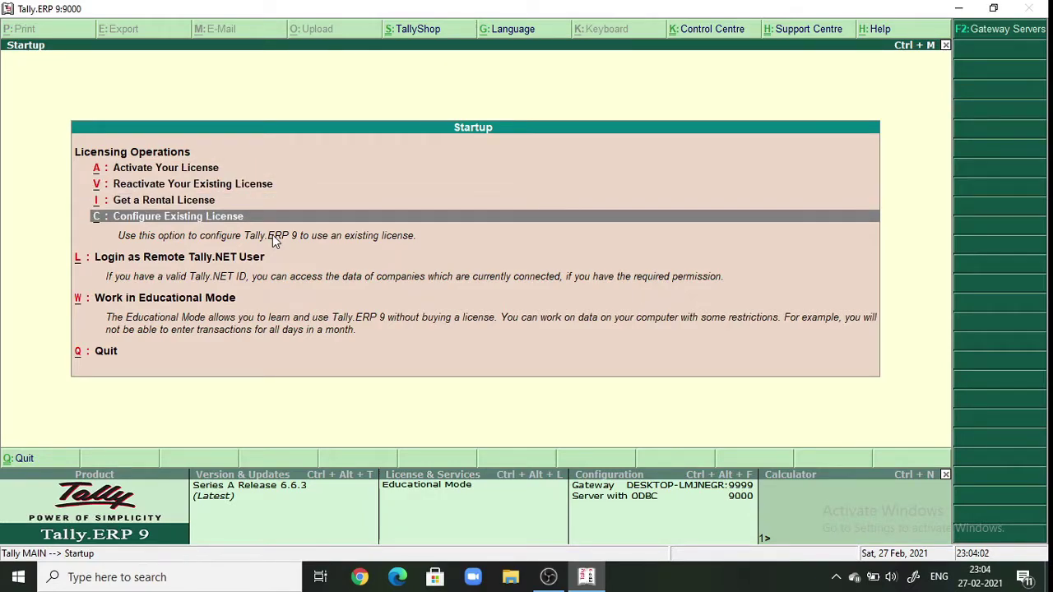
{"action": "key", "text": "Return"}
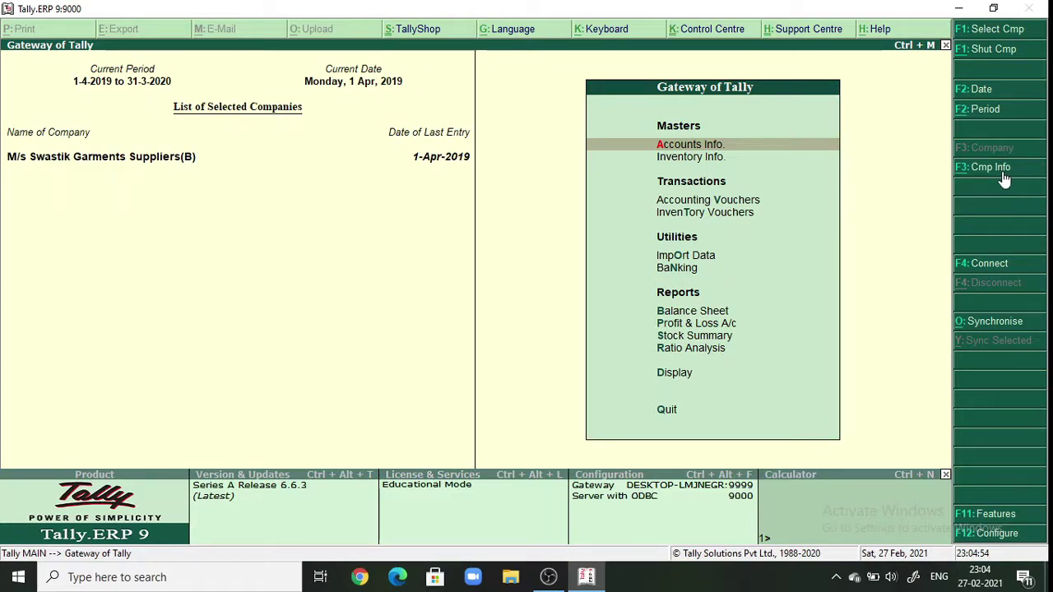
- Shut M/s Swastik Garments Suppliers(B) and begin a new Company Creation form
{"action": "left_click", "coordinate": [991, 168]}
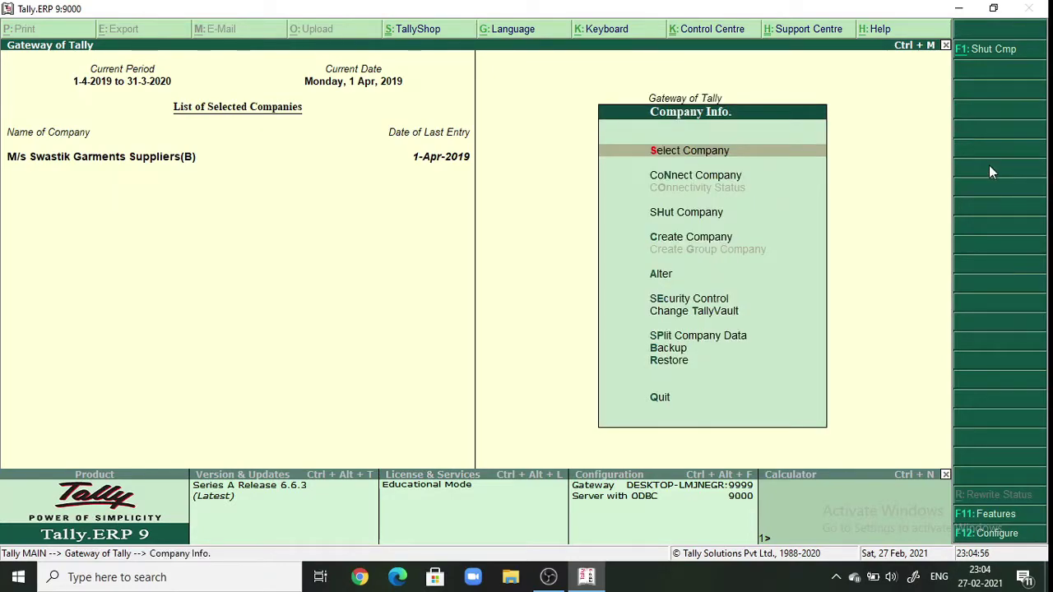
{"action": "left_click", "coordinate": [689, 216]}
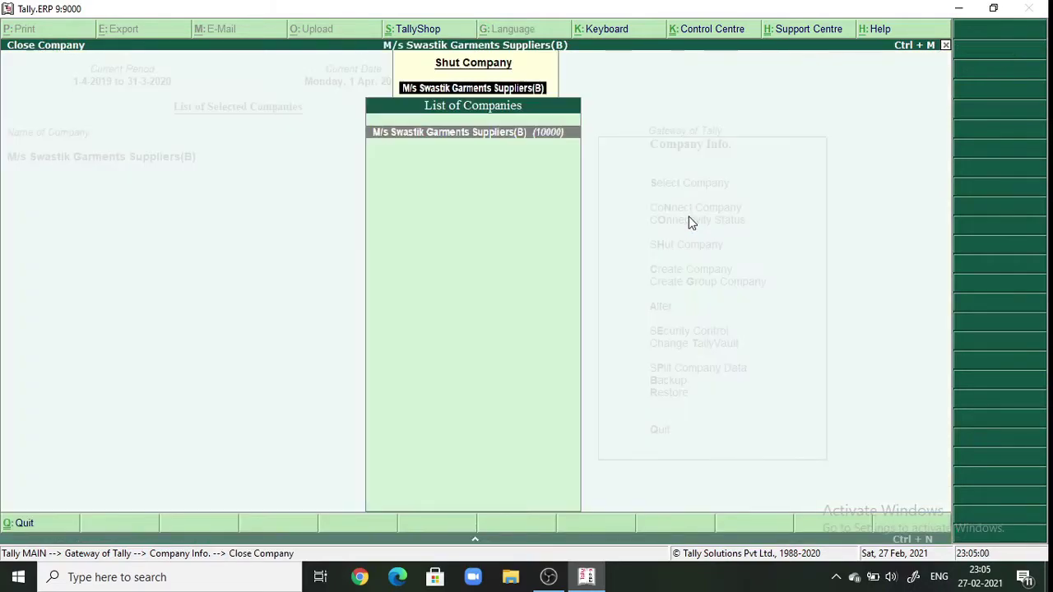
{"action": "key", "text": "Return"}
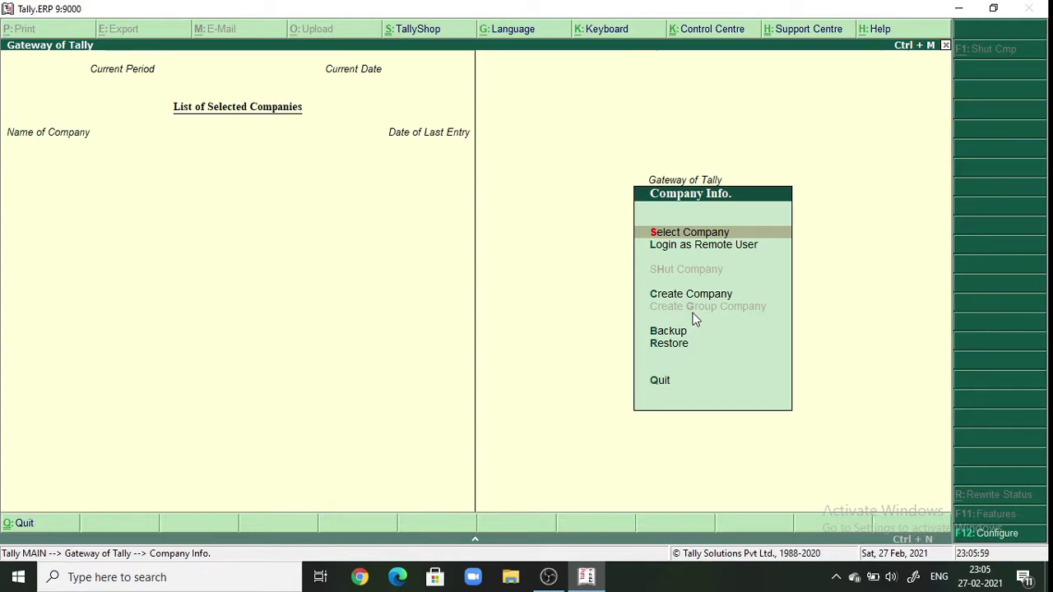
{"action": "left_click", "coordinate": [693, 297]}
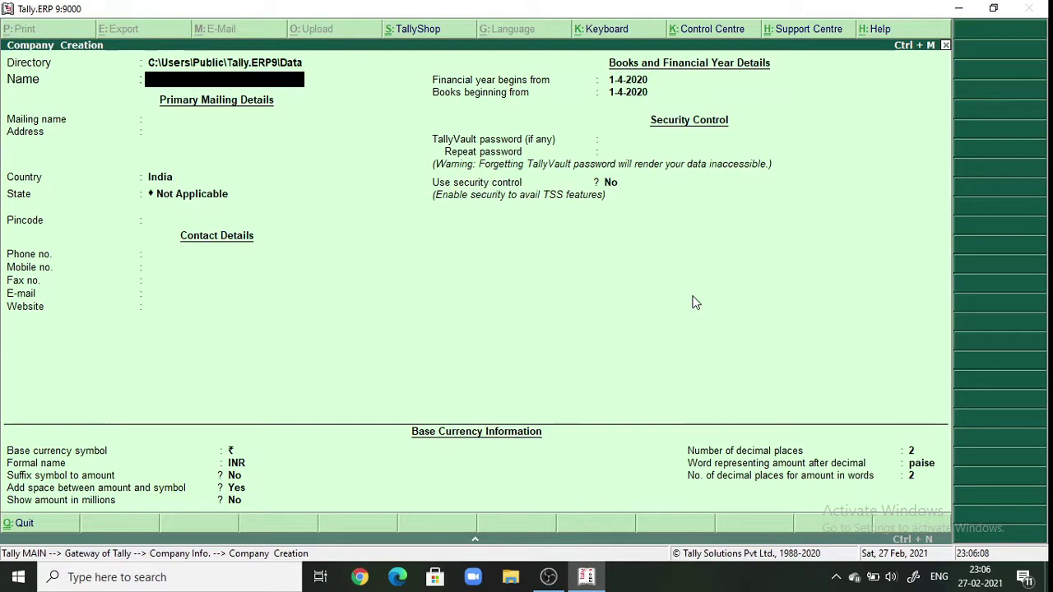
- Name the new company 'M/s Swastik Garments Suppliers', correcting the misspelling
{"action": "type", "text": "M"}
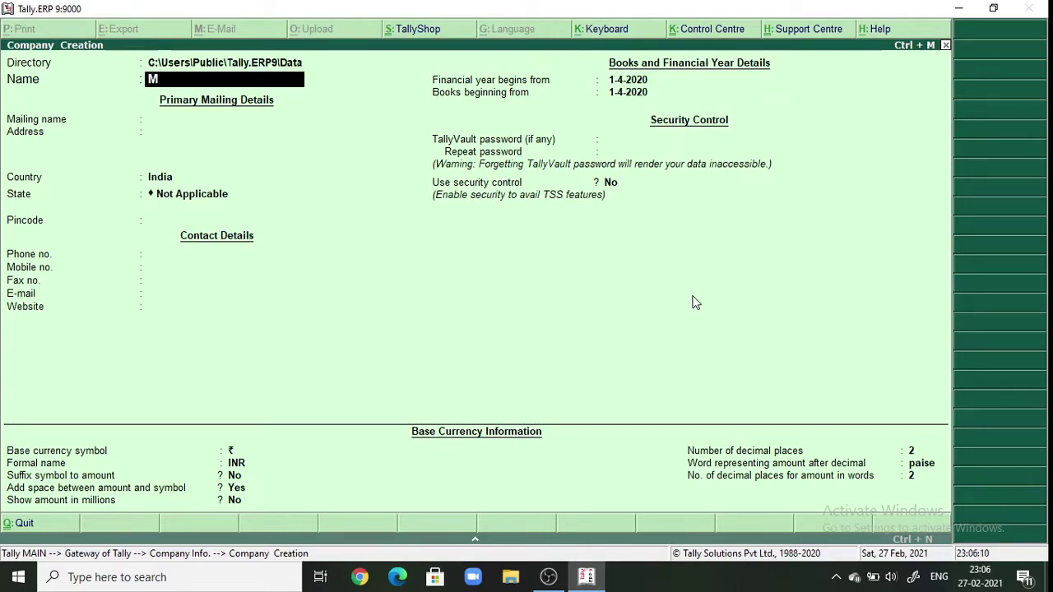
{"action": "type", "text": "/s Swas"}
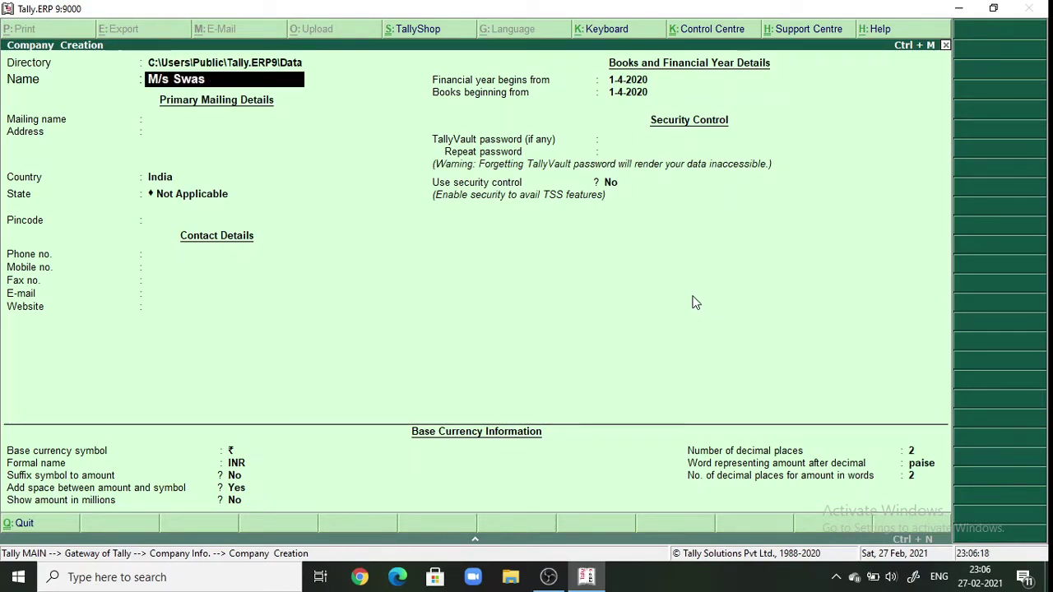
{"action": "type", "text": "t"}
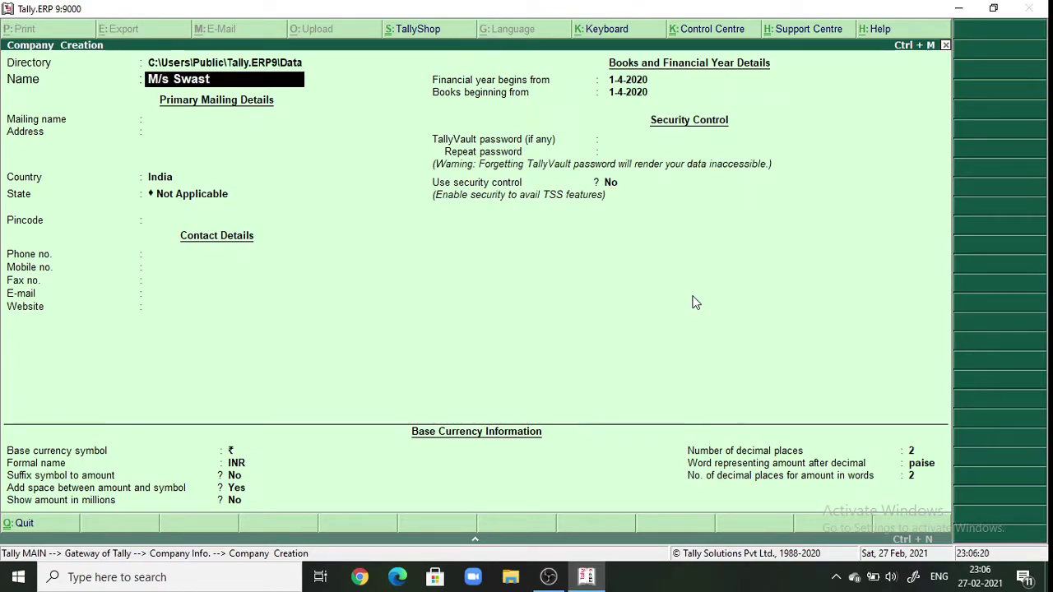
{"action": "type", "text": "ick"}
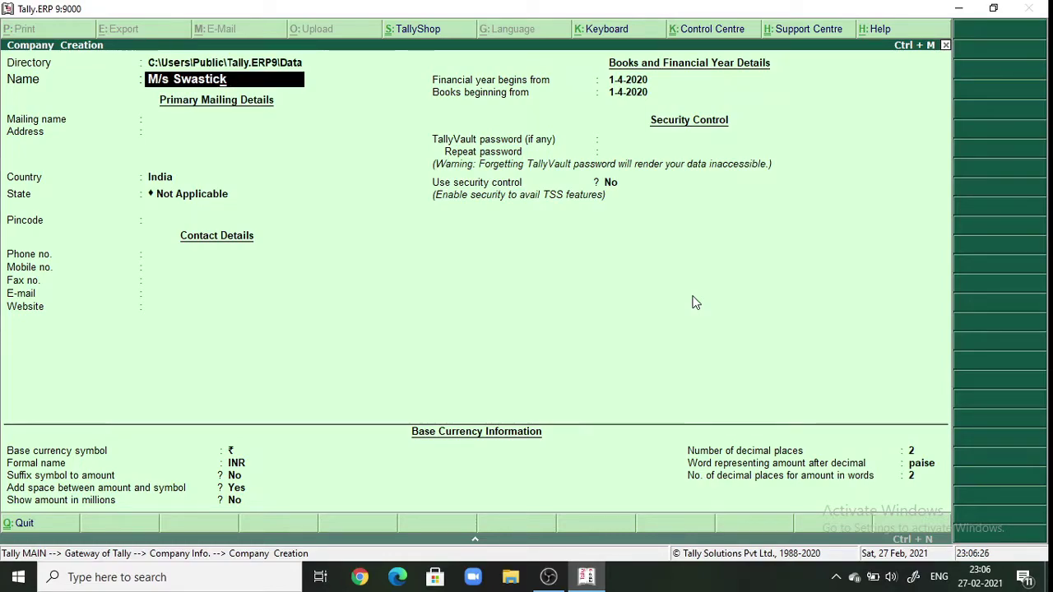
{"action": "key", "text": "BackSpace"}
{"action": "key", "text": "BackSpace"}
{"action": "type", "text": "k"}
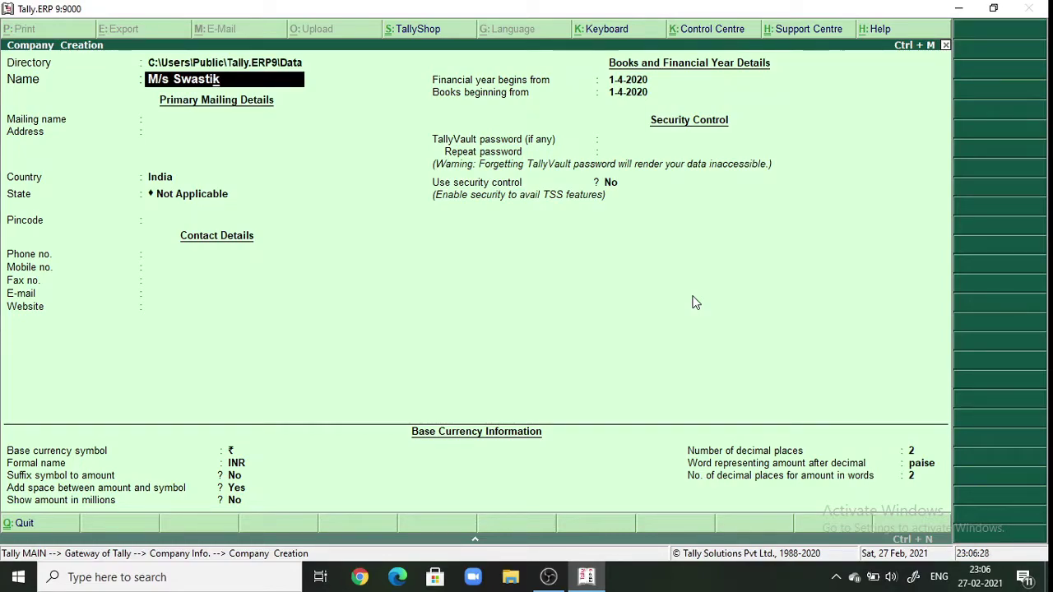
{"action": "type", "text": " G"}
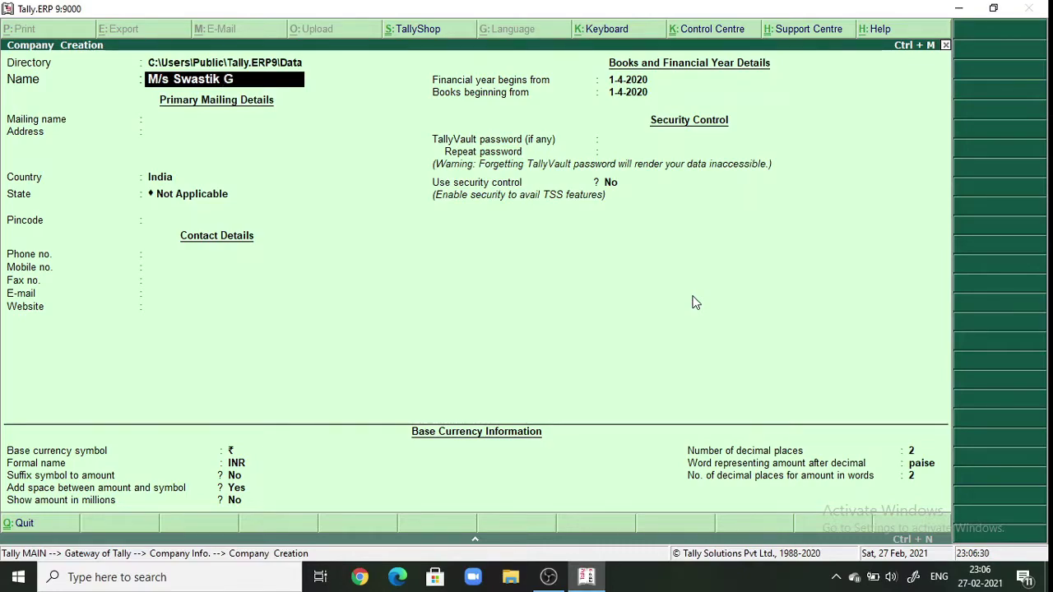
{"action": "type", "text": "arme"}
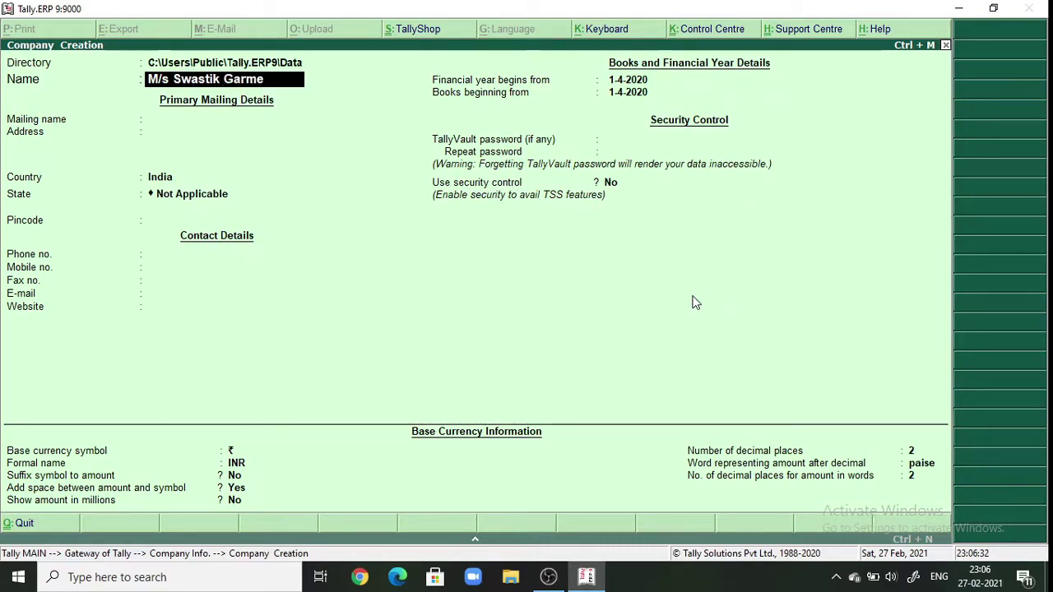
{"action": "type", "text": "nts"}
{"action": "type", "text": " S"}
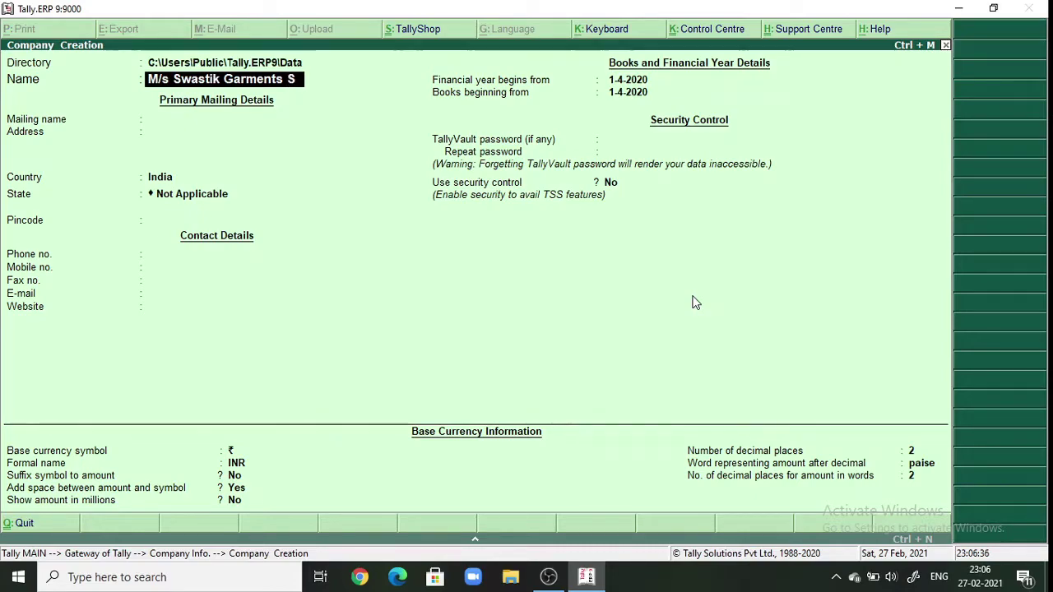
{"action": "type", "text": "uppli"}
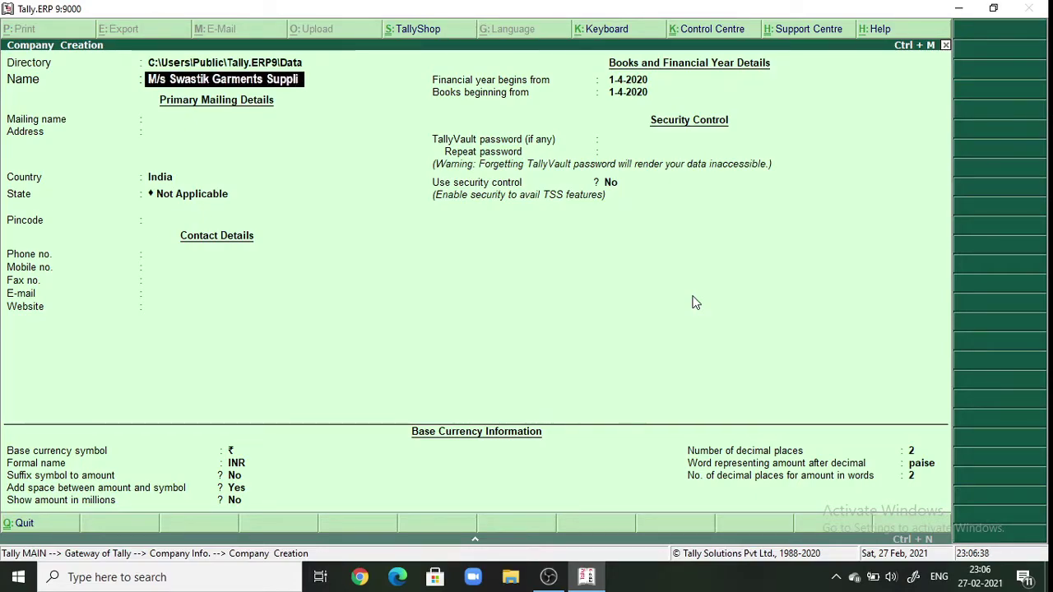
{"action": "type", "text": "ers"}
{"action": "key", "text": "Return"}
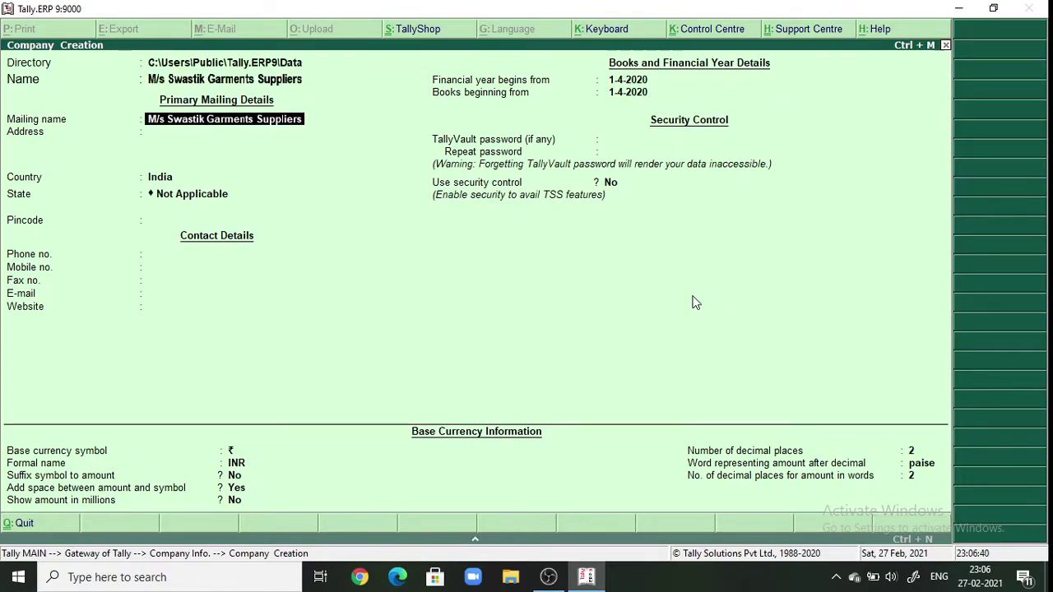
- Keep the mailing name and enter the company's two-line address, ending with Maharashtra
{"action": "key", "text": "Return"}
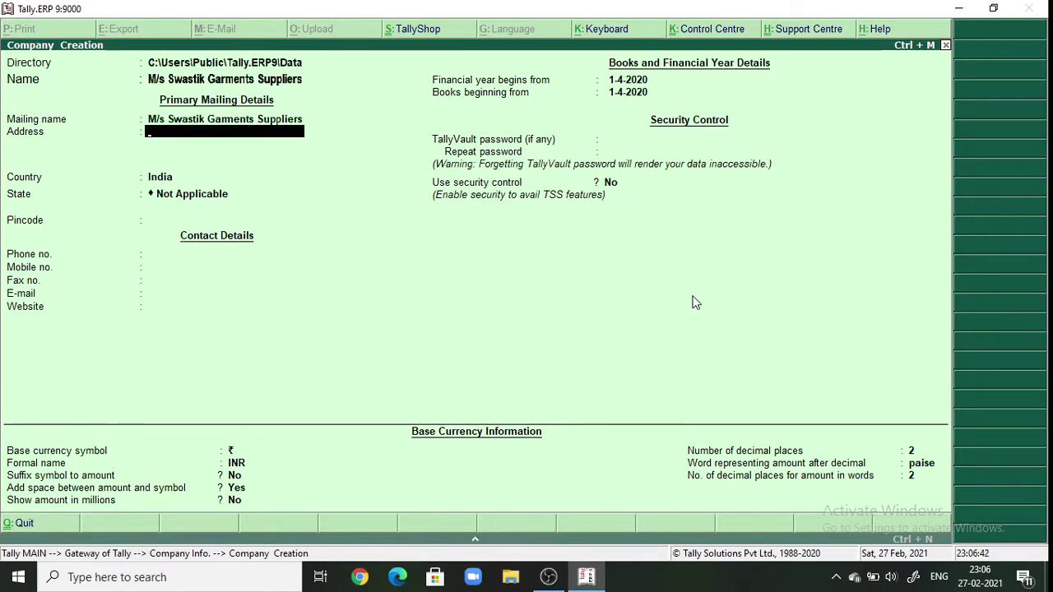
{"action": "type", "text": "M"}
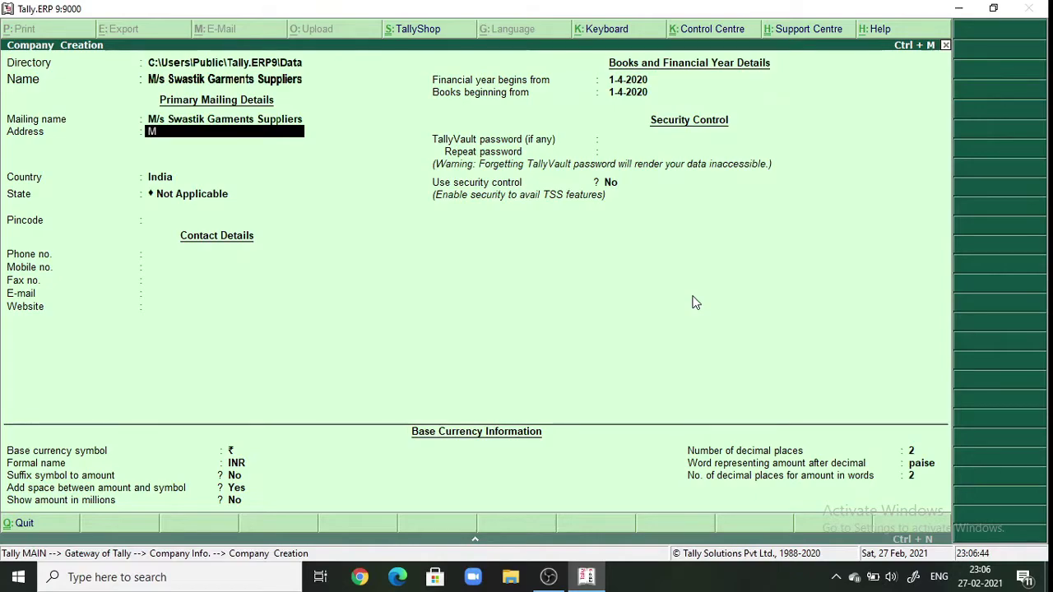
{"action": "type", "text": ".G."}
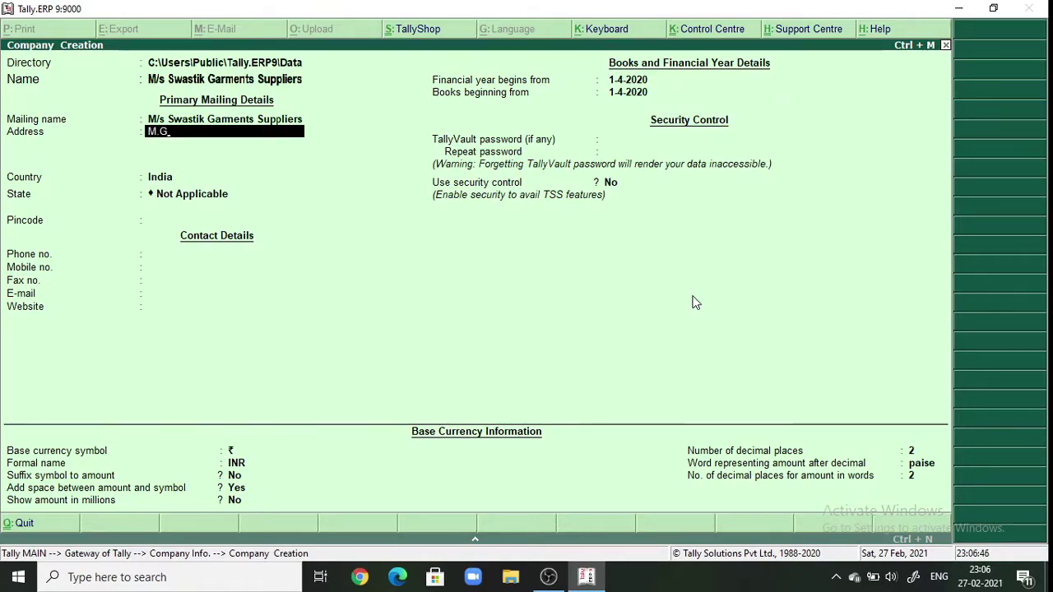
{"action": "type", "text": "Road"}
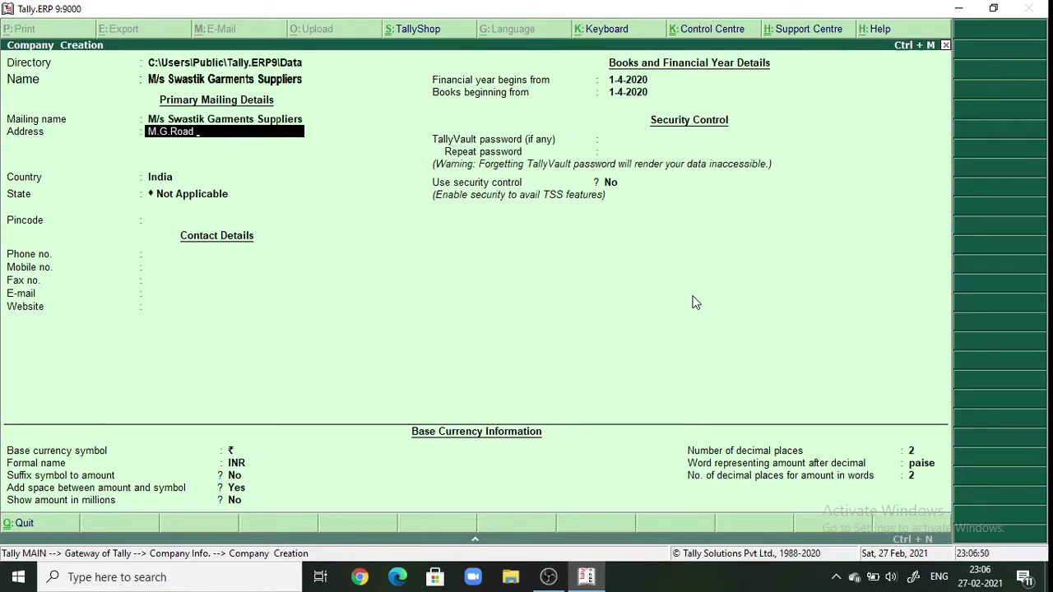
{"action": "type", "text": ","}
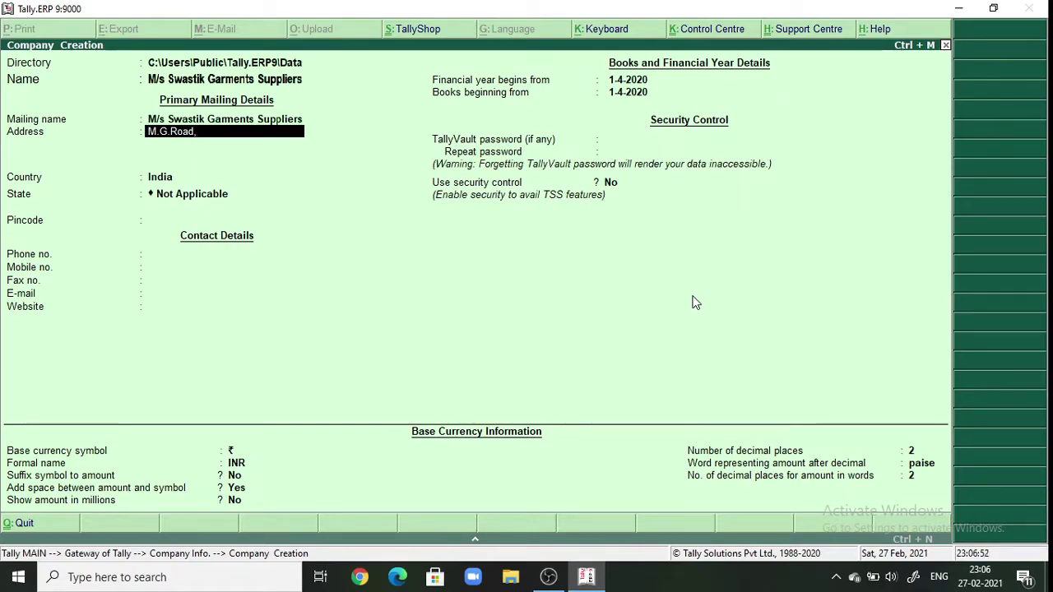
{"action": "type", "text": "indu"}
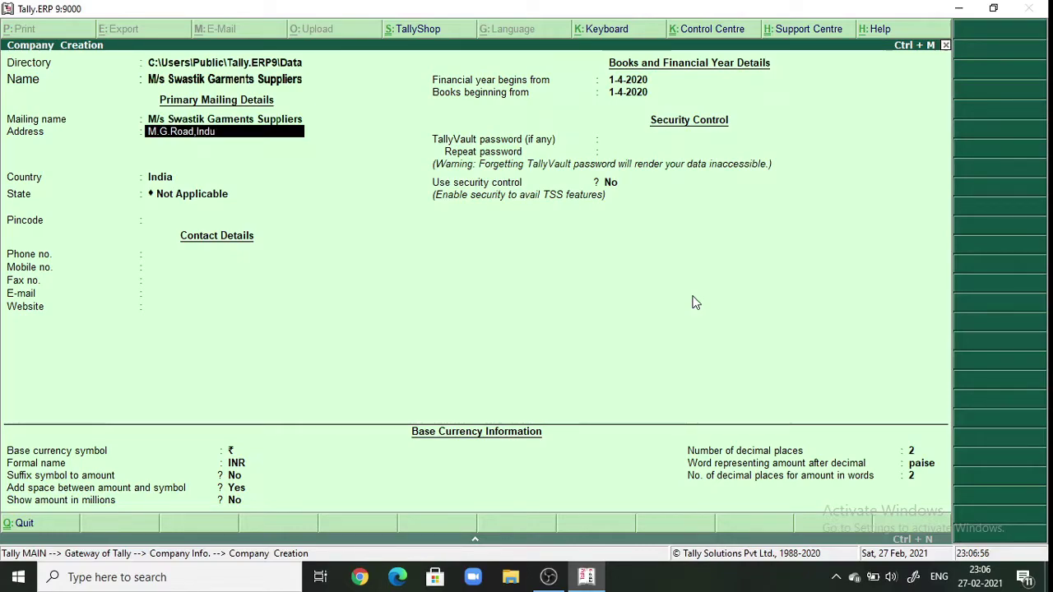
{"action": "type", "text": "strial"}
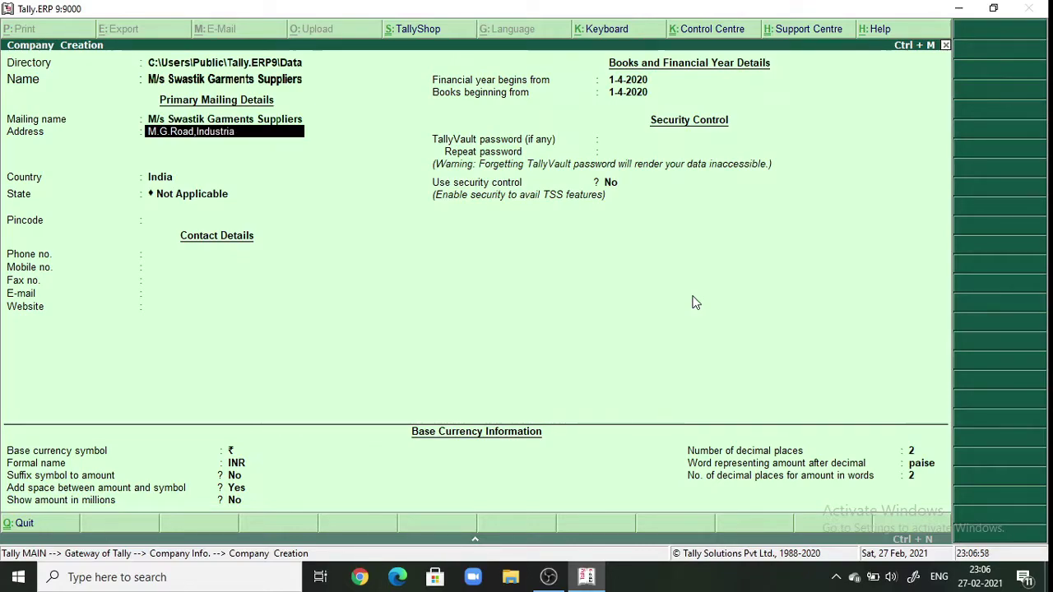
{"action": "type", "text": "t"}
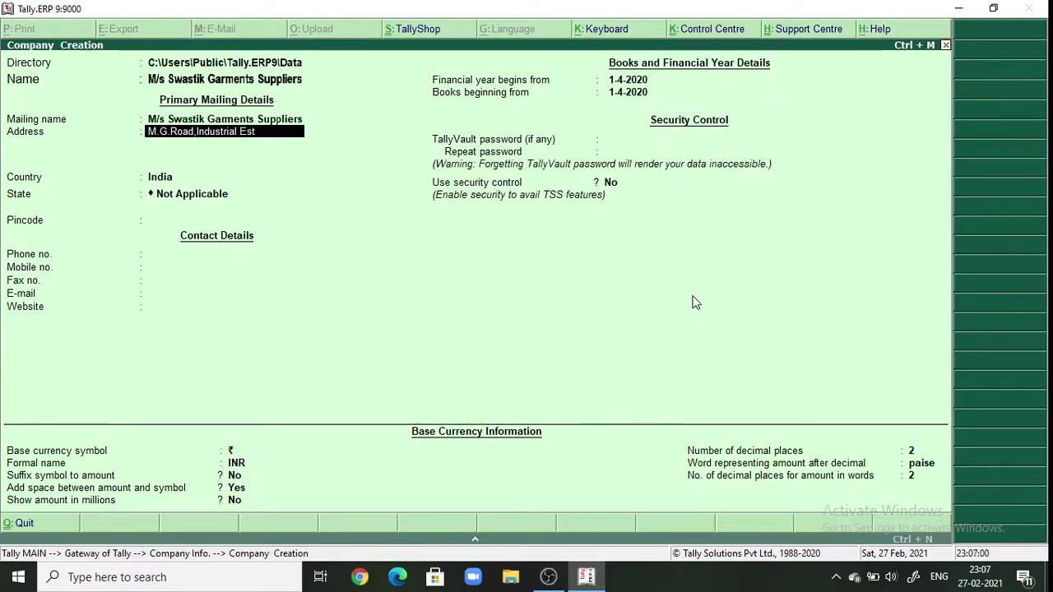
{"action": "type", "text": "ate"}
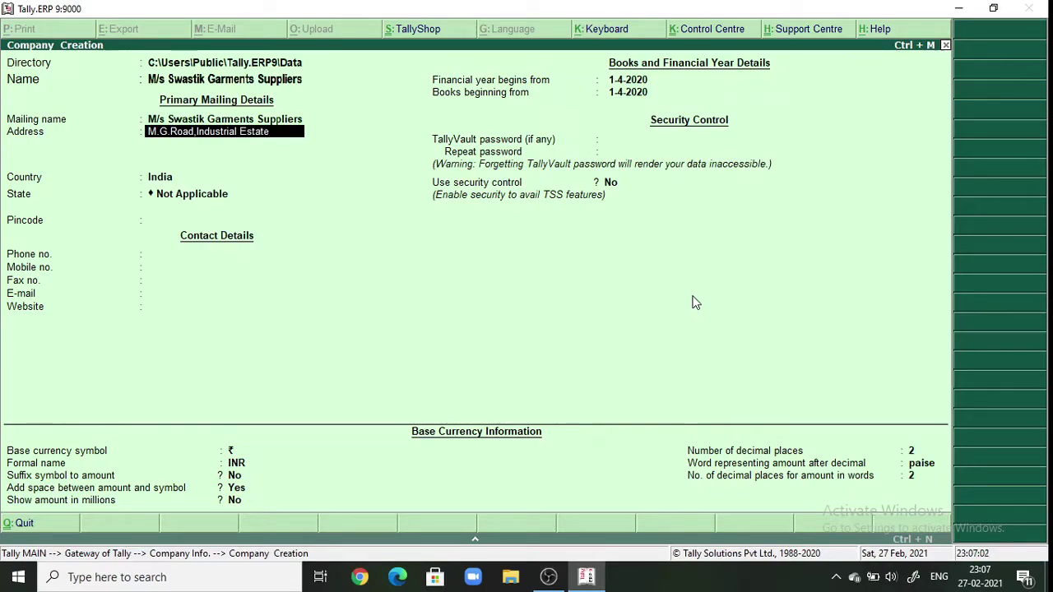
{"action": "type", "text": ",Aura"}
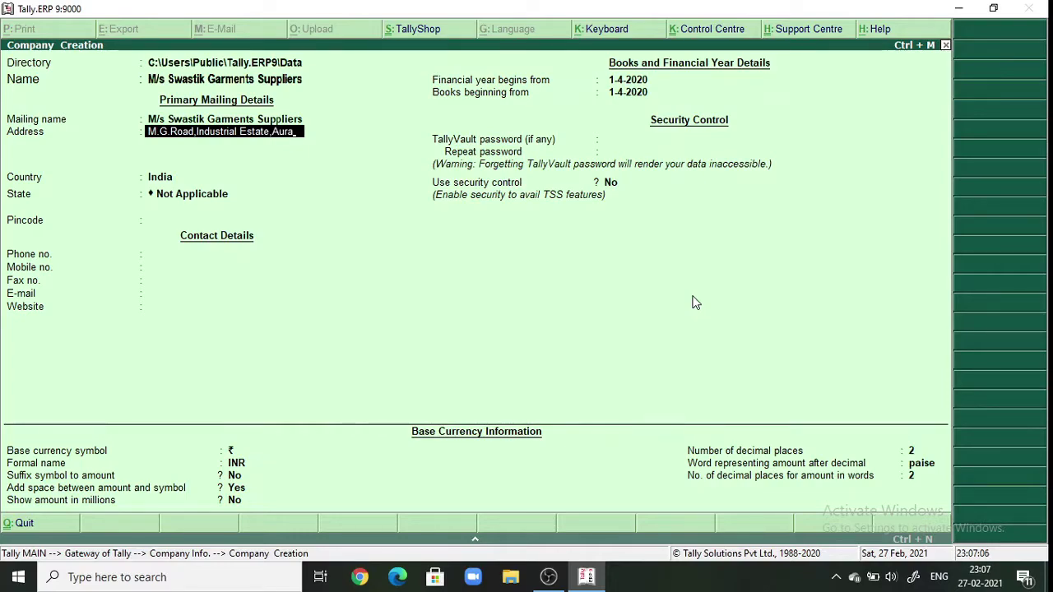
{"action": "type", "text": "ng"}
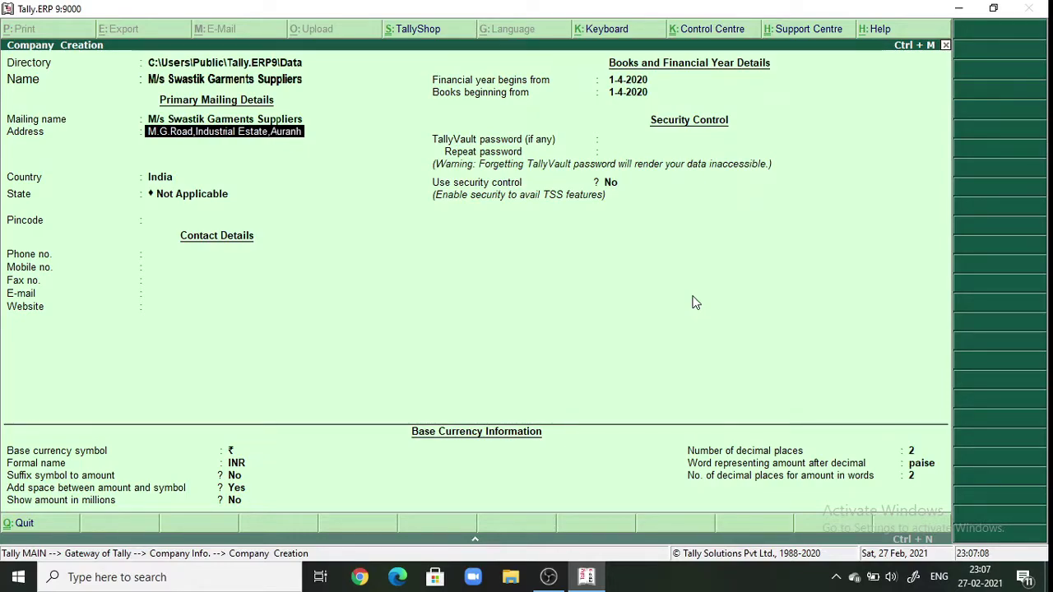
{"action": "type", "text": "ab"}
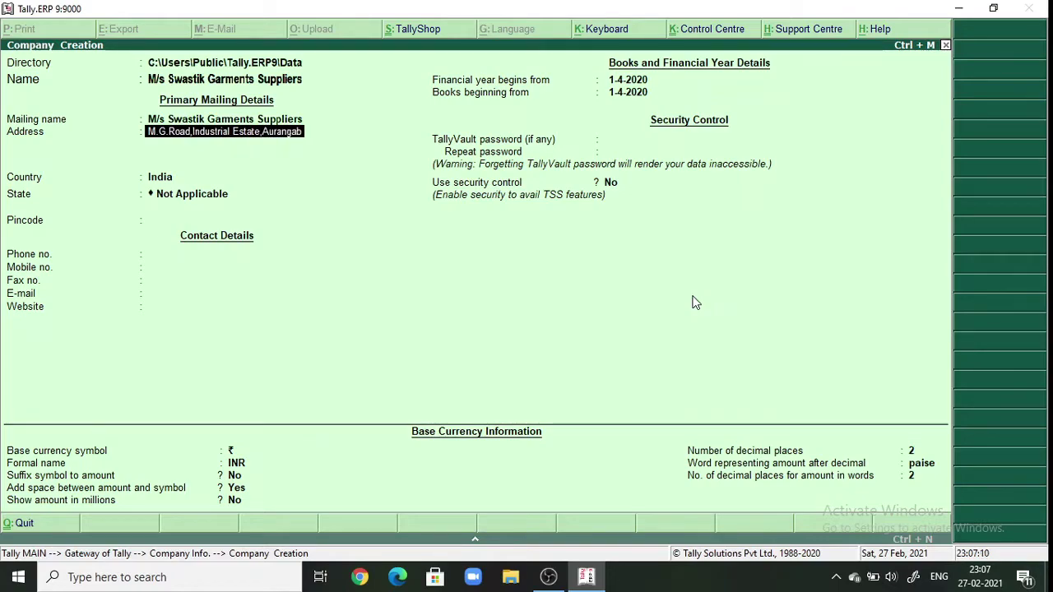
{"action": "type", "text": "ad"}
{"action": "key", "text": "Return"}
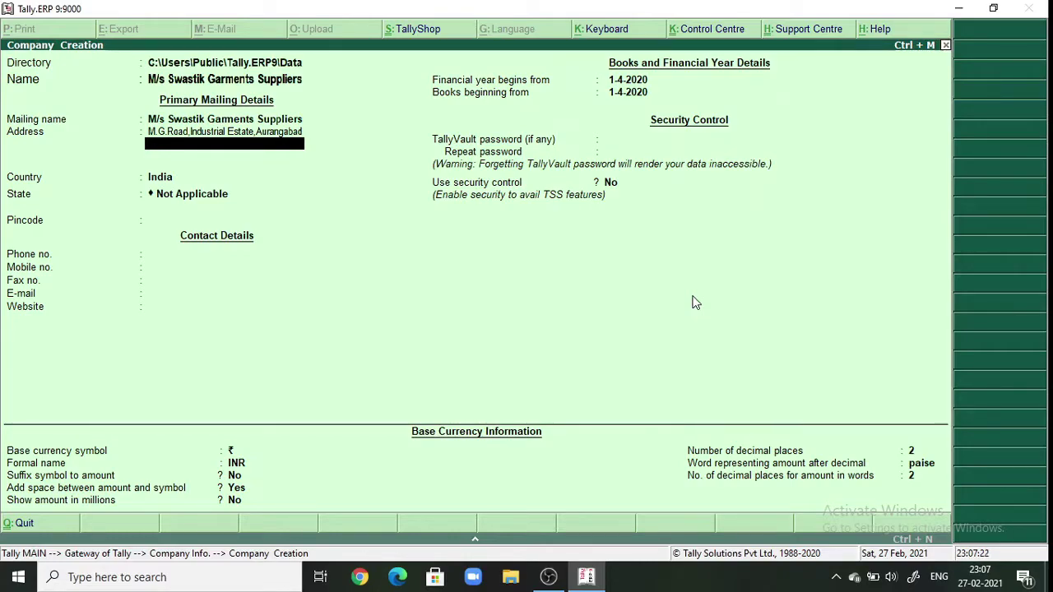
{"action": "type", "text": "Maharashtr"}
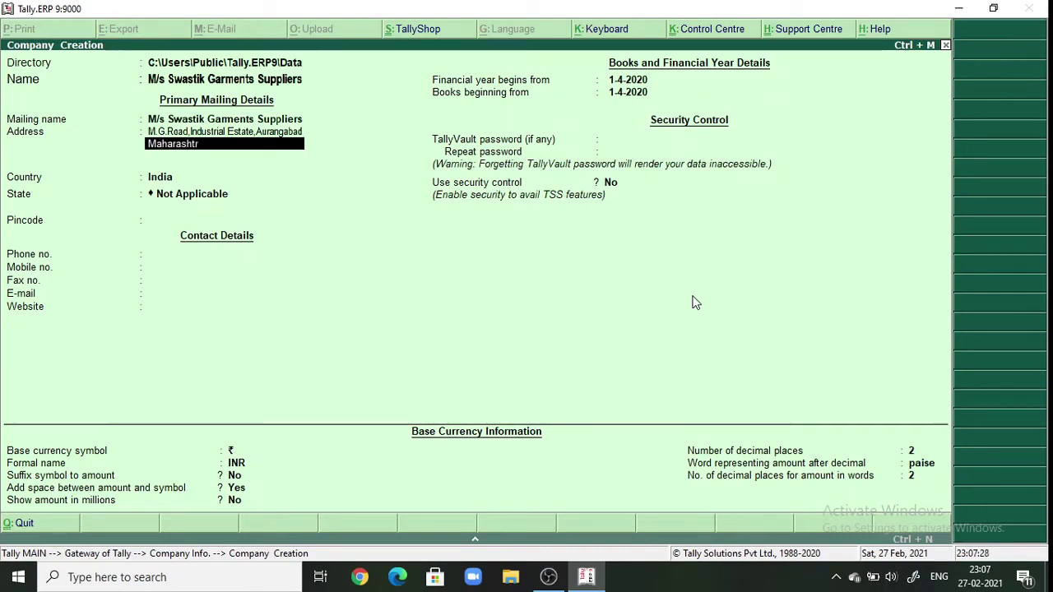
{"action": "type", "text": "a"}
{"action": "key", "text": "Return"}
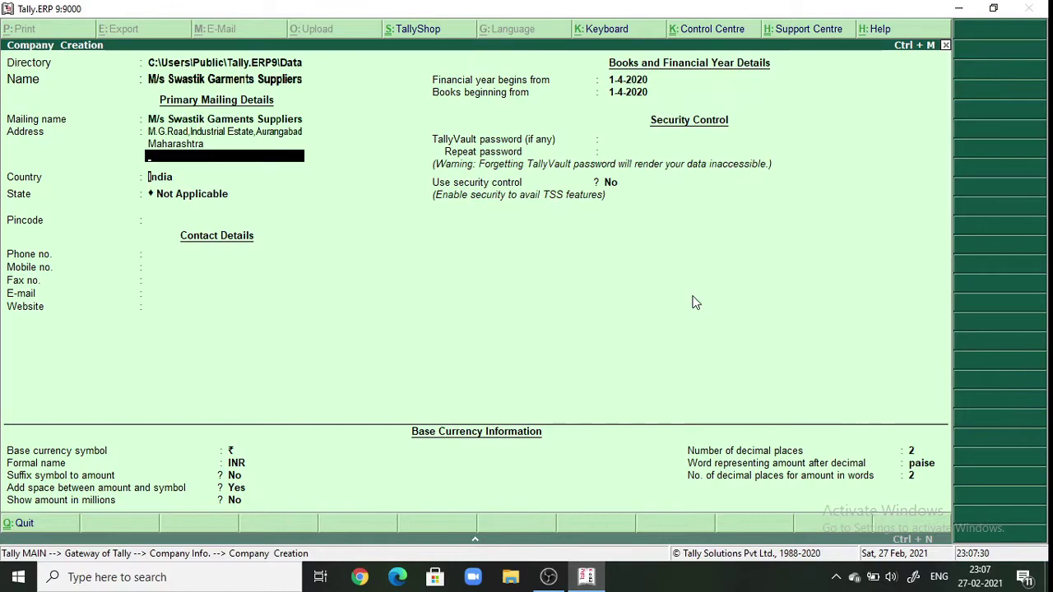
- Keep India as country, choose Maharashtra as state, enter the pincode, leave phone fields blank
{"action": "key", "text": "Return"}
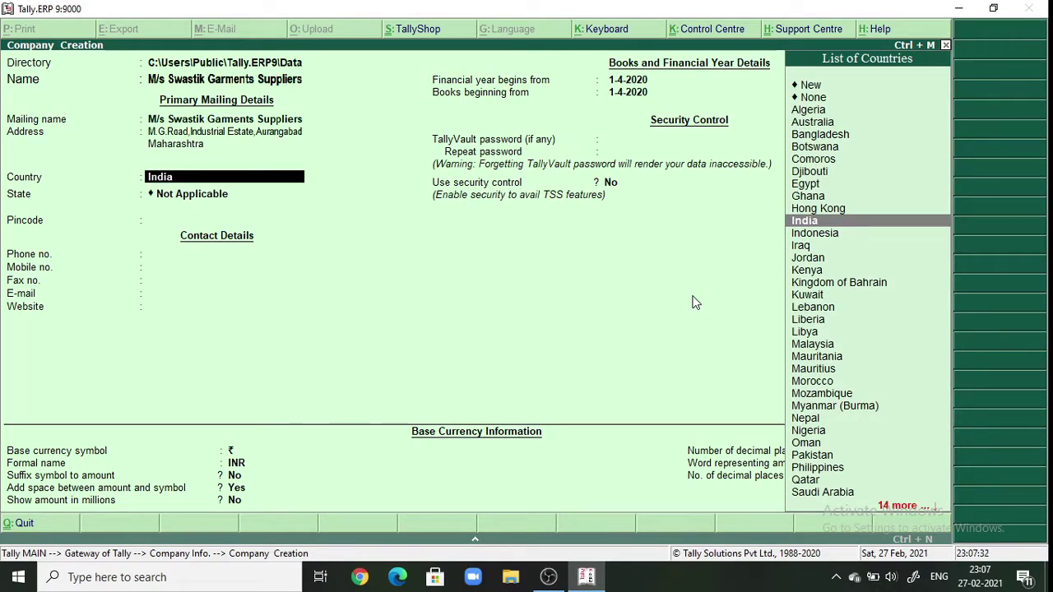
{"action": "key", "text": "Return"}
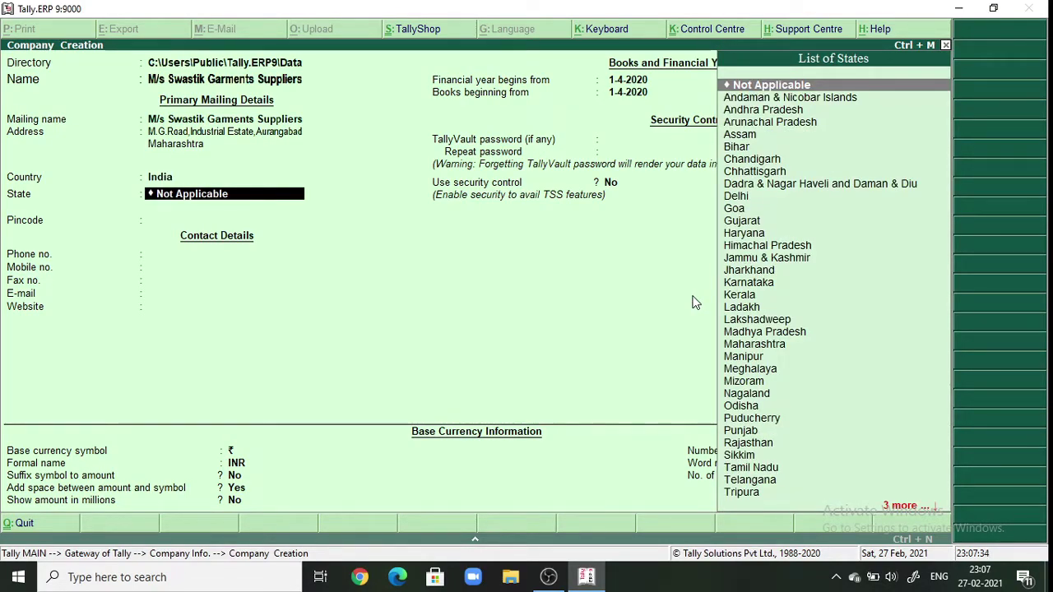
{"action": "type", "text": "Mah"}
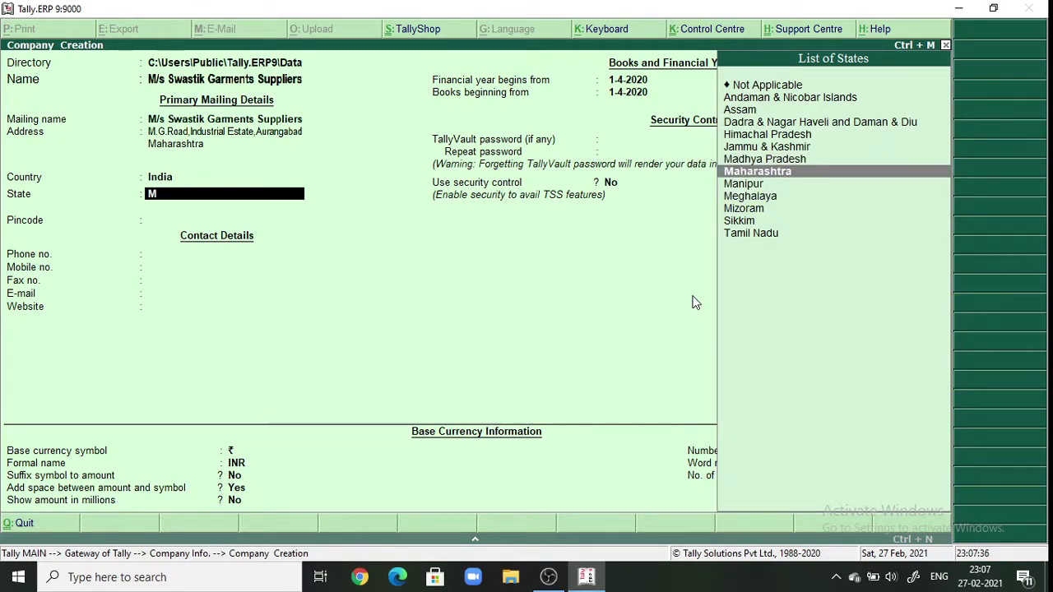
{"action": "key", "text": "Return"}
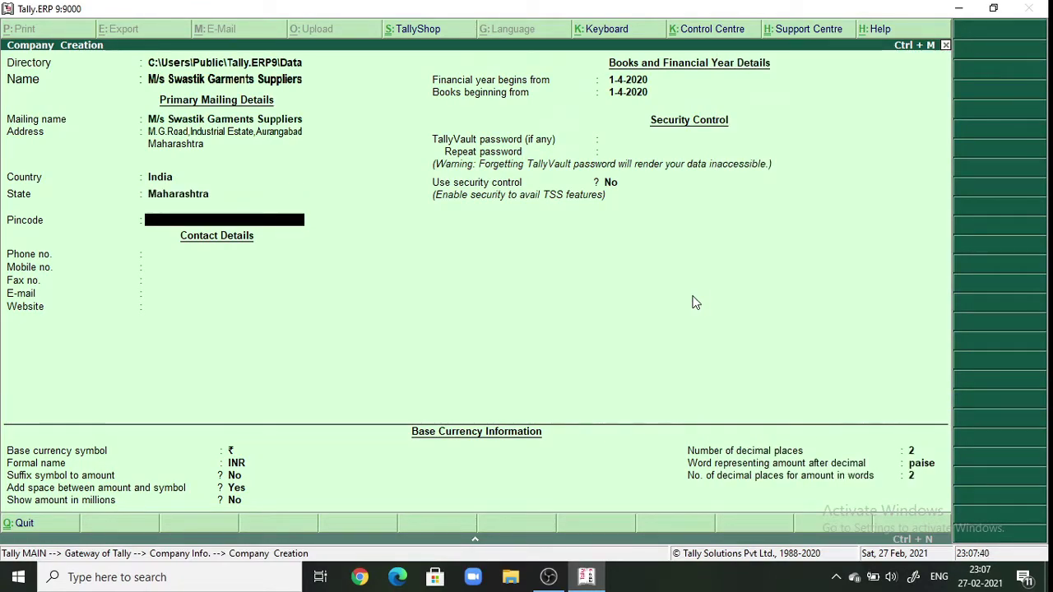
{"action": "type", "text": "431001"}
{"action": "key", "text": "Return"}
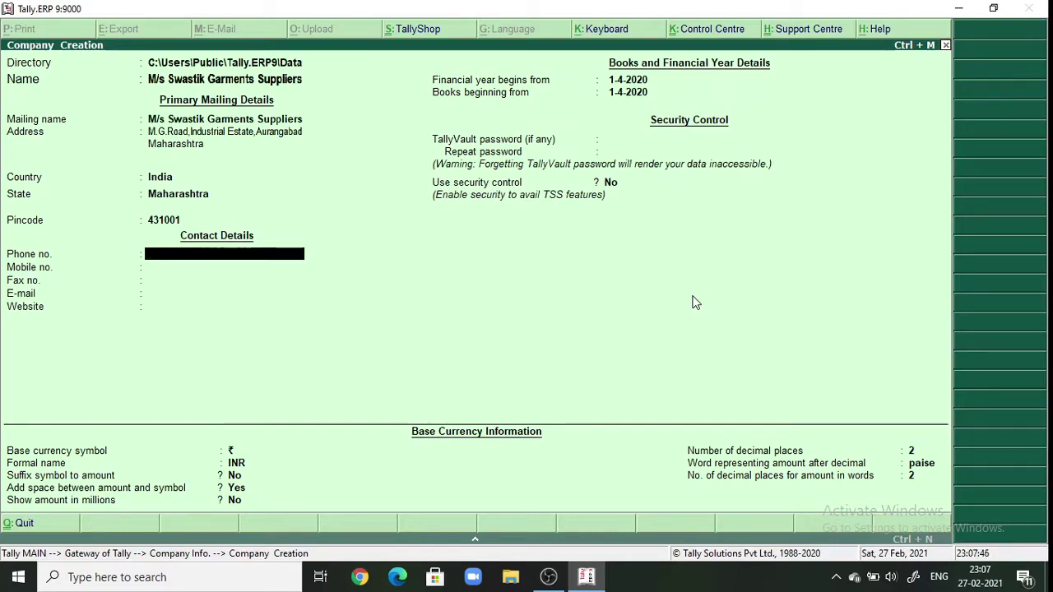
{"action": "key", "text": "Return"}
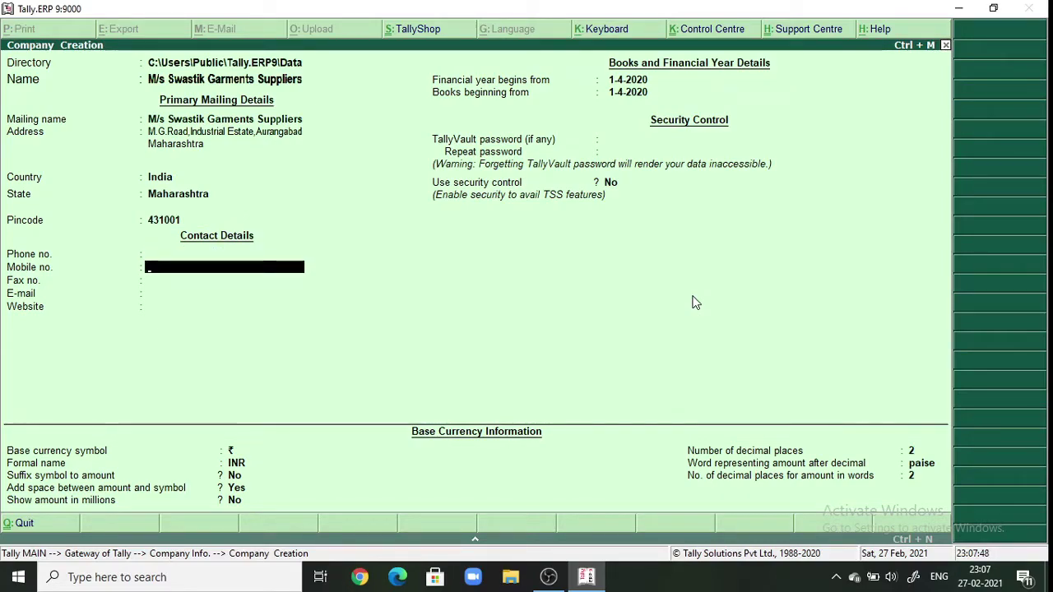
{"action": "key", "text": "Return"}
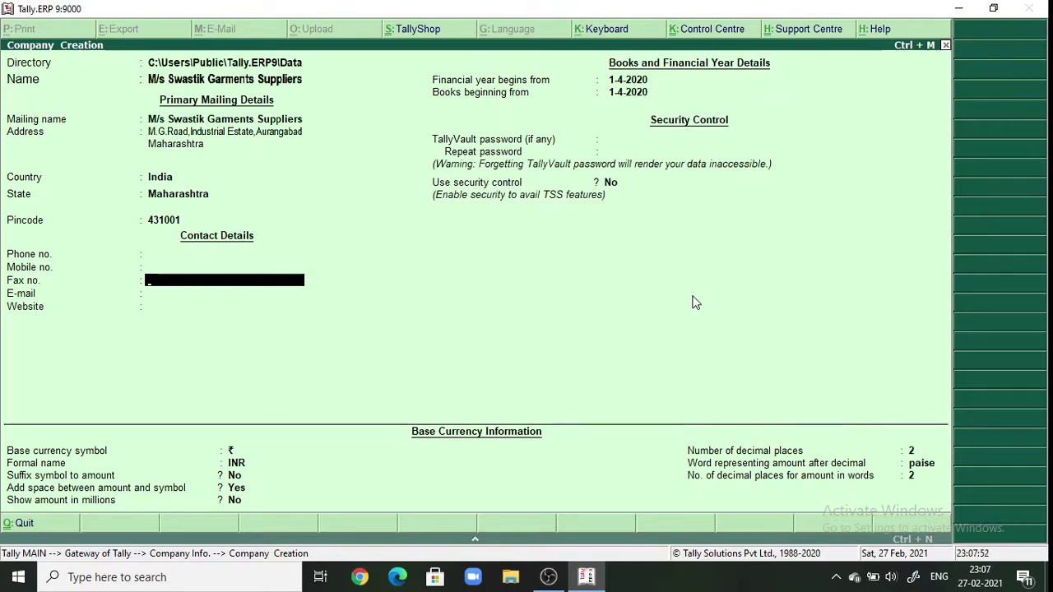
{"action": "key", "text": "Return"}
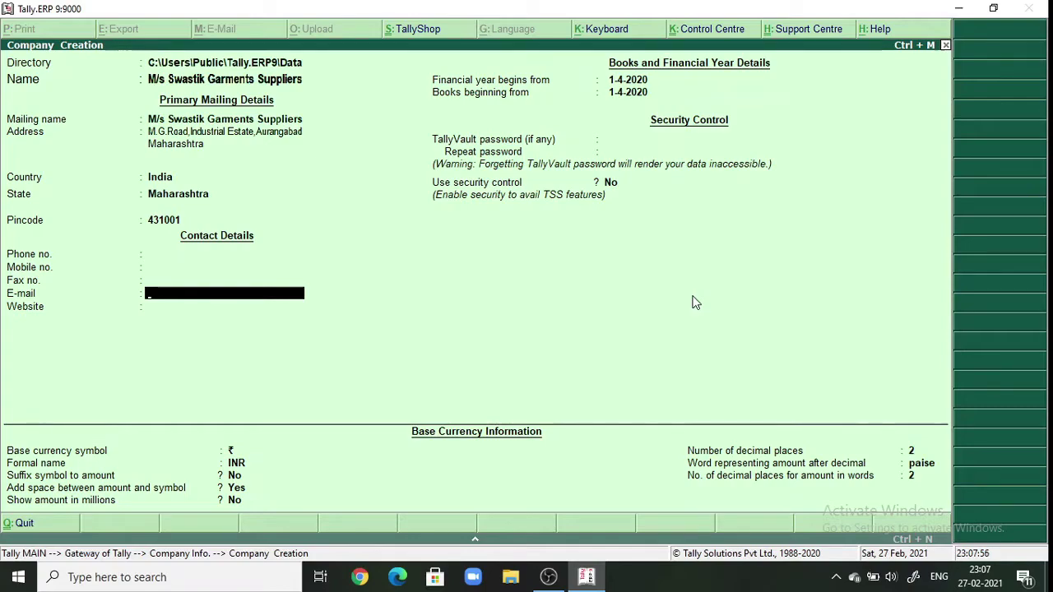
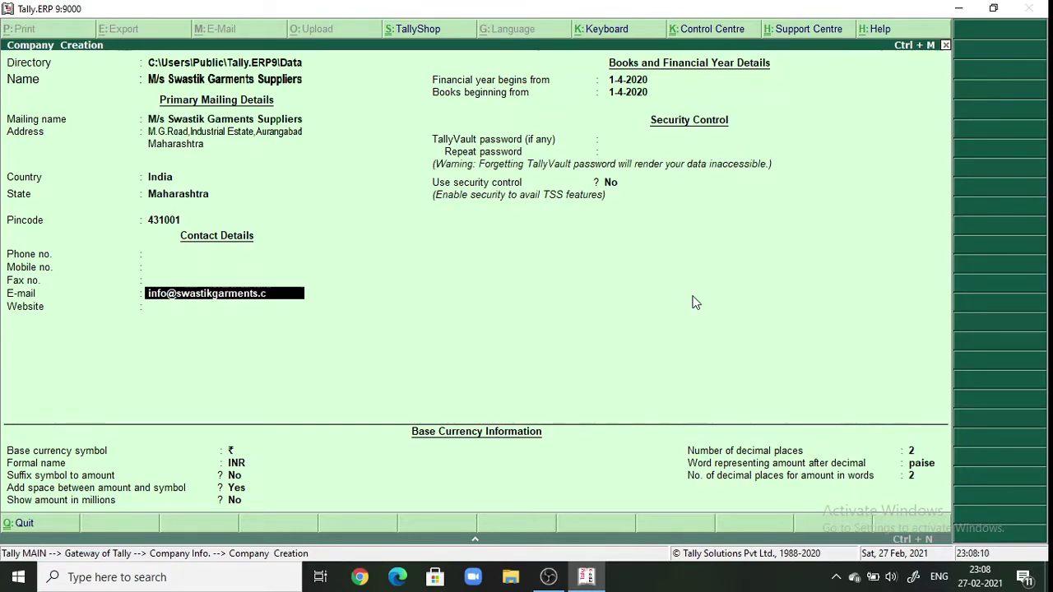
{"action": "key", "text": "Return"}
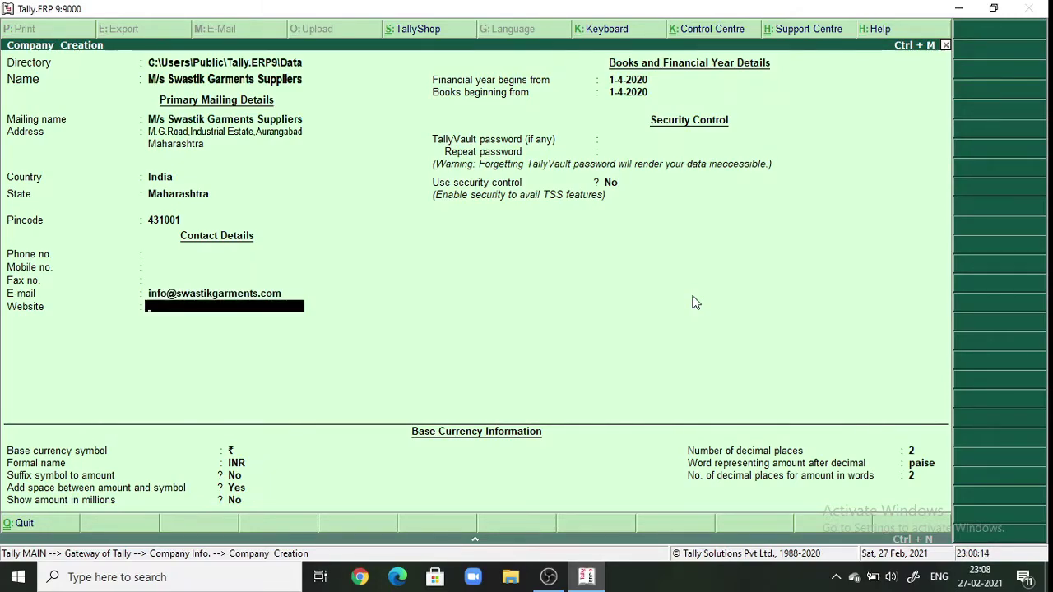
{"action": "type", "text": "www."}
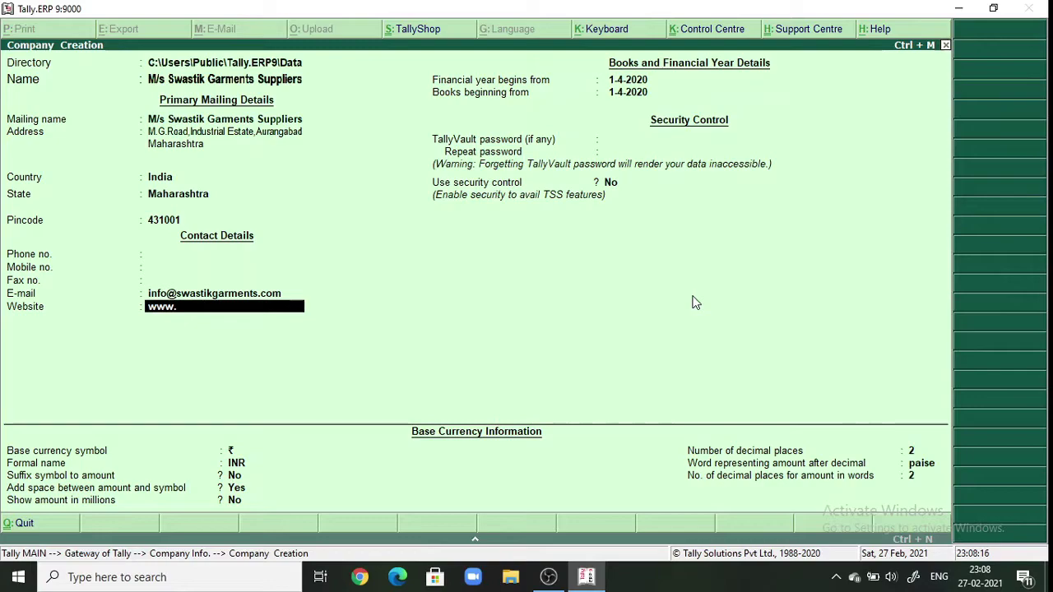
{"action": "type", "text": "swas"}
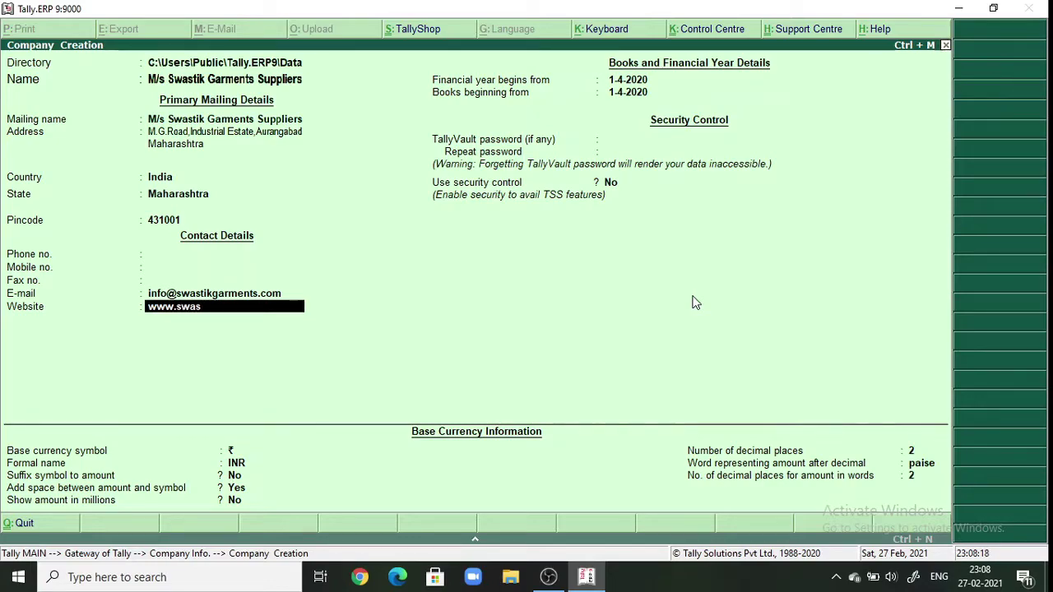
{"action": "type", "text": "tic"}
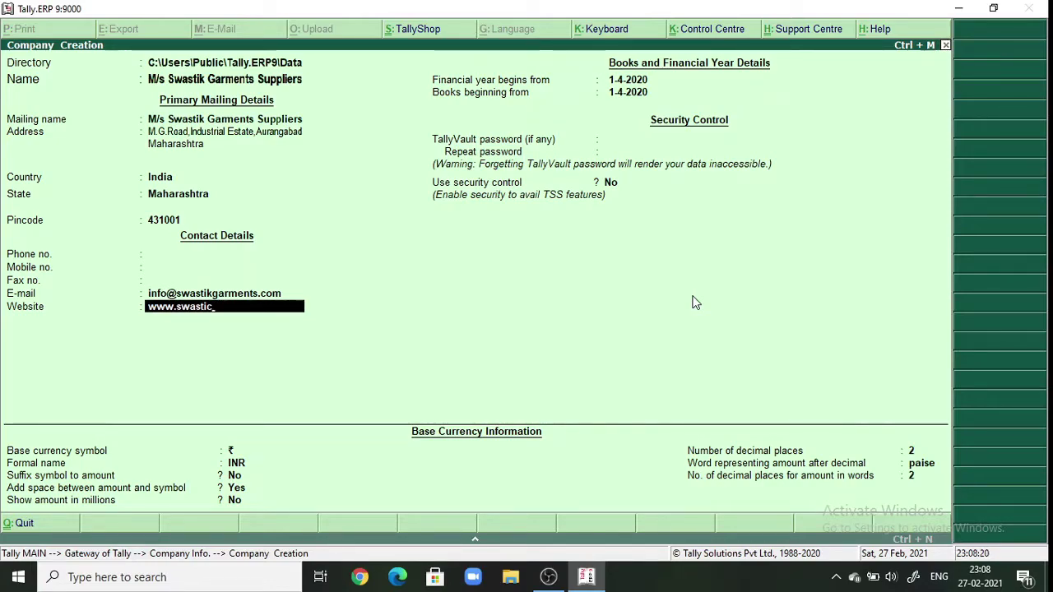
{"action": "key", "text": "BackSpace"}
{"action": "type", "text": "k"}
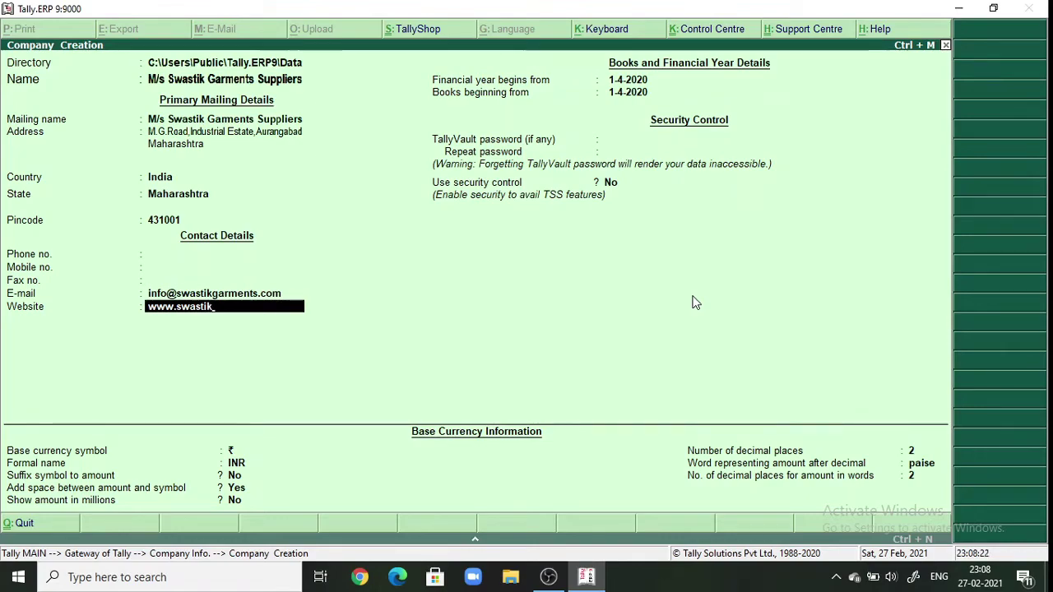
{"action": "type", "text": "g"}
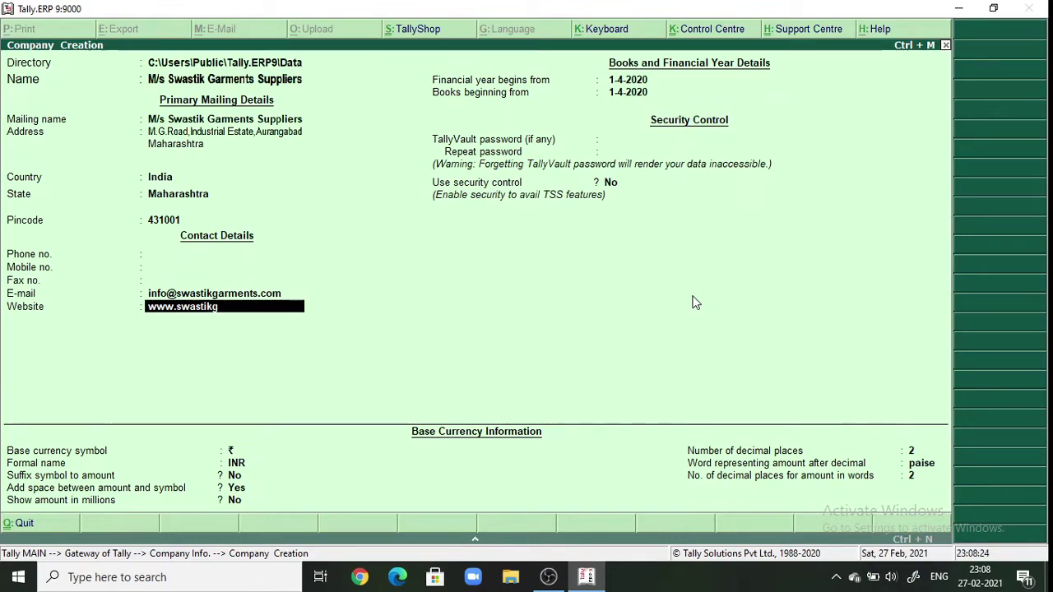
{"action": "type", "text": "arme"}
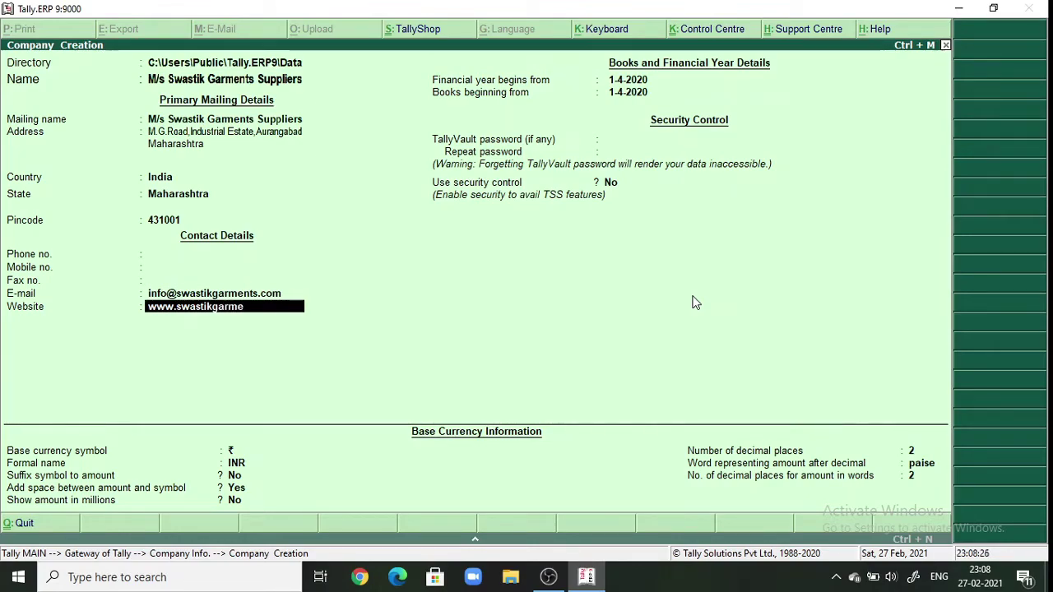
{"action": "type", "text": "nts.com"}
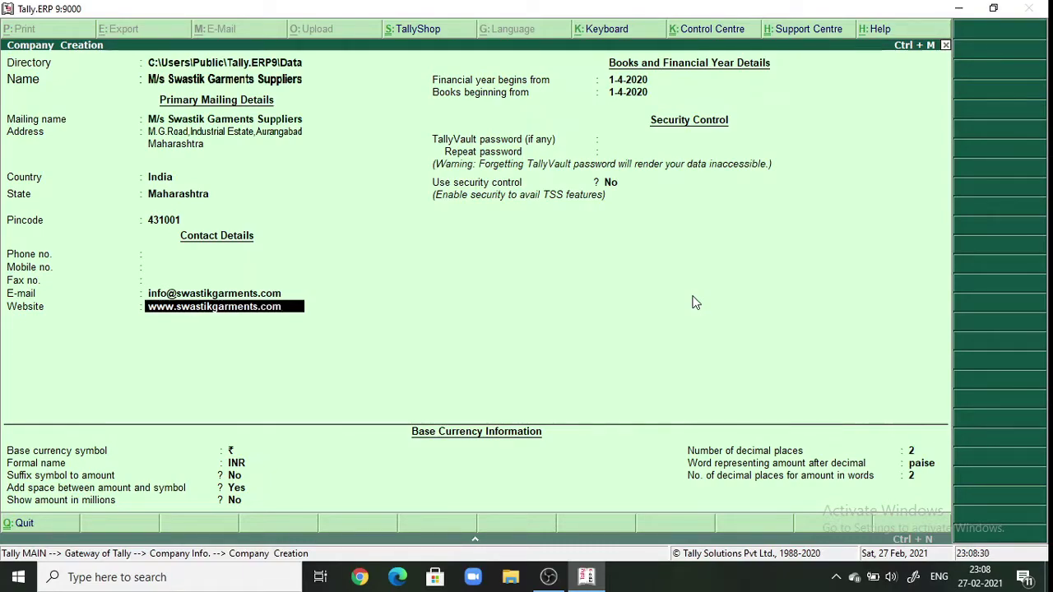
{"action": "key", "text": "Return"}
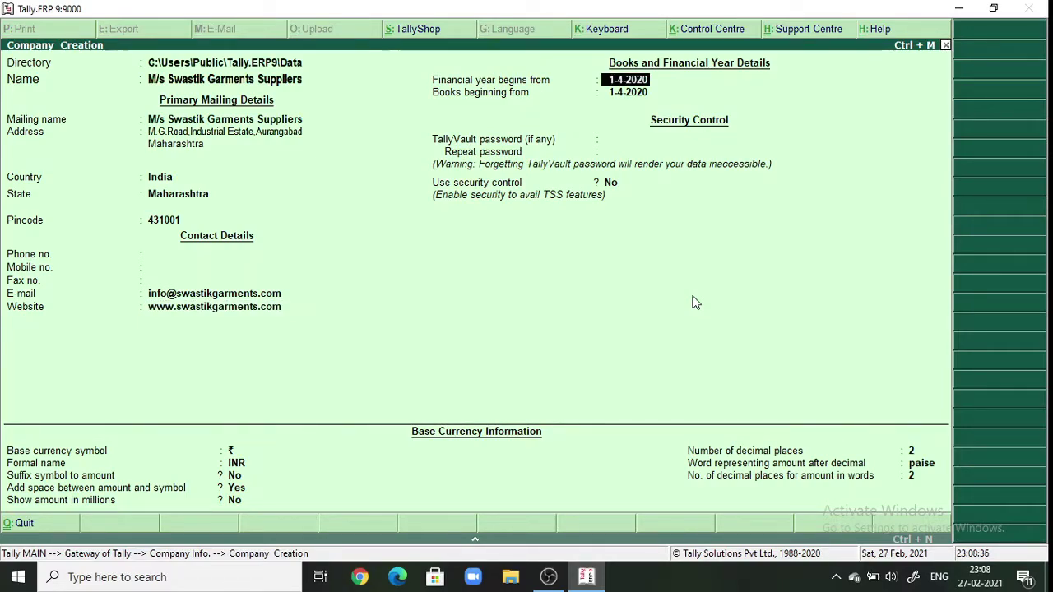
- Set the financial year and books to begin 1-4-2017, skip remaining fields, and accept the company
{"action": "type", "text": "1-4-2"}
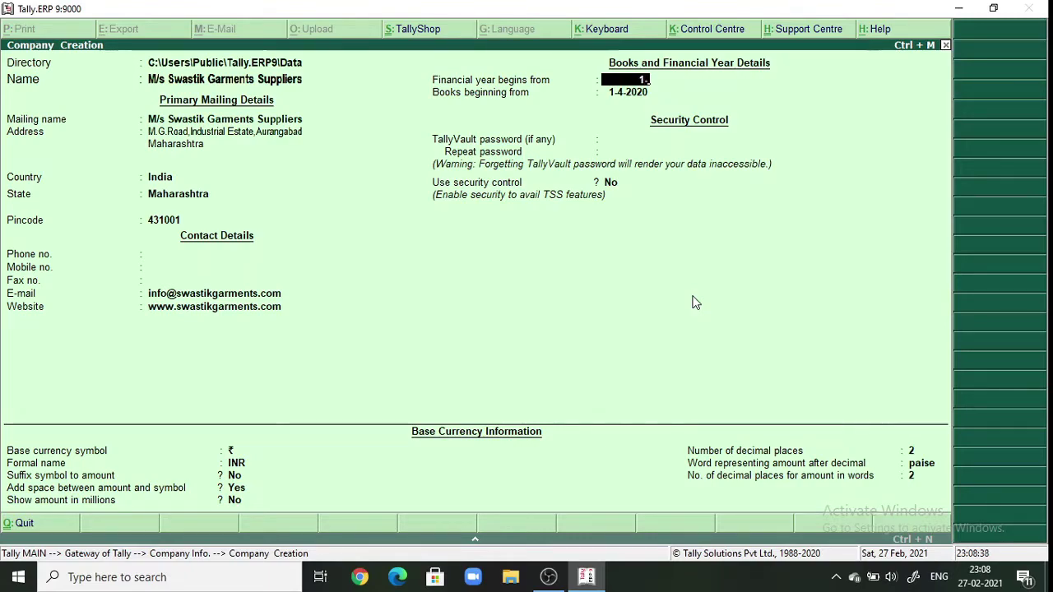
{"action": "type", "text": "017"}
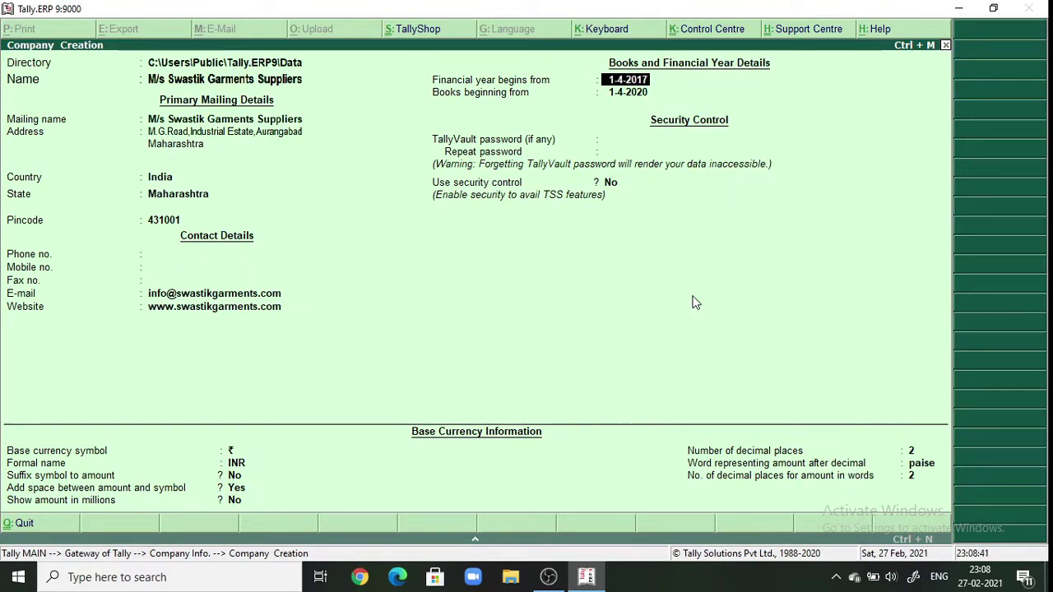
{"action": "key", "text": "Return"}
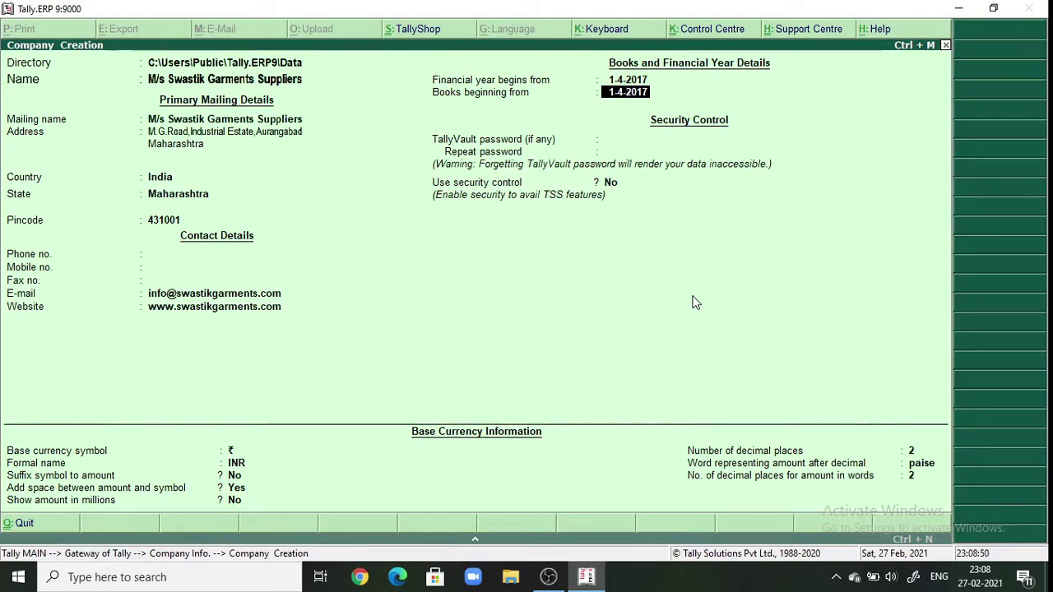
{"action": "key", "text": "Return"}
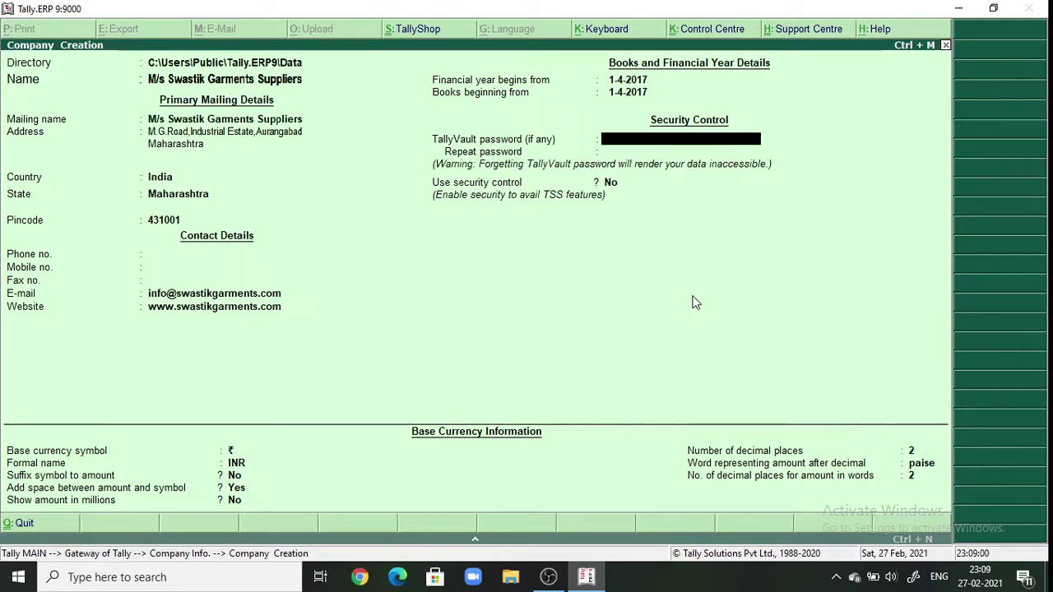
{"action": "key", "text": "Return"}
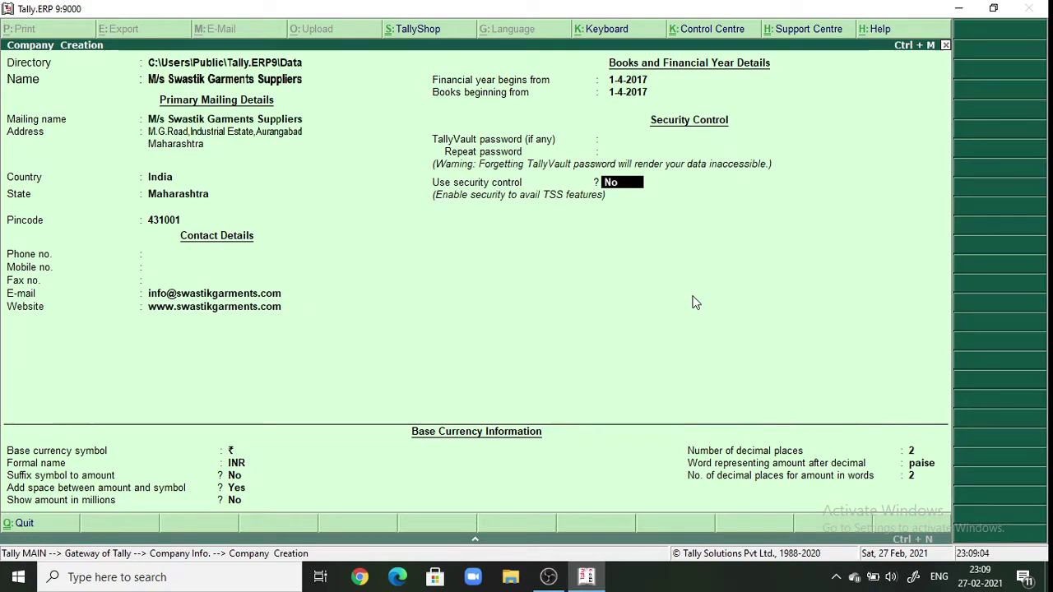
{"action": "key", "text": "Return"}
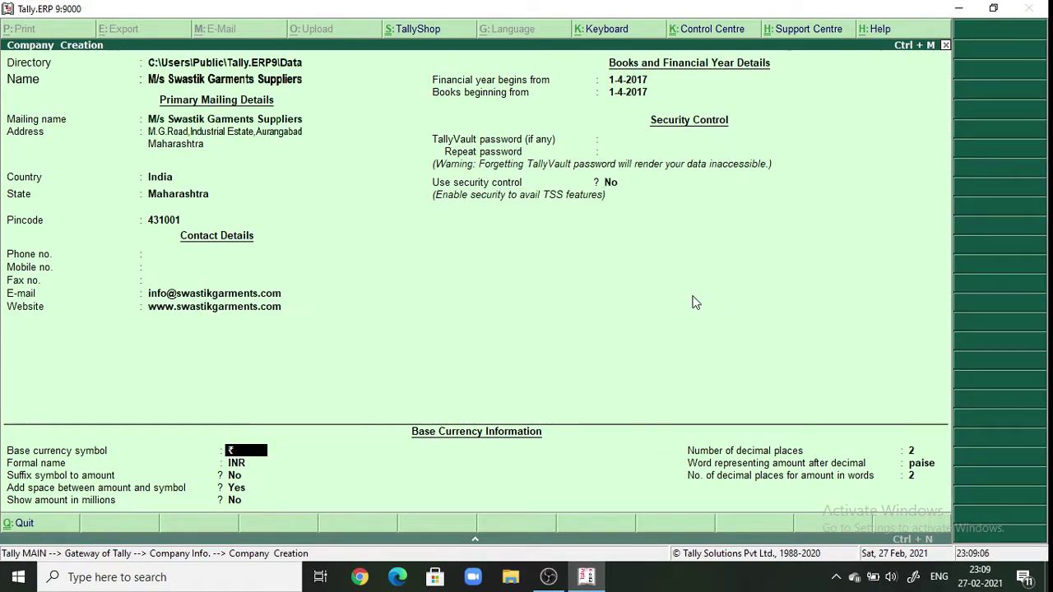
{"action": "key", "text": "Return"}
{"action": "key", "text": "Return"}
{"action": "key", "text": "Return"}
{"action": "key", "text": "Return"}
{"action": "key", "text": "Return"}
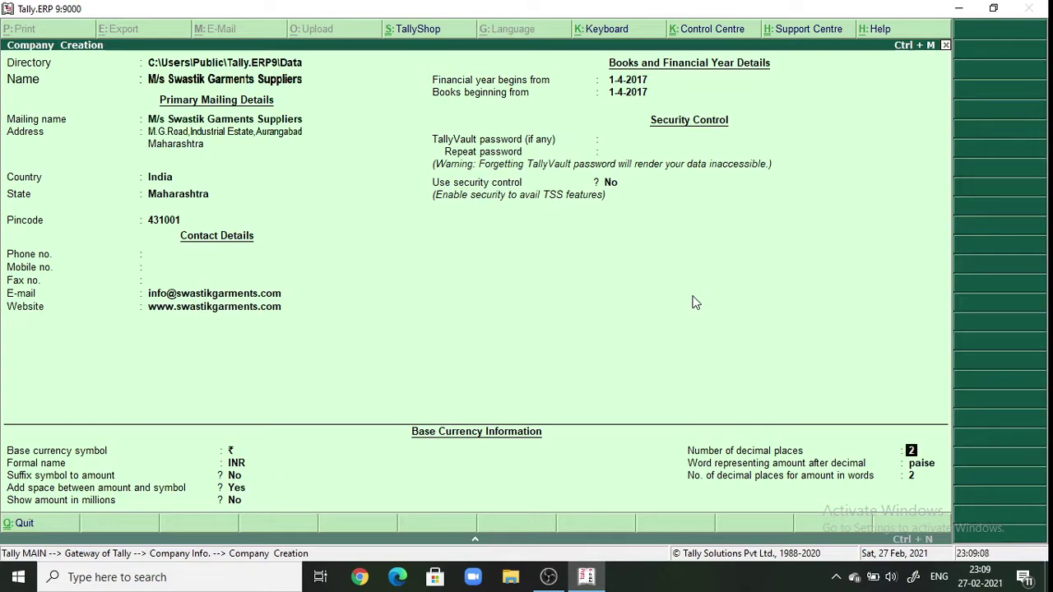
{"action": "key", "text": "Return"}
{"action": "key", "text": "Return"}
{"action": "key", "text": "Return"}
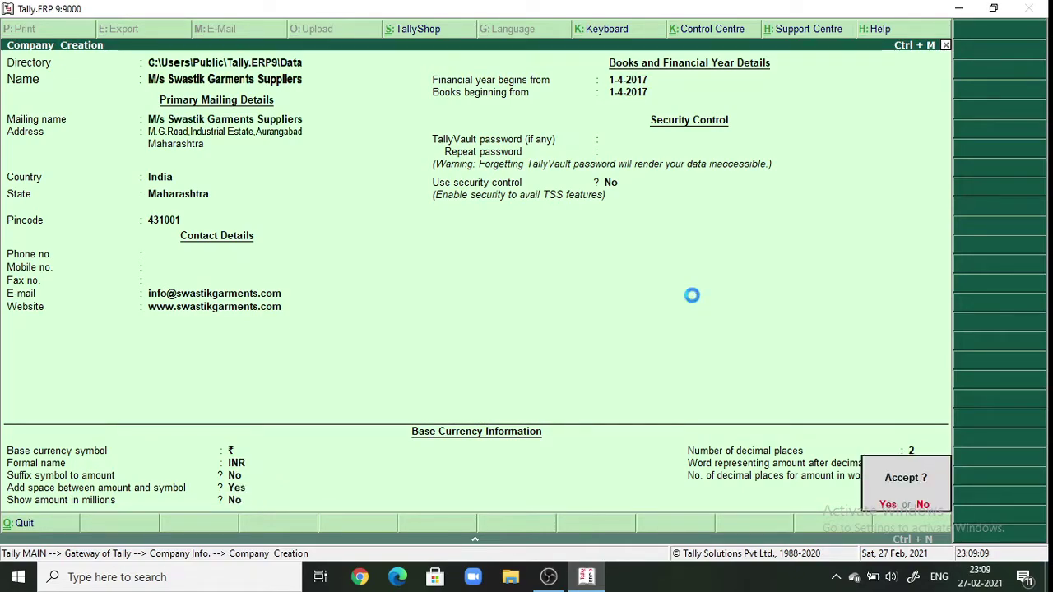
{"action": "key", "text": "Return"}
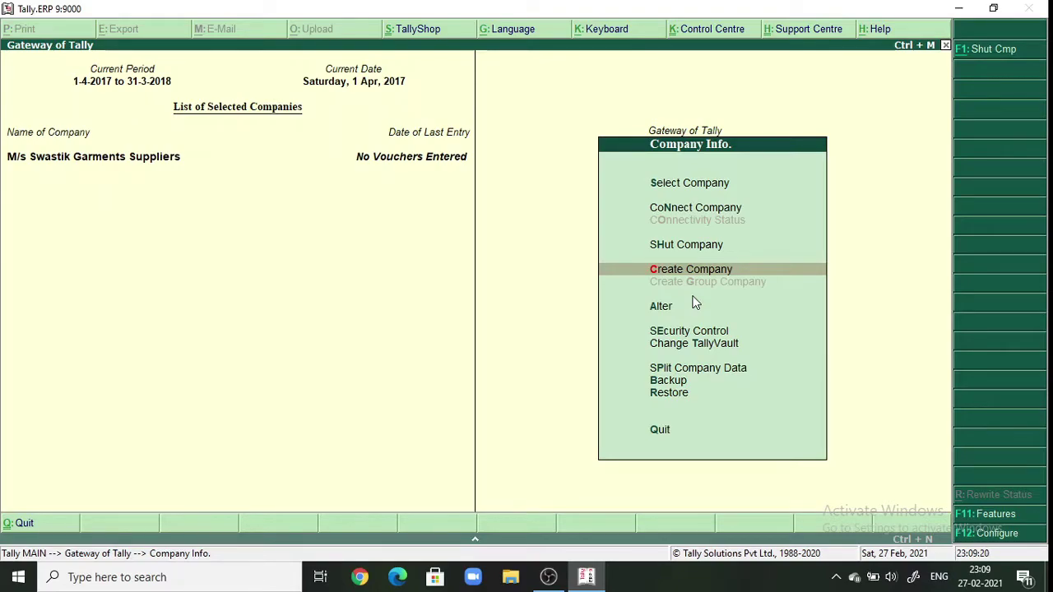
- Return to the Gateway and open the Statutory & Taxation feature settings via F11
{"action": "key", "text": "Escape"}
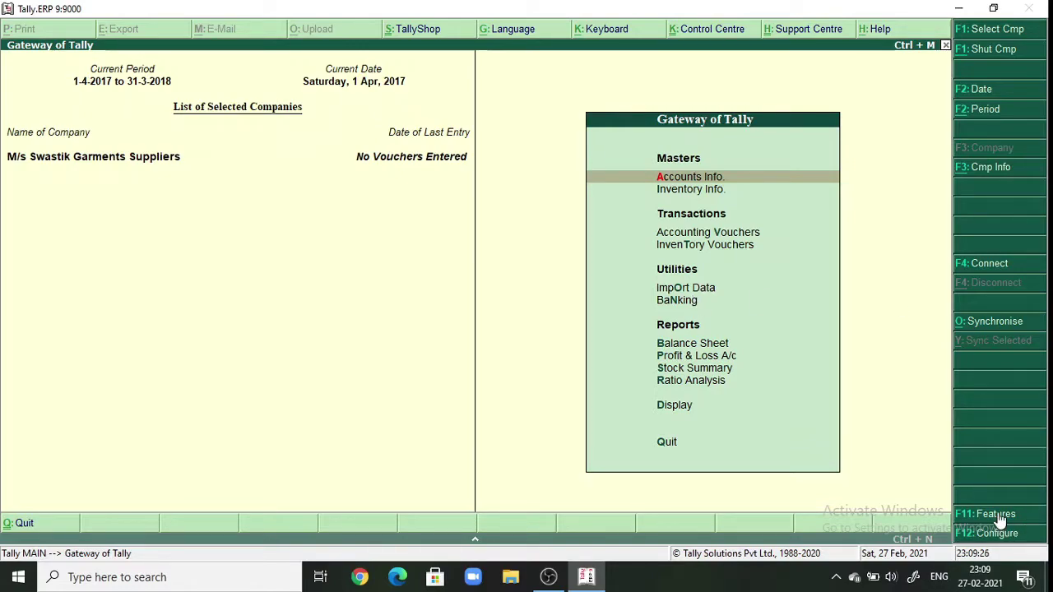
{"action": "left_click", "coordinate": [998, 515]}
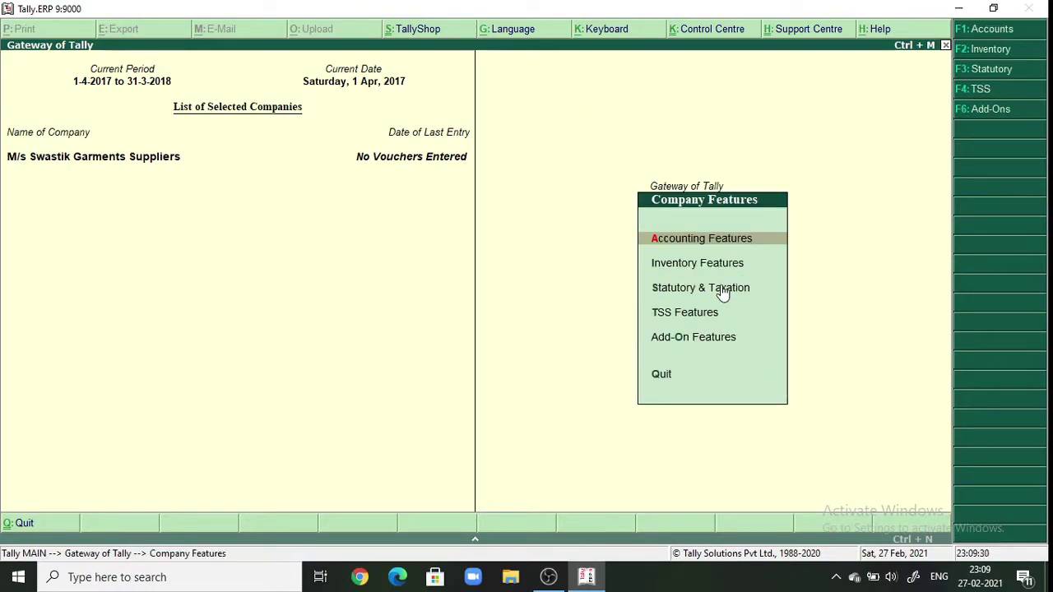
{"action": "left_click", "coordinate": [722, 289]}
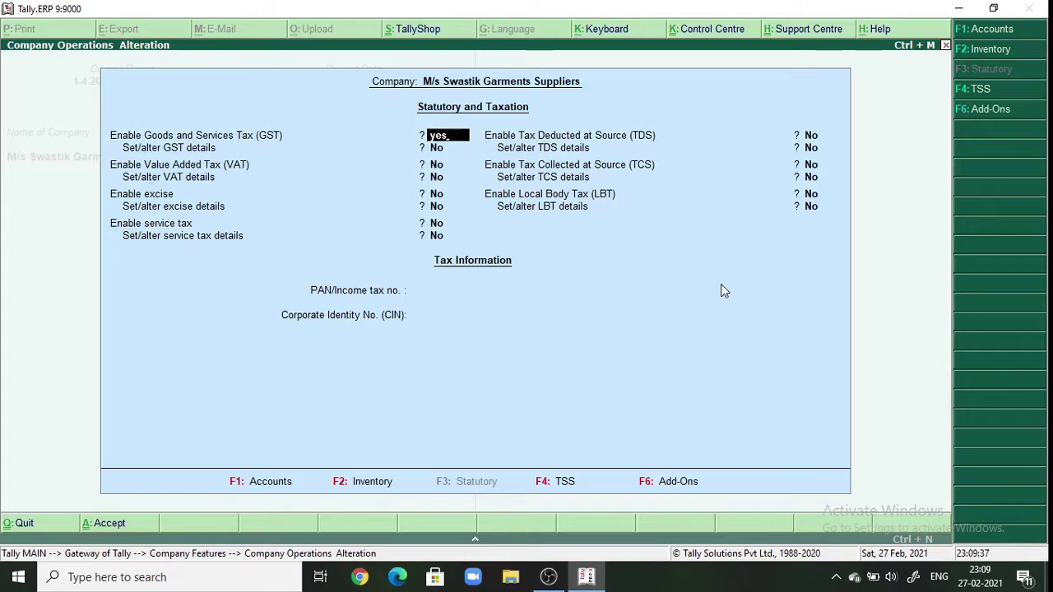
- Enable GST with state Maharashtra, Regular registration and the company's GSTIN, then accept the details
{"action": "key", "text": "Return"}
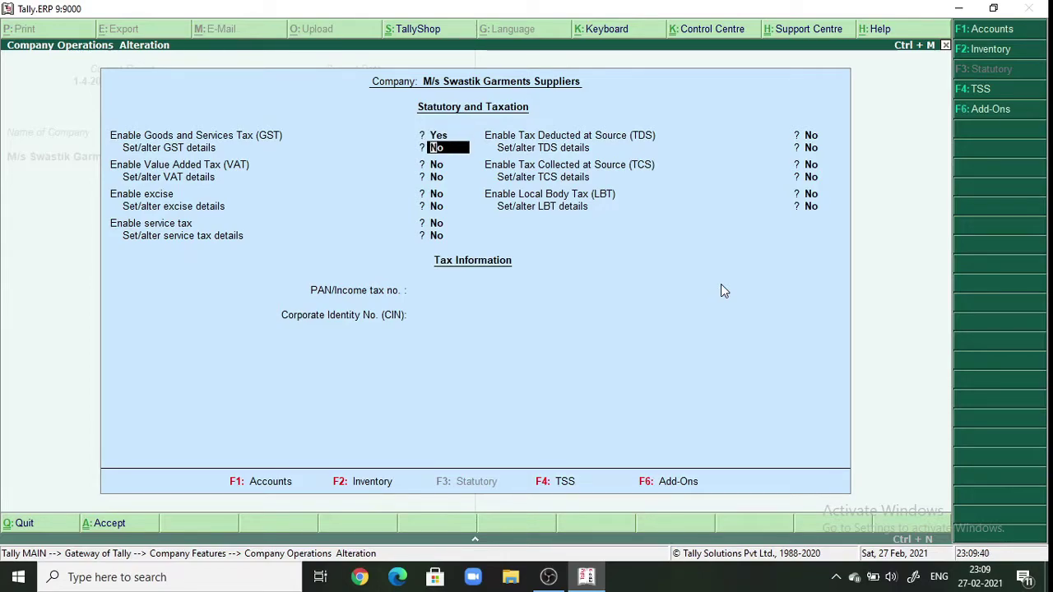
{"action": "key", "text": "Return"}
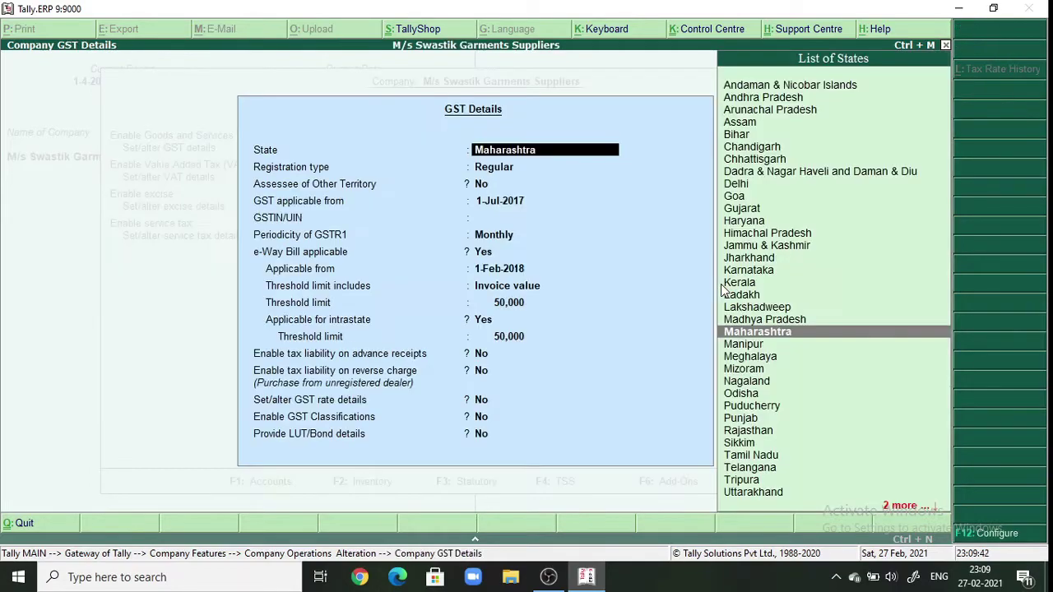
{"action": "key", "text": "Return"}
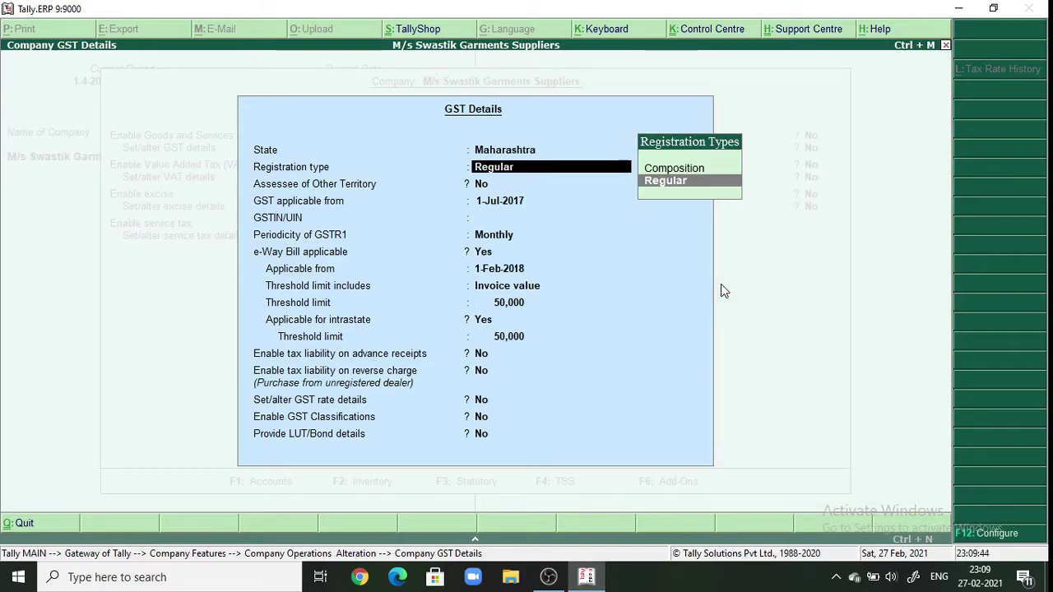
{"action": "key", "text": "Return"}
{"action": "key", "text": "Return"}
{"action": "key", "text": "Return"}
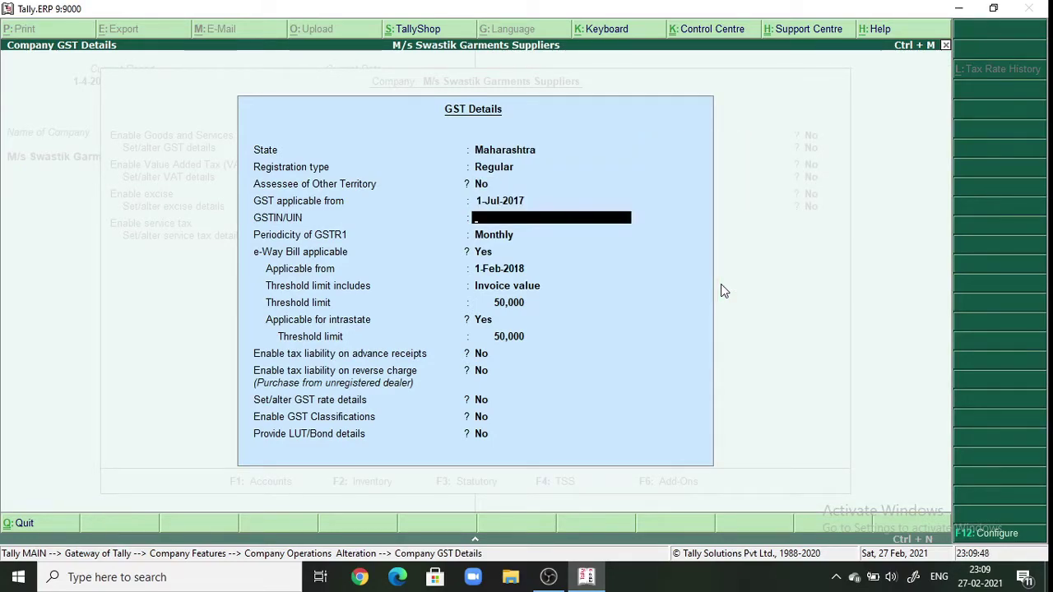
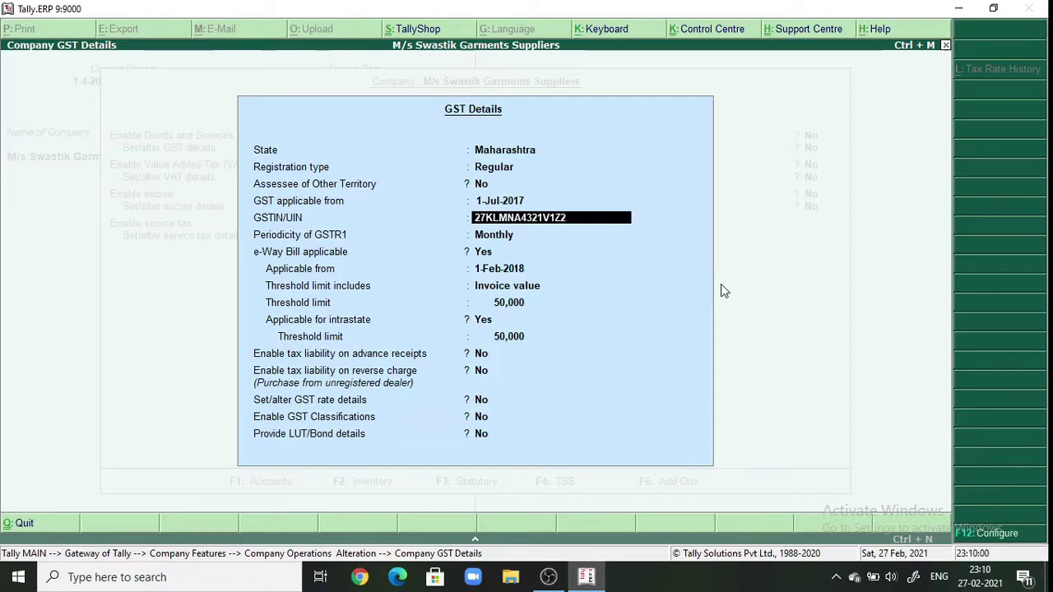
{"action": "key", "text": "Return"}
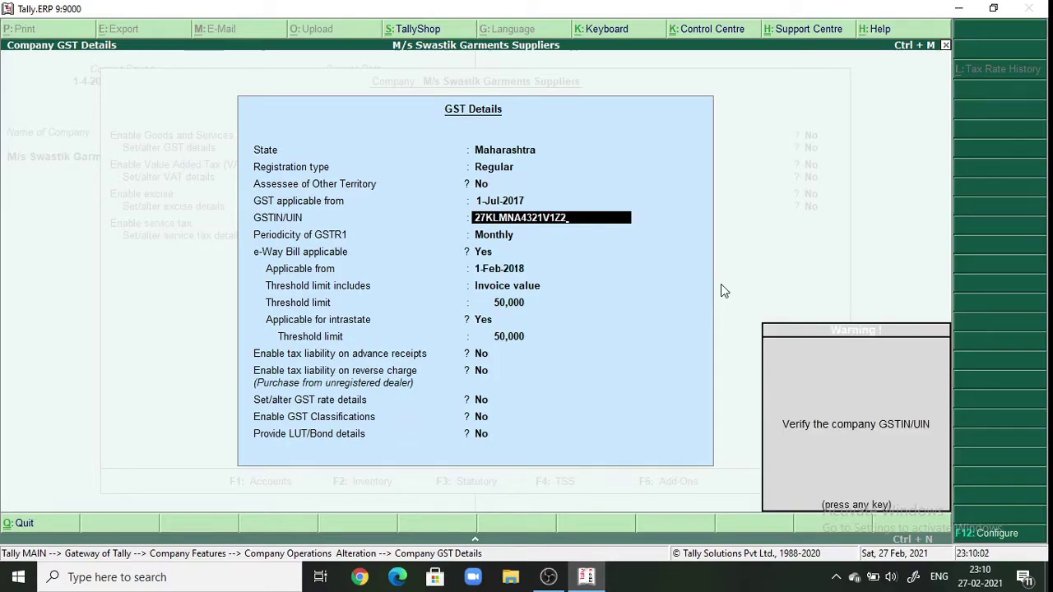
{"action": "key", "text": "Return"}
{"action": "key", "text": "Return"}
{"action": "key", "text": "Return"}
{"action": "key", "text": "Return"}
{"action": "key", "text": "Return"}
{"action": "key", "text": "Return"}
{"action": "key", "text": "Return"}
{"action": "key", "text": "Return"}
{"action": "key", "text": "Return"}
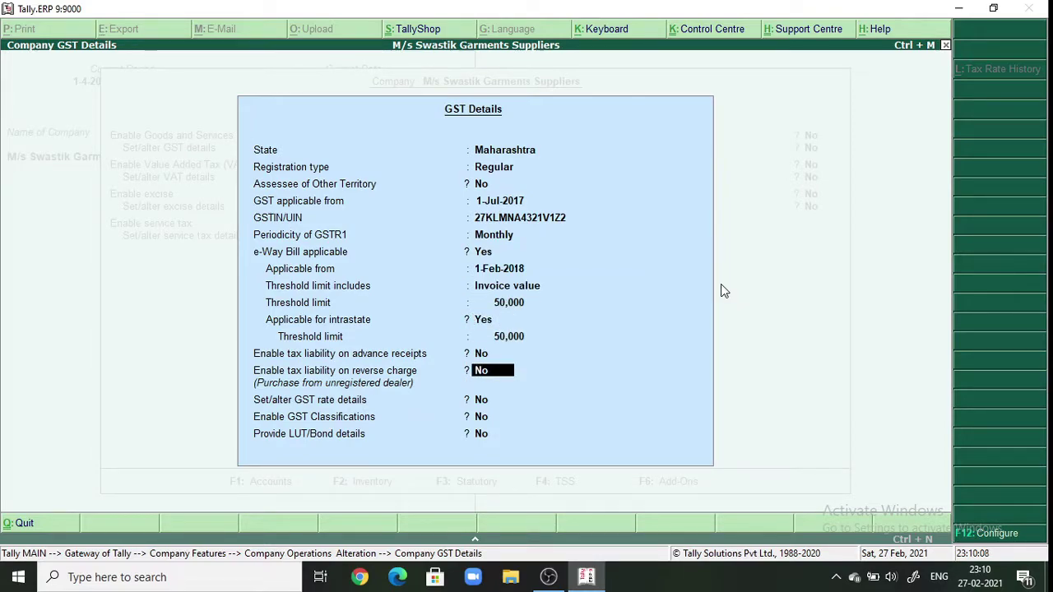
{"action": "key", "text": "Return"}
{"action": "key", "text": "Return"}
{"action": "key", "text": "Return"}
{"action": "key", "text": "Return"}
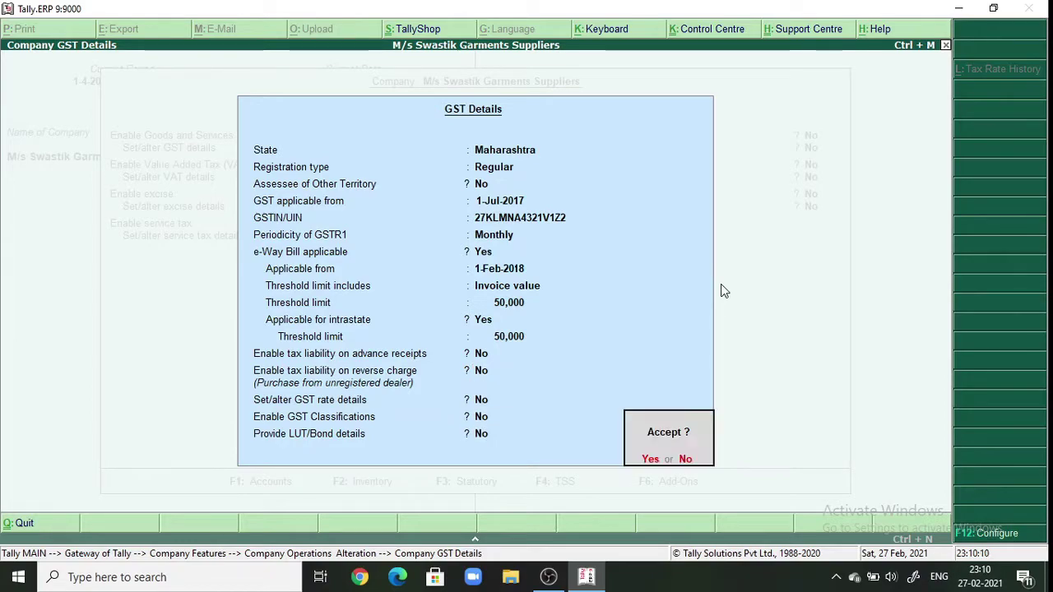
{"action": "key", "text": "Return"}
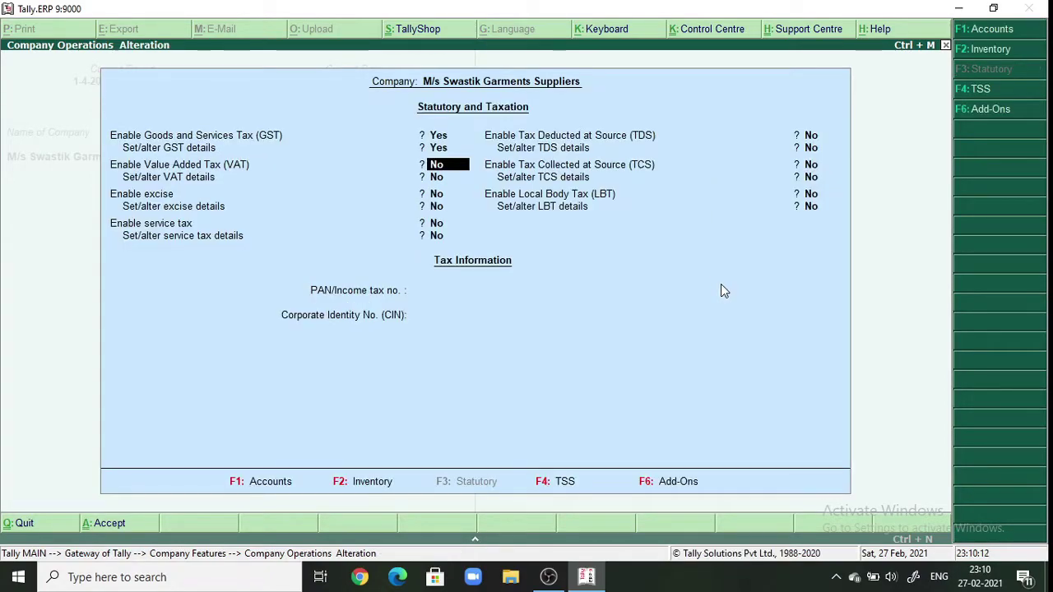
- Leave VAT, excise, TDS, TCS and LBT off and save the statutory settings
{"action": "key", "text": "Return"}
{"action": "key", "text": "Return"}
{"action": "key", "text": "Return"}
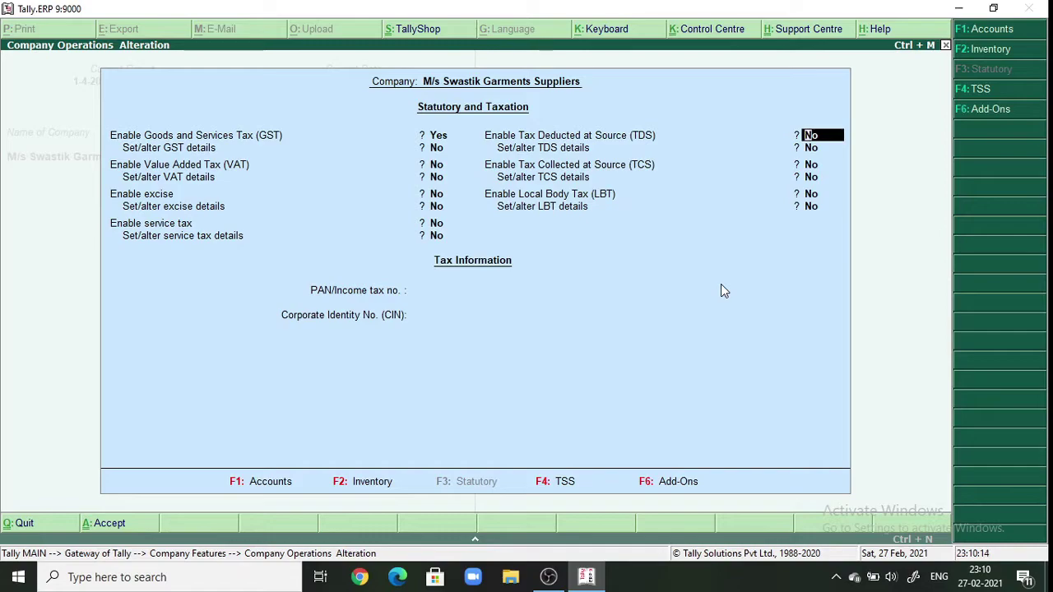
{"action": "key", "text": "Return"}
{"action": "key", "text": "Return"}
{"action": "key", "text": "Return"}
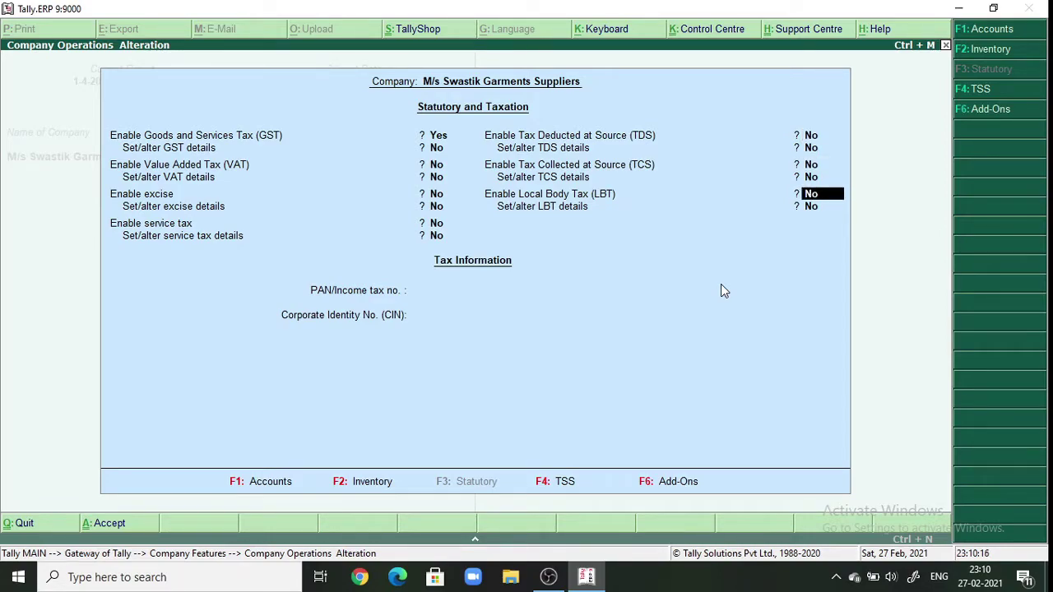
{"action": "key", "text": "Return"}
{"action": "key", "text": "Return"}
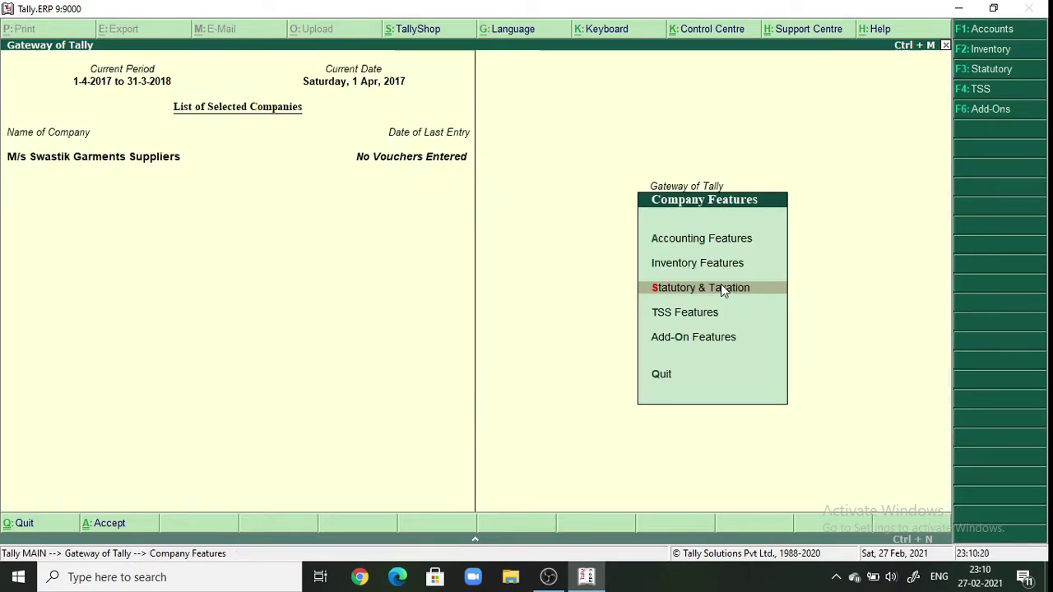
{"action": "key", "text": "Escape"}
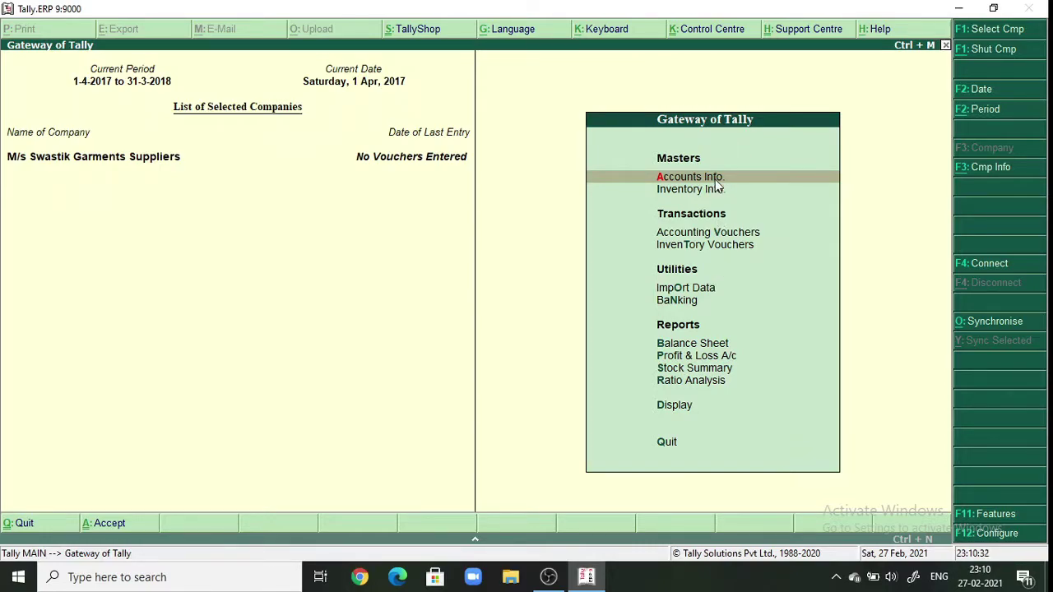
- Open a blank single Ledger Creation form under Accounts Info > Ledgers
{"action": "left_click", "coordinate": [715, 181]}
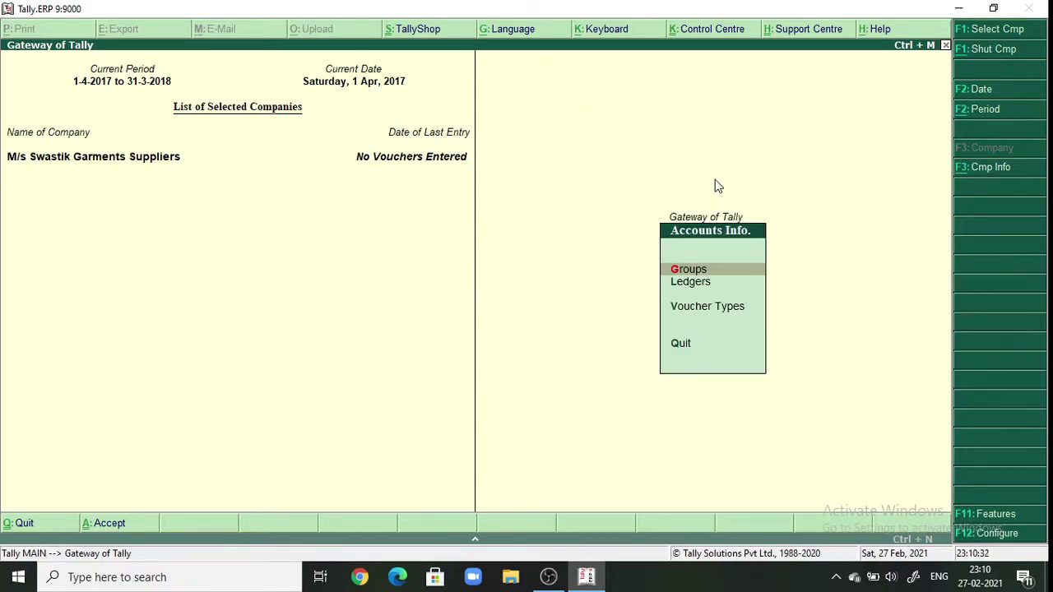
{"action": "left_click", "coordinate": [686, 284]}
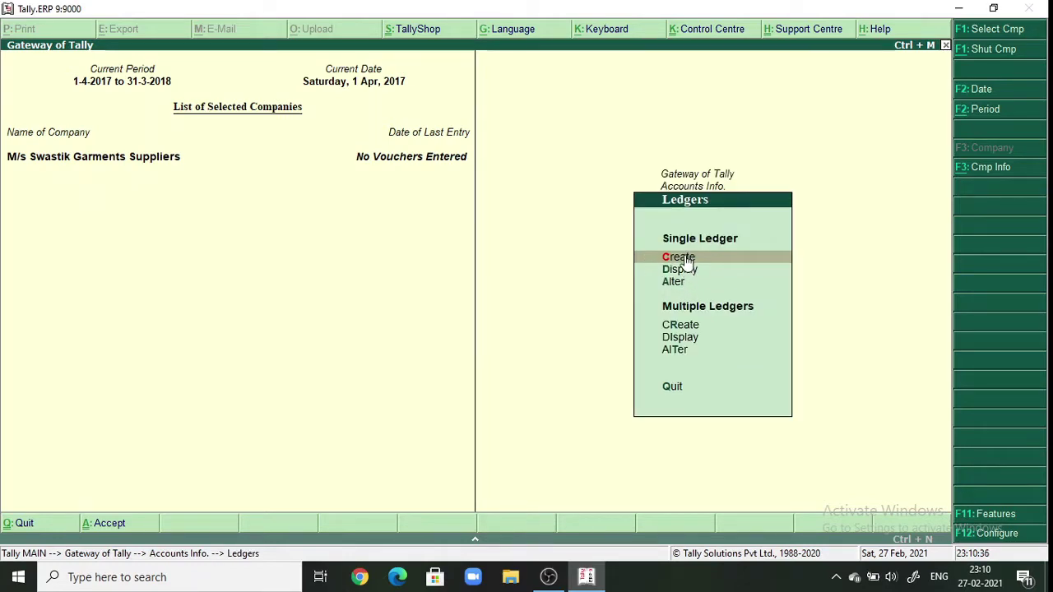
{"action": "left_click", "coordinate": [684, 256]}
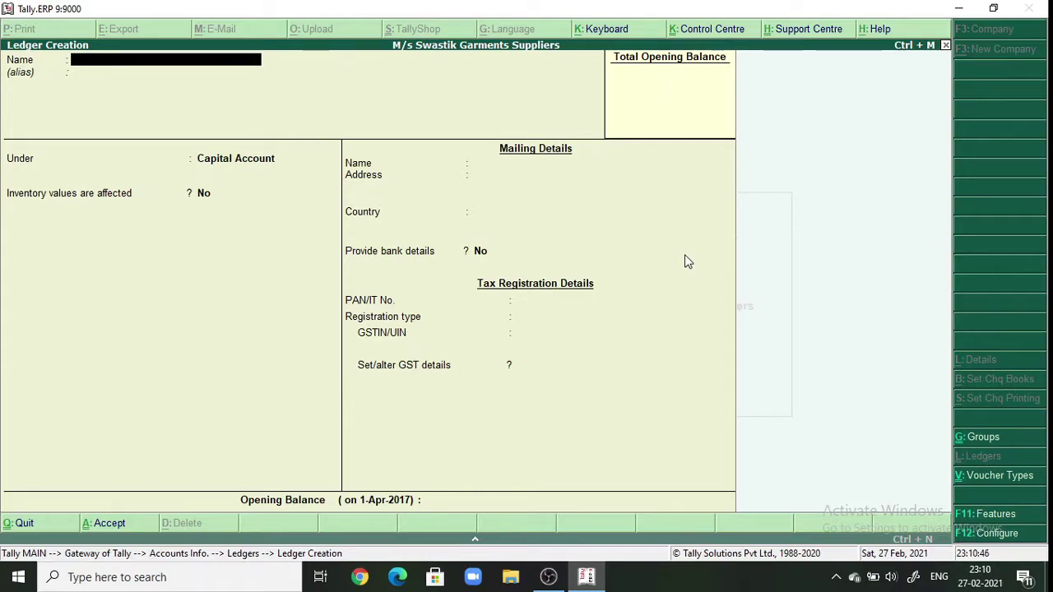
- Name the new ledger 'Purchase tshirt A/c' with no alias
{"action": "type", "text": "Purchase tshir"}
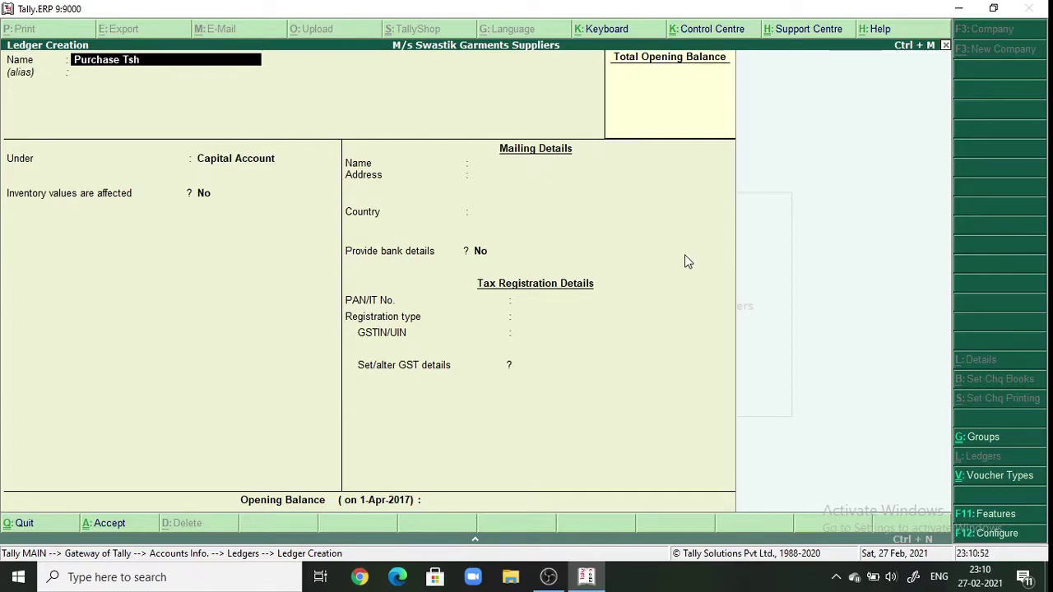
{"action": "type", "text": "t A/c"}
{"action": "key", "text": "Return"}
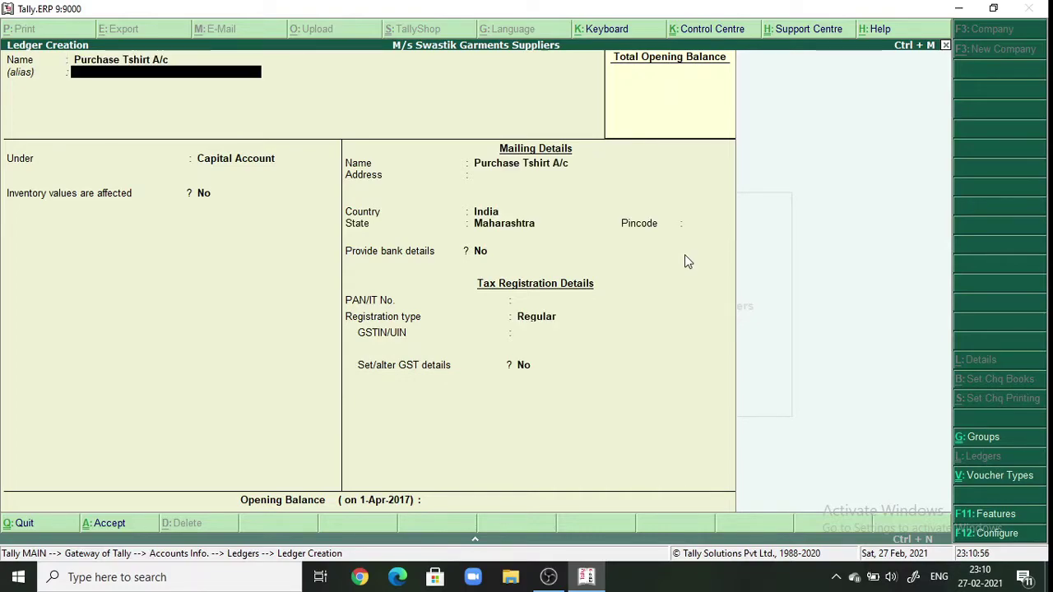
{"action": "key", "text": "Return"}
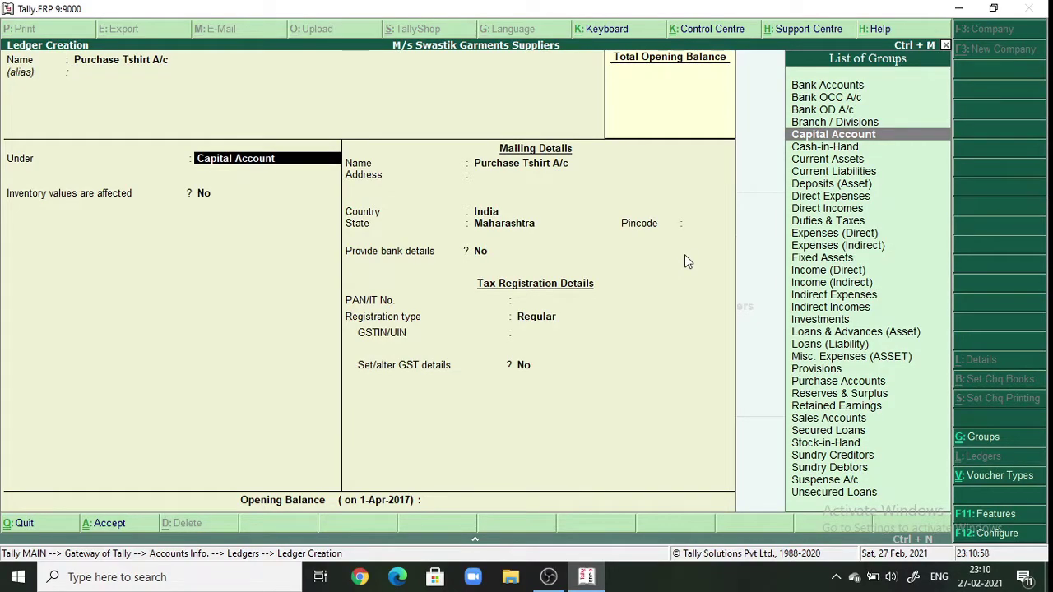
- Place it under Purchase Accounts with inventory affected, and set GST details to Yes
{"action": "type", "text": "P"}
{"action": "key", "text": "Down"}
{"action": "key", "text": "Down"}
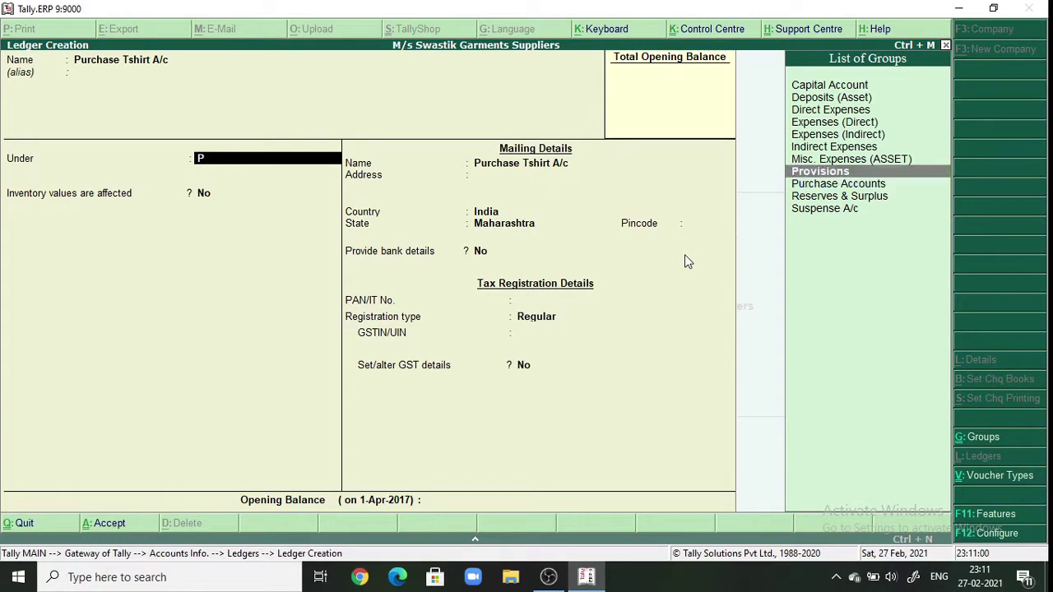
{"action": "key", "text": "Return"}
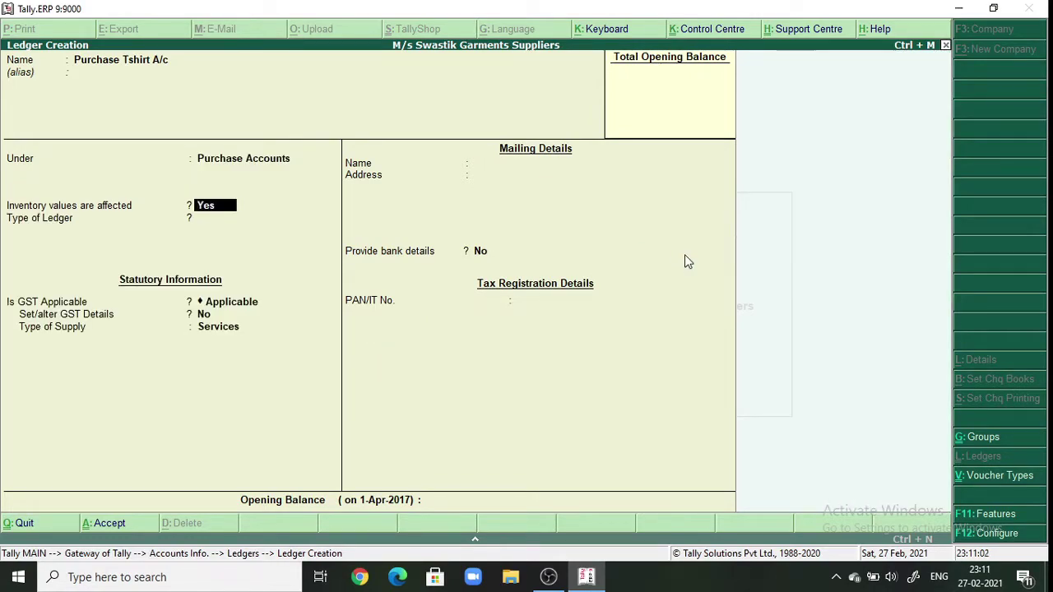
{"action": "key", "text": "Return"}
{"action": "key", "text": "Return"}
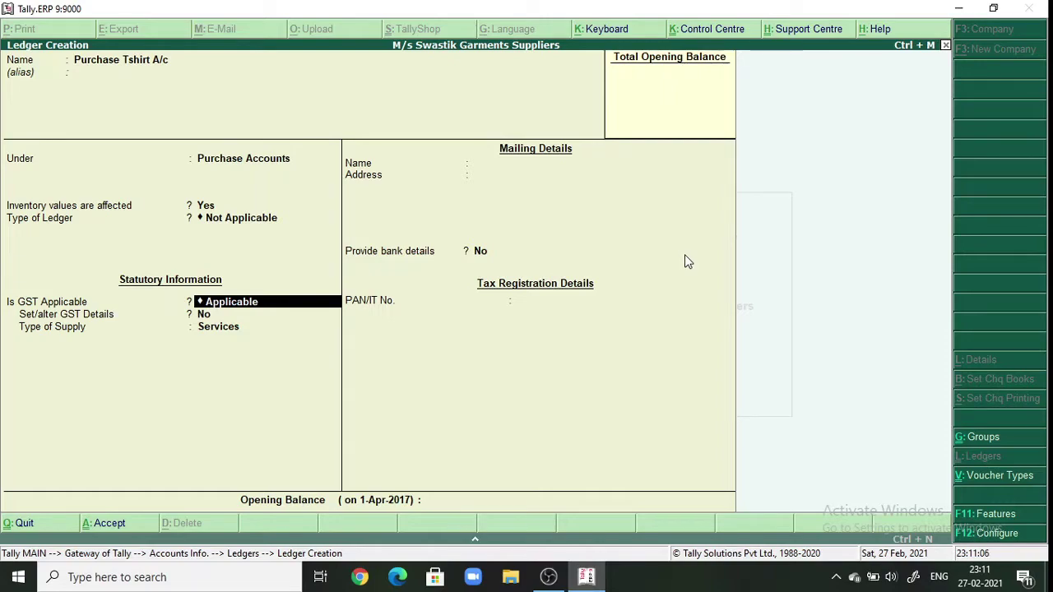
{"action": "key", "text": "Return"}
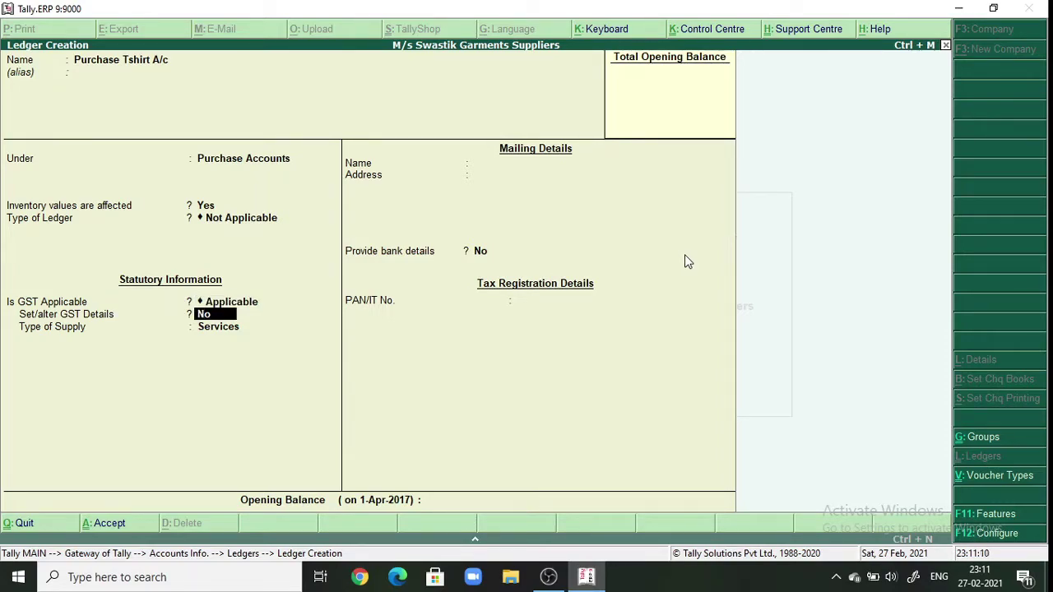
{"action": "type", "text": "yes"}
{"action": "key", "text": "Return"}
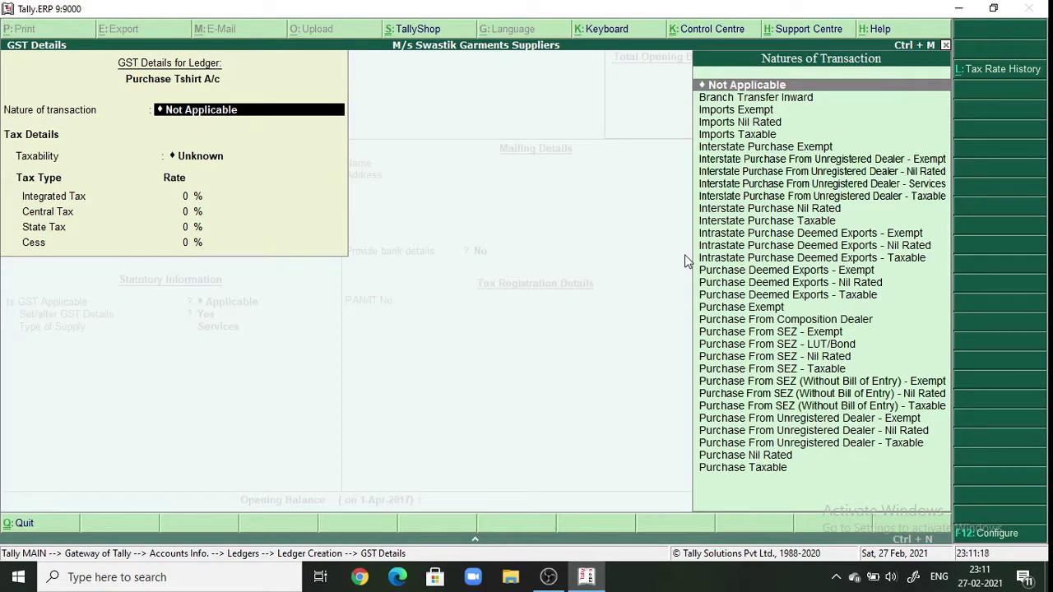
- Set the GST nature to Interstate Purchase Taxable with 12% integrated tax
{"action": "type", "text": "In"}
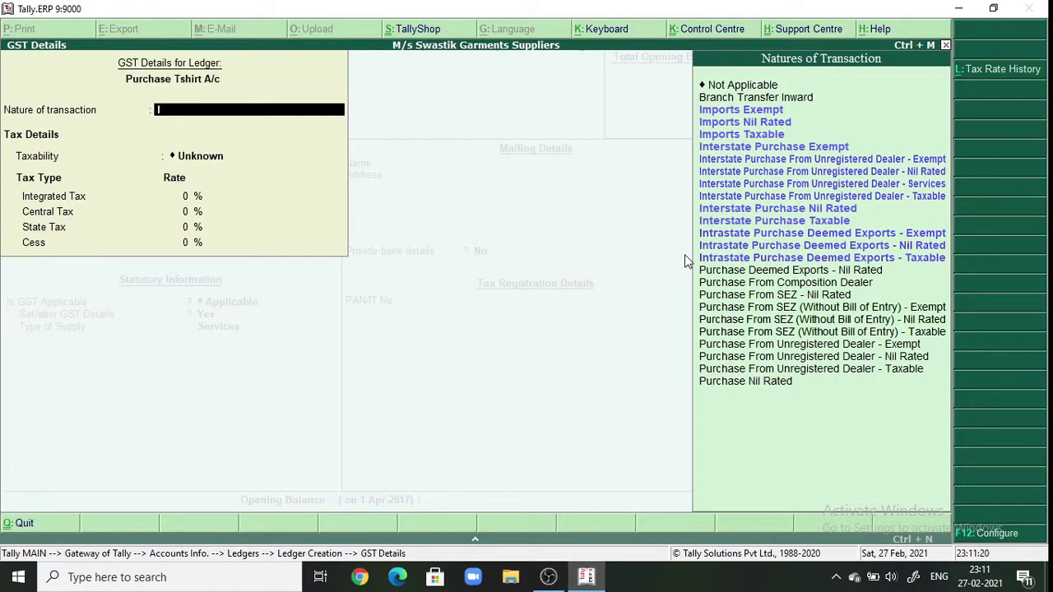
{"action": "key", "text": "Down"}
{"action": "key", "text": "Down"}
{"action": "key", "text": "Down"}
{"action": "key", "text": "Down"}
{"action": "key", "text": "Down"}
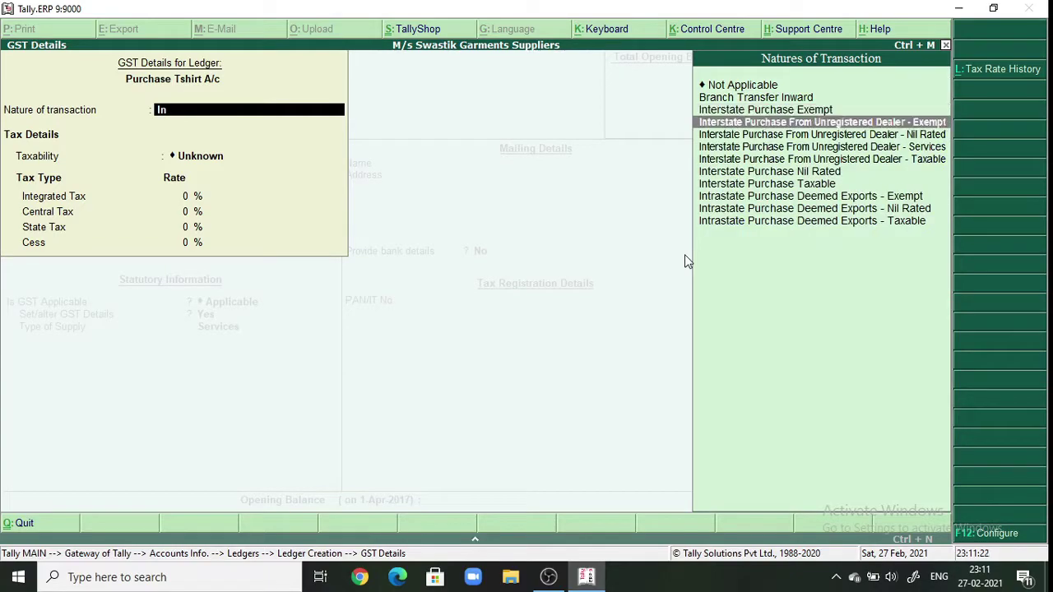
{"action": "key", "text": "Down"}
{"action": "key", "text": "Down"}
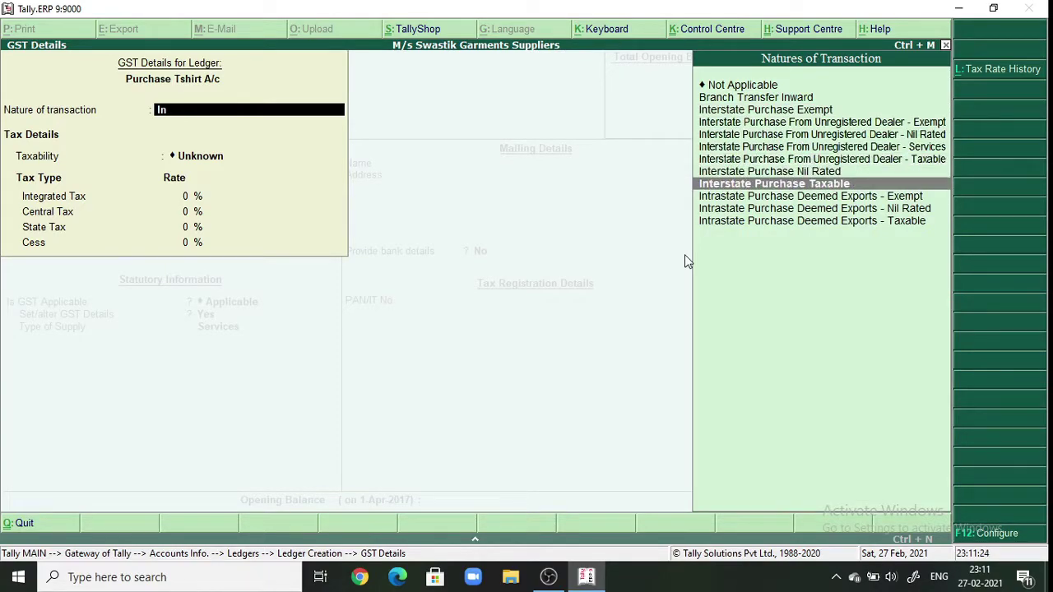
{"action": "key", "text": "Return"}
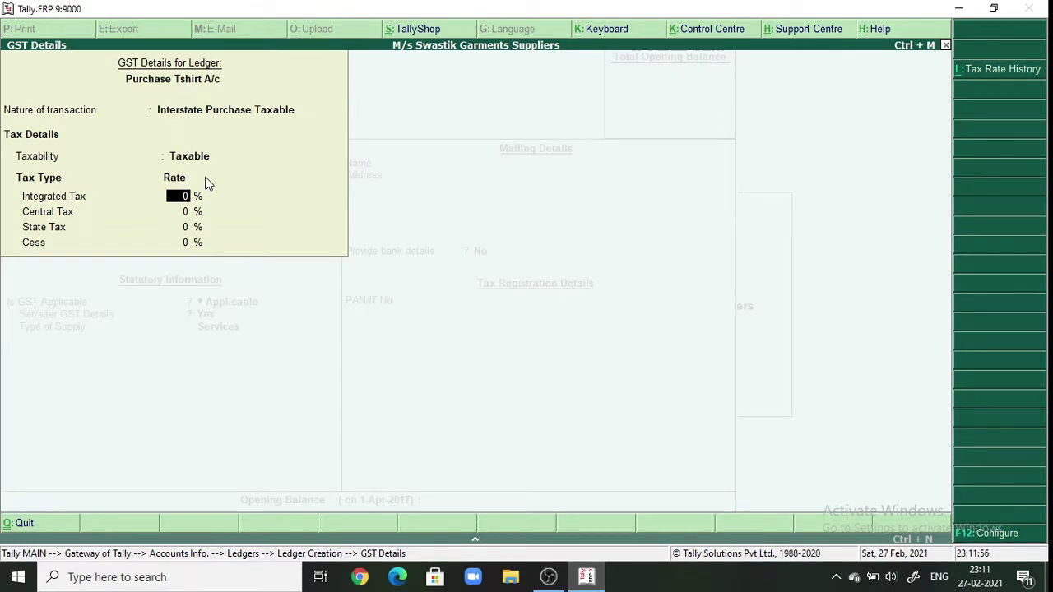
{"action": "type", "text": "12"}
{"action": "key", "text": "Return"}
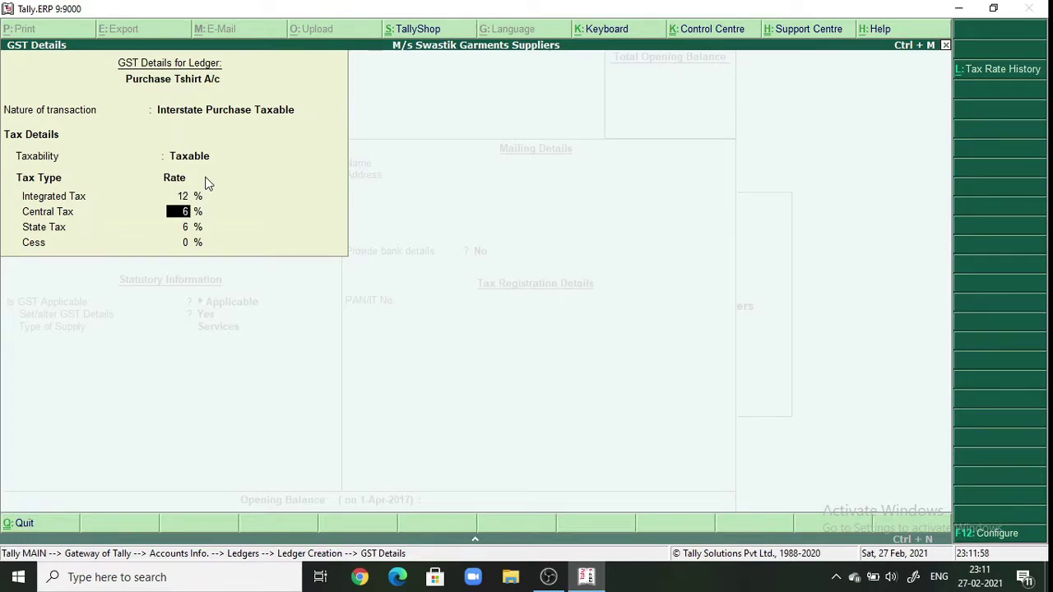
{"action": "key", "text": "Return"}
{"action": "key", "text": "Return"}
{"action": "key", "text": "Return"}
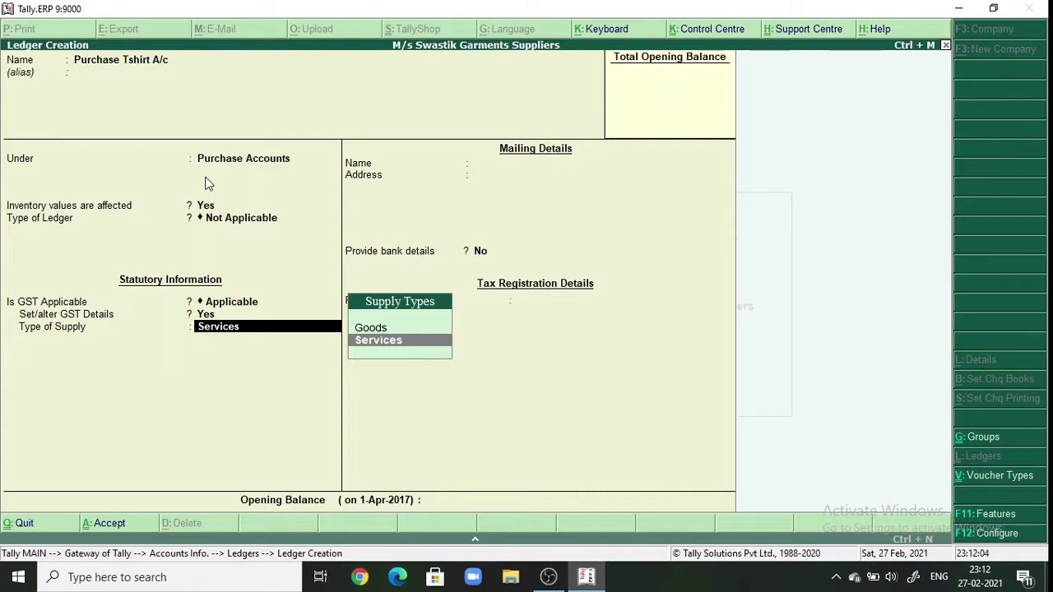
- Set the type of supply to Goods and bring up the save confirmation
{"action": "type", "text": "g"}
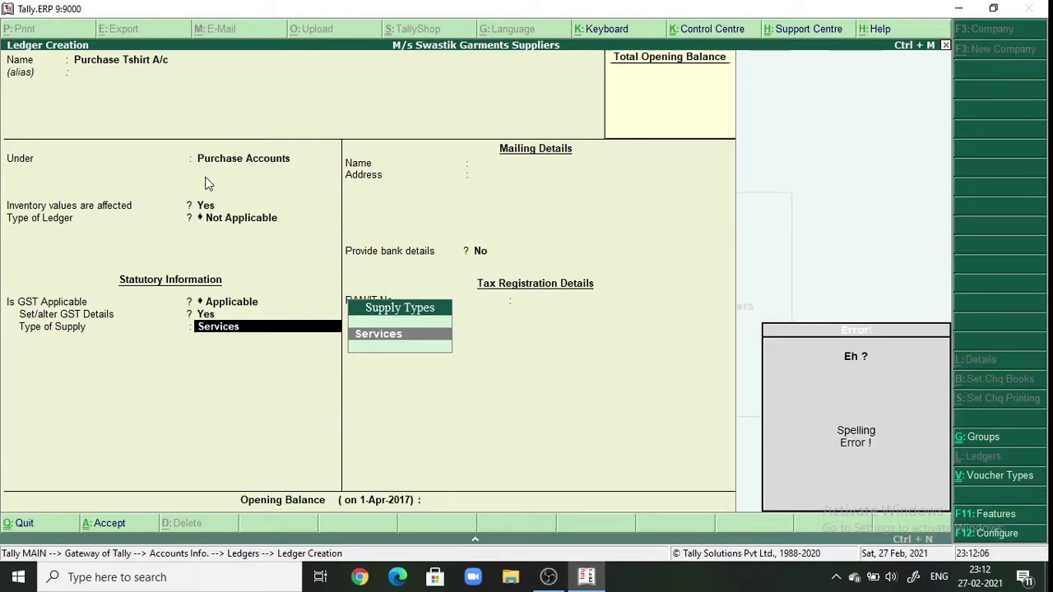
{"action": "key", "text": "BackSpace"}
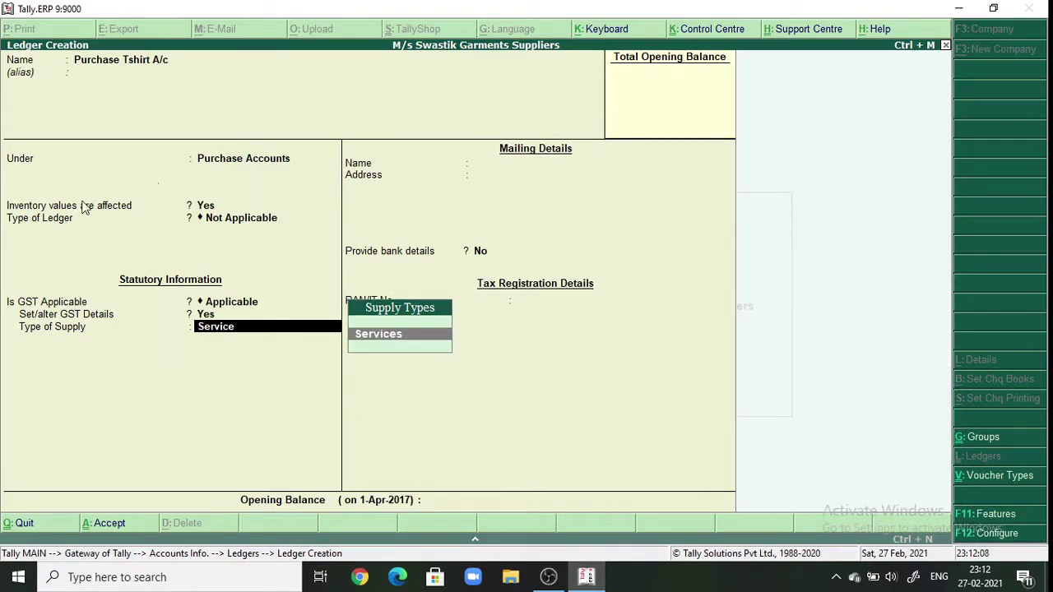
{"action": "key", "text": "BackSpace"}
{"action": "key", "text": "BackSpace"}
{"action": "key", "text": "BackSpace"}
{"action": "key", "text": "BackSpace"}
{"action": "key", "text": "BackSpace"}
{"action": "key", "text": "BackSpace"}
{"action": "key", "text": "BackSpace"}
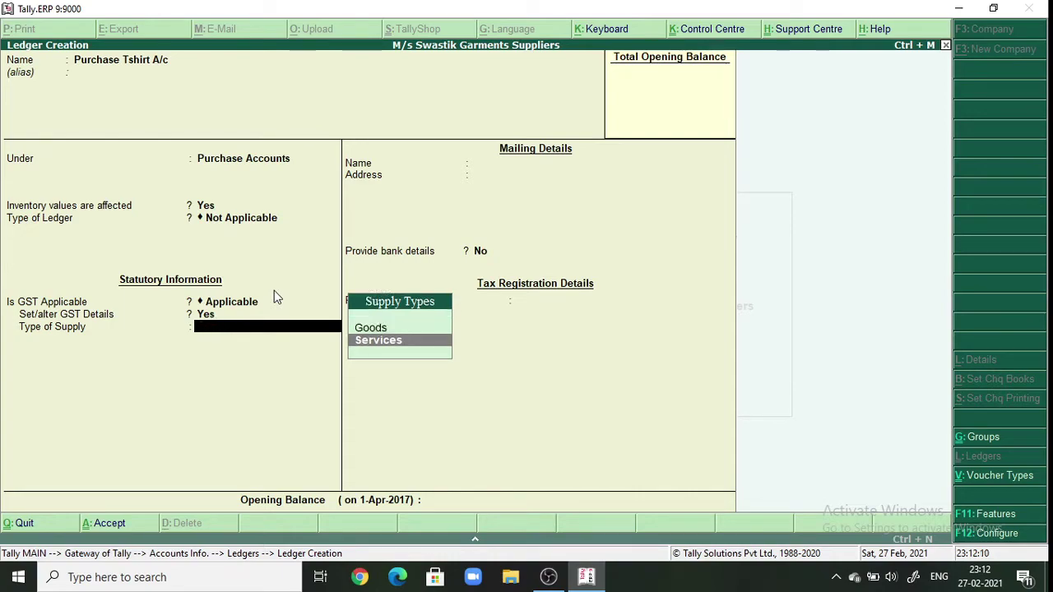
{"action": "type", "text": "G"}
{"action": "key", "text": "Return"}
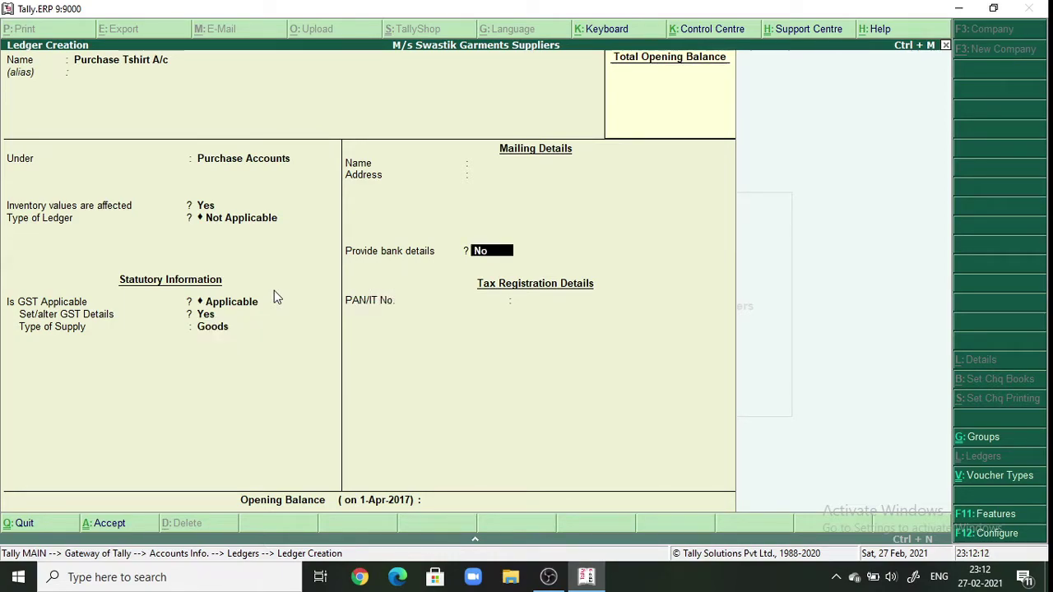
{"action": "key", "text": "Return"}
{"action": "key", "text": "Return"}
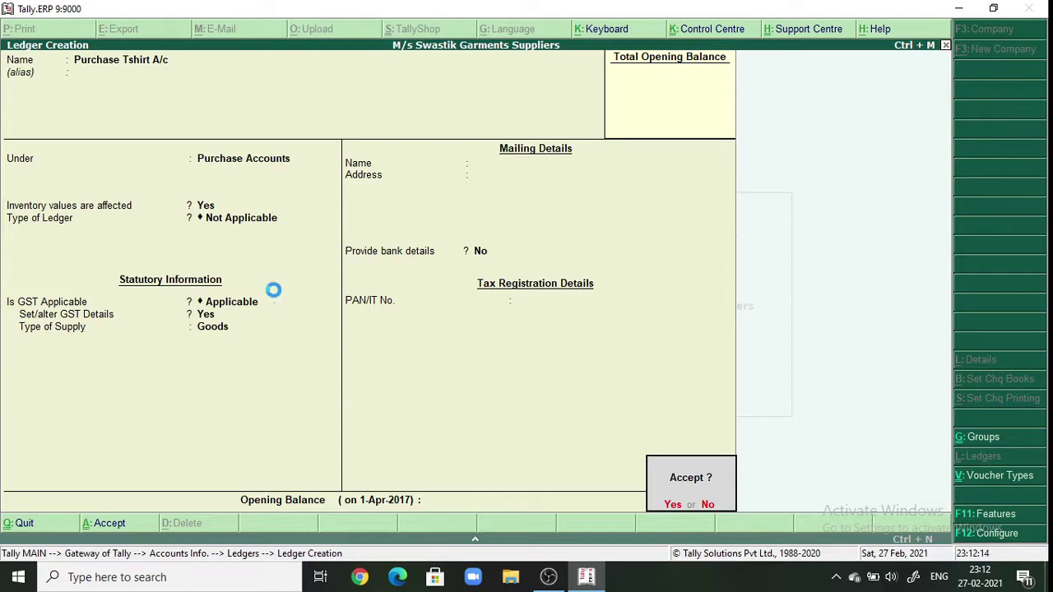
{"action": "key", "text": "Return"}
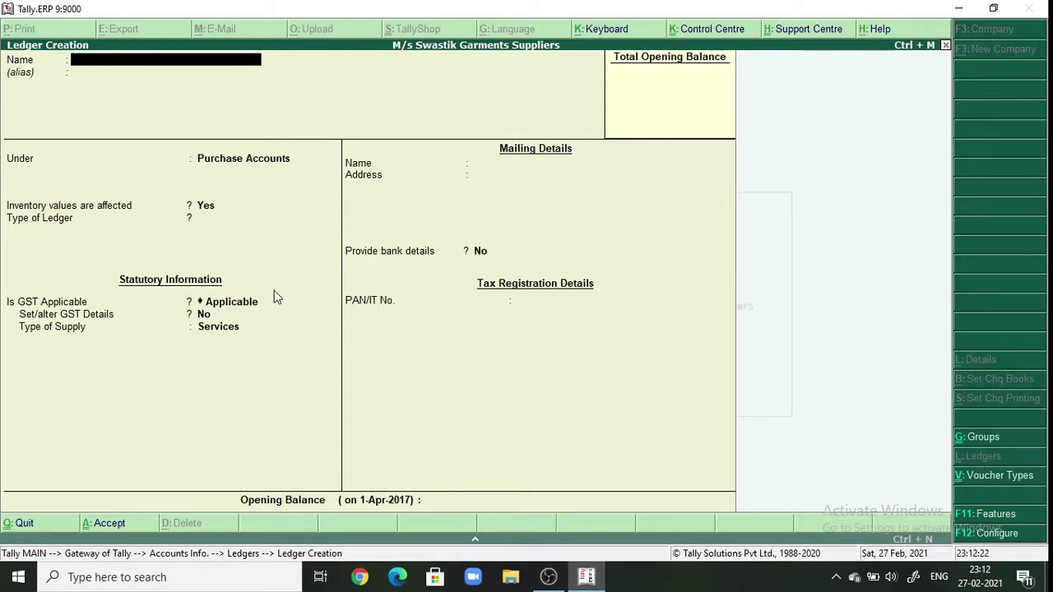
- Start supplier ledger 'M/s Jalaram Textiles a/c' under Sundry Creditors, moving on to the address
{"action": "type", "text": "M/s Jalaram"}
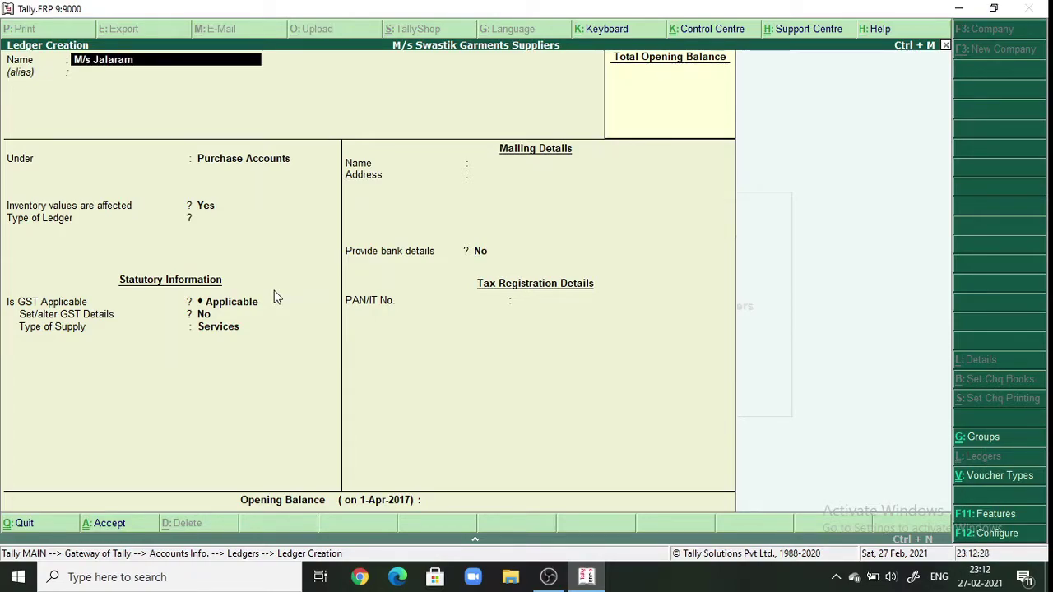
{"action": "type", "text": " Textiles a/c"}
{"action": "key", "text": "Return"}
{"action": "key", "text": "Return"}
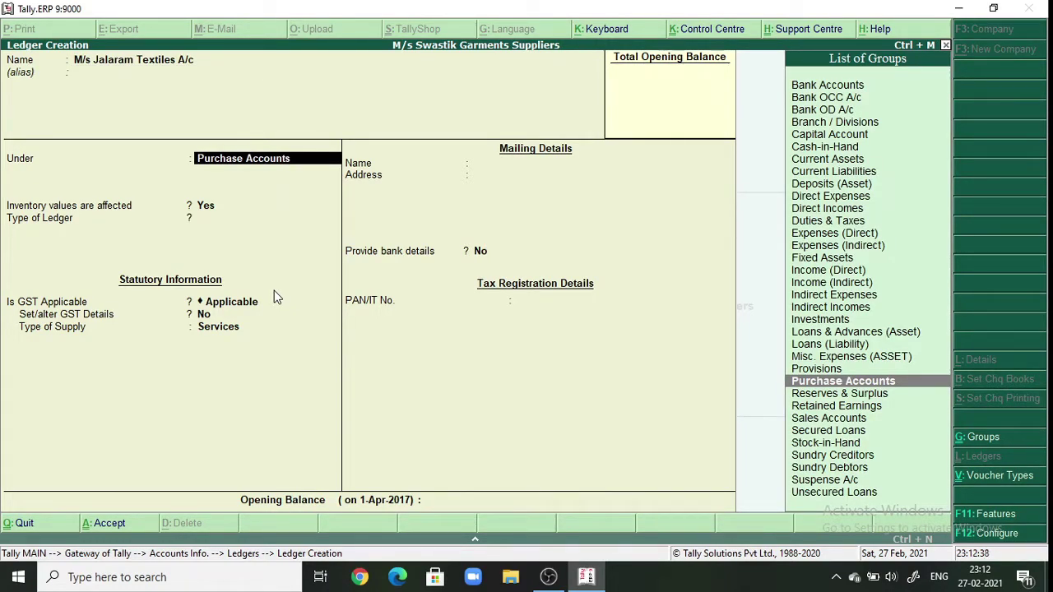
{"action": "key", "text": "Down"}
{"action": "key", "text": "Down"}
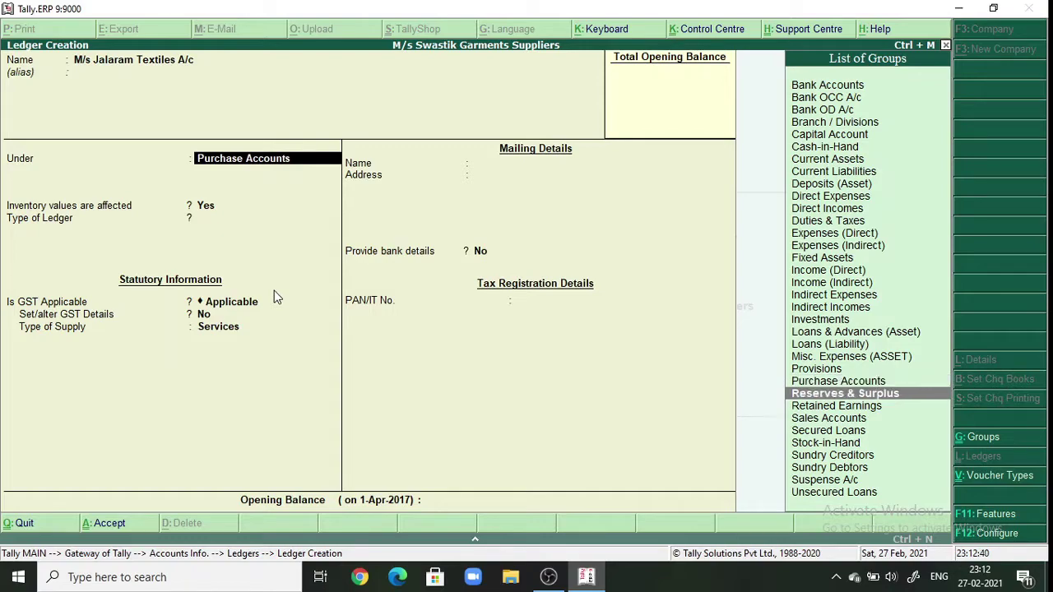
{"action": "key", "text": "Down"}
{"action": "key", "text": "Down"}
{"action": "key", "text": "Down"}
{"action": "key", "text": "Down"}
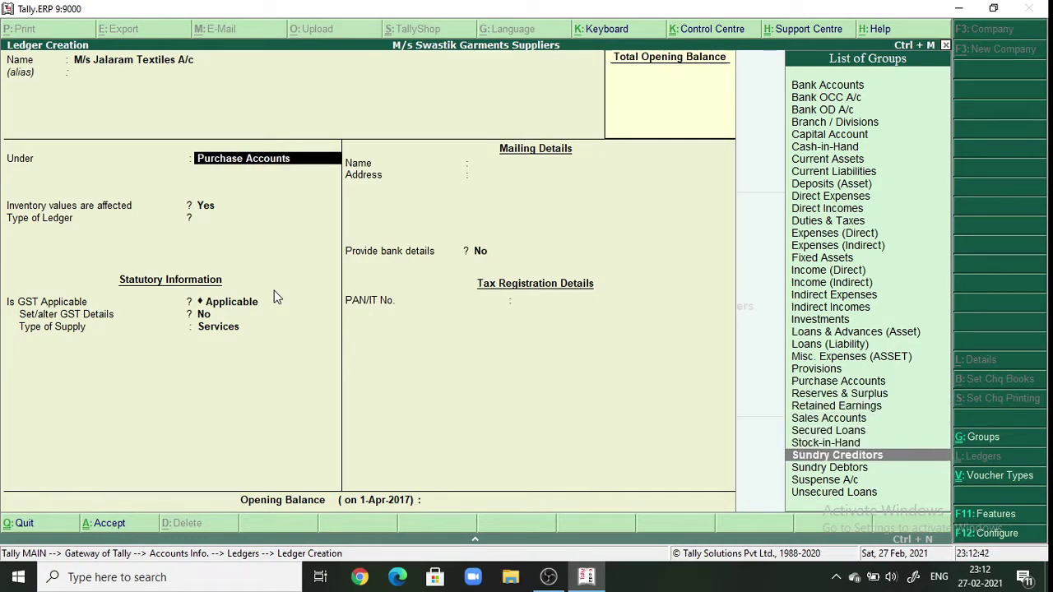
{"action": "key", "text": "Return"}
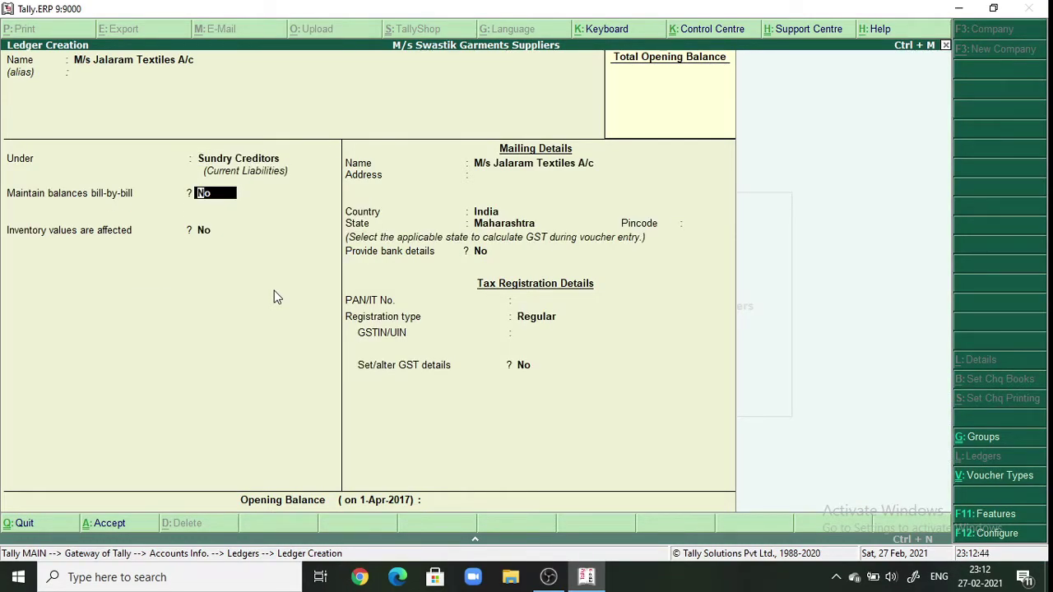
{"action": "key", "text": "Return"}
{"action": "key", "text": "Return"}
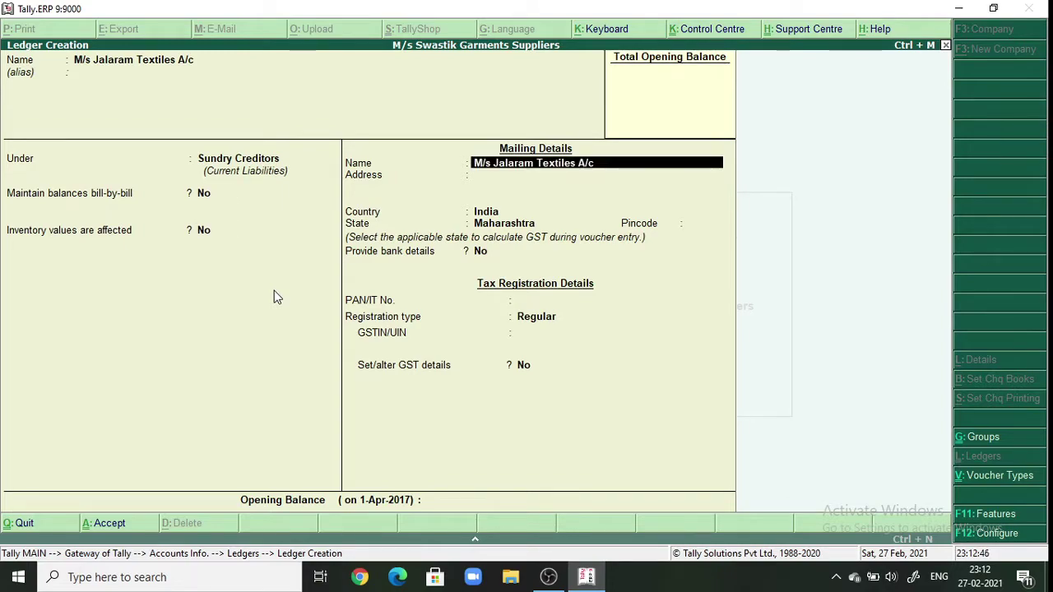
{"action": "key", "text": "Return"}
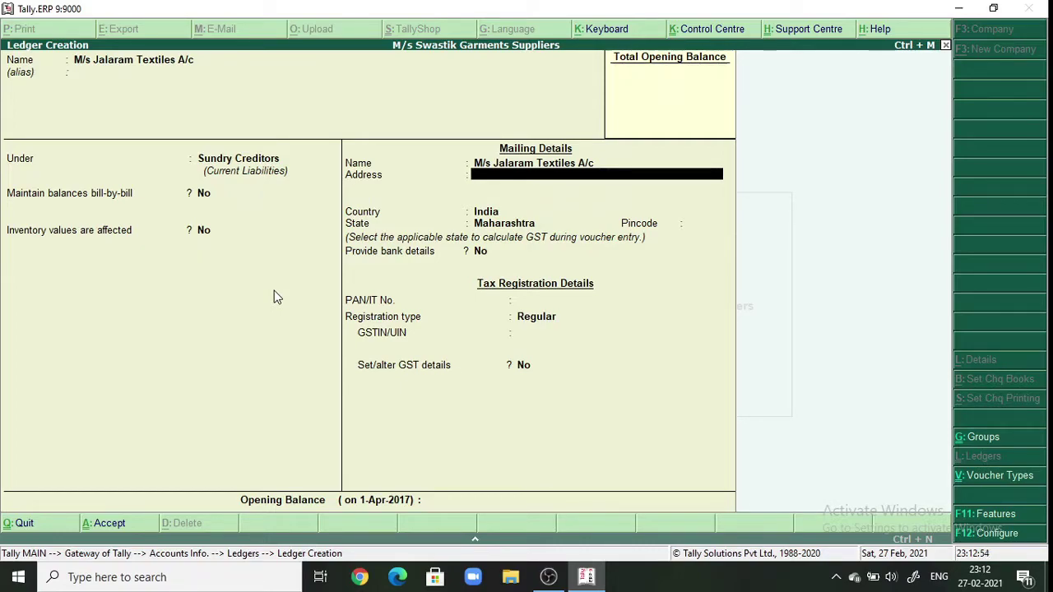
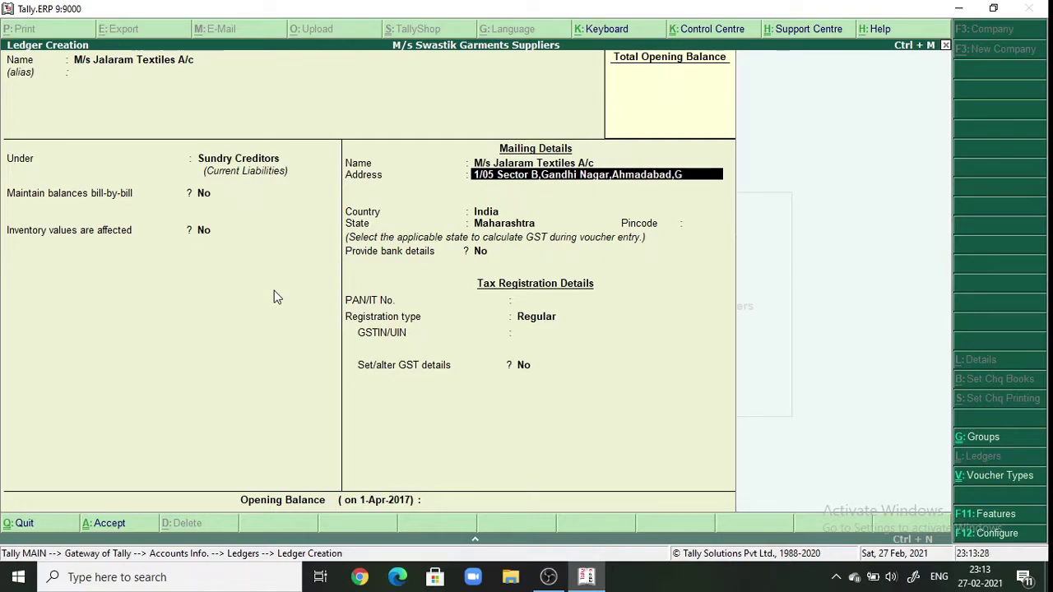
- Enter the supplier's mailing address and keep India as the country
{"action": "key", "text": "Return"}
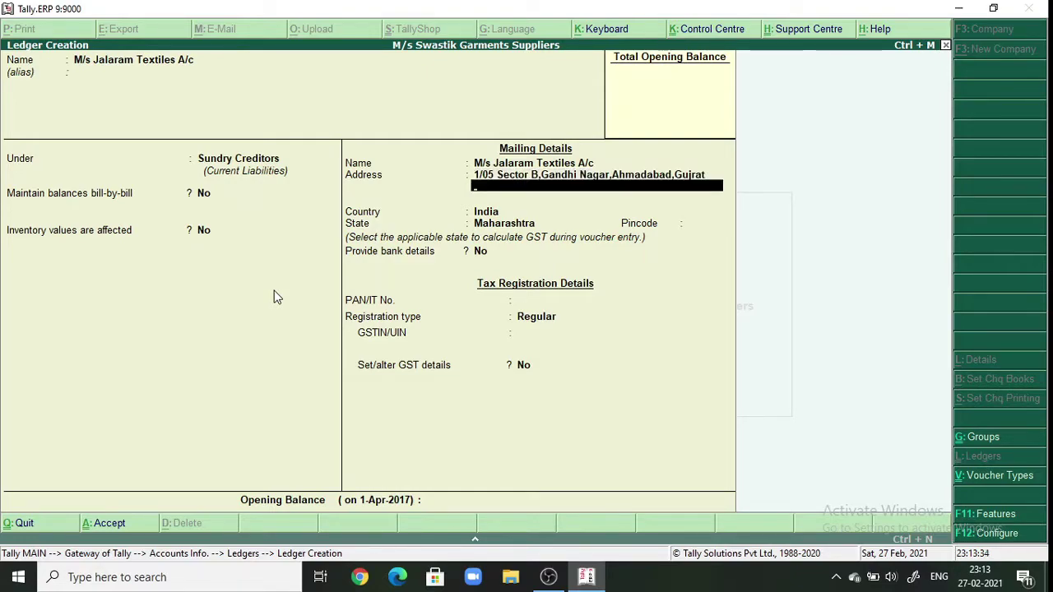
{"action": "key", "text": "Return"}
{"action": "key", "text": "Return"}
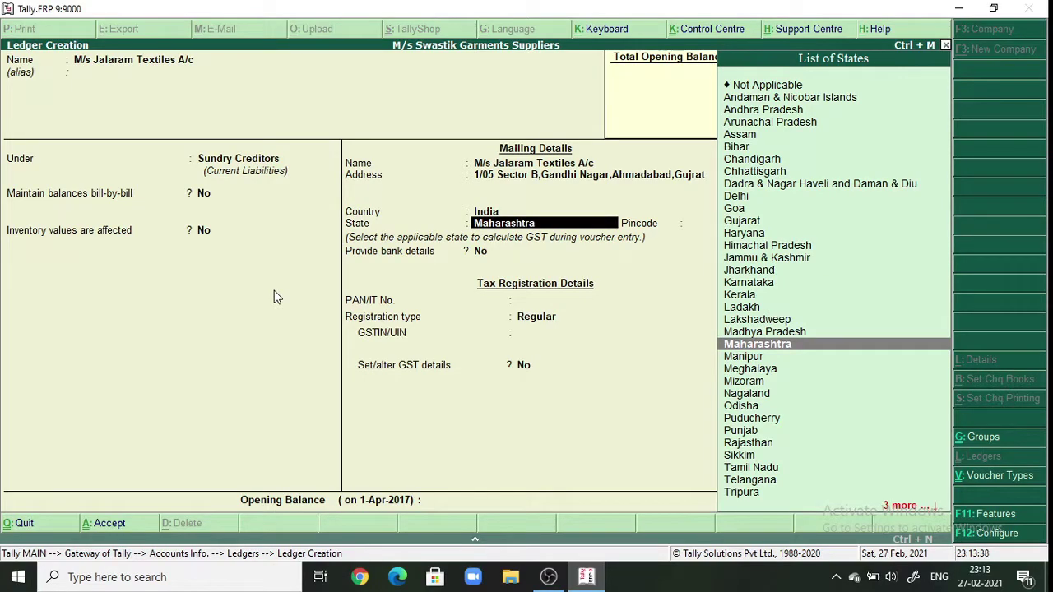
- Set state Gujarat, enter the pincode, keep Regular registration without GSTIN, and save
{"action": "type", "text": "G"}
{"action": "key", "text": "Down"}
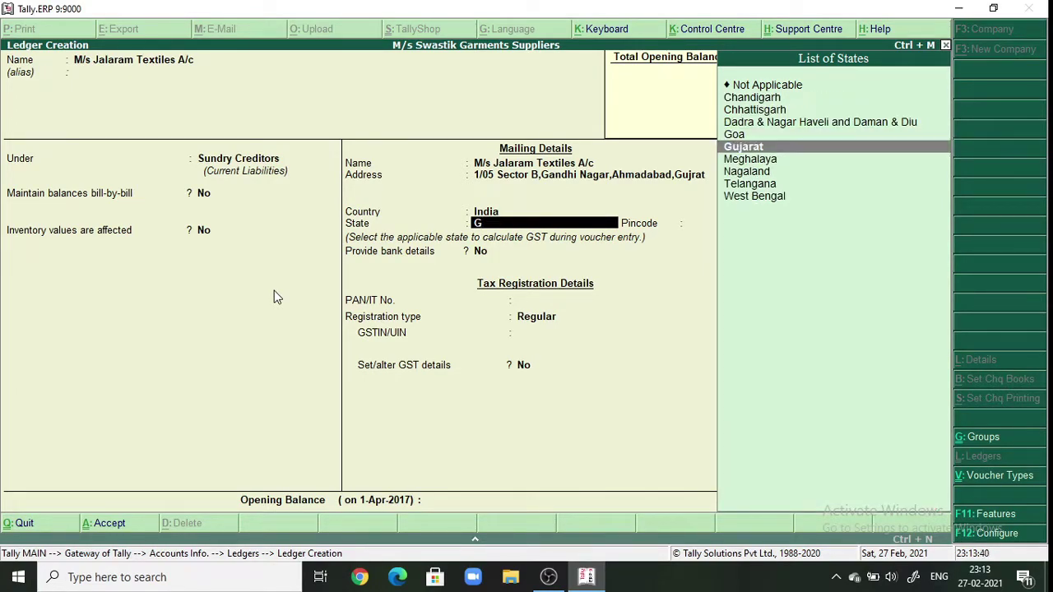
{"action": "key", "text": "Return"}
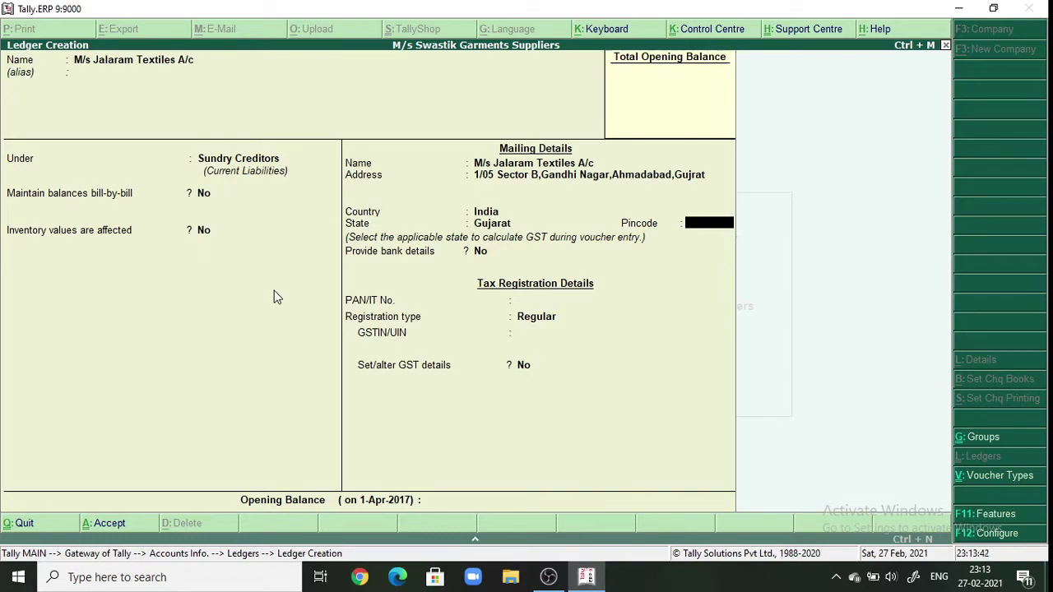
{"action": "type", "text": "382010"}
{"action": "key", "text": "Return"}
{"action": "key", "text": "Return"}
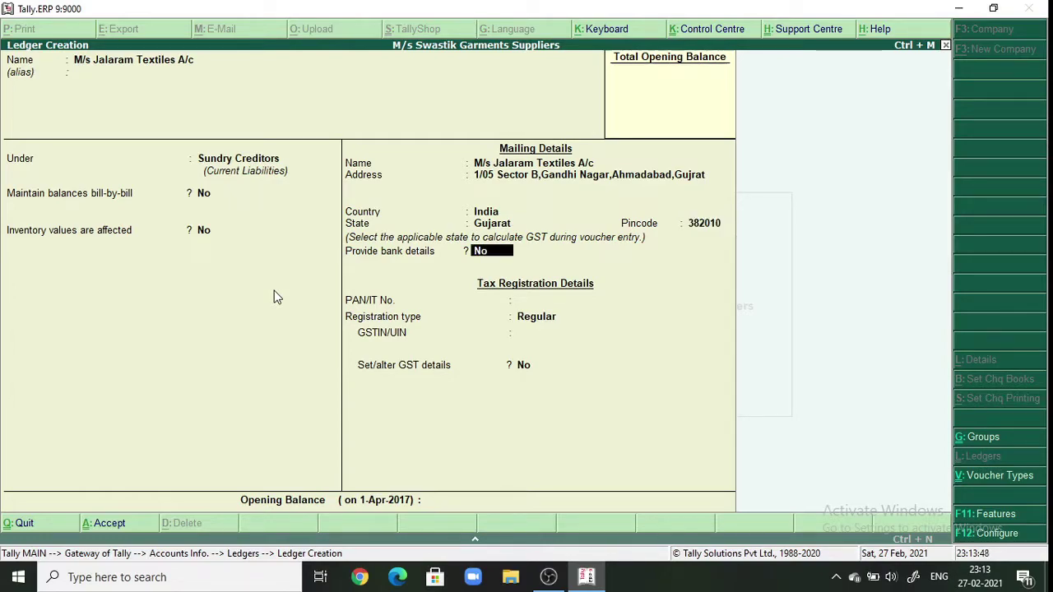
{"action": "key", "text": "Return"}
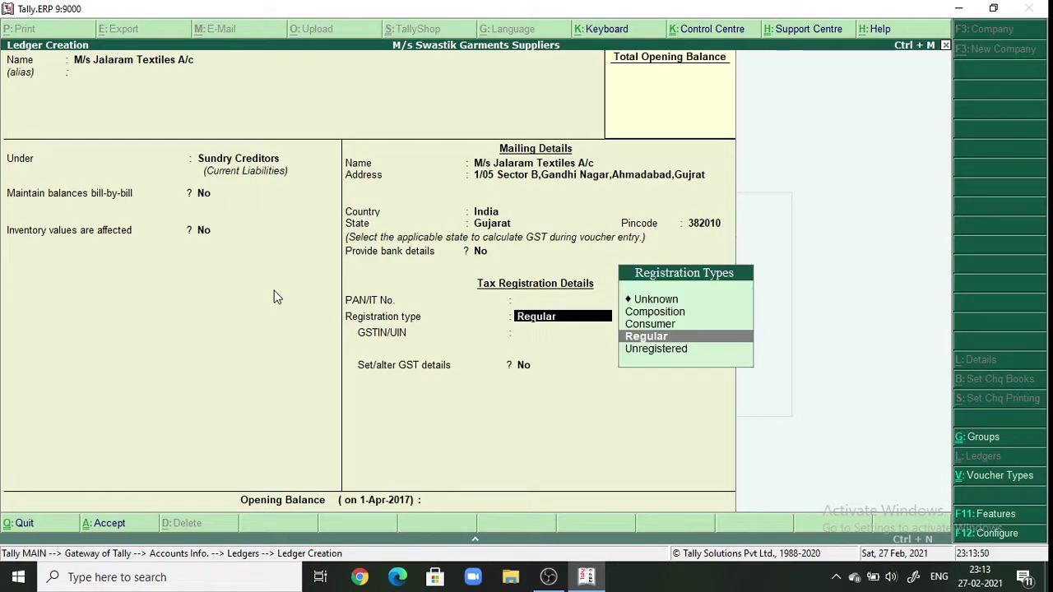
{"action": "key", "text": "Return"}
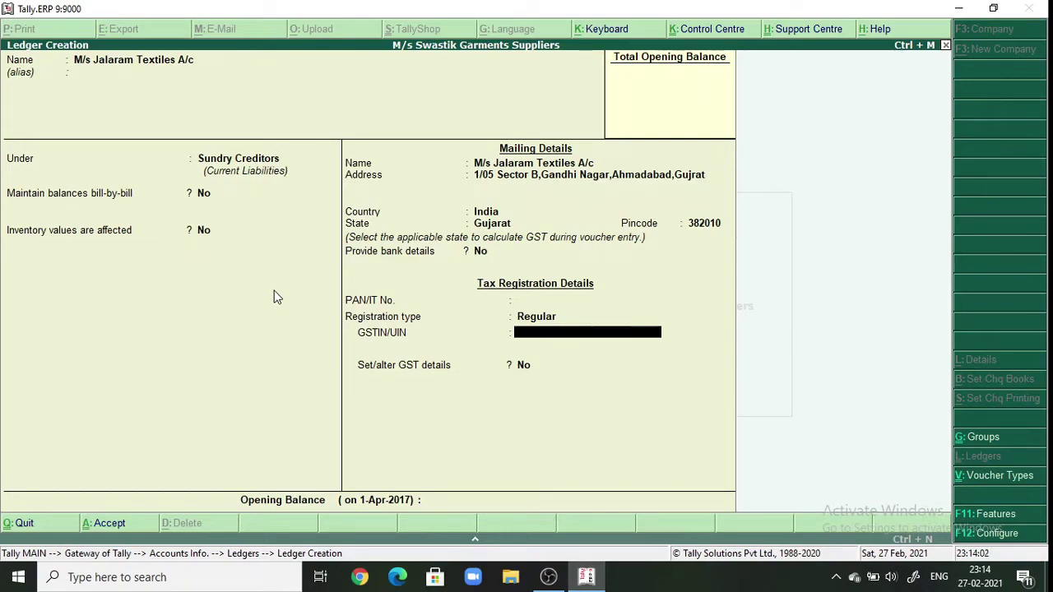
{"action": "key", "text": "Return"}
{"action": "key", "text": "Return"}
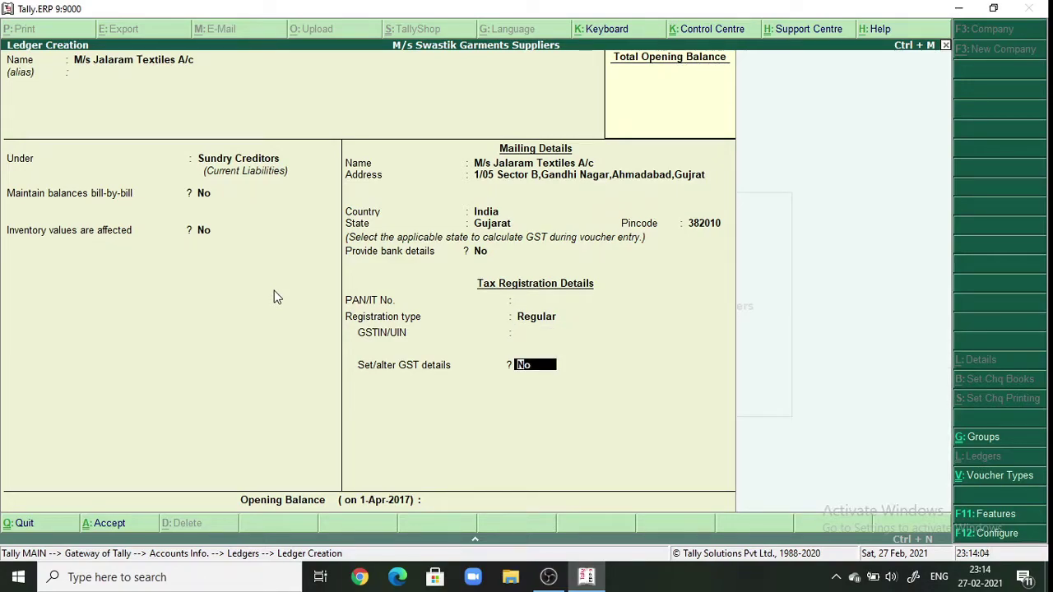
{"action": "key", "text": "Return"}
{"action": "key", "text": "Return"}
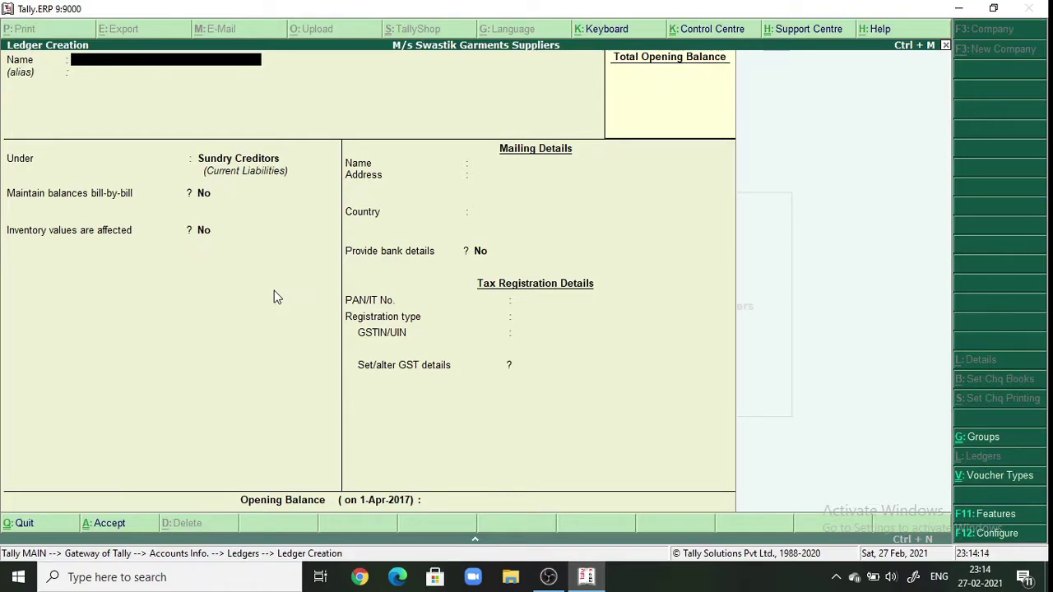
- Create and save ledger 'IGST a/c' under Duties & Taxes as GST Integrated Tax
{"action": "type", "text": "IGST a/c"}
{"action": "key", "text": "Return"}
{"action": "key", "text": "Return"}
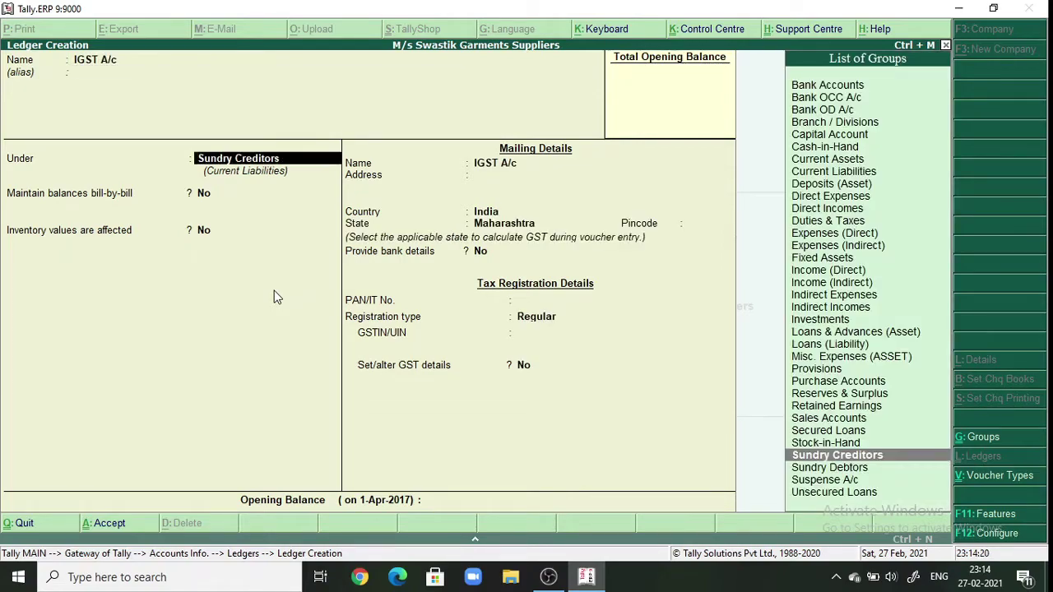
{"action": "type", "text": "D"}
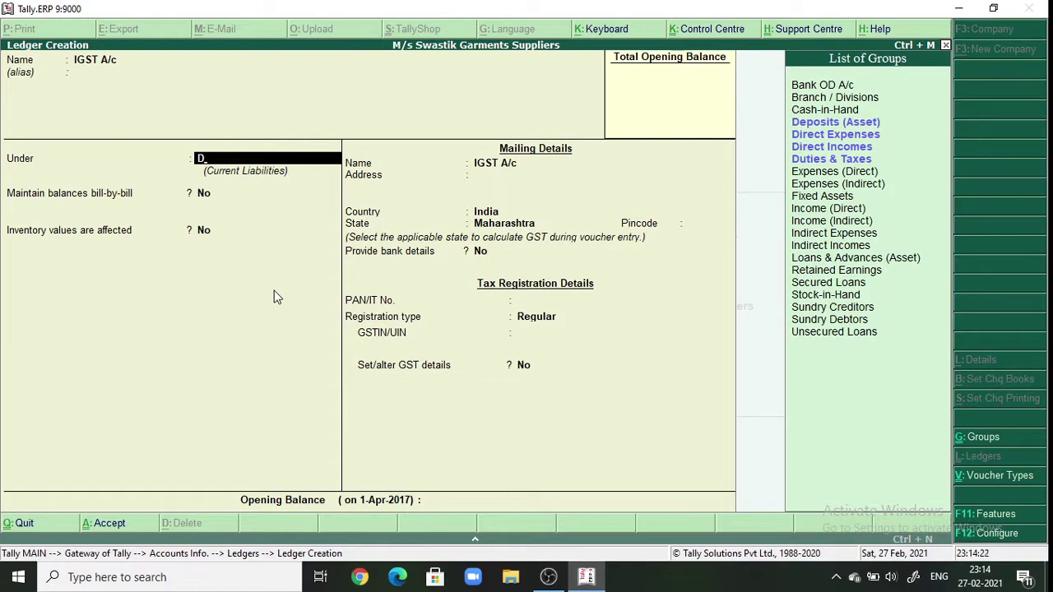
{"action": "key", "text": "Down"}
{"action": "key", "text": "Down"}
{"action": "key", "text": "Down"}
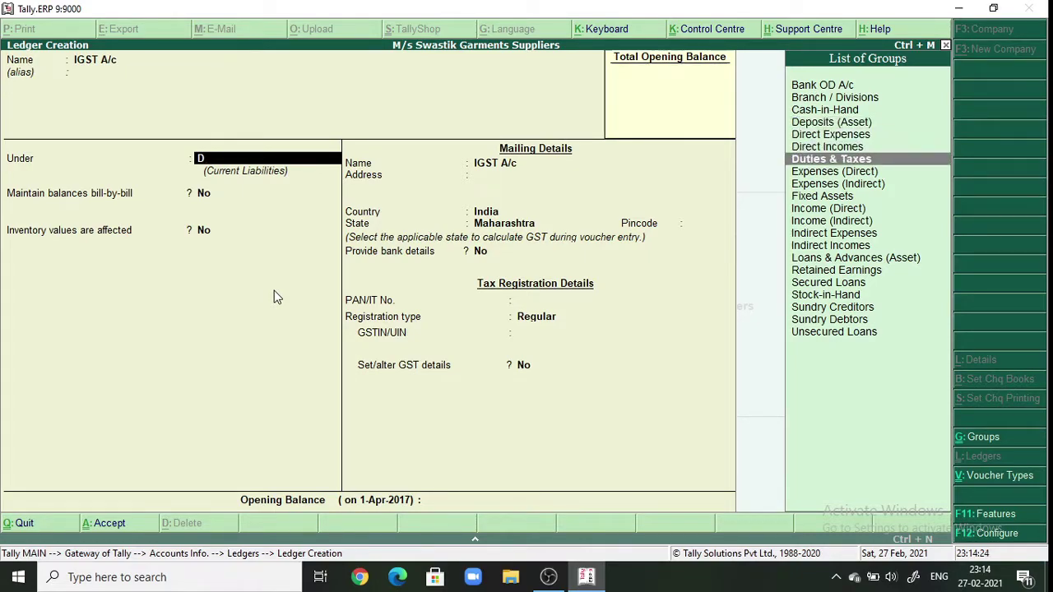
{"action": "key", "text": "Return"}
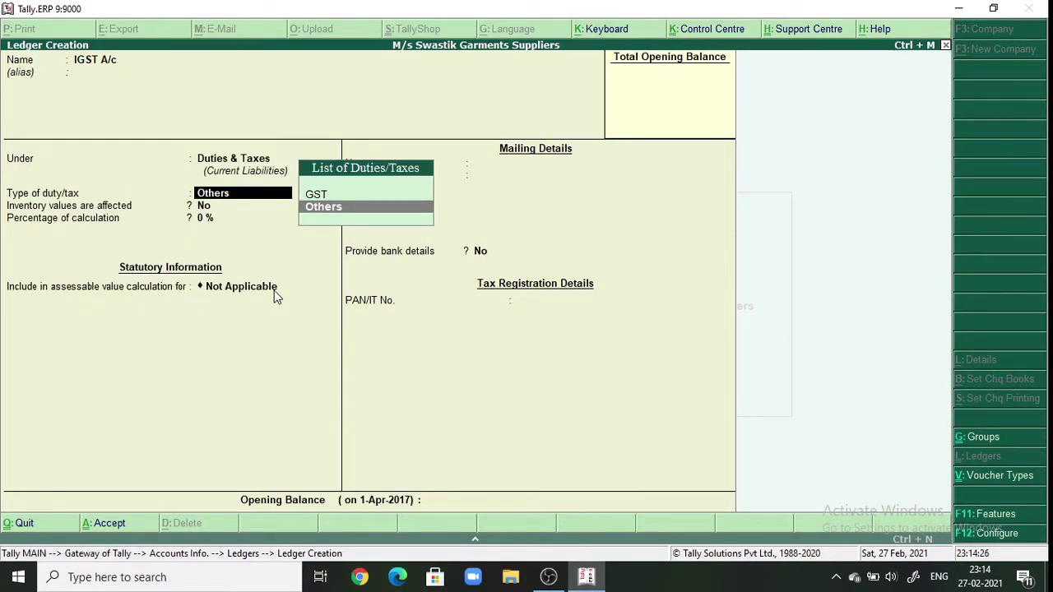
{"action": "left_click", "coordinate": [316, 196]}
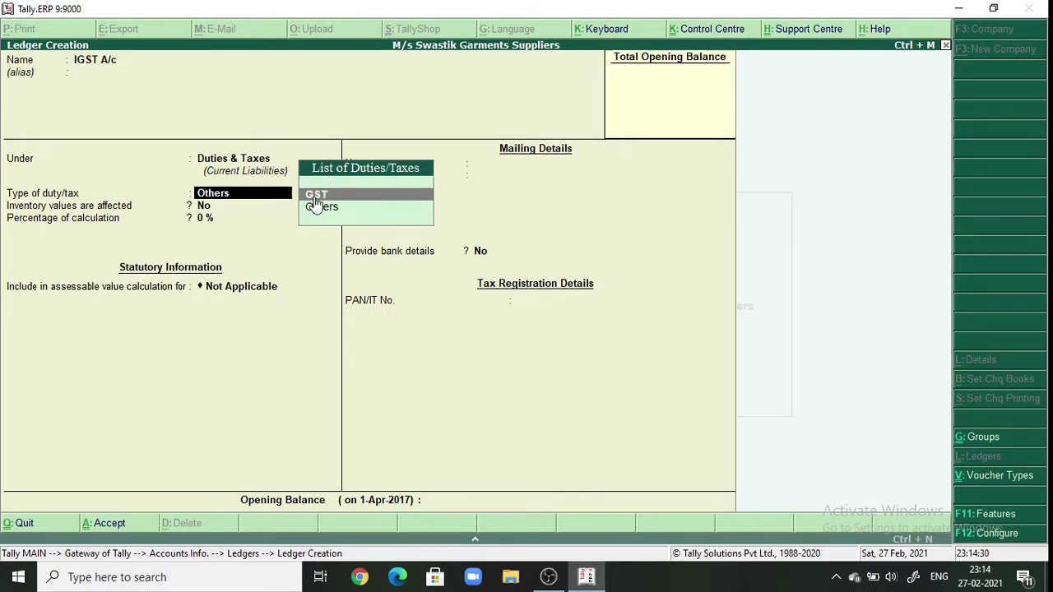
{"action": "left_click", "coordinate": [316, 198]}
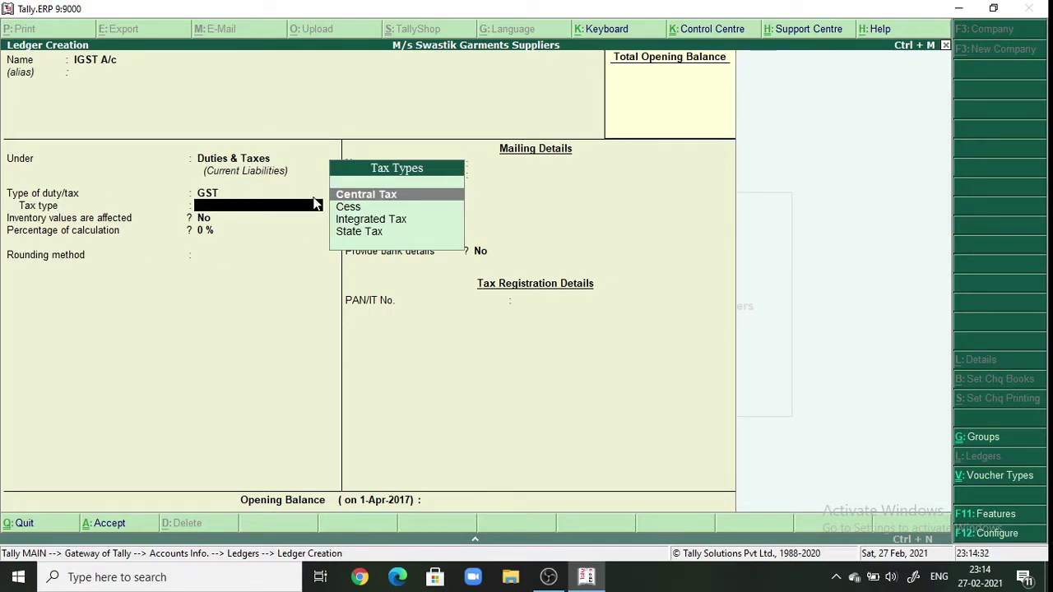
{"action": "key", "text": "Down"}
{"action": "key", "text": "Down"}
{"action": "key", "text": "Return"}
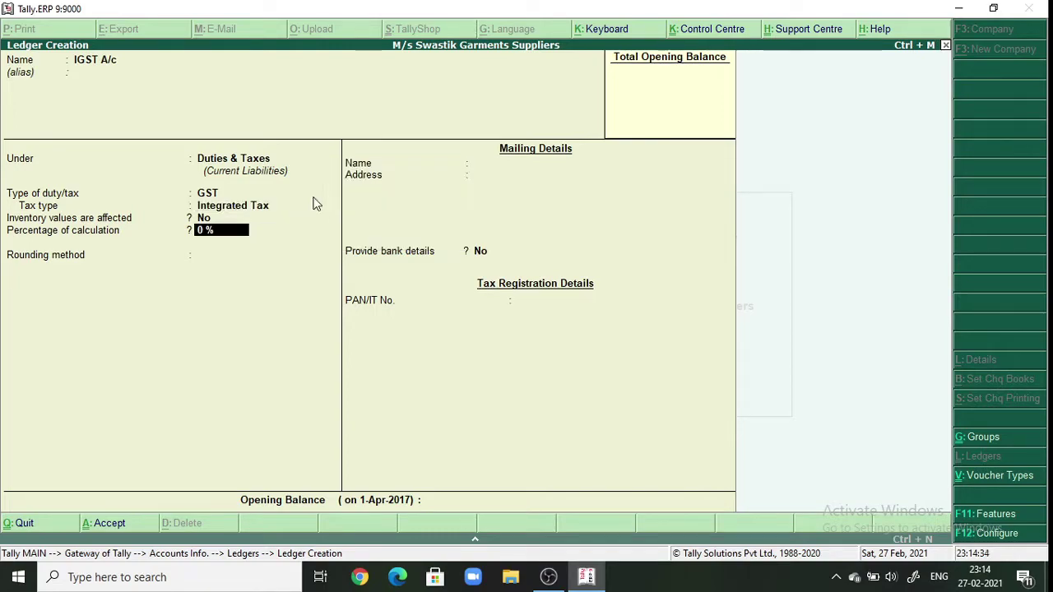
{"action": "key", "text": "Return"}
{"action": "key", "text": "Return"}
{"action": "key", "text": "Return"}
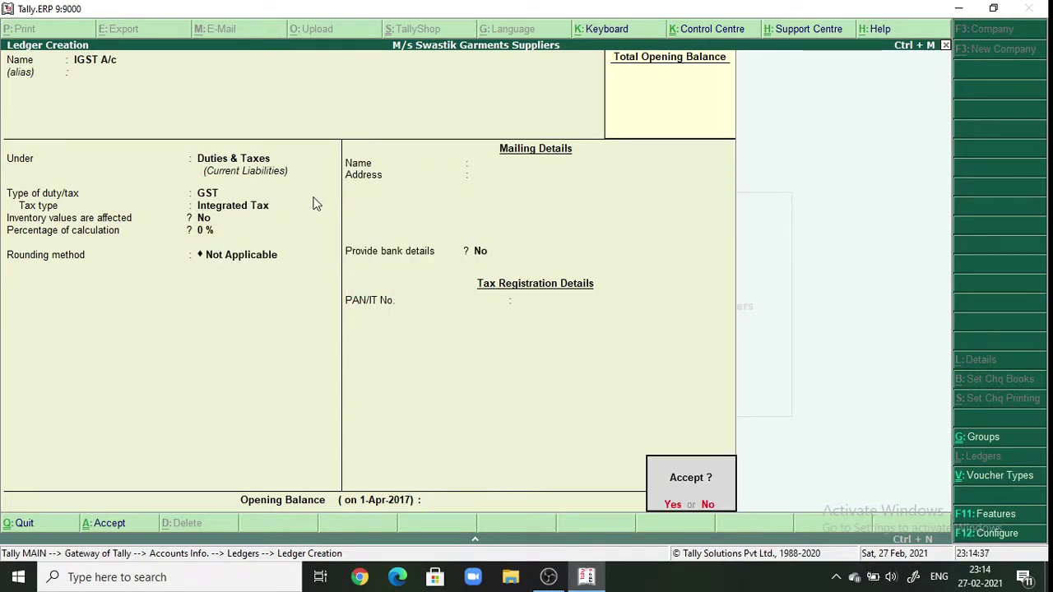
{"action": "key", "text": "Return"}
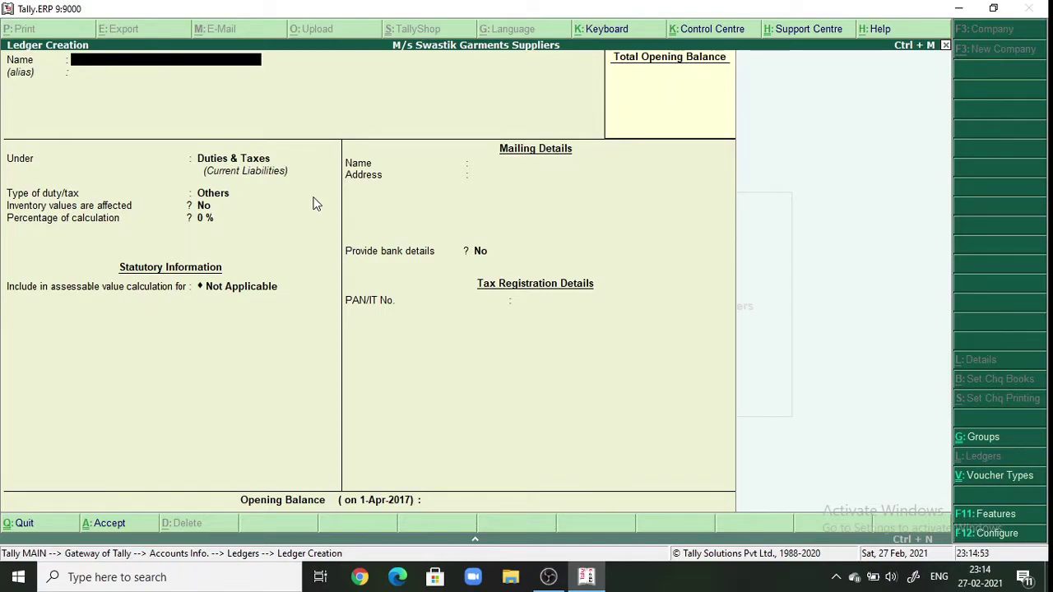
- Create ledger 'Sales Tshirt A/c' under Sales Accounts with GST applicable and details set to Yes
{"action": "type", "text": "Sales Tshirt a/"}
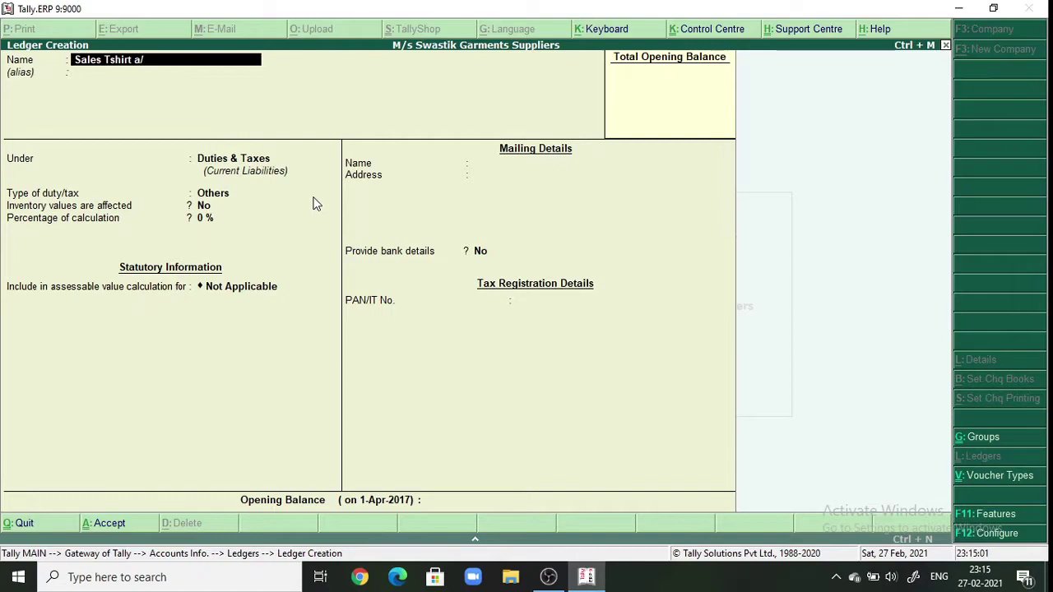
{"action": "key", "text": "BackSpace"}
{"action": "key", "text": "BackSpace"}
{"action": "type", "text": "A/c"}
{"action": "key", "text": "Return"}
{"action": "key", "text": "Return"}
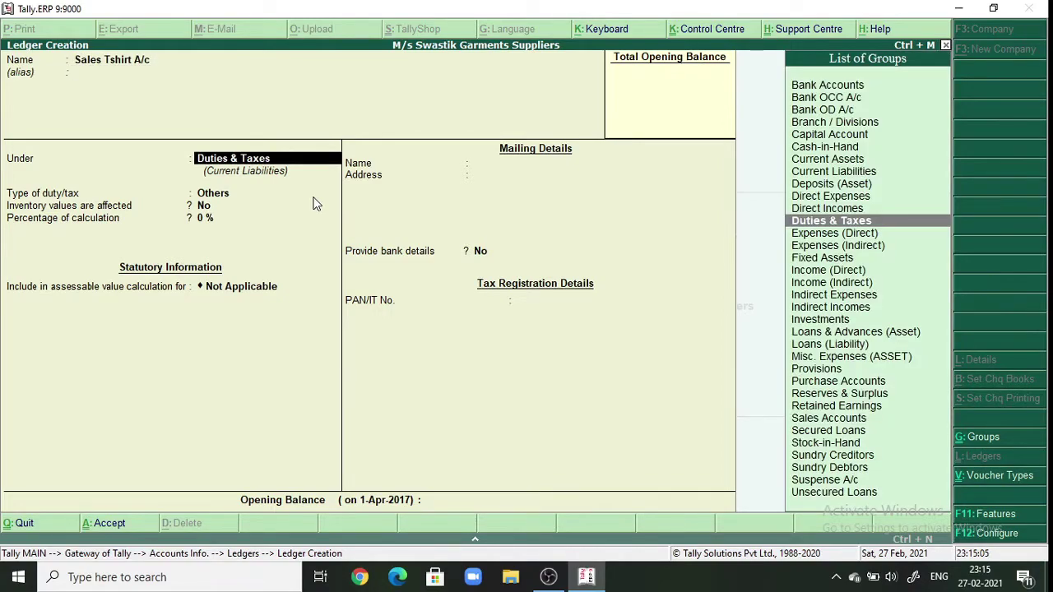
{"action": "type", "text": "S"}
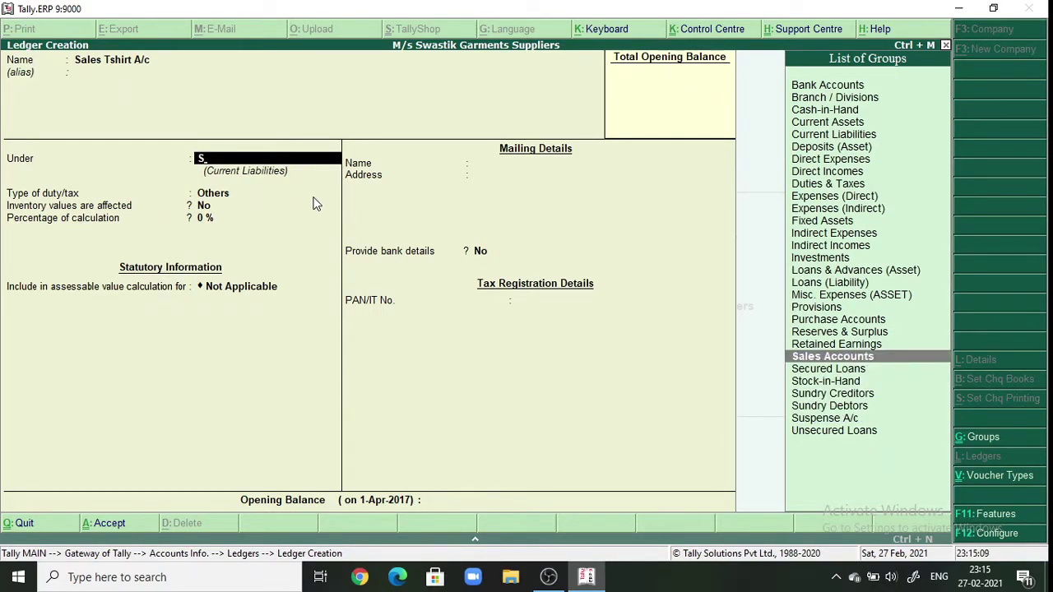
{"action": "key", "text": "Return"}
{"action": "key", "text": "Return"}
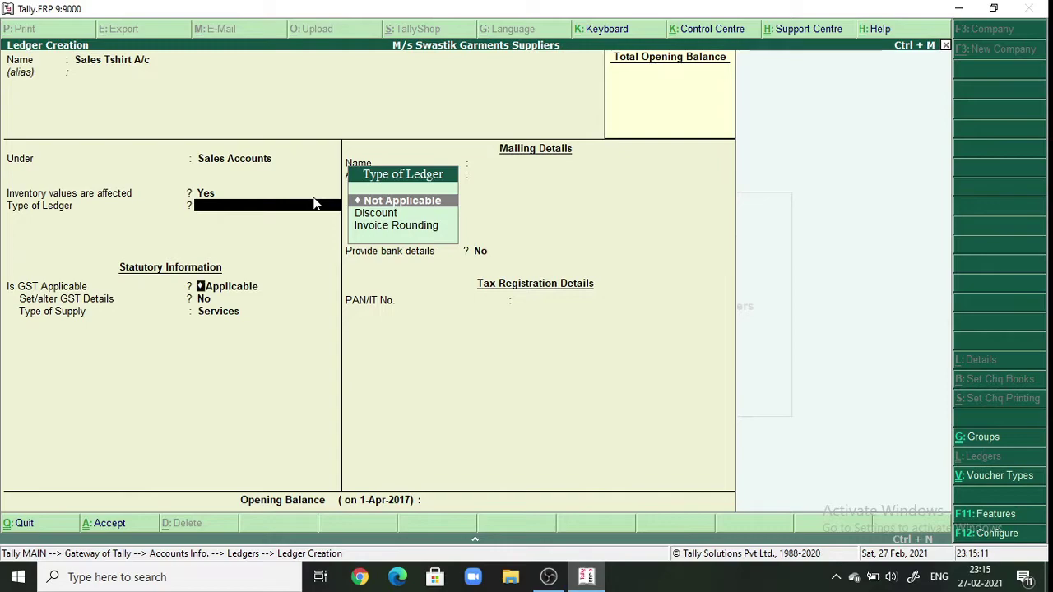
{"action": "key", "text": "Return"}
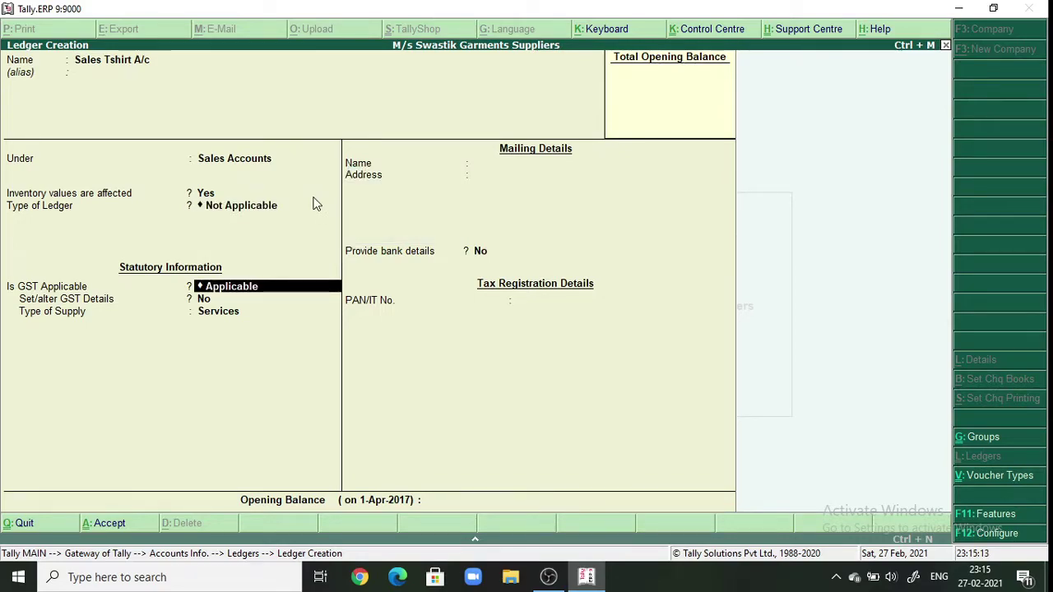
{"action": "key", "text": "Return"}
{"action": "type", "text": "yes"}
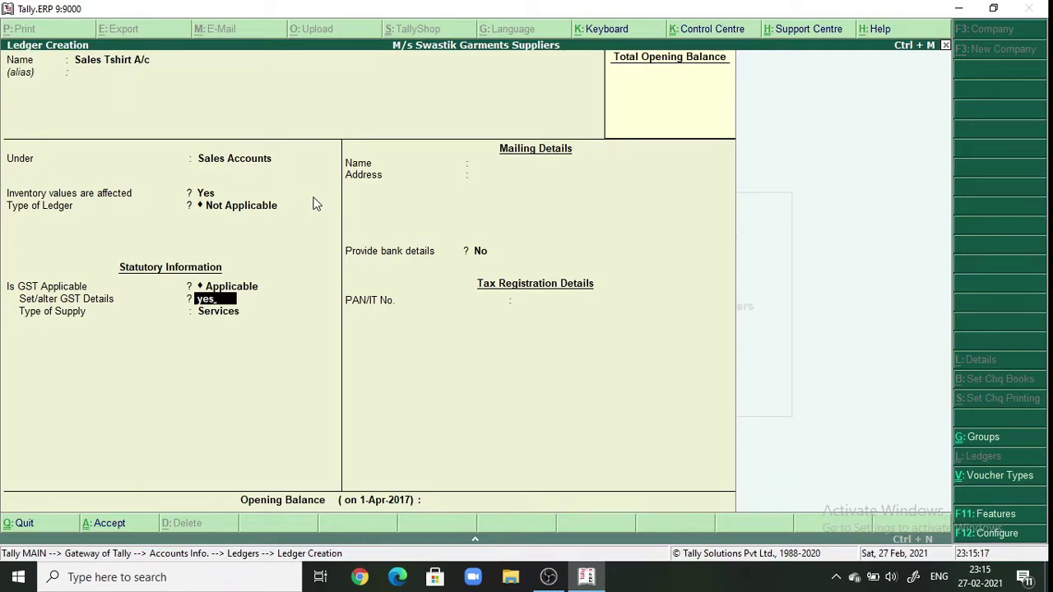
{"action": "key", "text": "Return"}
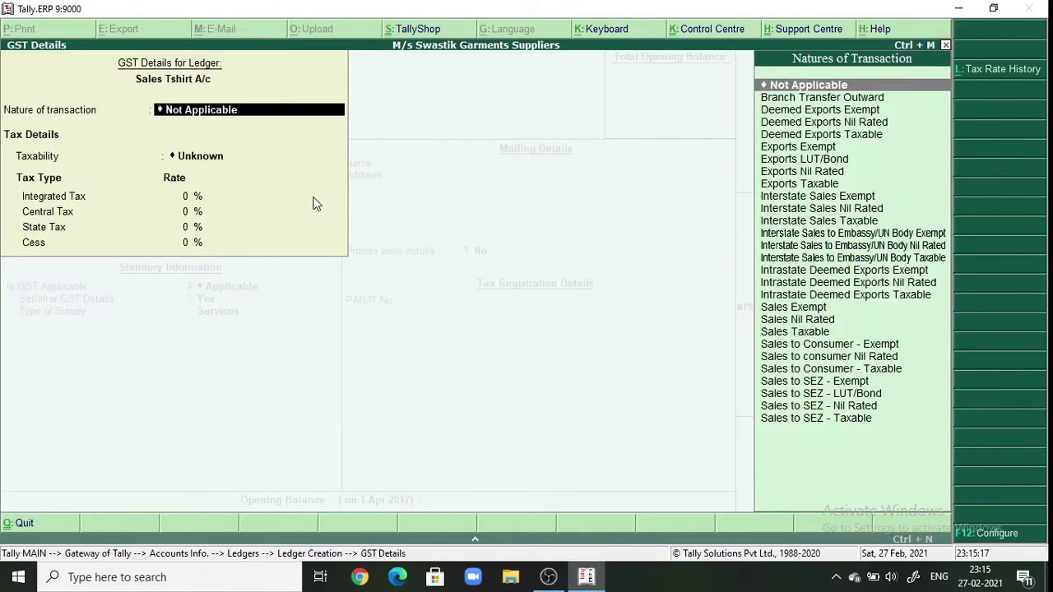
- Set the nature to Sales Taxable at 12% integrated tax, supply type Goods
{"action": "type", "text": "Sa"}
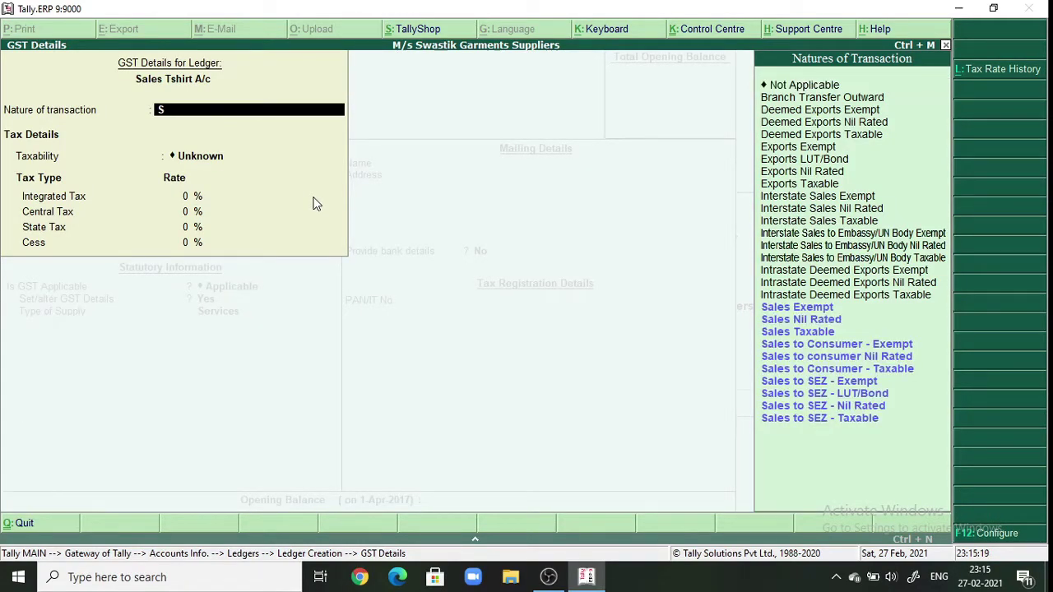
{"action": "key", "text": "Down"}
{"action": "key", "text": "Down"}
{"action": "key", "text": "Down"}
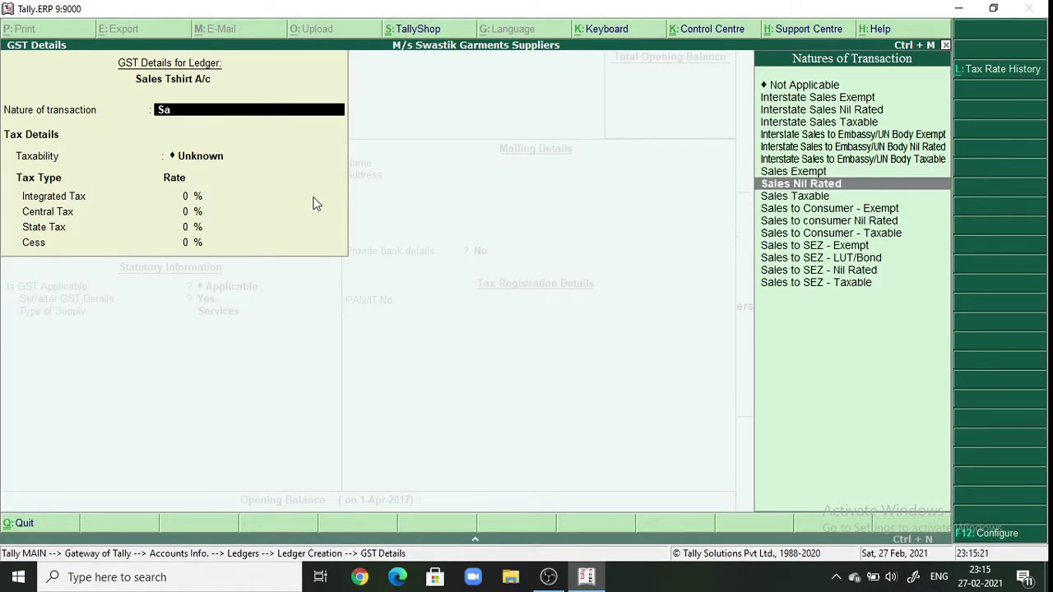
{"action": "key", "text": "Return"}
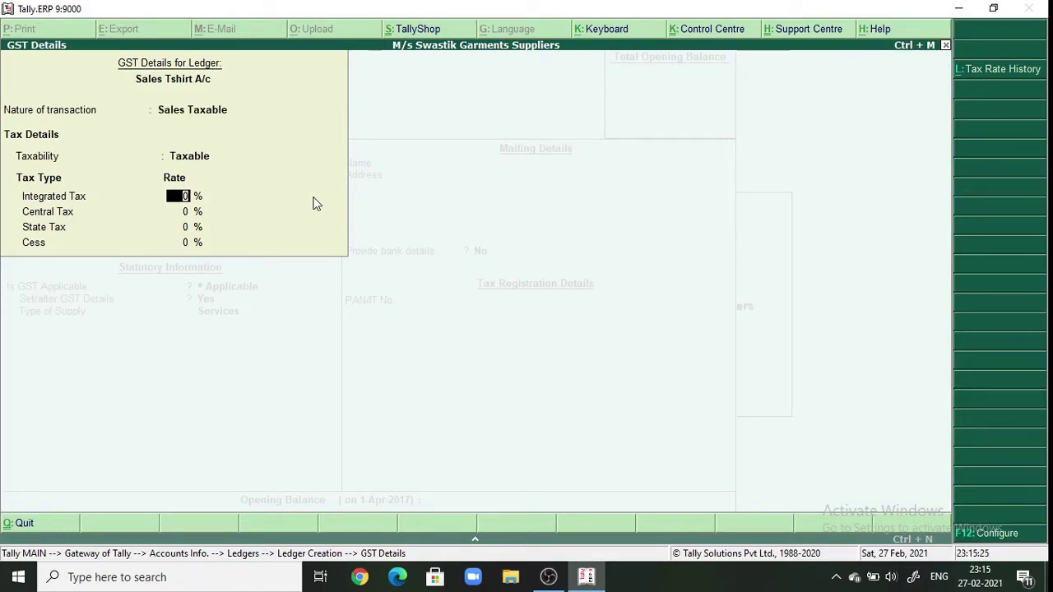
{"action": "type", "text": "12"}
{"action": "key", "text": "Return"}
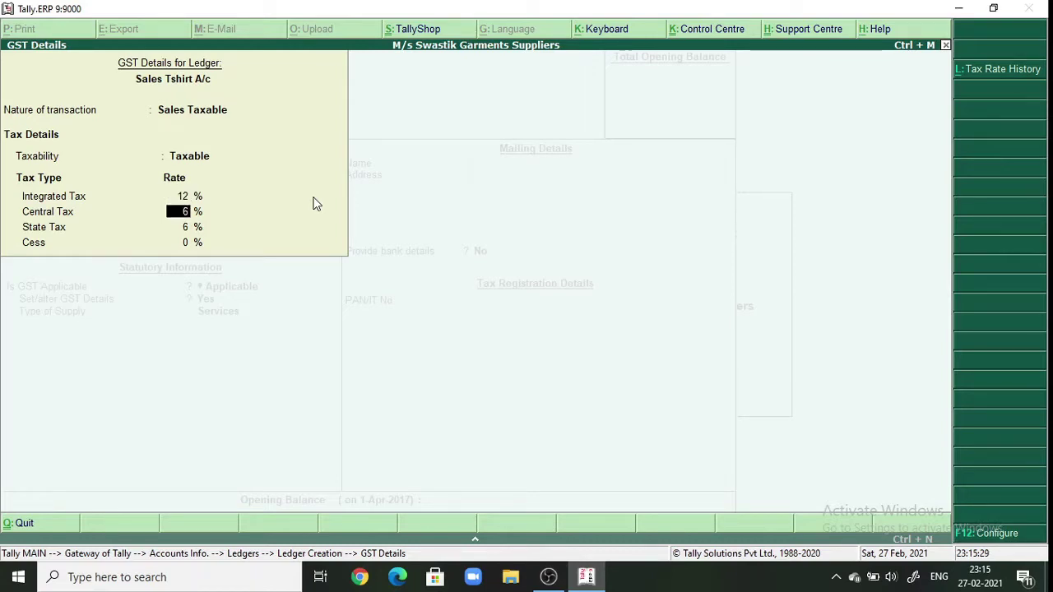
{"action": "key", "text": "Return"}
{"action": "key", "text": "Return"}
{"action": "key", "text": "Return"}
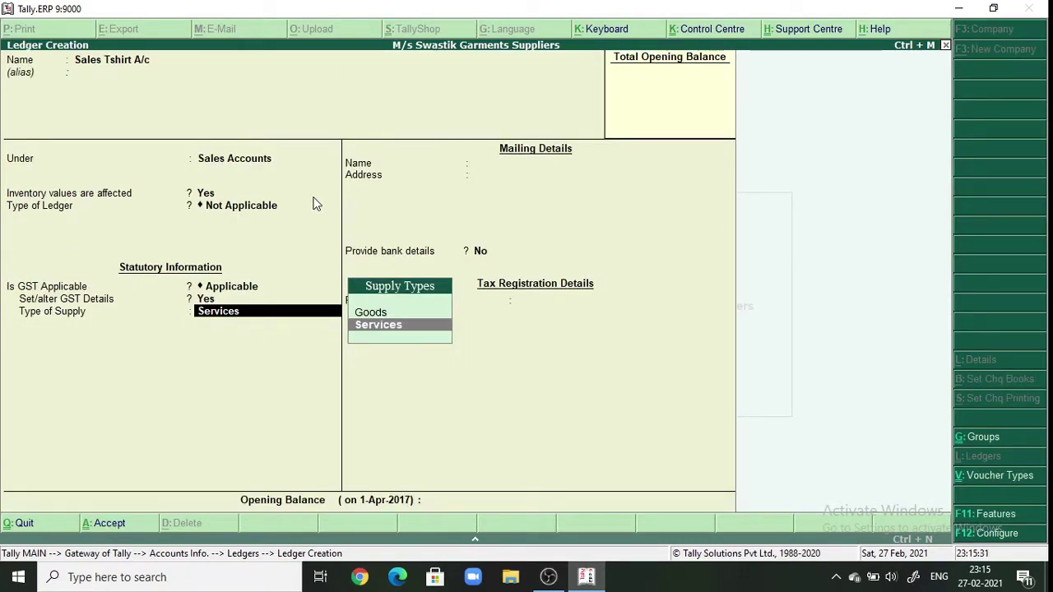
{"action": "key", "text": "Up"}
{"action": "key", "text": "Return"}
{"action": "key", "text": "Return"}
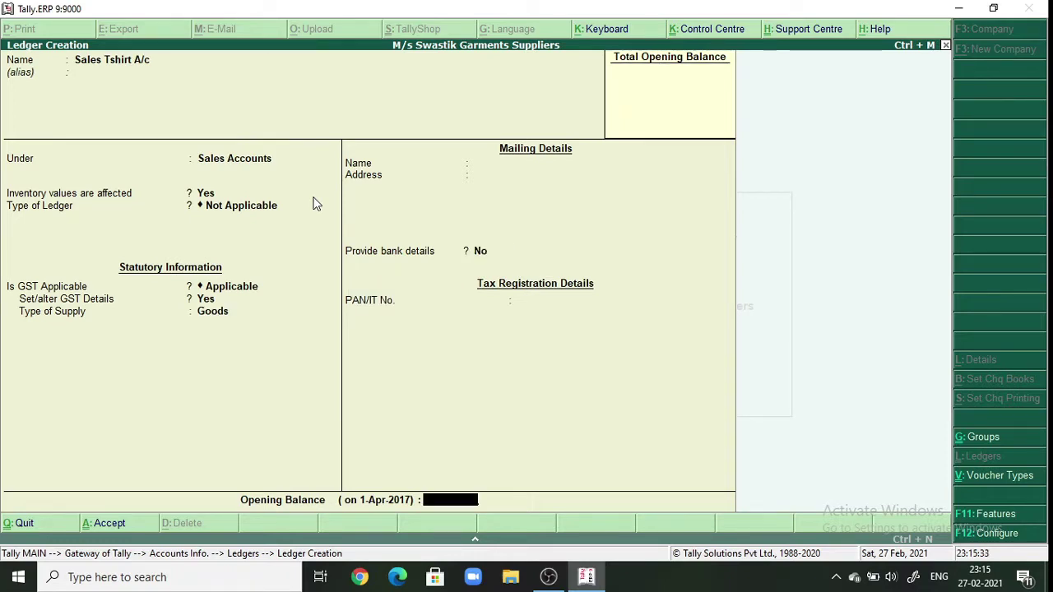
{"action": "key", "text": "Return"}
{"action": "key", "text": "Return"}
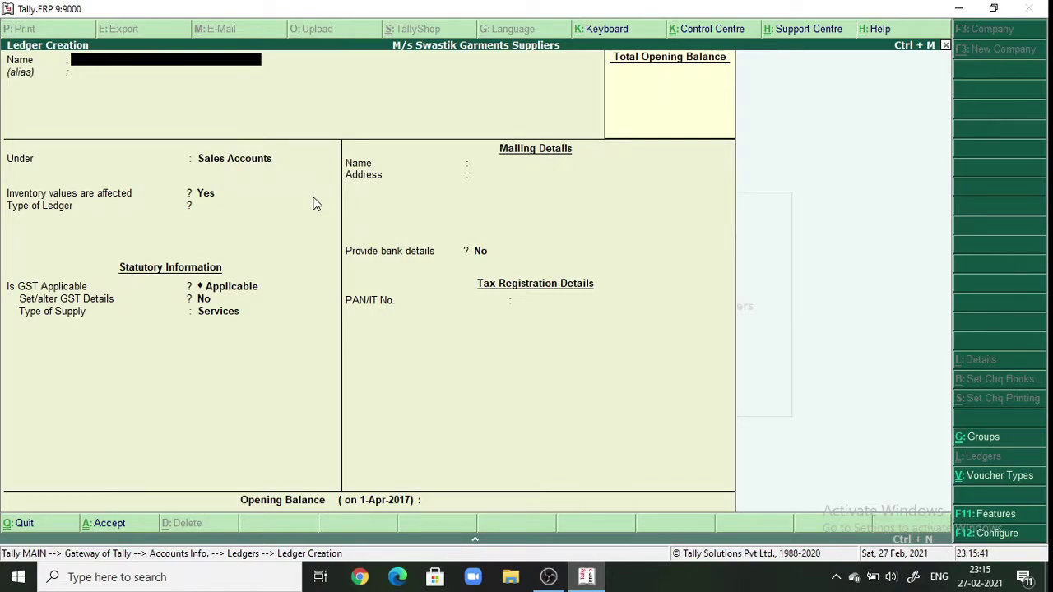
- Name the customer ledger 'M/s Dress Align Garments a/c' and place it under Sundry Debtors
{"action": "type", "text": "M/s"}
{"action": "type", "text": " Align"}
{"action": "key", "text": "BackSpace"}
{"action": "key", "text": "BackSpace"}
{"action": "key", "text": "BackSpace"}
{"action": "key", "text": "BackSpace"}
{"action": "key", "text": "BackSpace"}
{"action": "type", "text": "a"}
{"action": "key", "text": "BackSpace"}
{"action": "type", "text": "Dess"}
{"action": "key", "text": "BackSpace"}
{"action": "key", "text": "BackSpace"}
{"action": "key", "text": "BackSpace"}
{"action": "key", "text": "BackSpace"}
{"action": "type", "text": "d"}
{"action": "key", "text": "BackSpace"}
{"action": "type", "text": "Dress Align"}
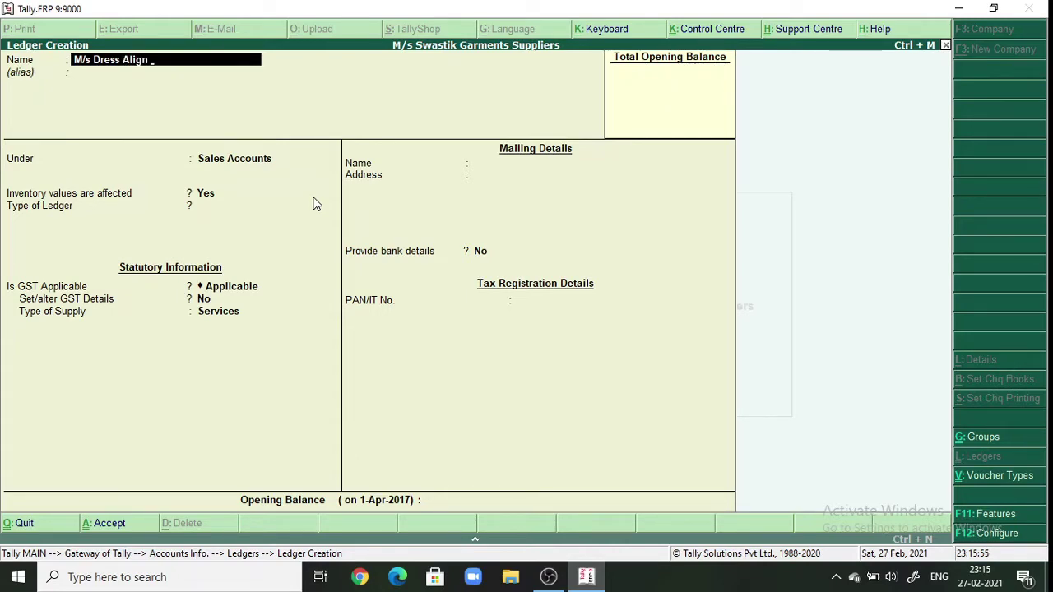
{"action": "type", "text": " Garments a/c"}
{"action": "key", "text": "Return"}
{"action": "key", "text": "Return"}
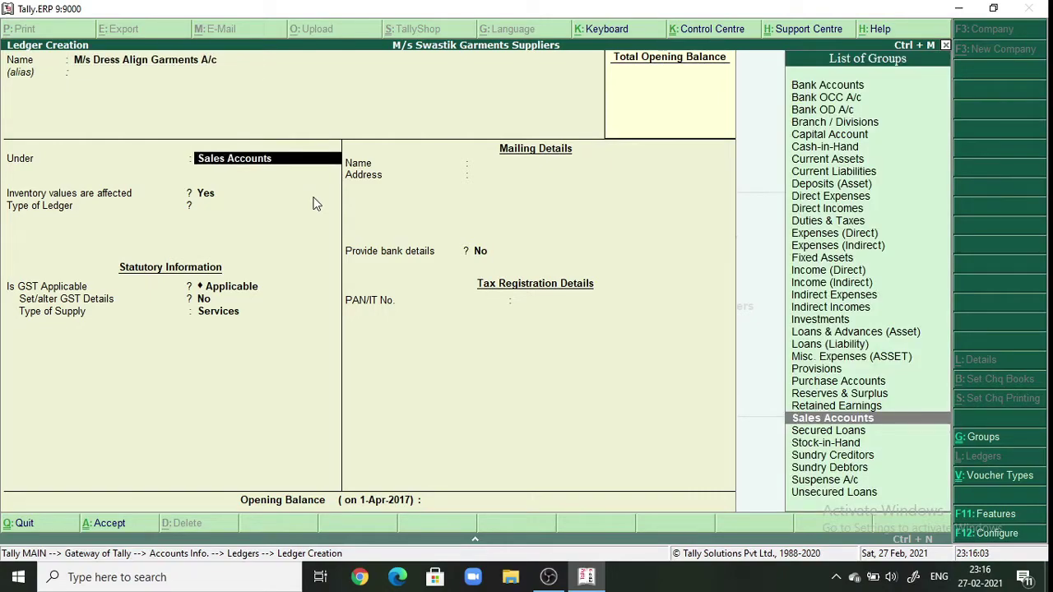
{"action": "type", "text": "S"}
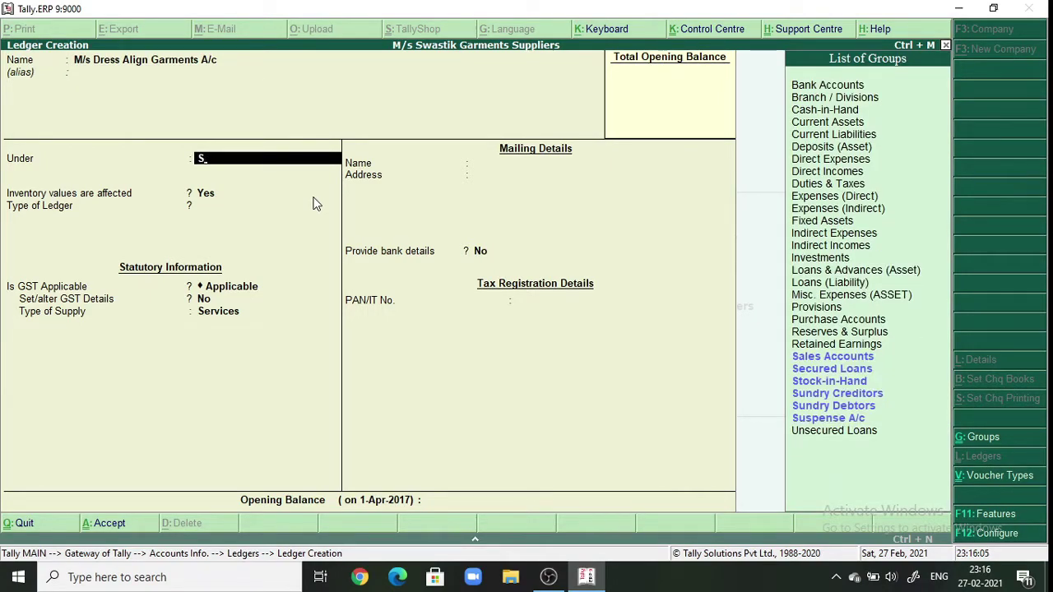
{"action": "key", "text": "Down"}
{"action": "key", "text": "Down"}
{"action": "key", "text": "Down"}
{"action": "key", "text": "Down"}
{"action": "key", "text": "Return"}
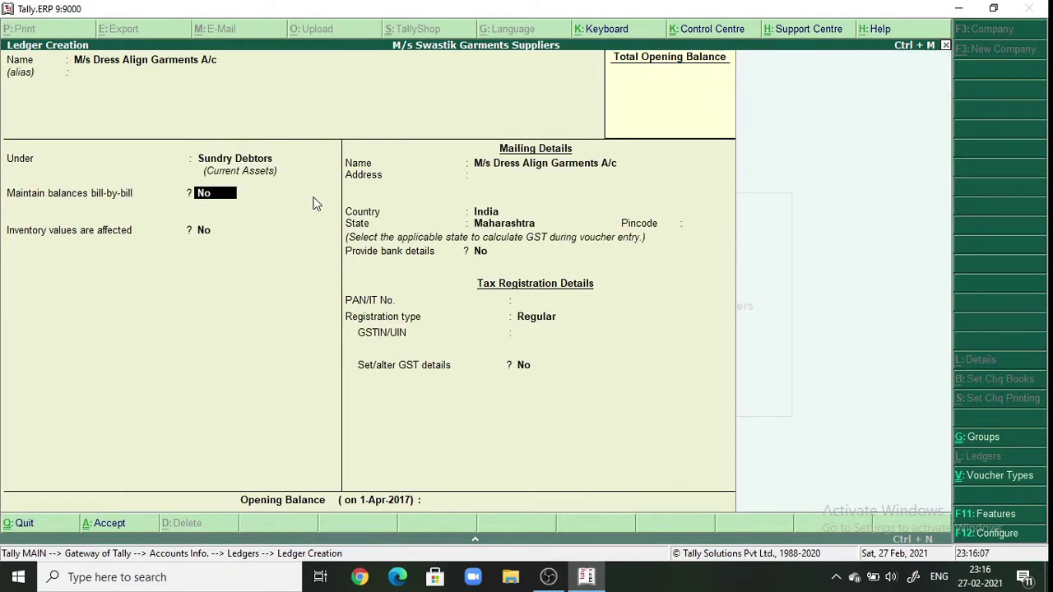
- Enter the customer's mailing address and pincode, keep Regular registration without GSTIN, and save
{"action": "key", "text": "Return"}
{"action": "key", "text": "Return"}
{"action": "key", "text": "Return"}
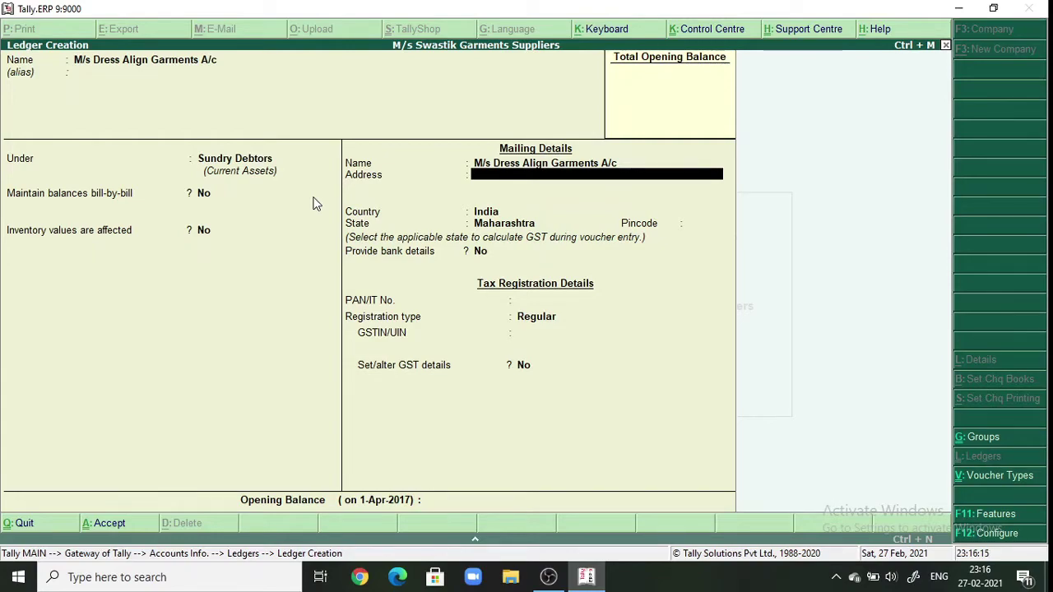
{"action": "type", "text": "Shirdi,Ahmednagar,Maharashtra"}
{"action": "key", "text": "Return"}
{"action": "key", "text": "Return"}
{"action": "key", "text": "Return"}
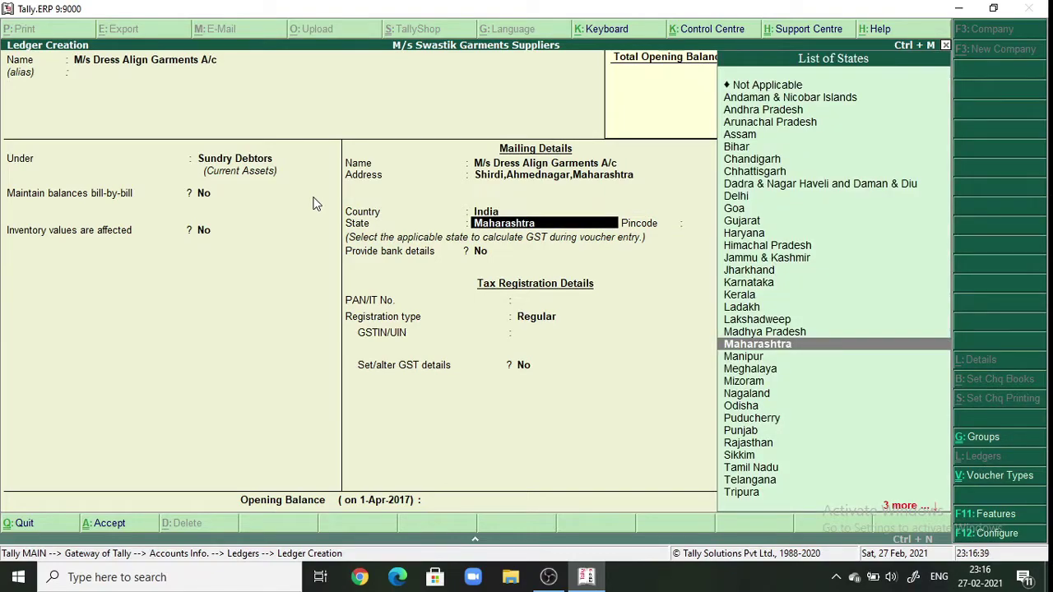
{"action": "key", "text": "Return"}
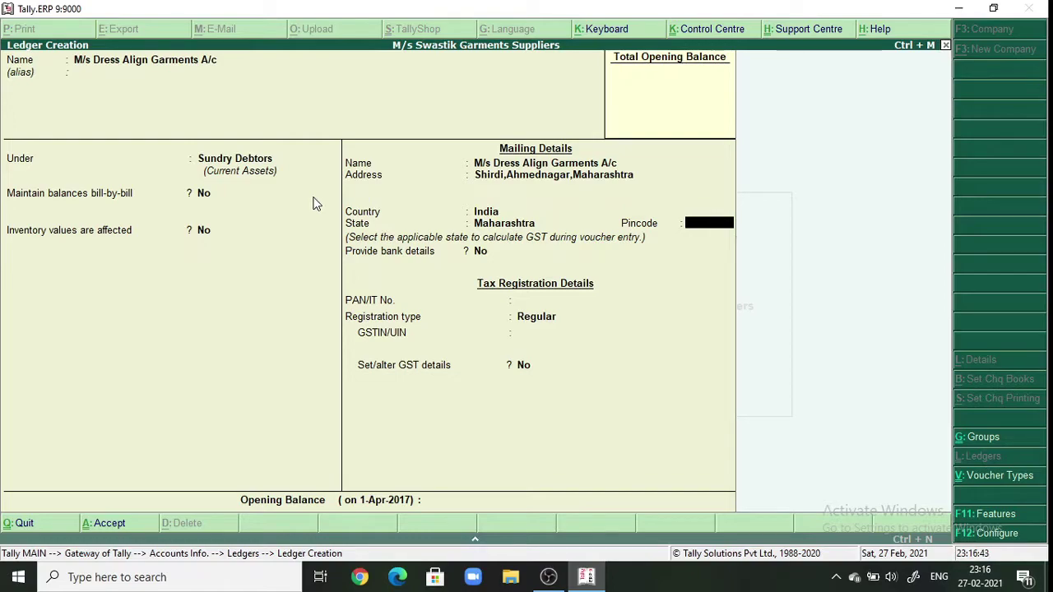
{"action": "type", "text": "423107"}
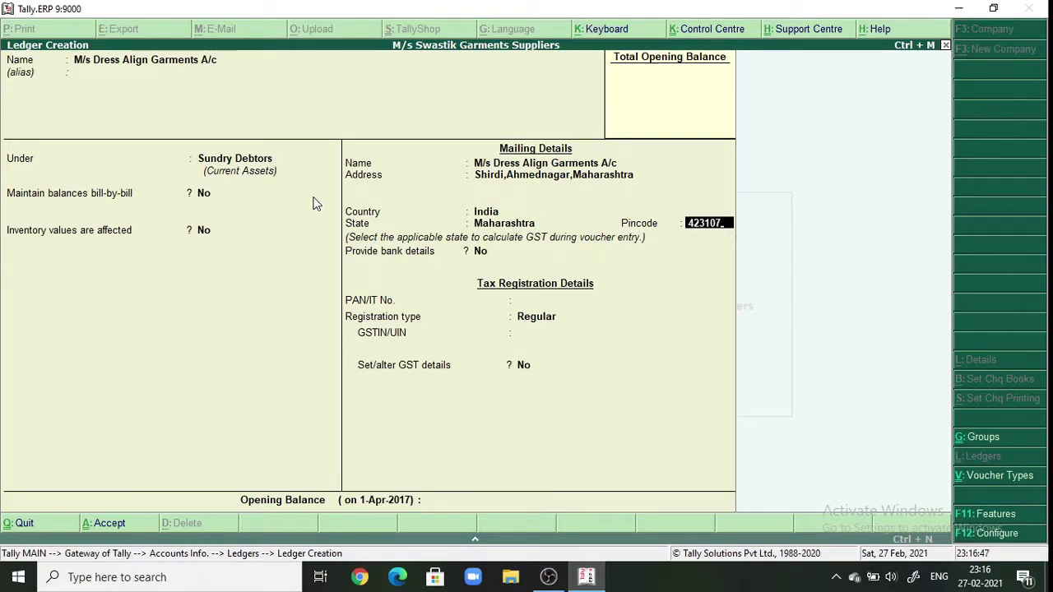
{"action": "key", "text": "Return"}
{"action": "key", "text": "Return"}
{"action": "key", "text": "Return"}
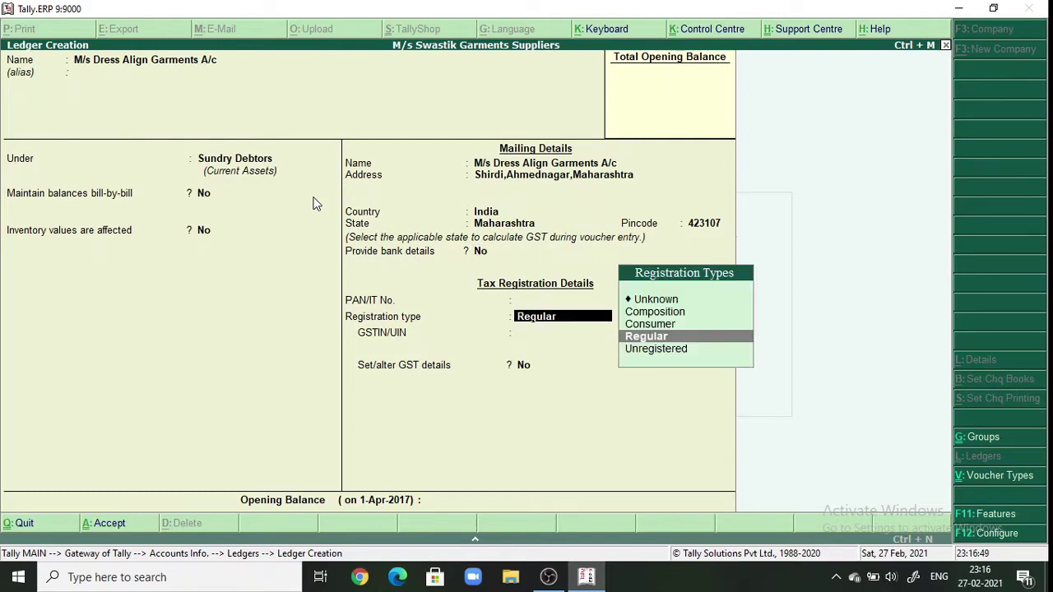
{"action": "key", "text": "Return"}
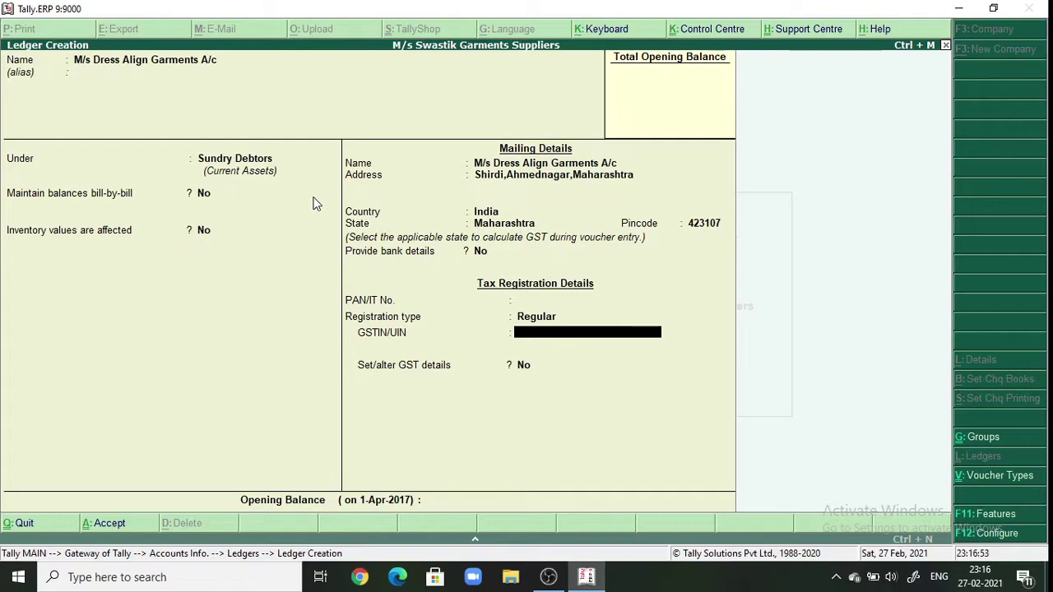
{"action": "key", "text": "Return"}
{"action": "key", "text": "Return"}
{"action": "key", "text": "Return"}
{"action": "key", "text": "Return"}
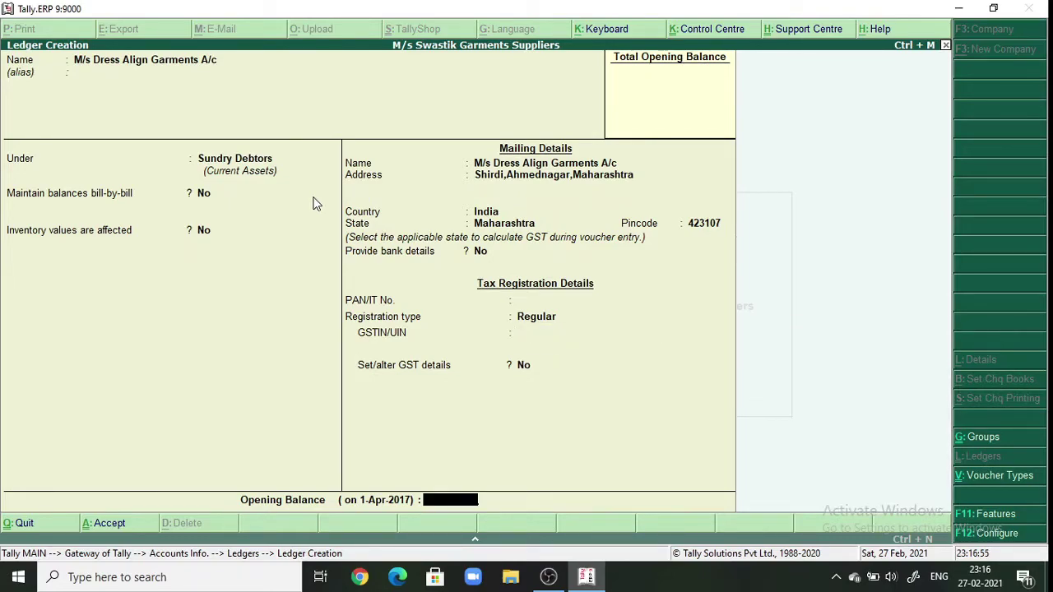
{"action": "key", "text": "Return"}
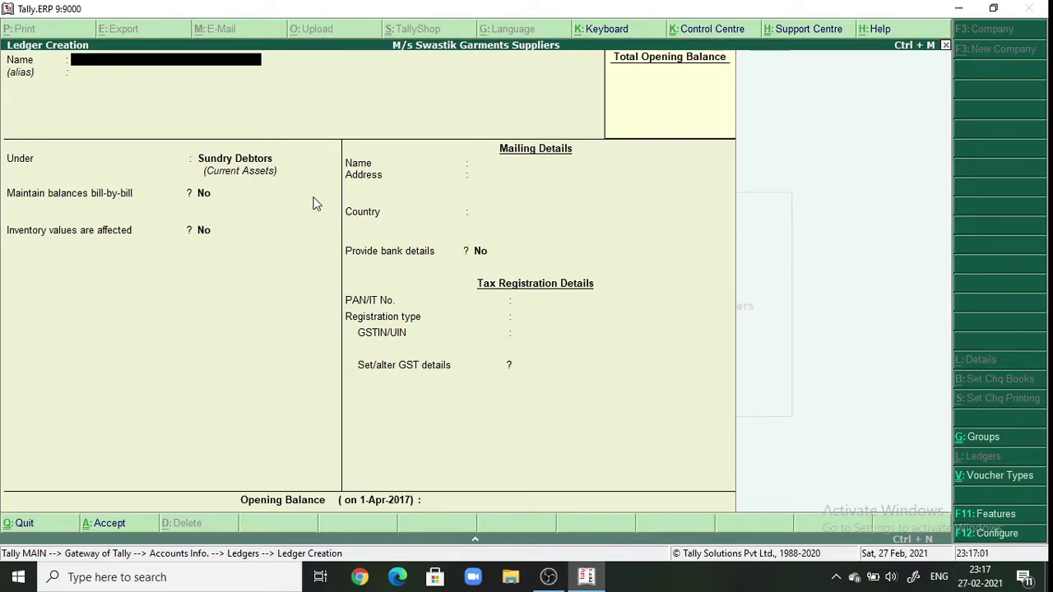
- Create ledger 'CGST A/C' under Duties & Taxes as GST Central Tax
{"action": "type", "text": "CGST A/C"}
{"action": "key", "text": "Return"}
{"action": "key", "text": "Return"}
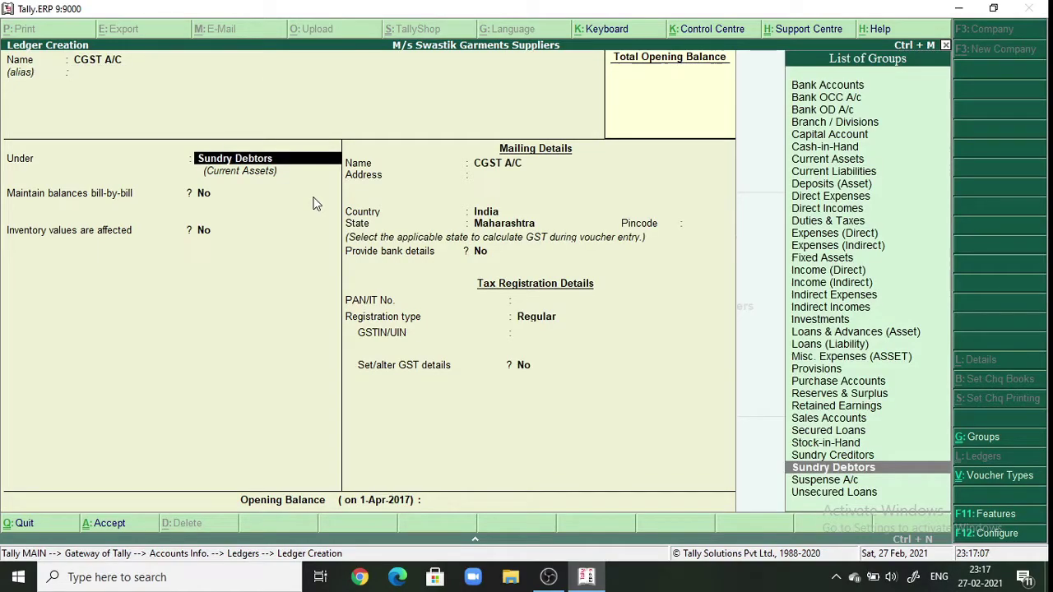
{"action": "type", "text": "D"}
{"action": "key", "text": "Down"}
{"action": "key", "text": "Down"}
{"action": "key", "text": "Down"}
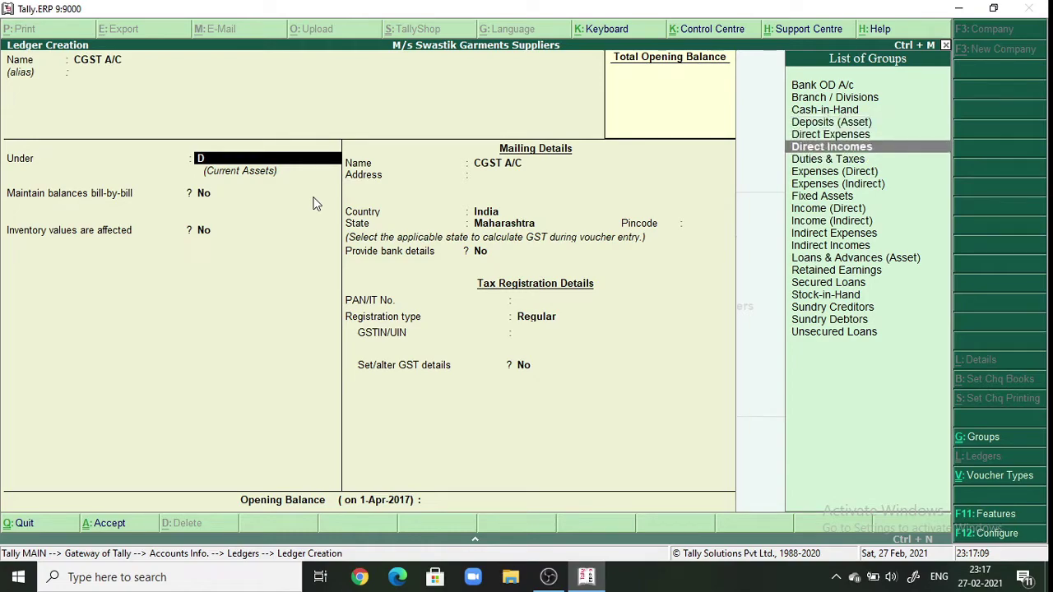
{"action": "key", "text": "Return"}
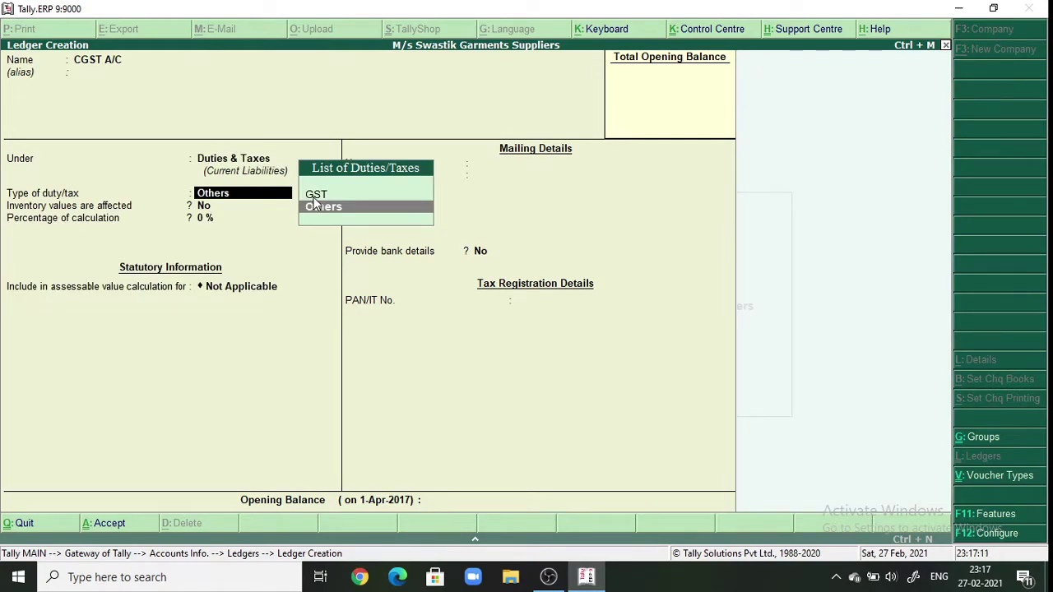
{"action": "type", "text": "G"}
{"action": "key", "text": "Return"}
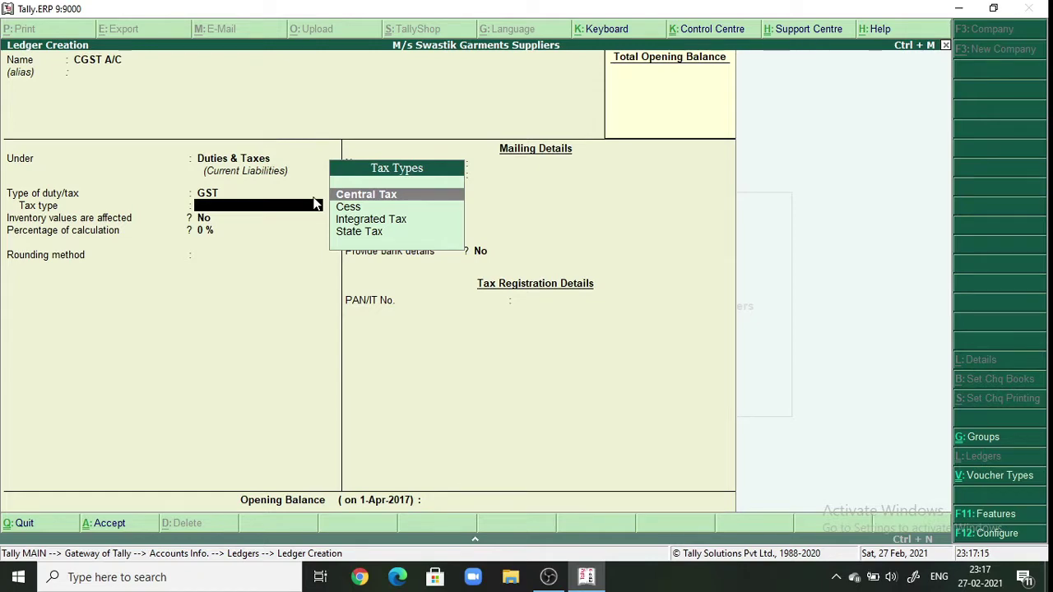
{"action": "key", "text": "Return"}
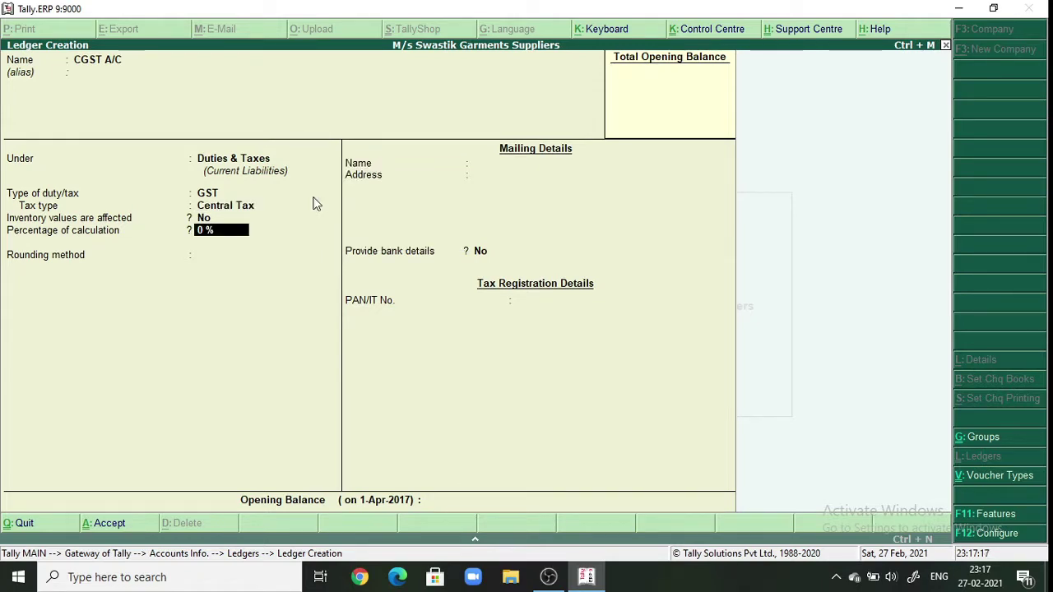
{"action": "key", "text": "Return"}
{"action": "key", "text": "Return"}
{"action": "key", "text": "Return"}
{"action": "key", "text": "Return"}
{"action": "key", "text": "Return"}
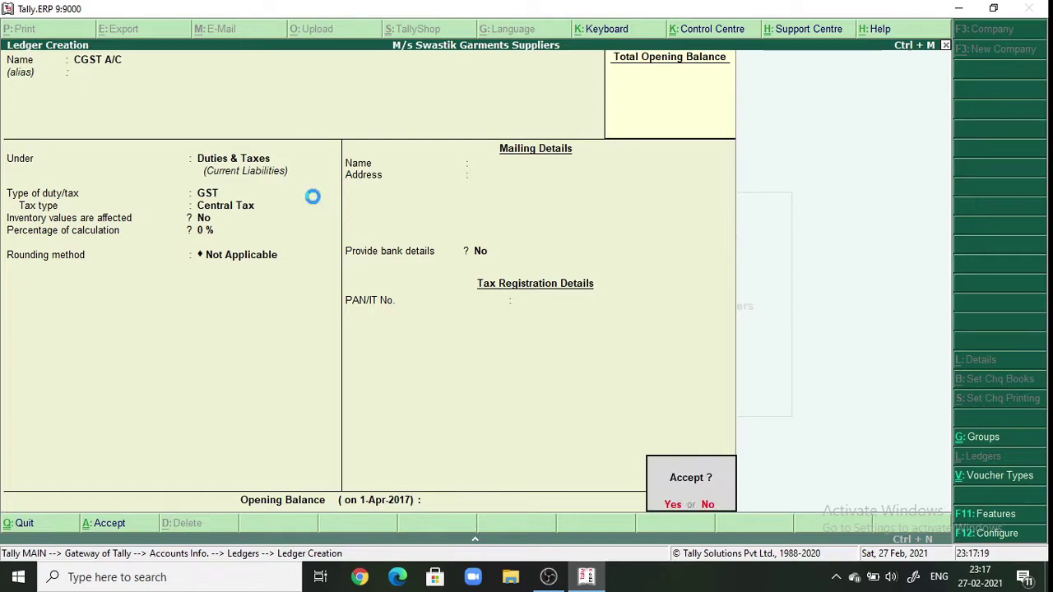
- Create and save ledger 'SGST A/c' under Duties & Taxes as GST State Tax
{"action": "key", "text": "Return"}
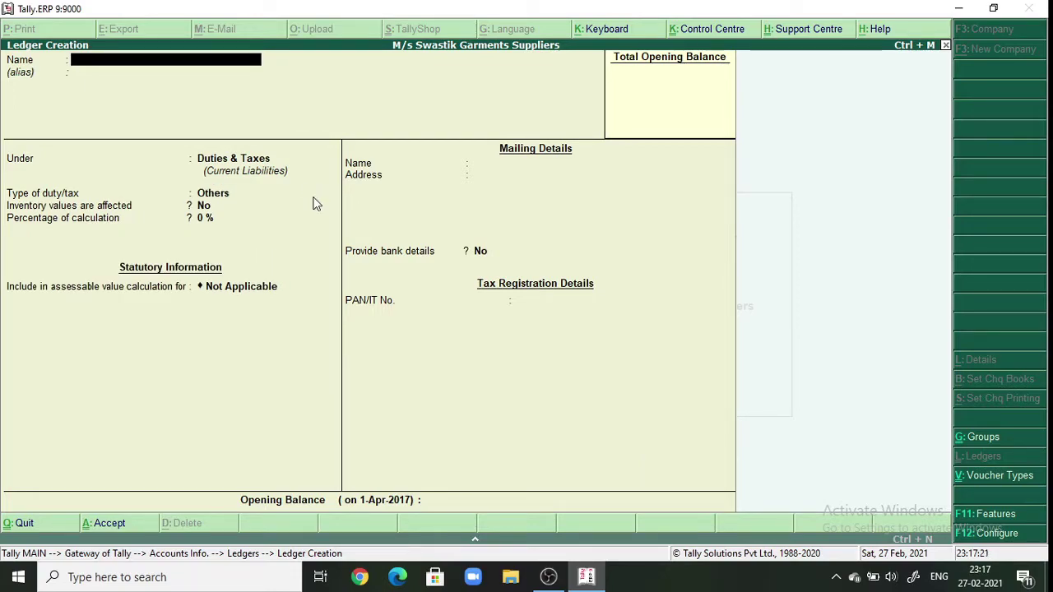
{"action": "type", "text": "SGST A/c"}
{"action": "key", "text": "Return"}
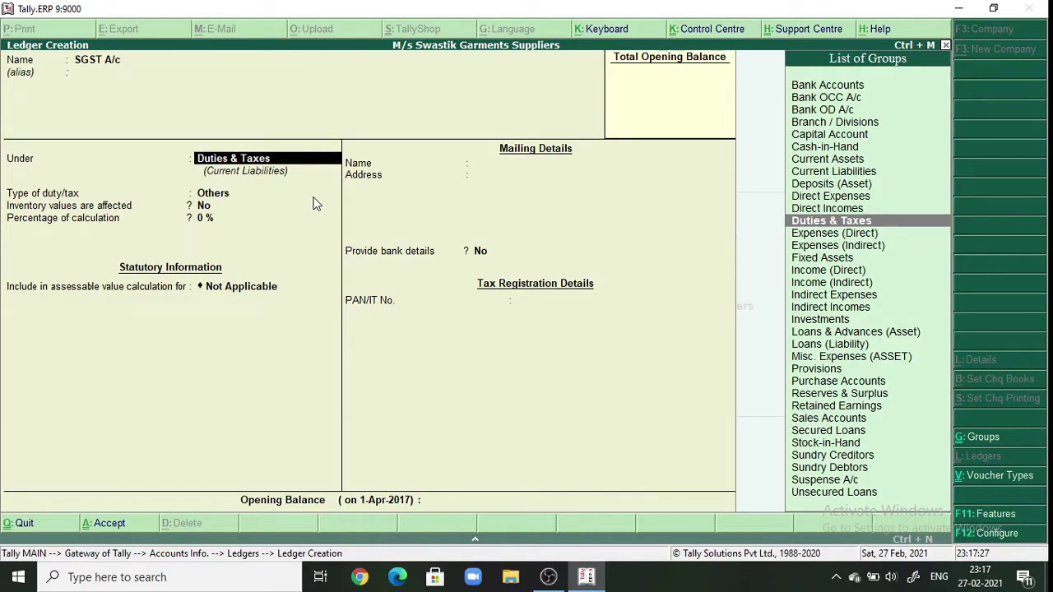
{"action": "key", "text": "Return"}
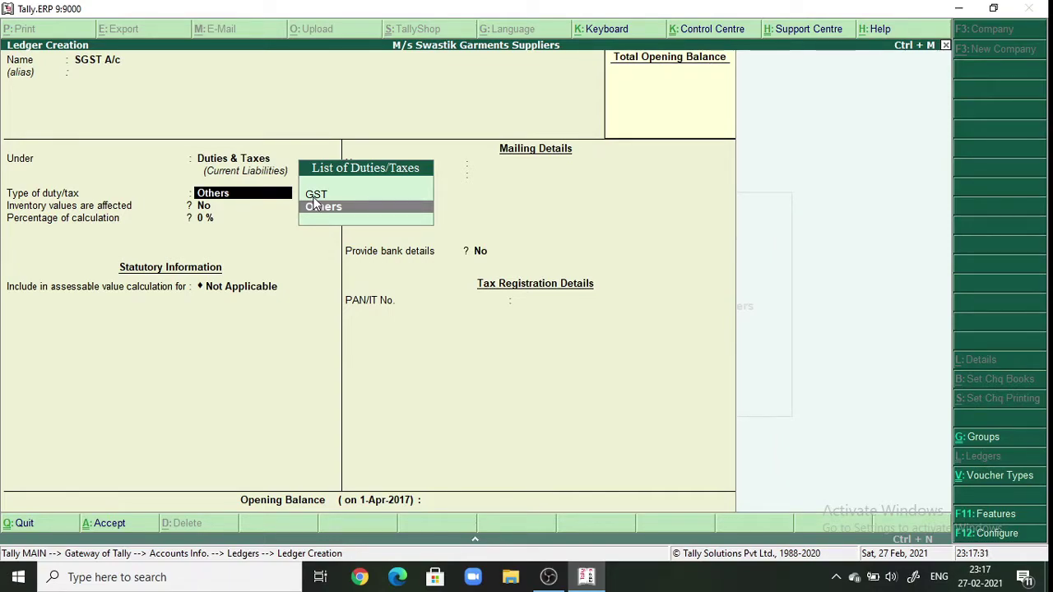
{"action": "type", "text": "G"}
{"action": "key", "text": "Return"}
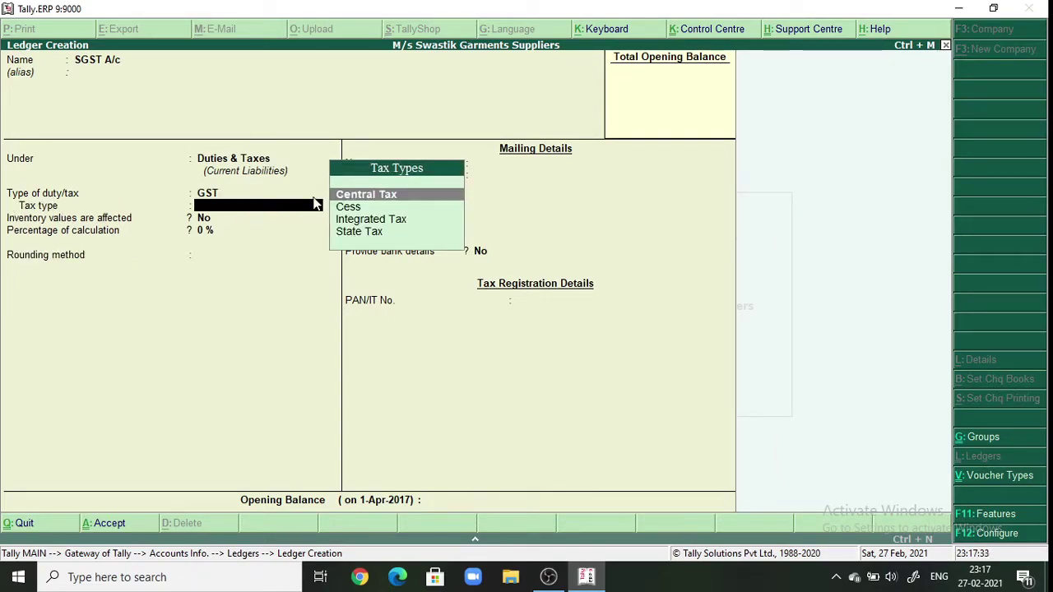
{"action": "key", "text": "Down"}
{"action": "key", "text": "Down"}
{"action": "key", "text": "Down"}
{"action": "key", "text": "Return"}
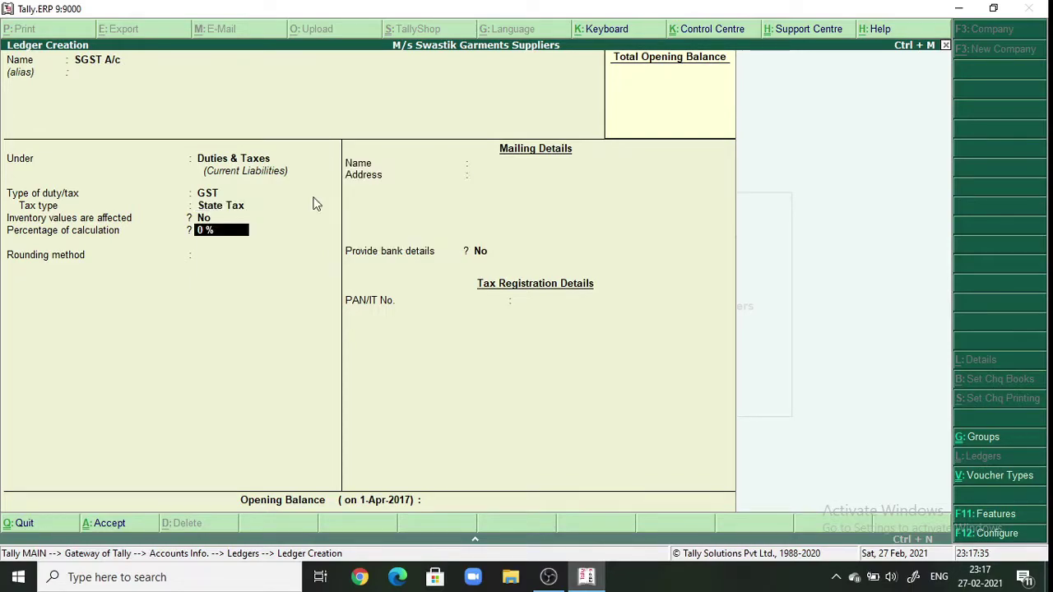
{"action": "key", "text": "Return"}
{"action": "key", "text": "Return"}
{"action": "key", "text": "Return"}
{"action": "key", "text": "Return"}
{"action": "key", "text": "Return"}
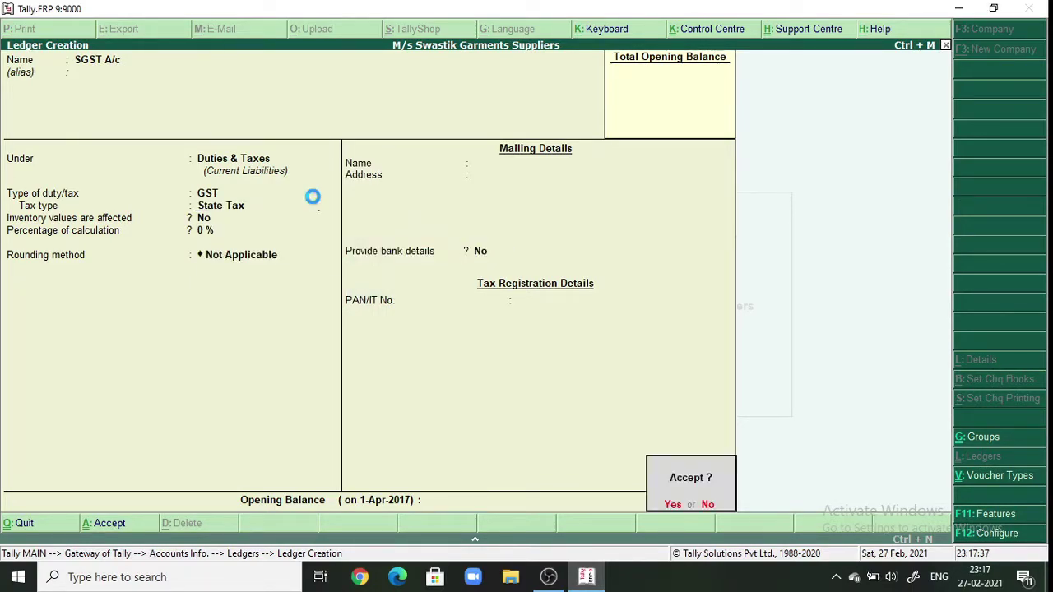
{"action": "key", "text": "Return"}
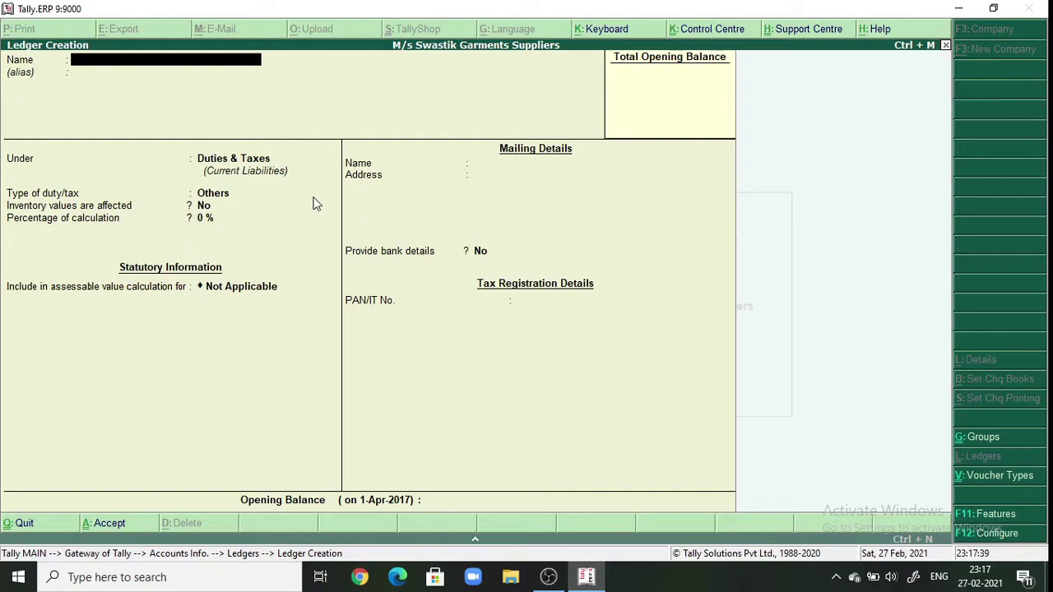
- Leave the accounts masters and open Units of Measure under Inventory Info
{"action": "key", "text": "Escape"}
{"action": "key", "text": "Return"}
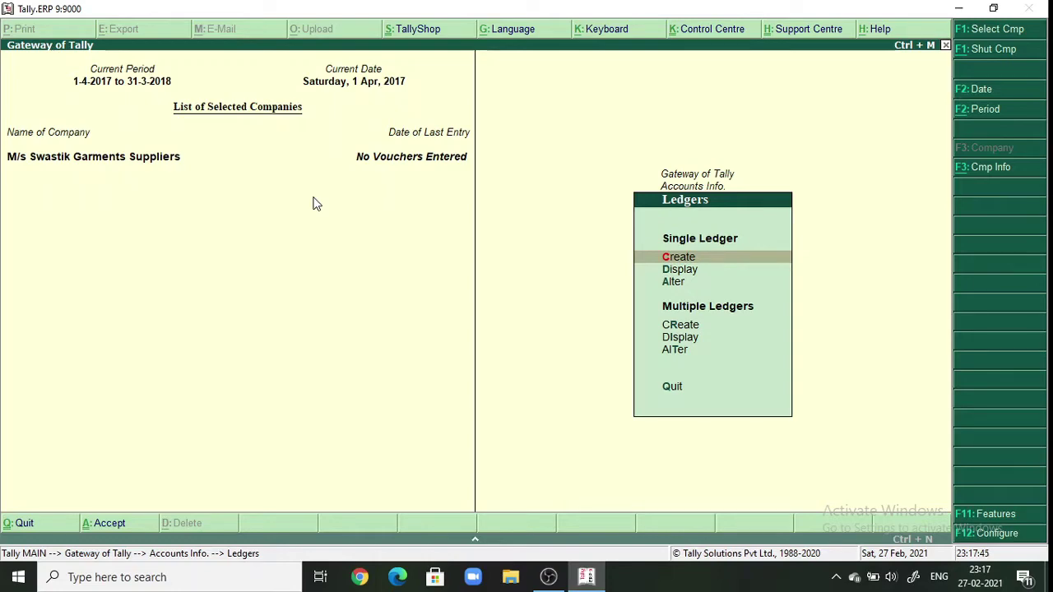
{"action": "key", "text": "Escape"}
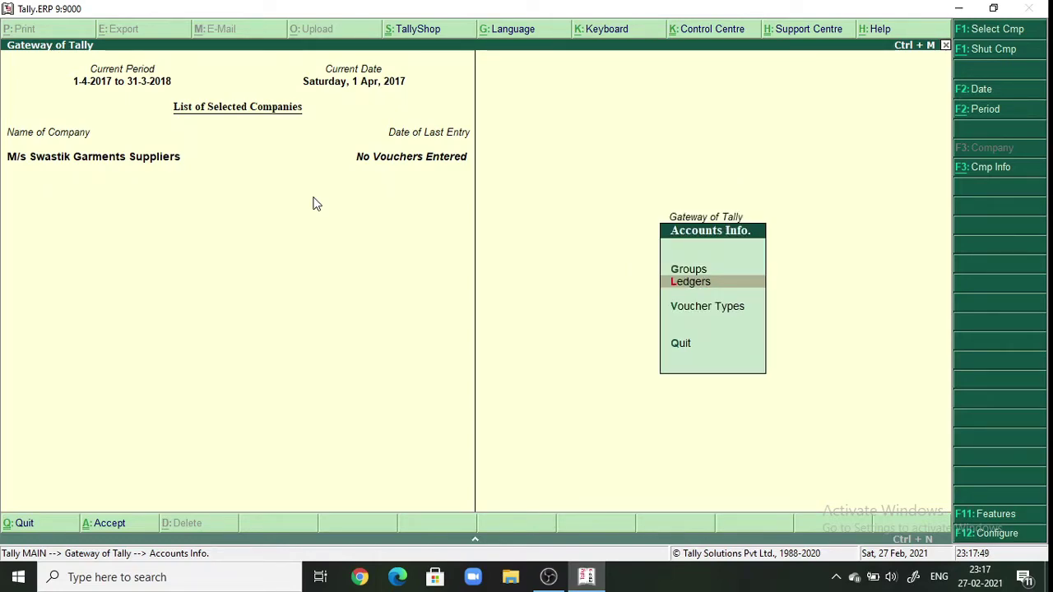
{"action": "key", "text": "Escape"}
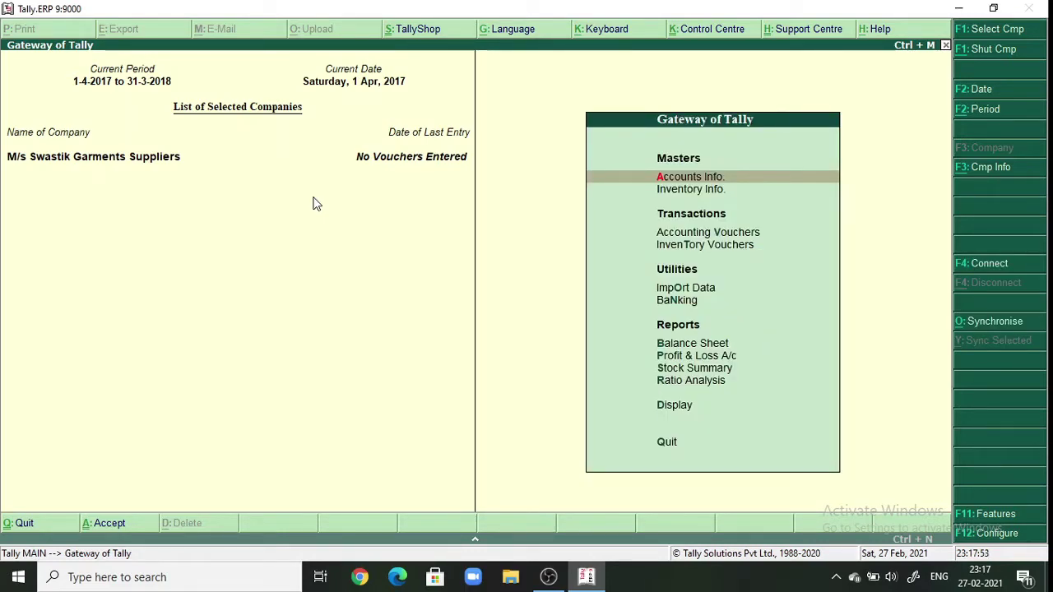
{"action": "left_click", "coordinate": [700, 190]}
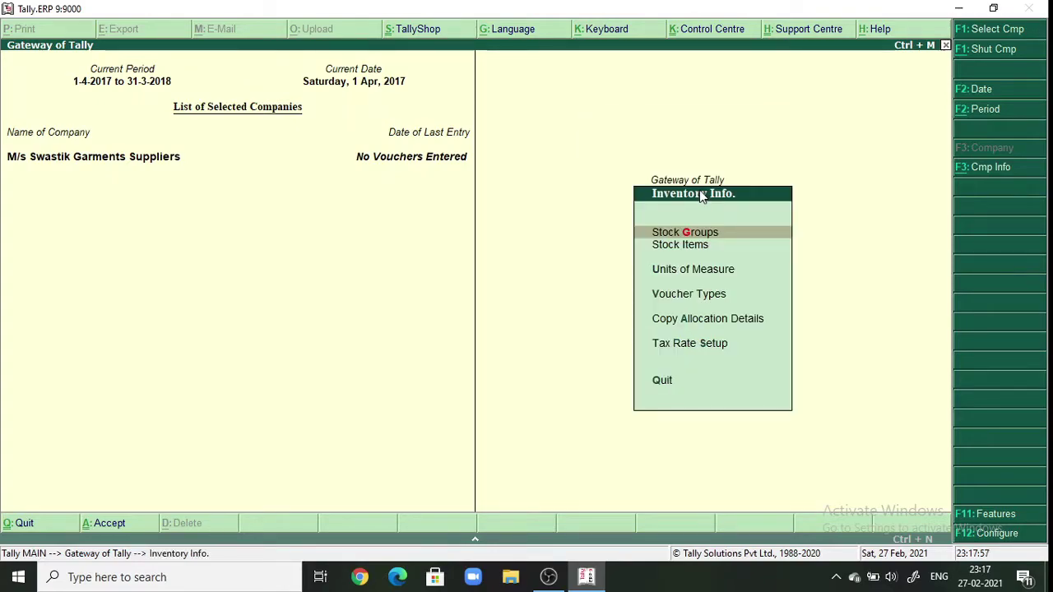
{"action": "left_click", "coordinate": [686, 271]}
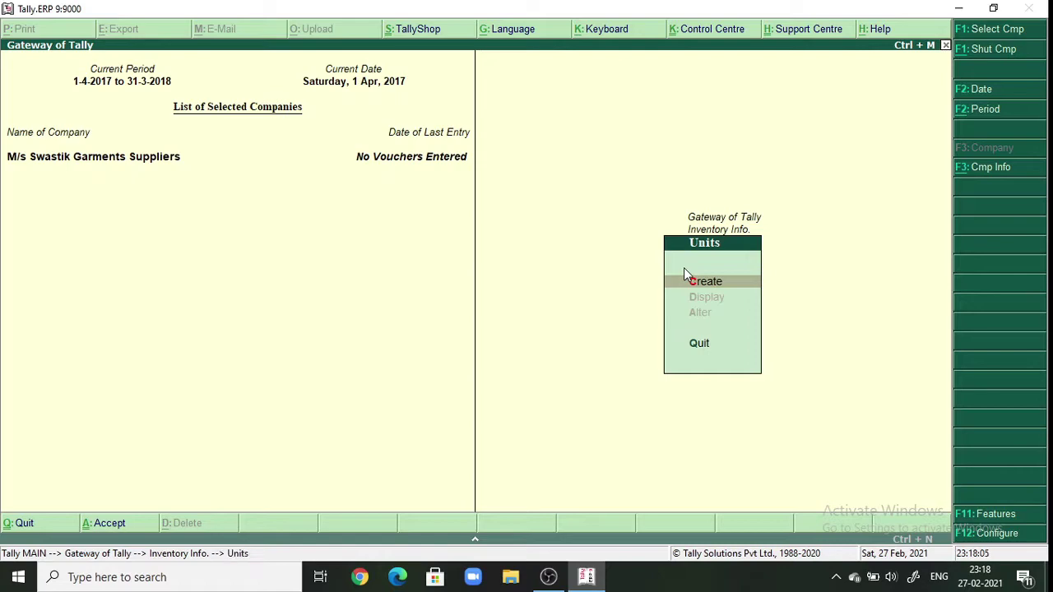
- Create a new simple unit with symbol pic and formal name Pieces
{"action": "left_click", "coordinate": [696, 288]}
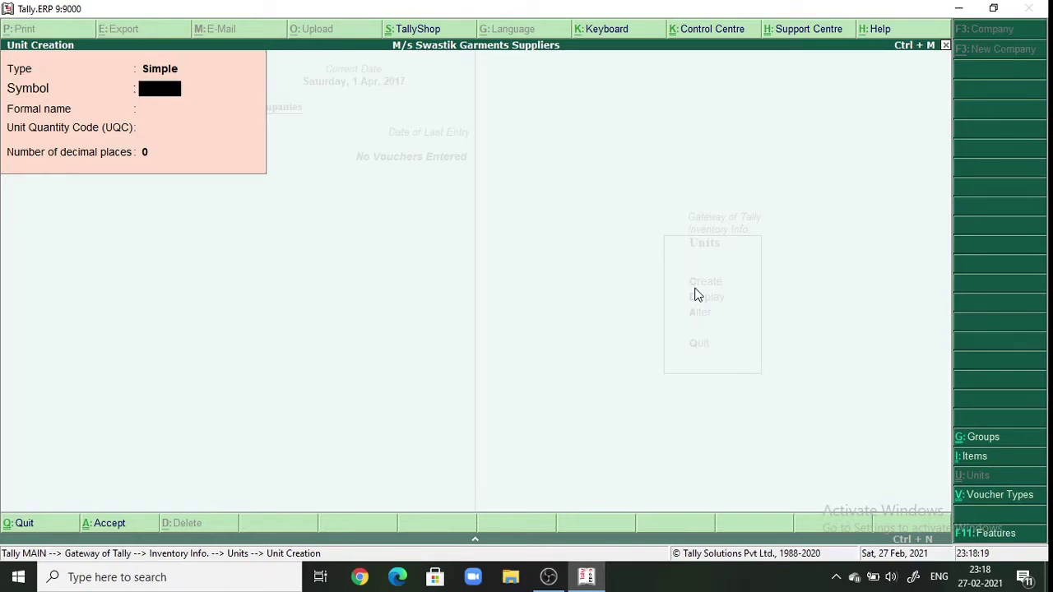
{"action": "type", "text": "pic"}
{"action": "key", "text": "Return"}
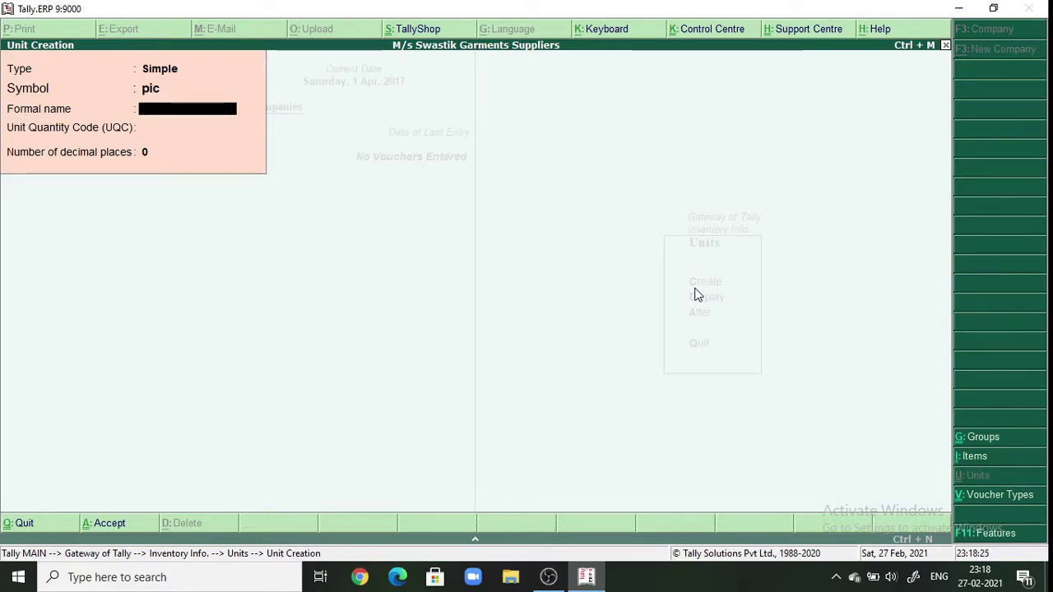
{"action": "type", "text": "Pieces"}
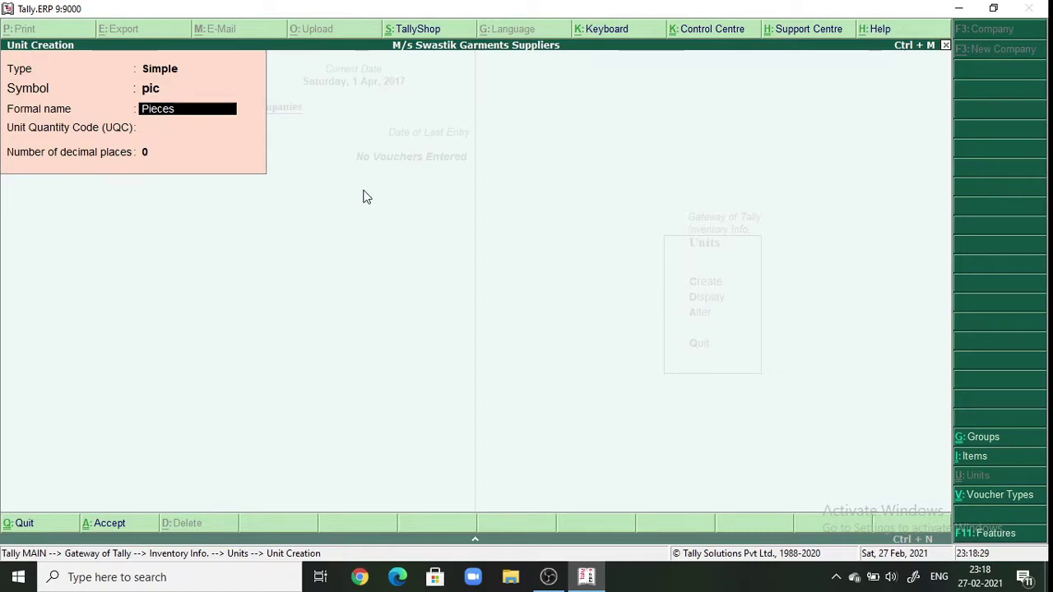
{"action": "key", "text": "Return"}
{"action": "key", "text": "Return"}
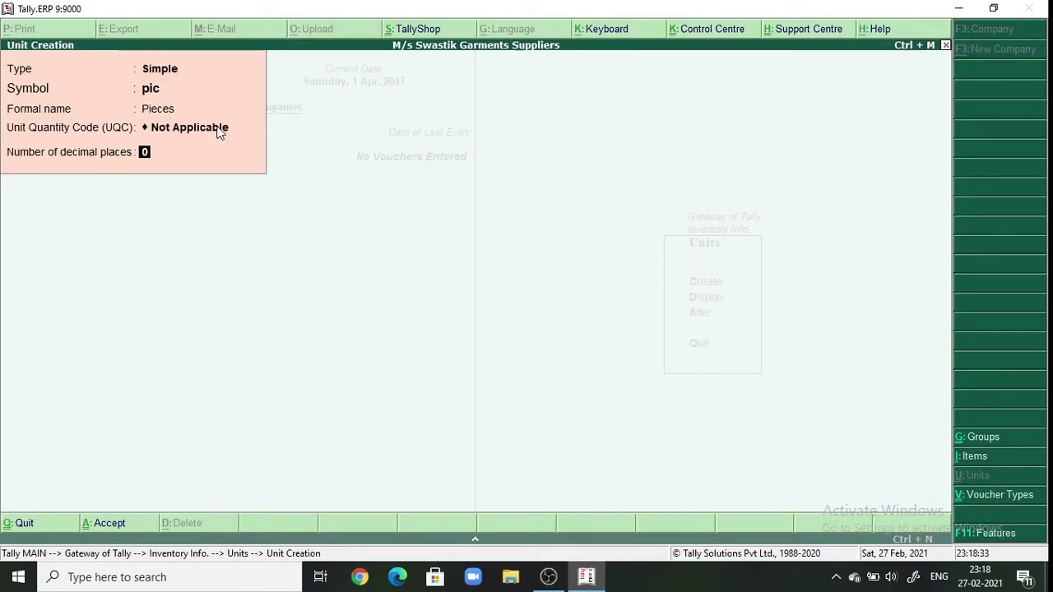
- Set the unit's UQC to PCS-PIECES with 0 decimal places, save it, and exit unit creation
{"action": "left_click", "coordinate": [219, 132]}
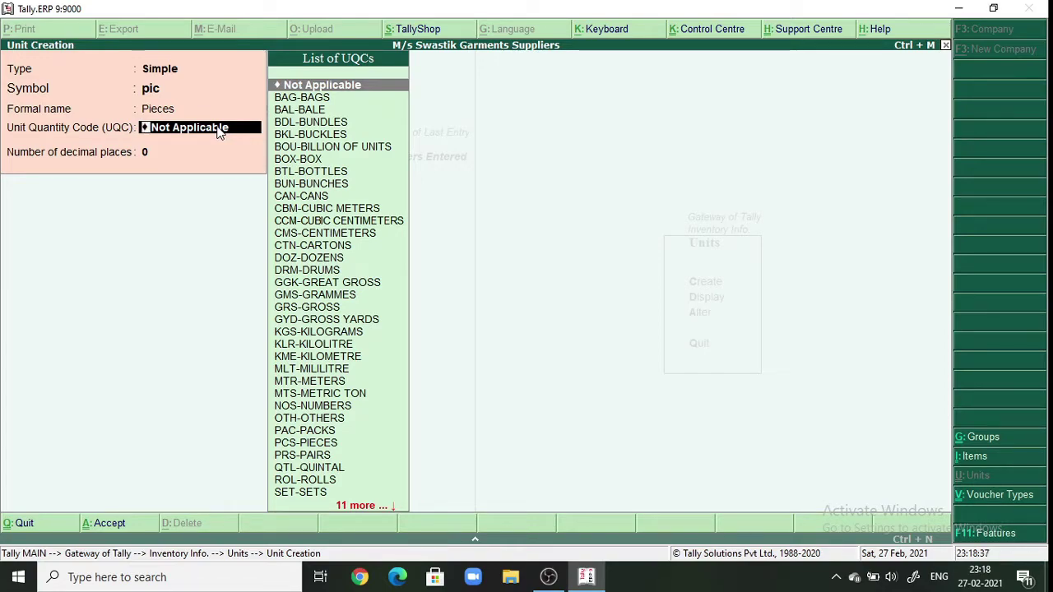
{"action": "type", "text": "p"}
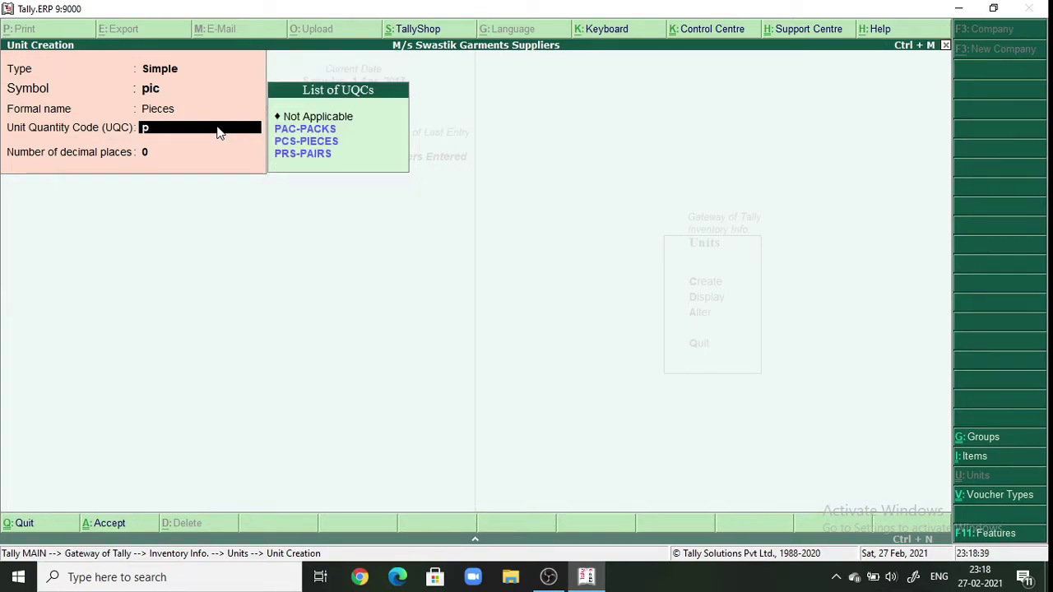
{"action": "key", "text": "Down"}
{"action": "key", "text": "Down"}
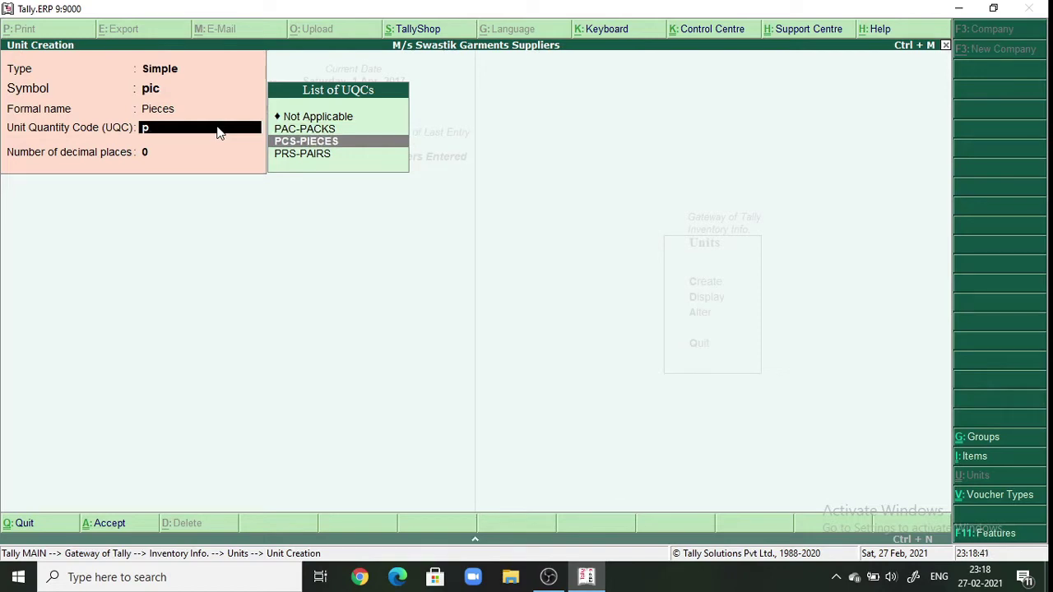
{"action": "key", "text": "Return"}
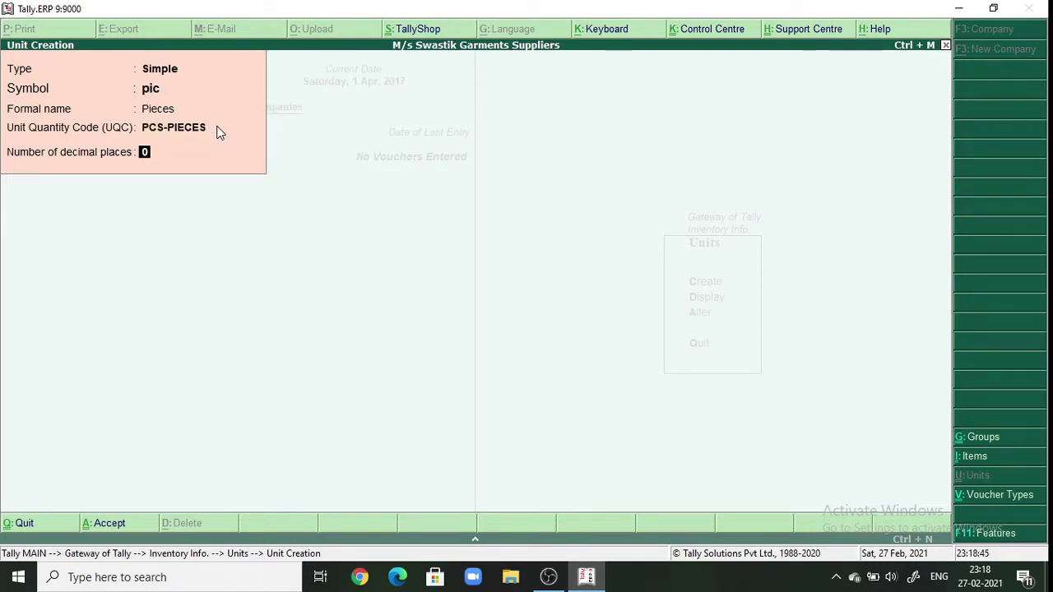
{"action": "key", "text": "Return"}
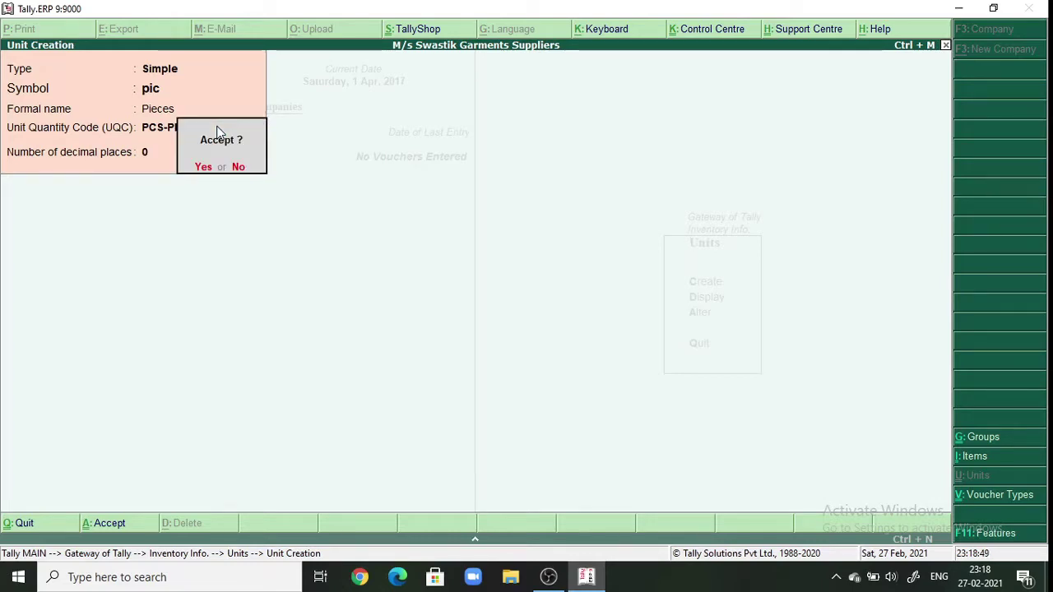
{"action": "key", "text": "Return"}
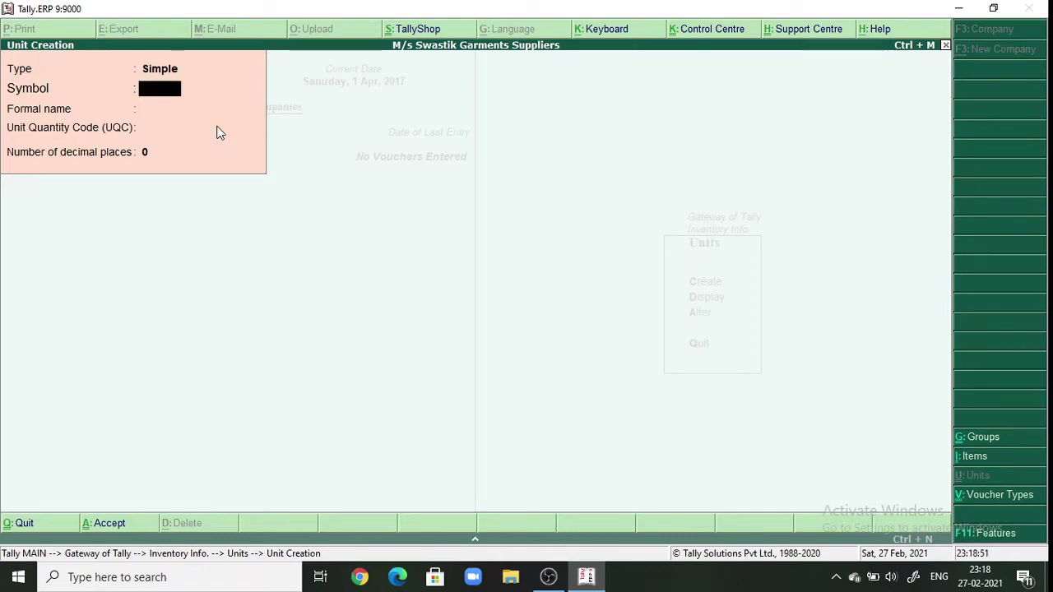
{"action": "key", "text": "Escape"}
{"action": "key", "text": "Return"}
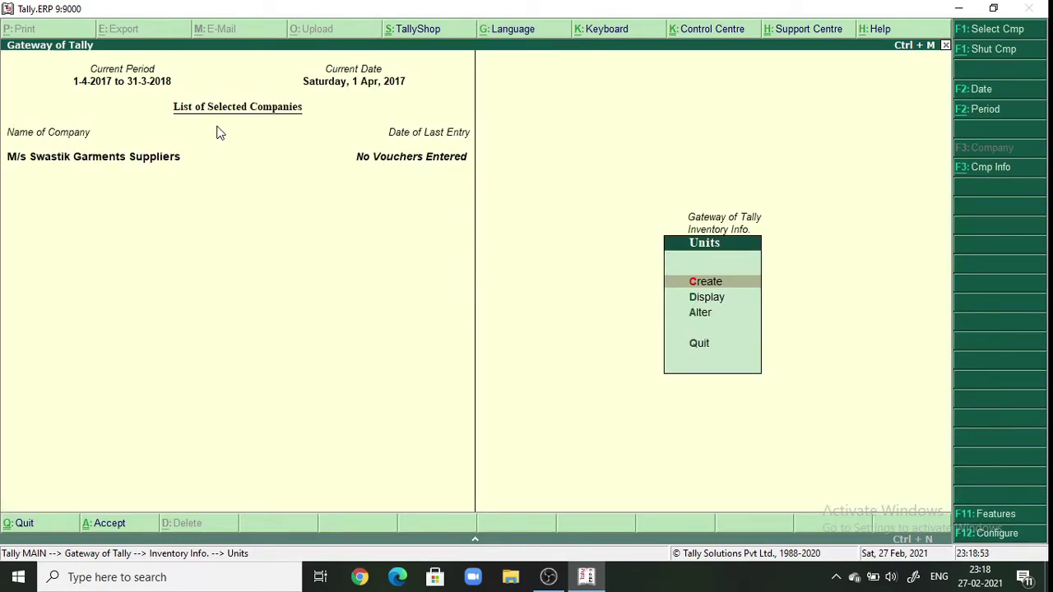
- Create a new stock group named Cloths under Primary
{"action": "key", "text": "Escape"}
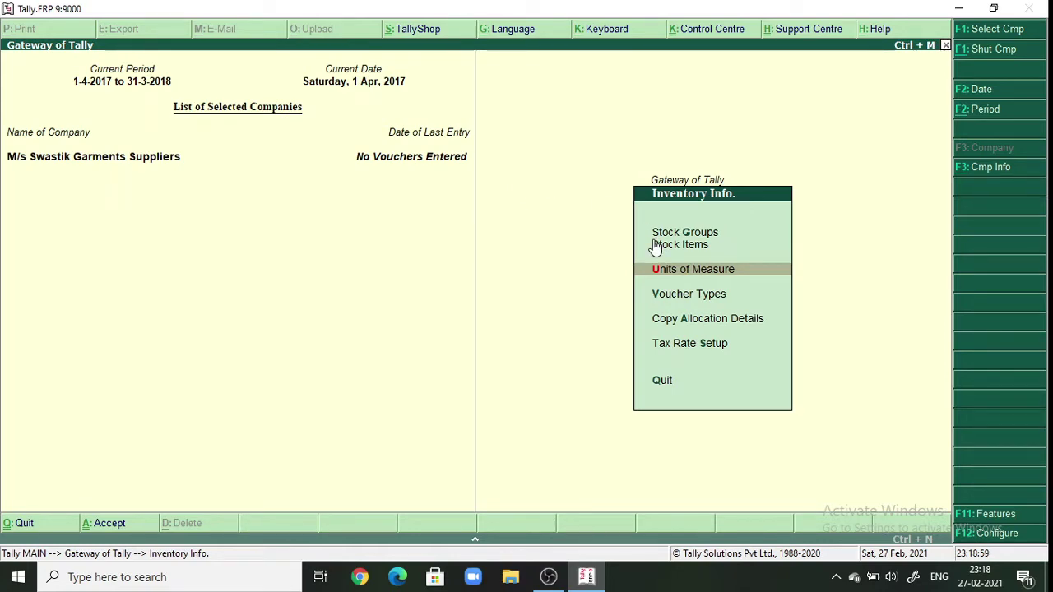
{"action": "left_click", "coordinate": [674, 233]}
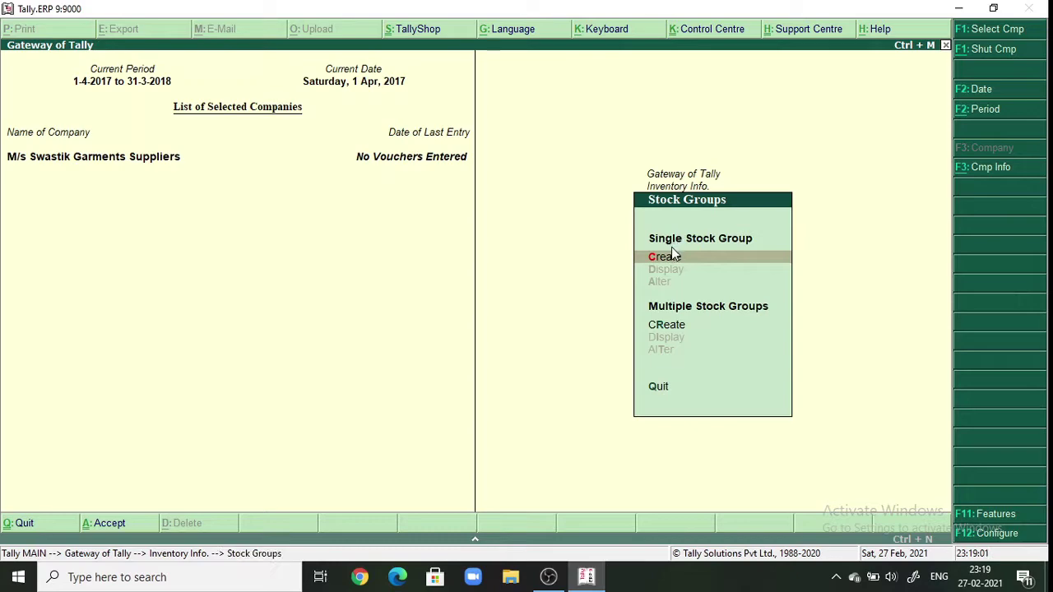
{"action": "left_click", "coordinate": [668, 257]}
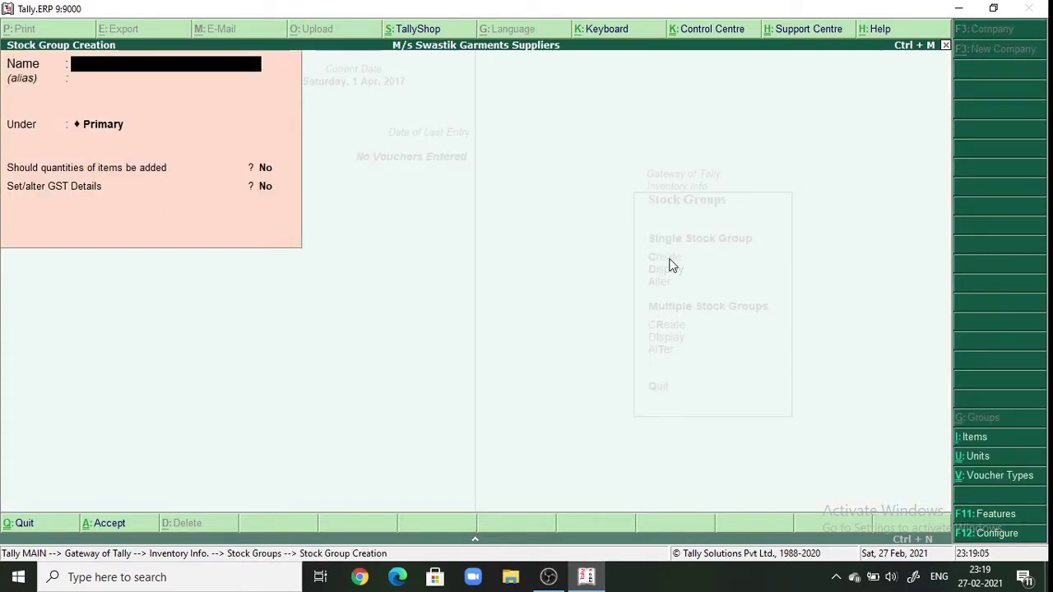
{"action": "type", "text": "Cloths"}
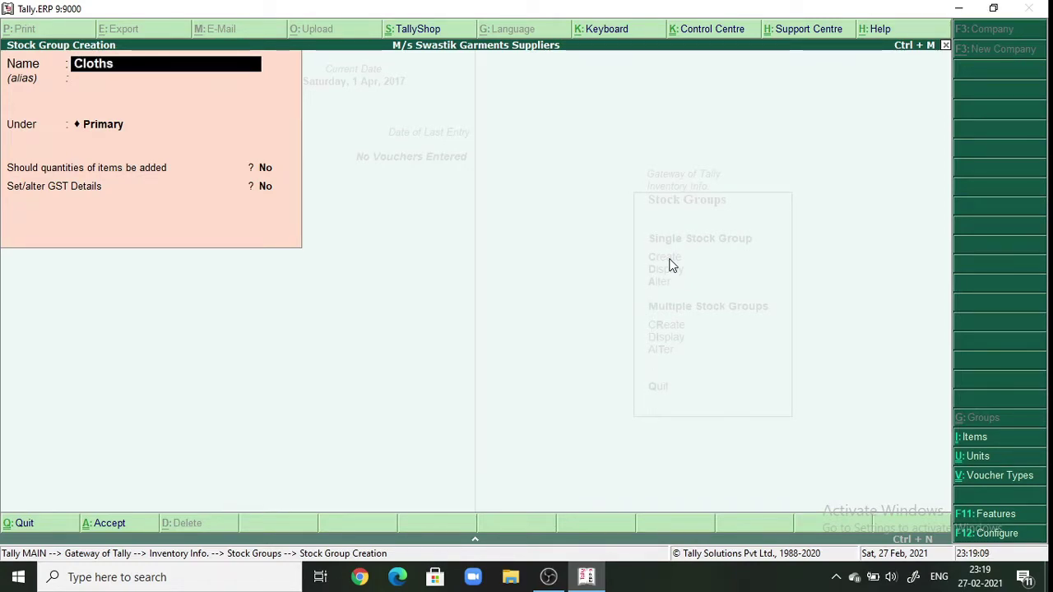
{"action": "key", "text": "Return"}
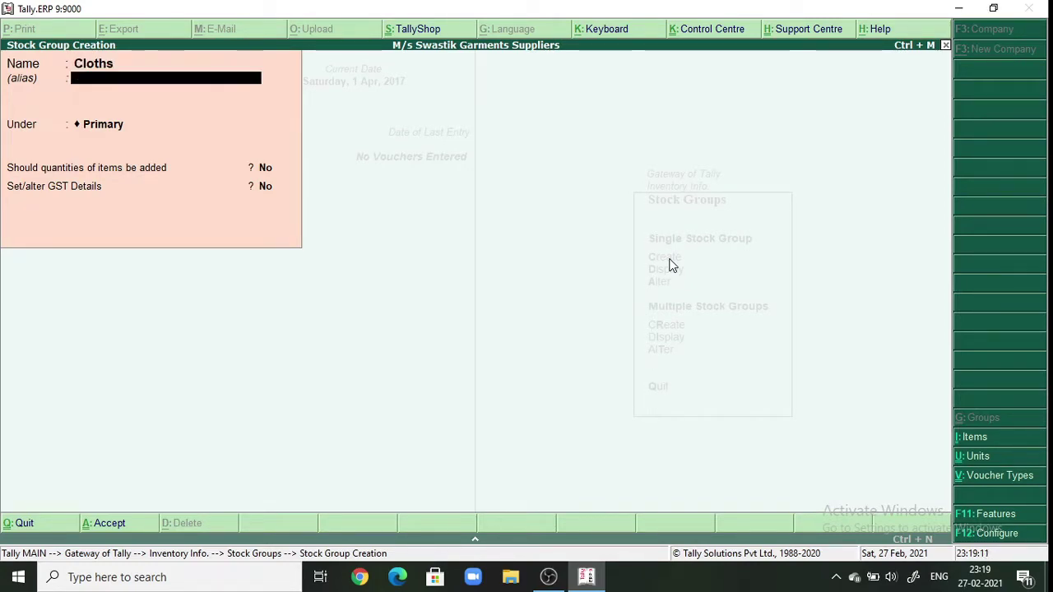
{"action": "key", "text": "Return"}
{"action": "key", "text": "Return"}
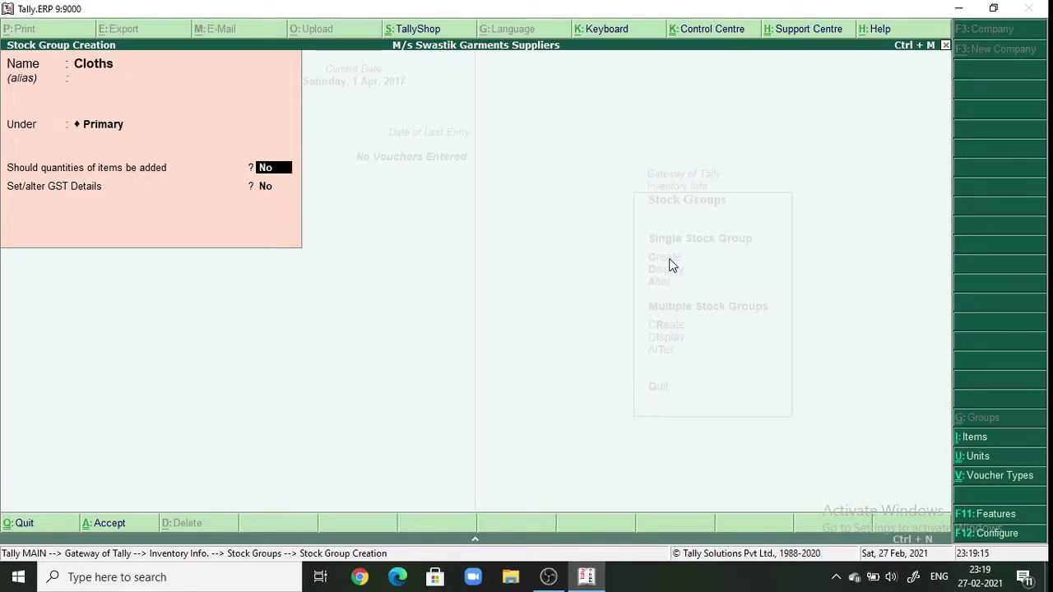
- Set item quantities to be added (Yes) for Cloths, save it, and exit to Inventory Info
{"action": "type", "text": "yes"}
{"action": "key", "text": "Return"}
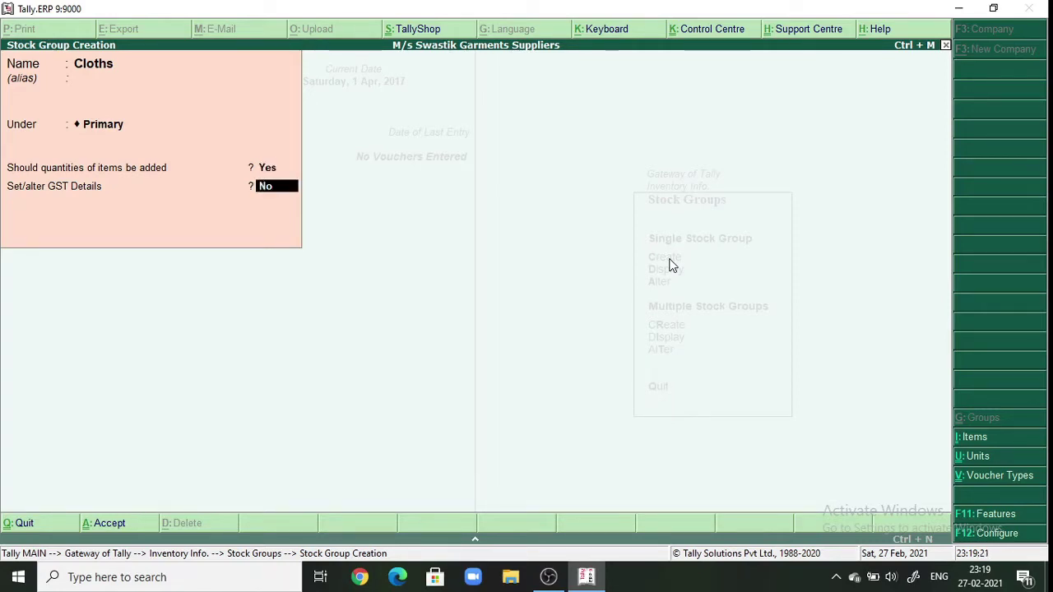
{"action": "key", "text": "Return"}
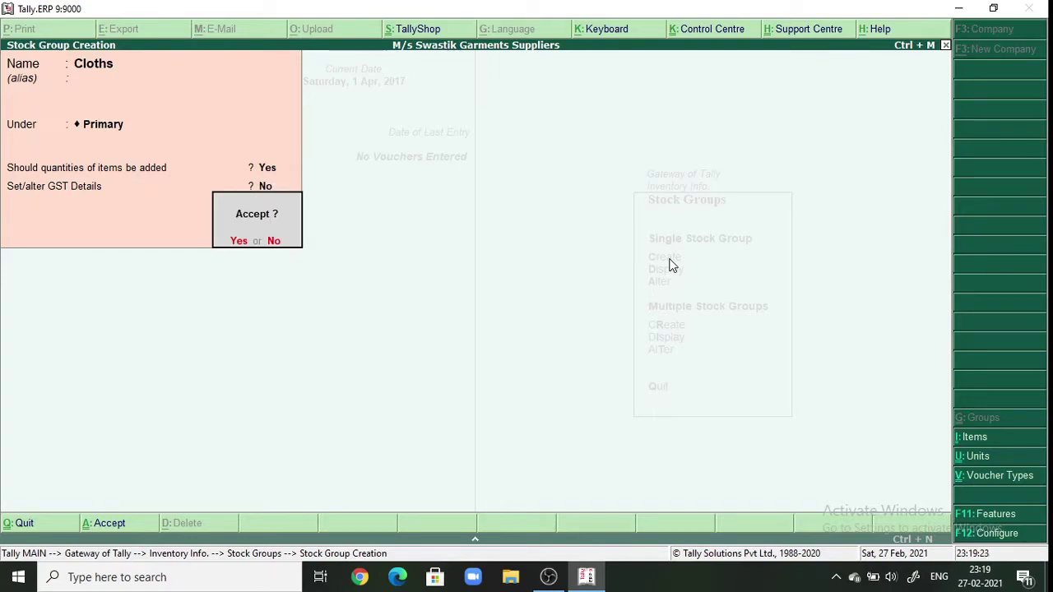
{"action": "key", "text": "y"}
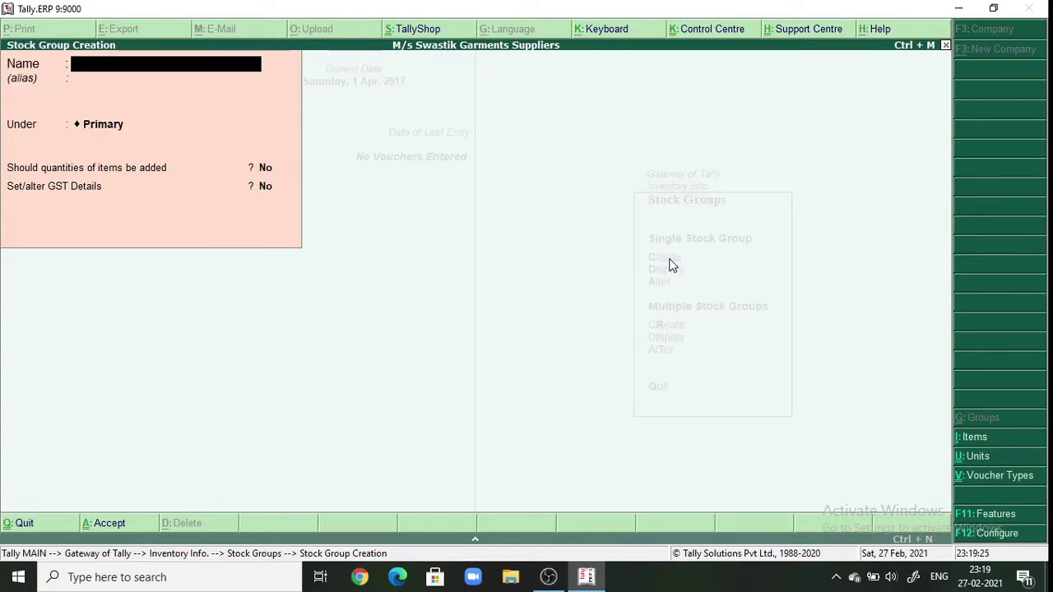
{"action": "key", "text": "Escape"}
{"action": "key", "text": "y"}
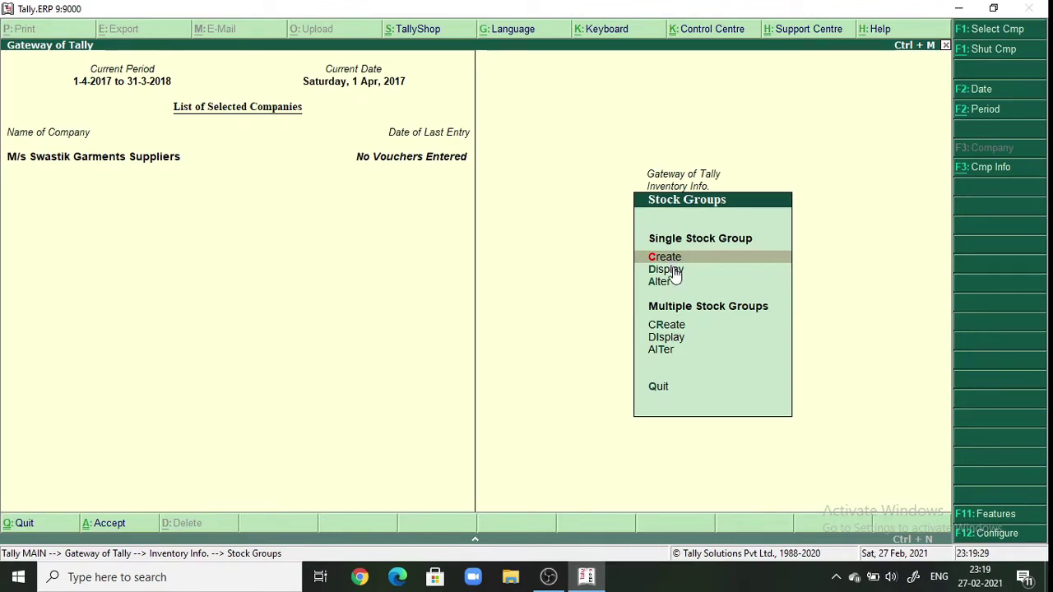
{"action": "key", "text": "Escape"}
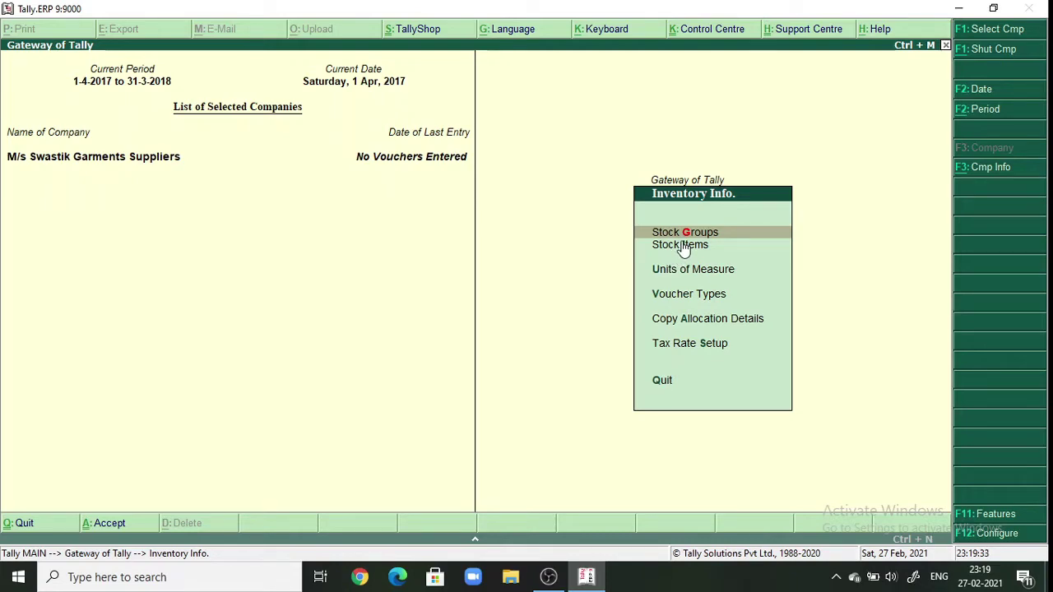
- Create a stock item named T-Shirt under the Cloths group
{"action": "left_click", "coordinate": [681, 246]}
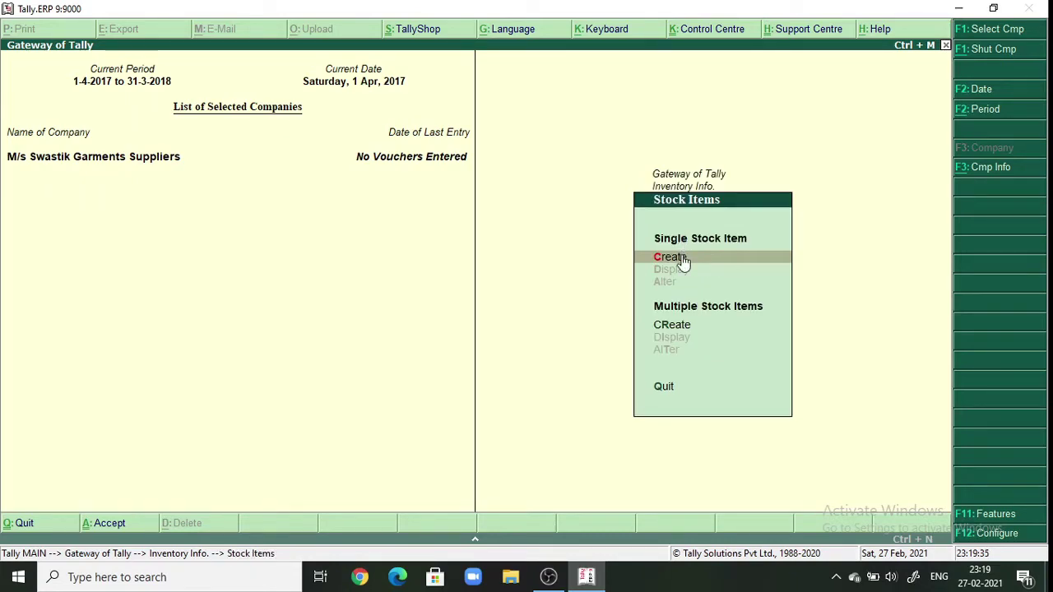
{"action": "left_click", "coordinate": [682, 260]}
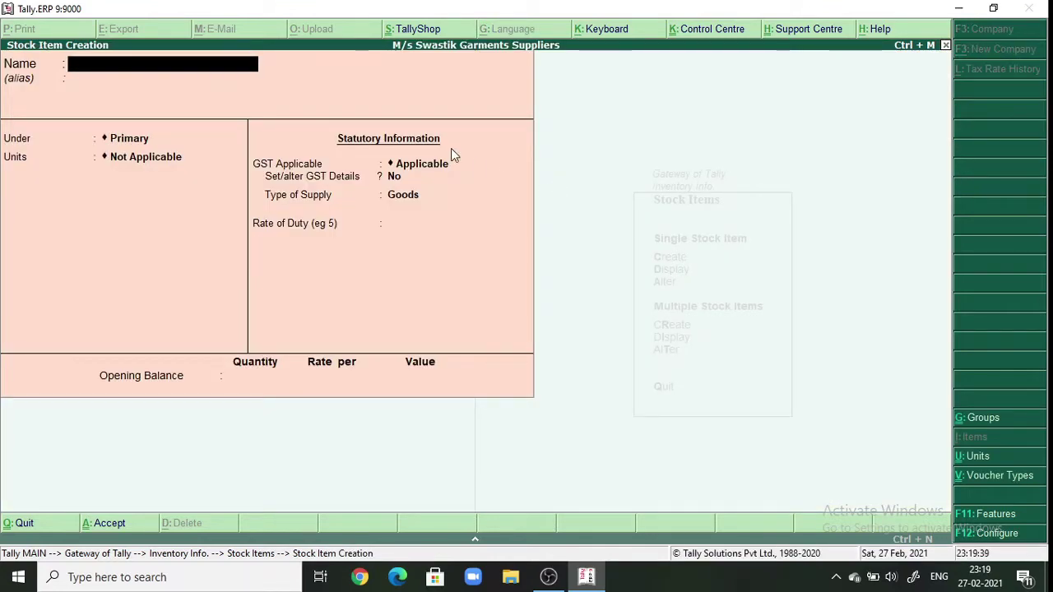
{"action": "type", "text": "T-Shi"}
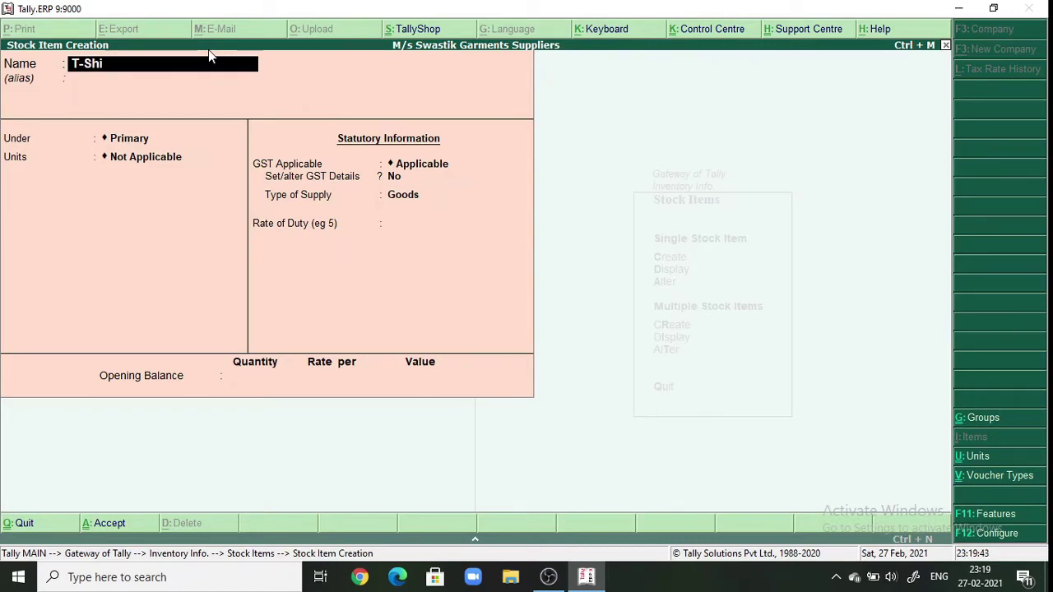
{"action": "type", "text": "rt"}
{"action": "key", "text": "Return"}
{"action": "key", "text": "Return"}
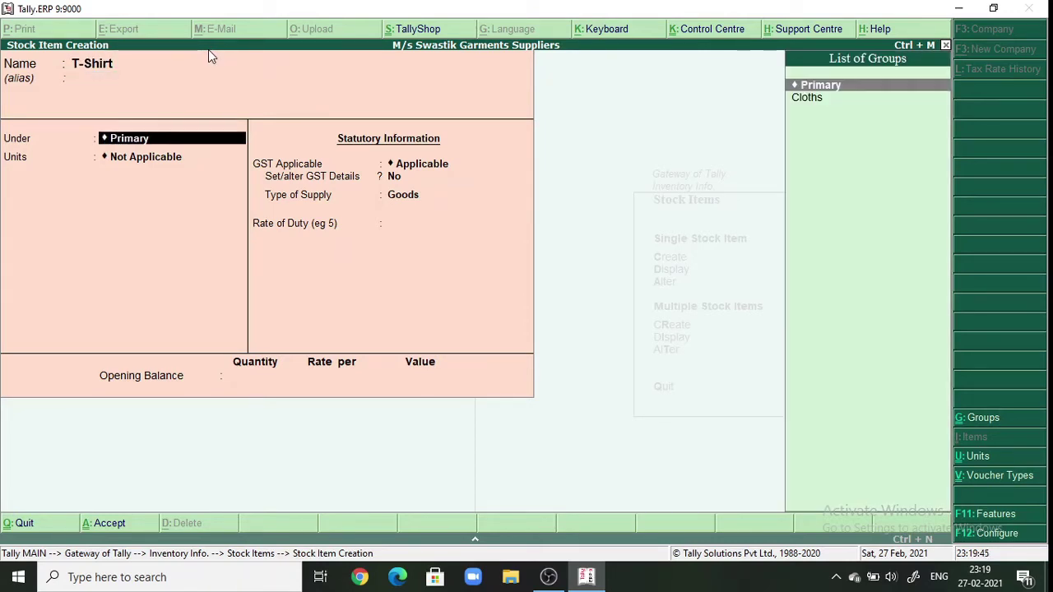
{"action": "key", "text": "Down"}
{"action": "key", "text": "Return"}
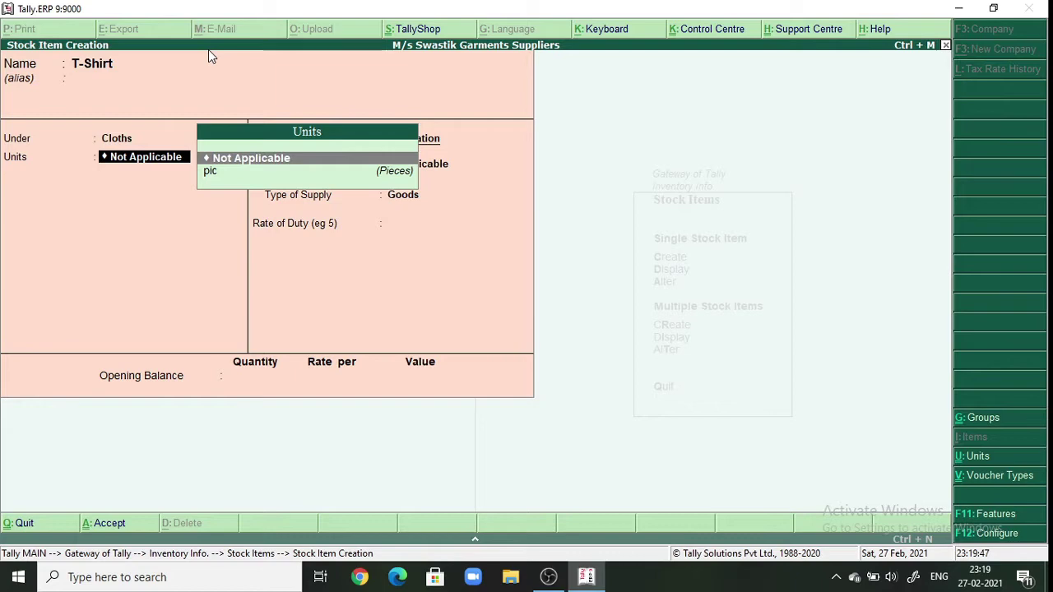
- Give T-Shirt unit pic, Goods supply type and rate 0, save it, and return to Gateway
{"action": "key", "text": "Down"}
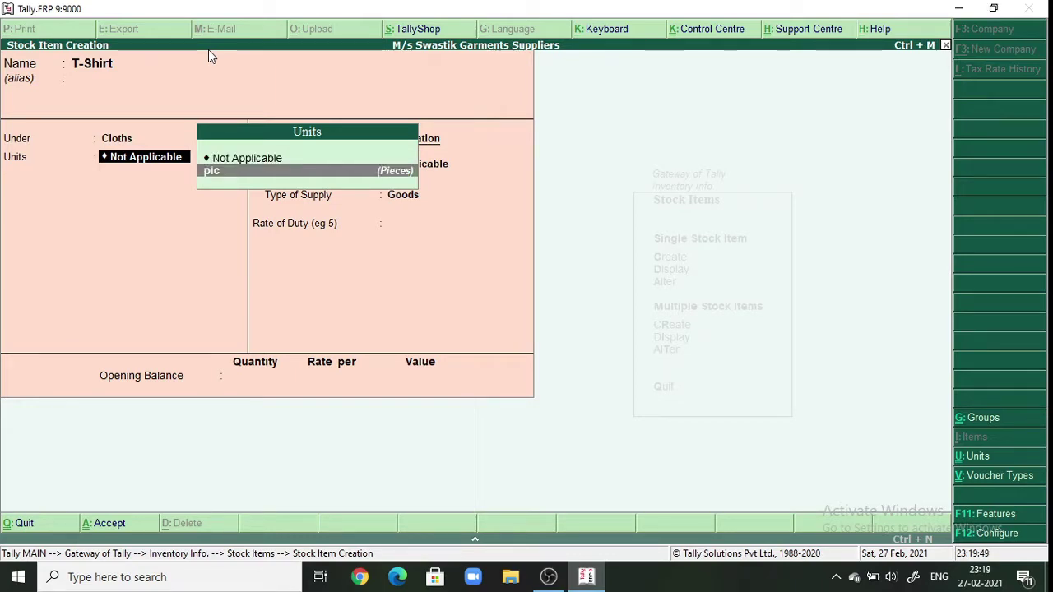
{"action": "key", "text": "Return"}
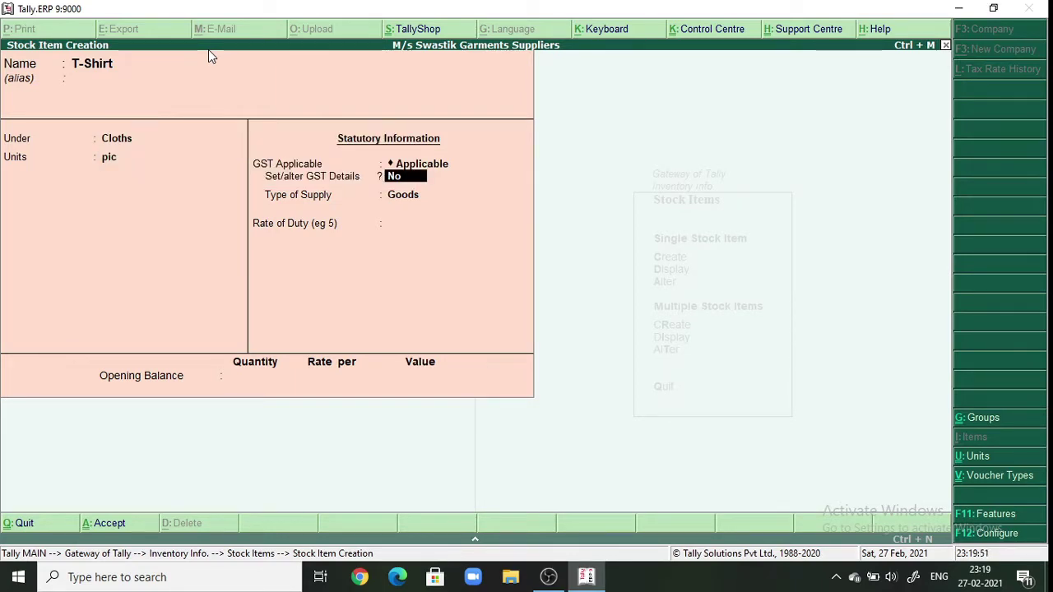
{"action": "key", "text": "Return"}
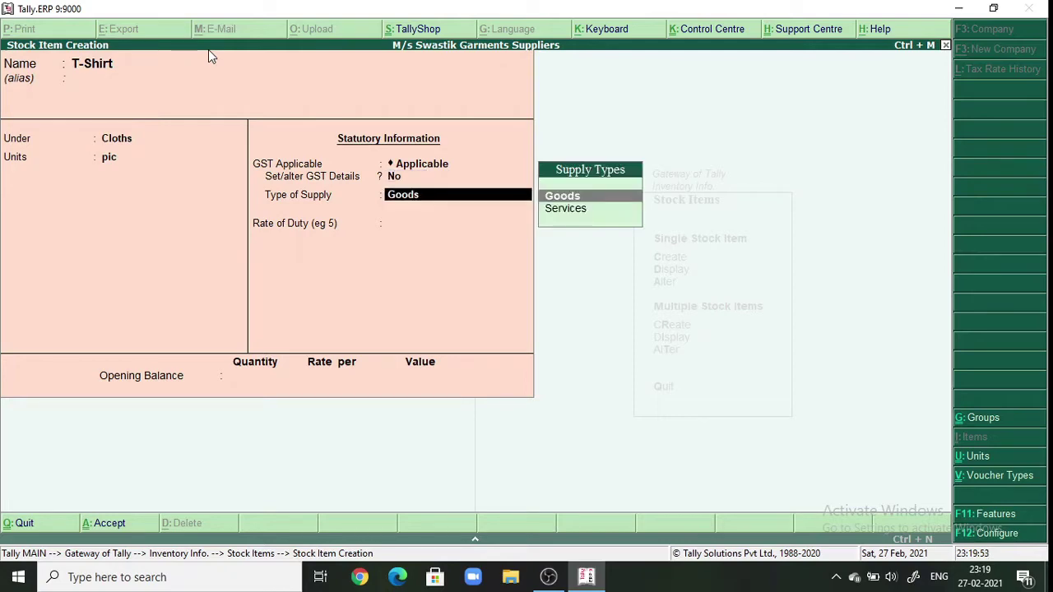
{"action": "key", "text": "Return"}
{"action": "key", "text": "Return"}
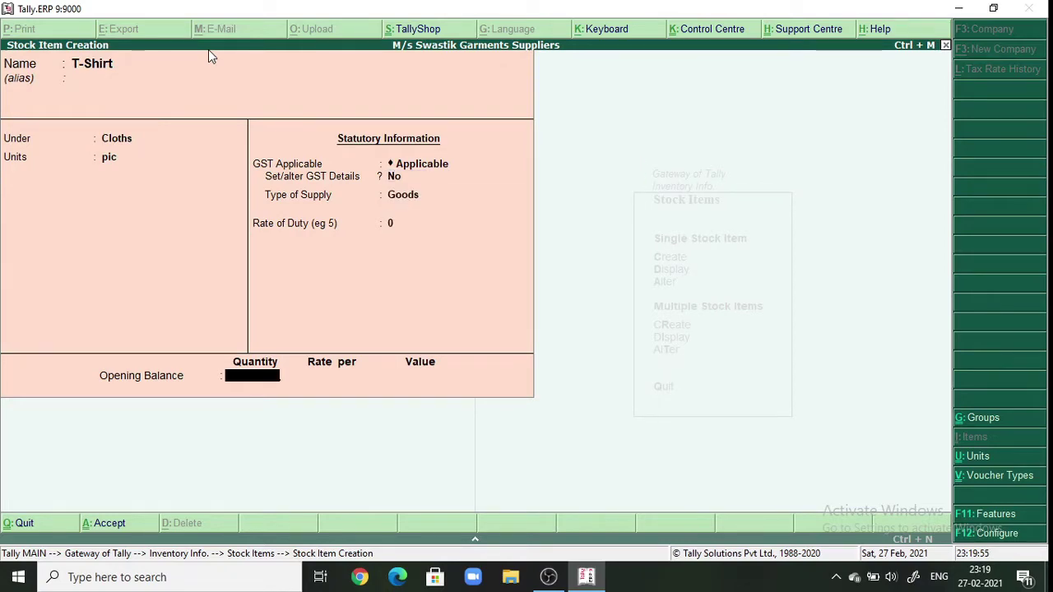
{"action": "key", "text": "Return"}
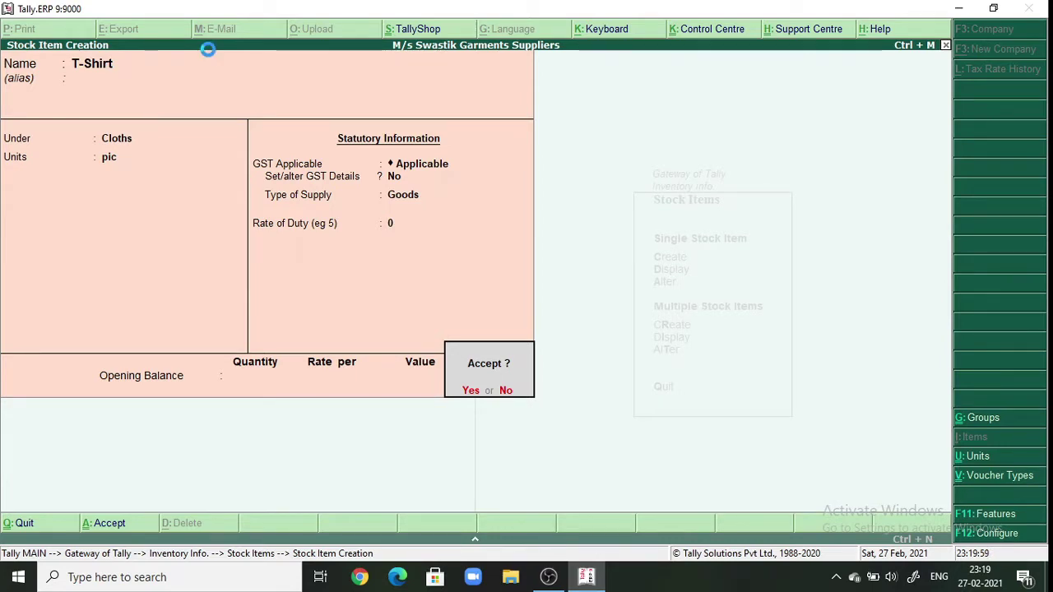
{"action": "key", "text": "Return"}
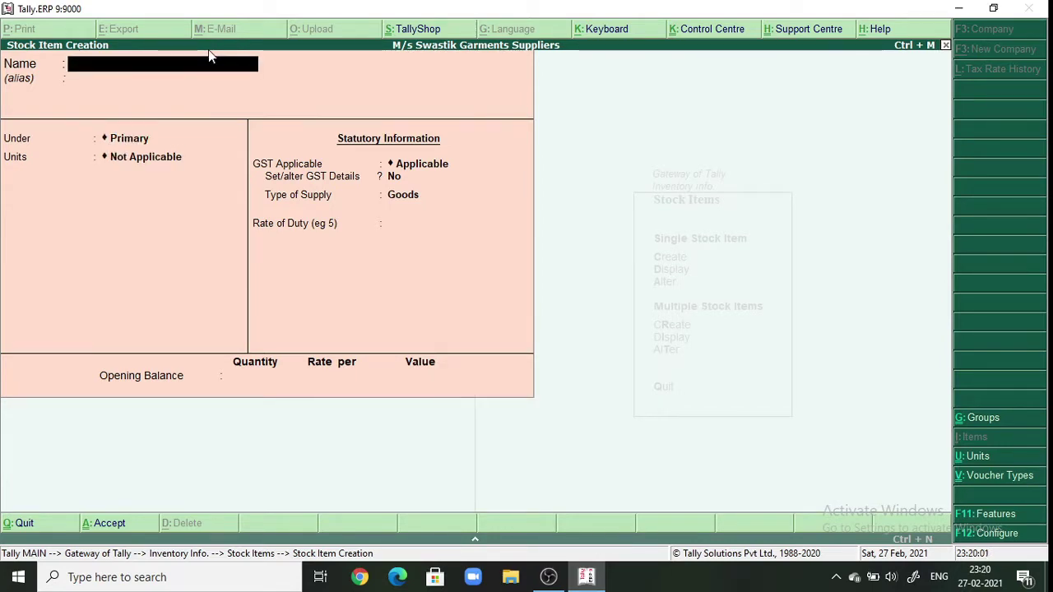
{"action": "key", "text": "Escape"}
{"action": "key", "text": "y"}
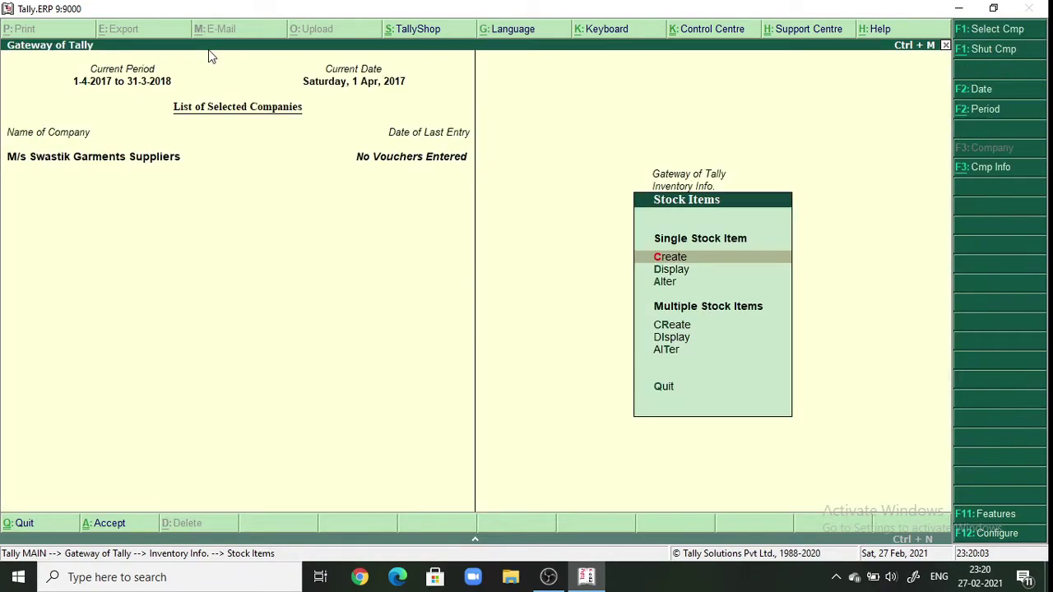
{"action": "key", "text": "Escape"}
{"action": "key", "text": "Escape"}
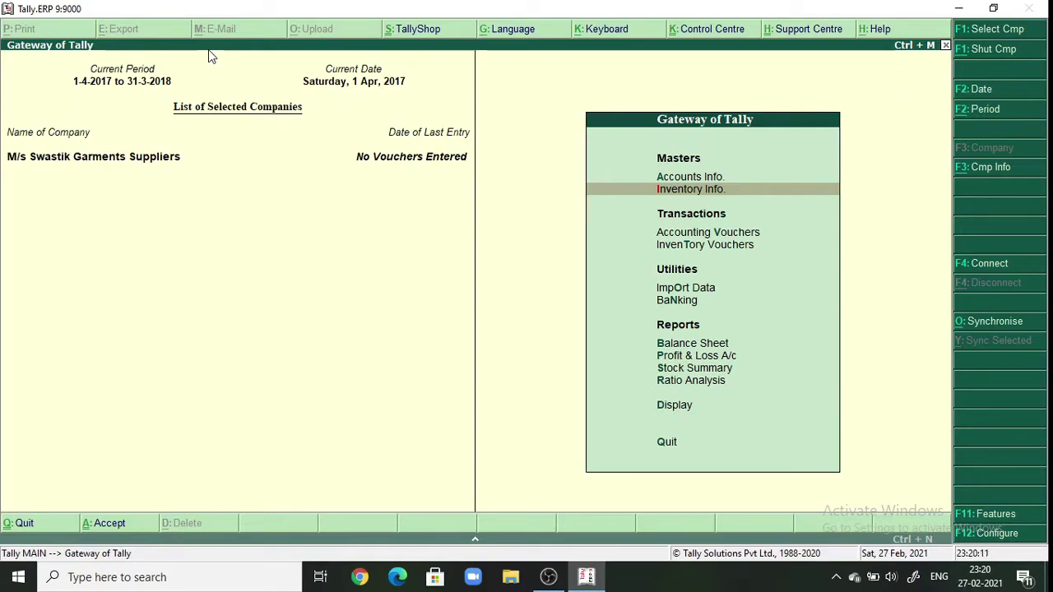
- Start a new Purchase voucher from Accounting Vouchers
{"action": "key", "text": "Down"}
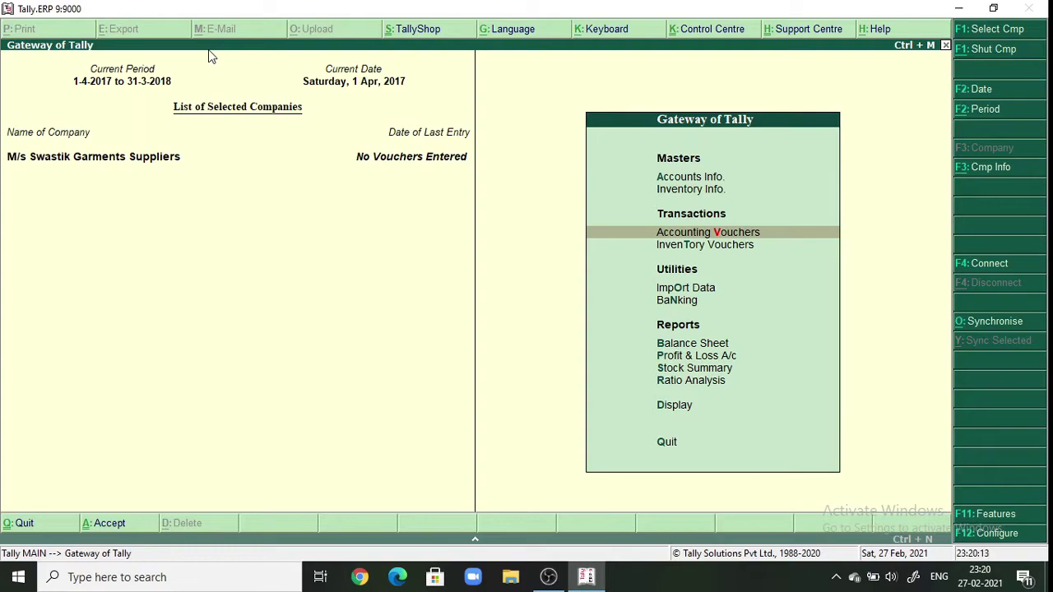
{"action": "key", "text": "Return"}
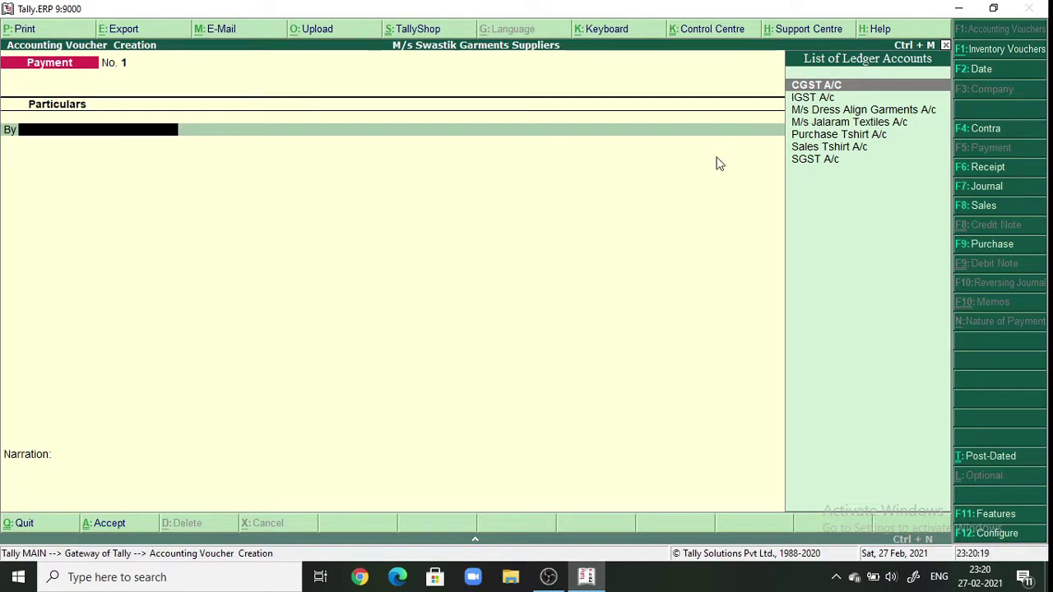
{"action": "left_click", "coordinate": [981, 246]}
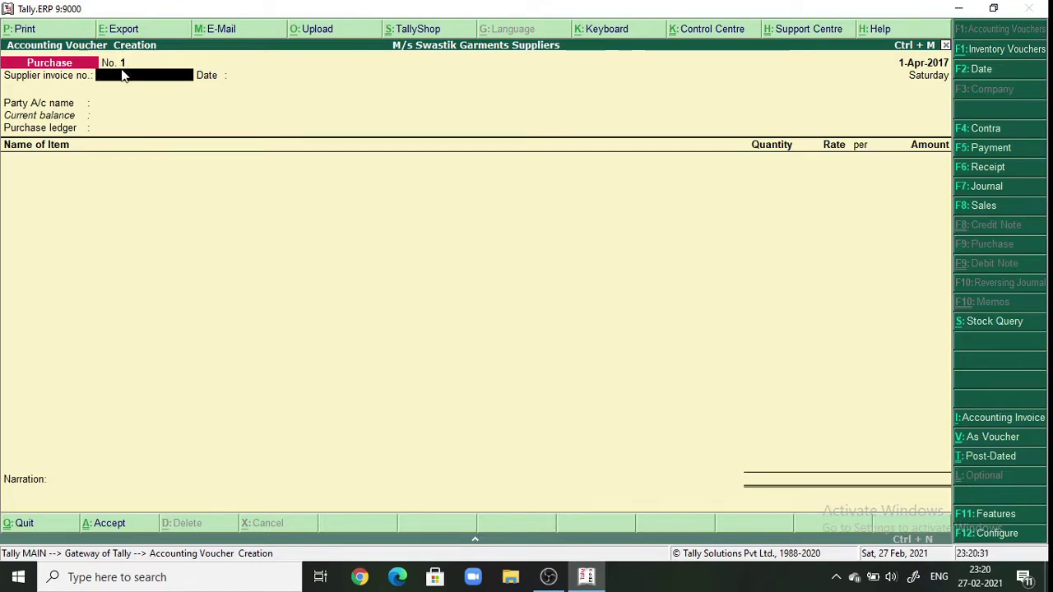
{"action": "type", "text": "111"}
- Change the voucher date to 1-7-2017
{"action": "left_click", "coordinate": [976, 69]}
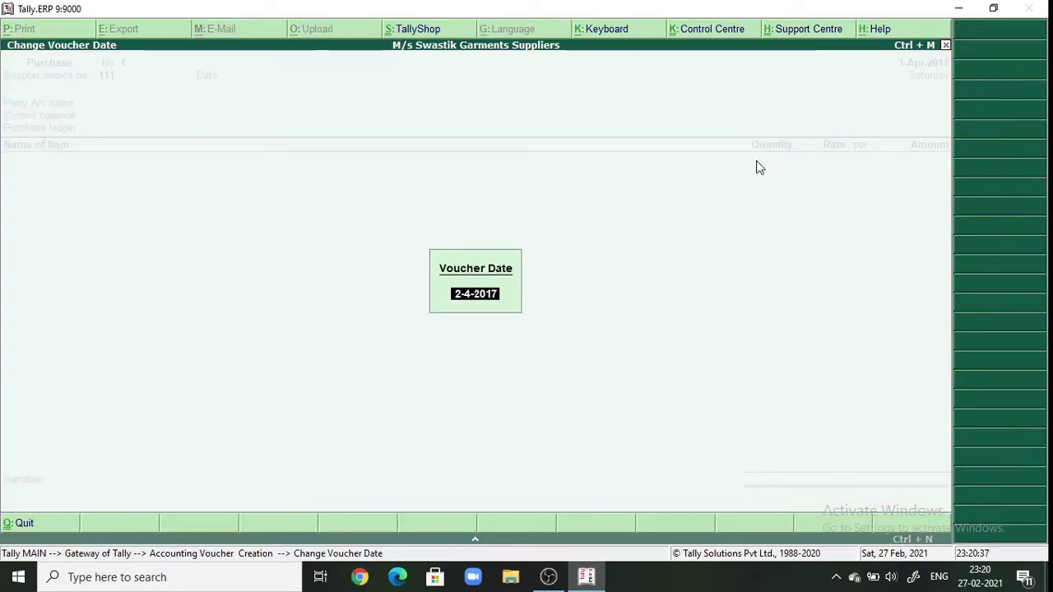
{"action": "type", "text": "1"}
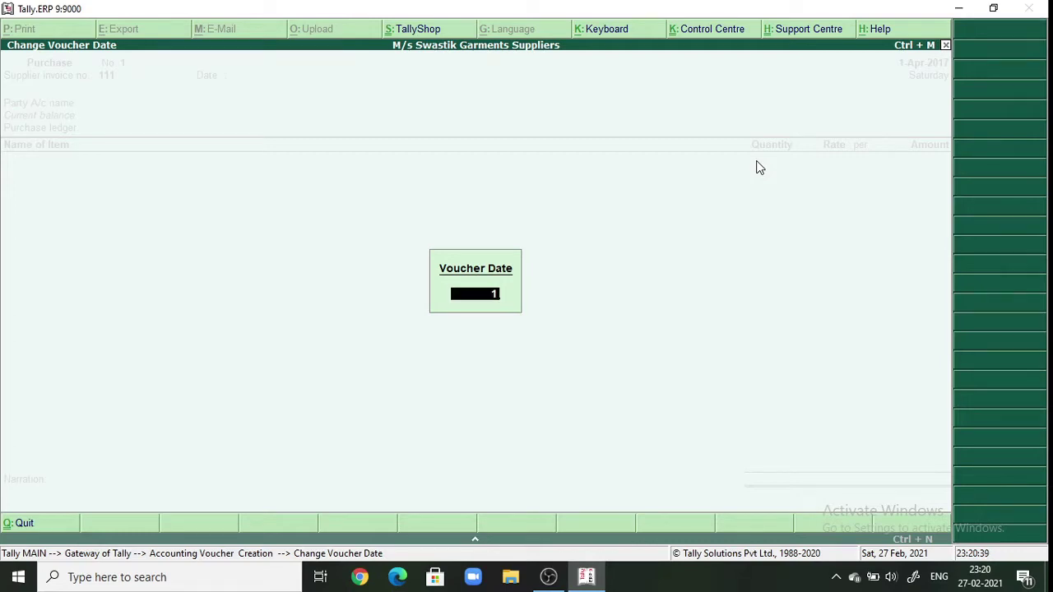
{"action": "type", "text": "-7-2"}
{"action": "type", "text": "017"}
{"action": "key", "text": "Return"}
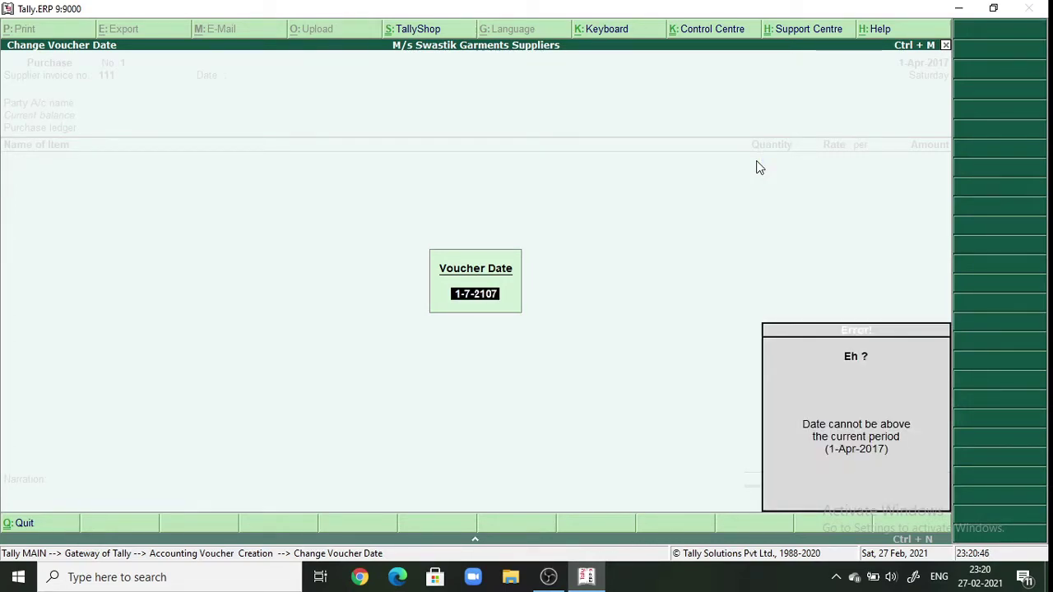
{"action": "key", "text": "Escape"}
{"action": "left_click", "coordinate": [990, 73]}
{"action": "type", "text": "1-"}
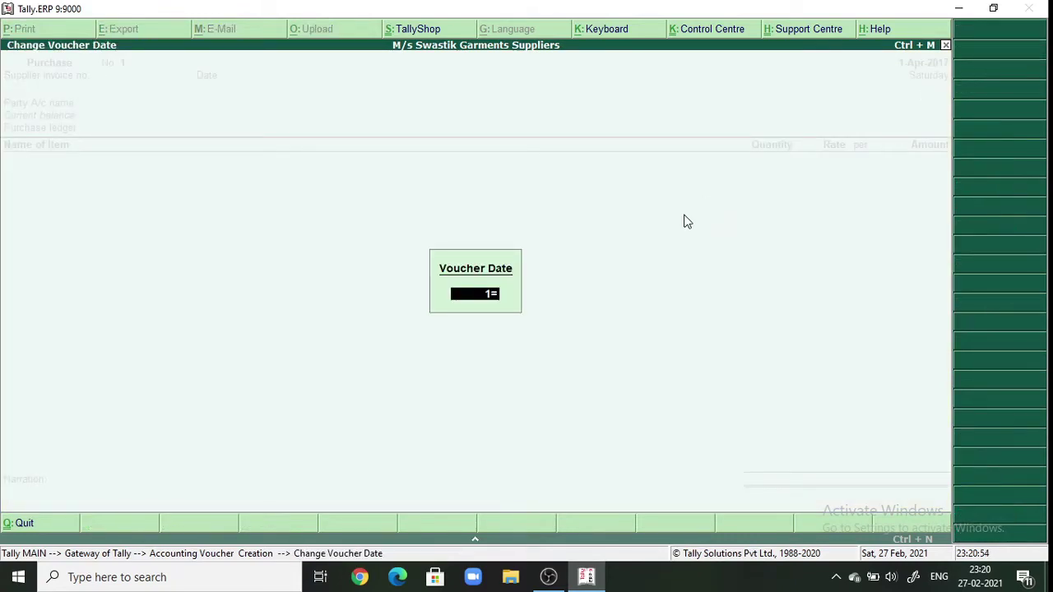
{"action": "type", "text": "7-2017"}
{"action": "key", "text": "Return"}
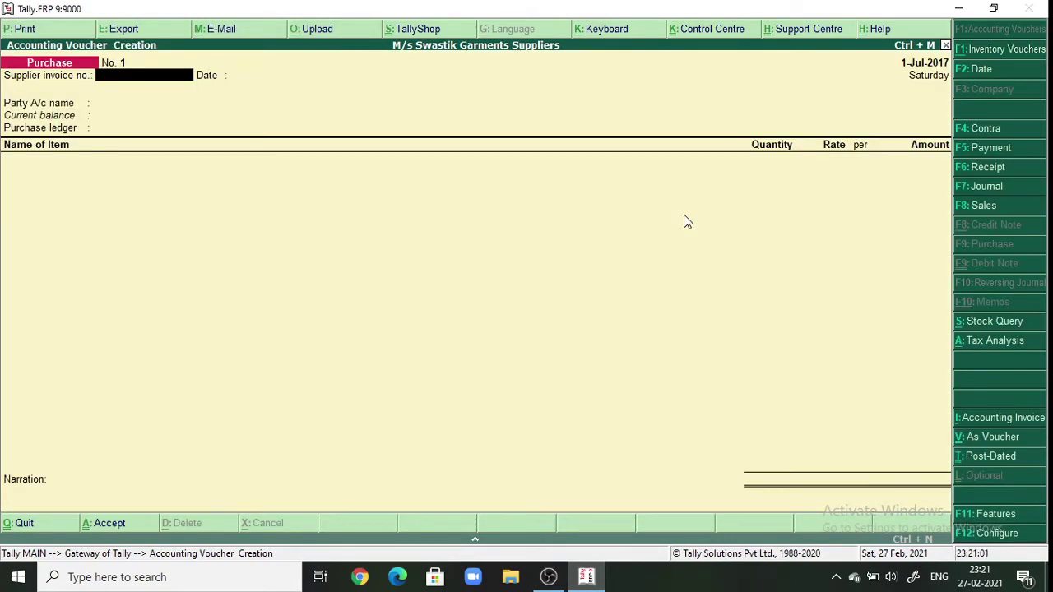
- Enter supplier invoice no. 111 and select M/s Jalaram Textiles A/c as the party
{"action": "type", "text": "111"}
{"action": "key", "text": "Return"}
{"action": "key", "text": "Return"}
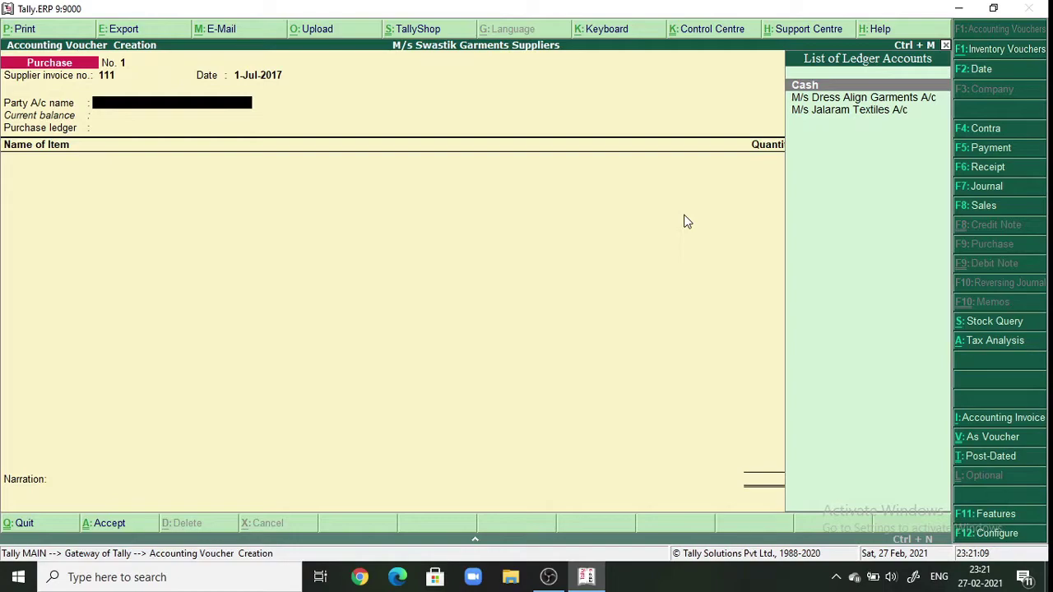
{"action": "key", "text": "Down"}
{"action": "key", "text": "Down"}
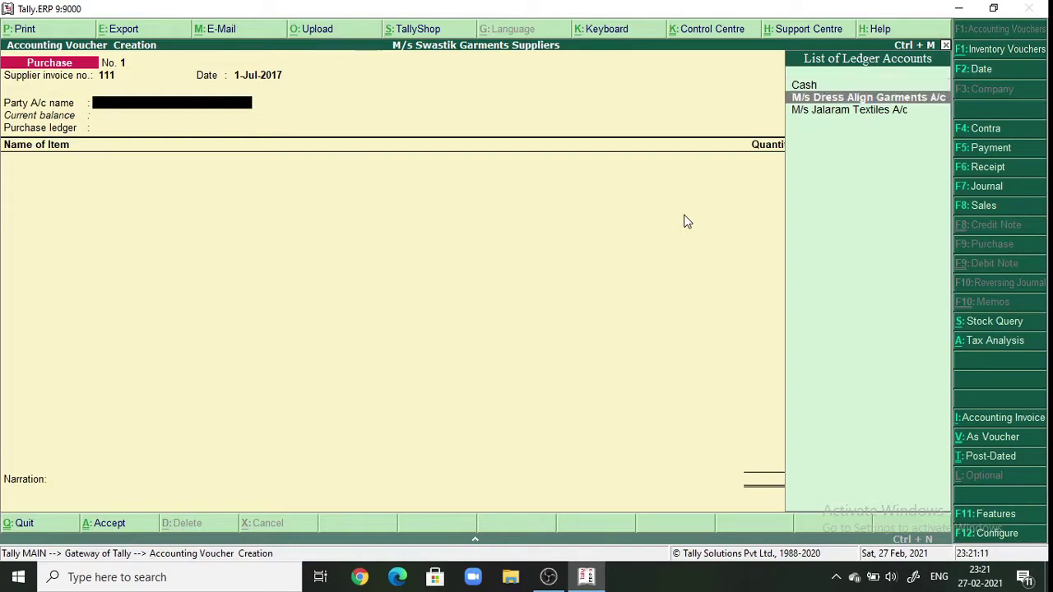
{"action": "key", "text": "Return"}
{"action": "key", "text": "Return"}
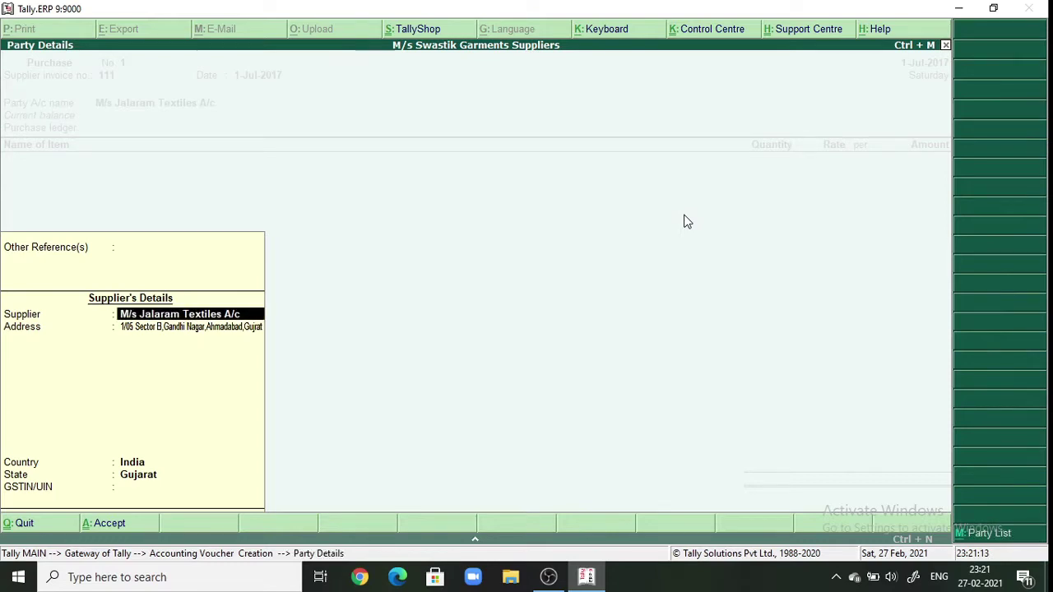
{"action": "key", "text": "Return"}
{"action": "key", "text": "Return"}
{"action": "key", "text": "Return"}
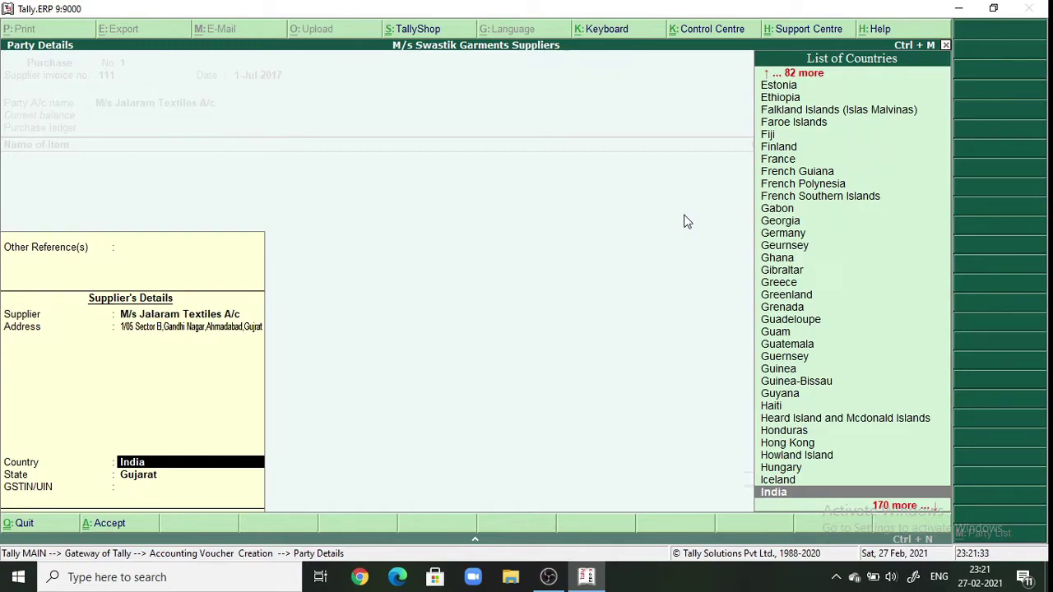
- Record the supplier's country as India and state as Gujarat in Party Details
{"action": "key", "text": "Return"}
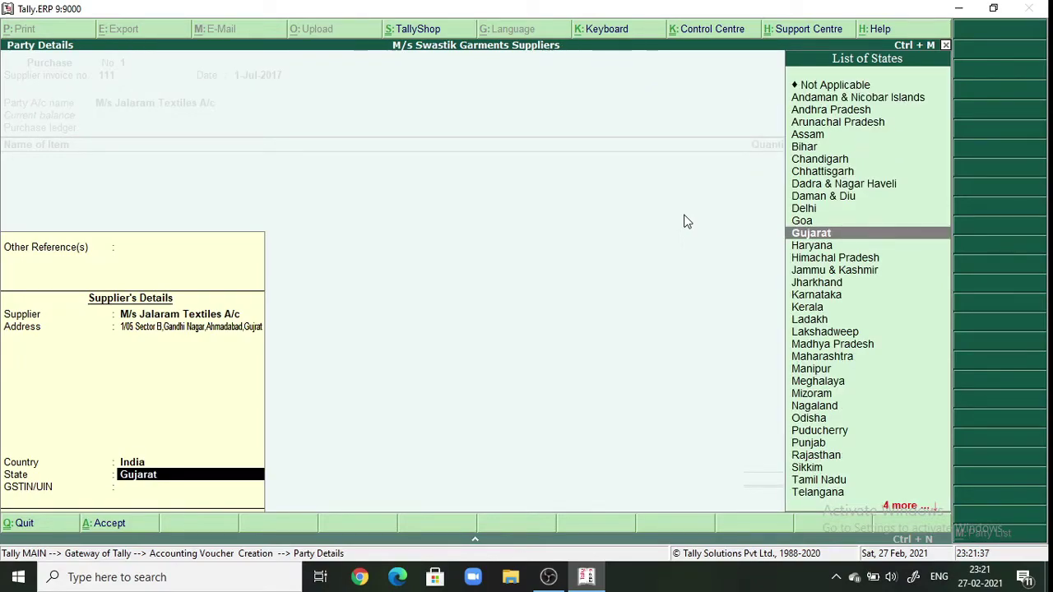
{"action": "key", "text": "Return"}
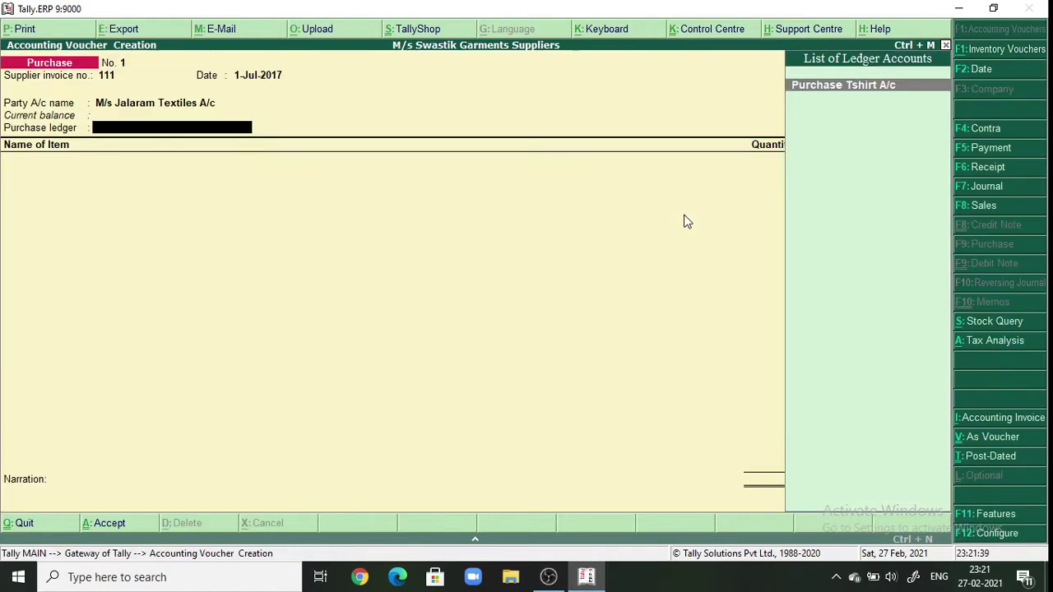
- Use Purchase Tshirt A/c and add T-Shirt: 150 pic at 450.00, amounting to 67,500.00
{"action": "key", "text": "Return"}
{"action": "key", "text": "Return"}
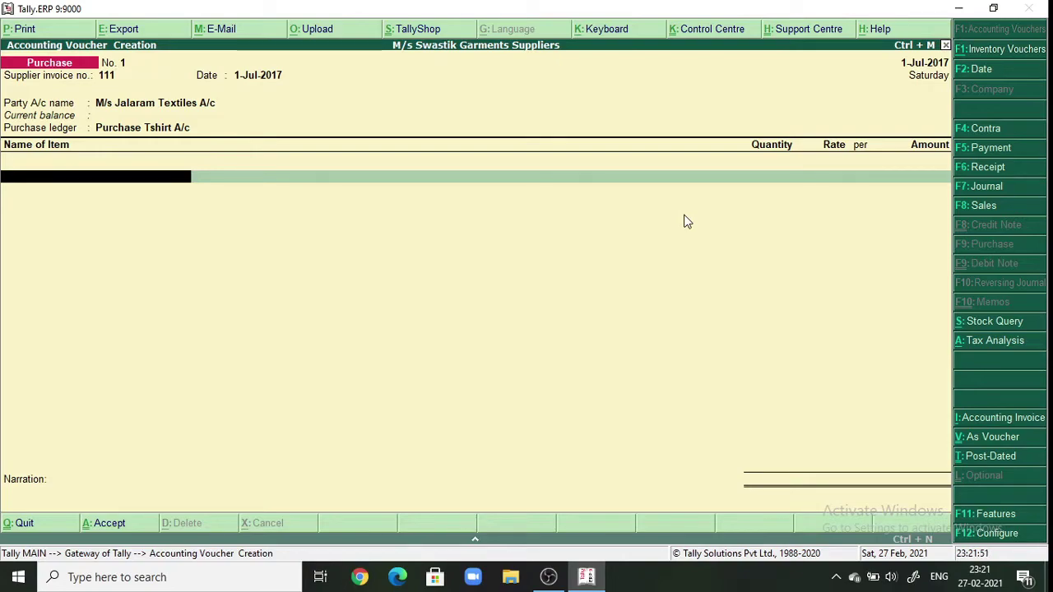
{"action": "type", "text": "T"}
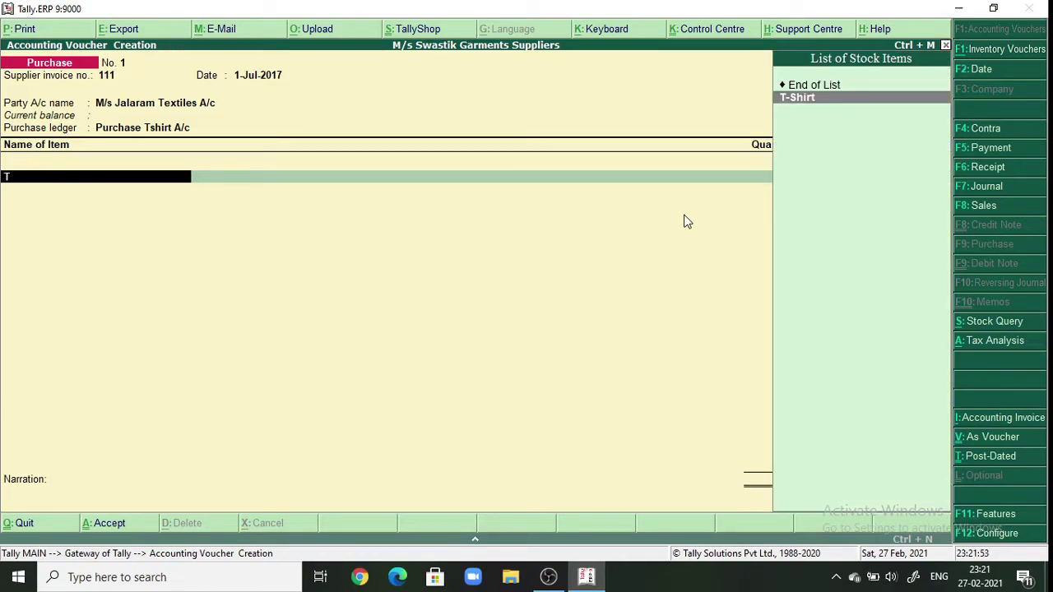
{"action": "key", "text": "Return"}
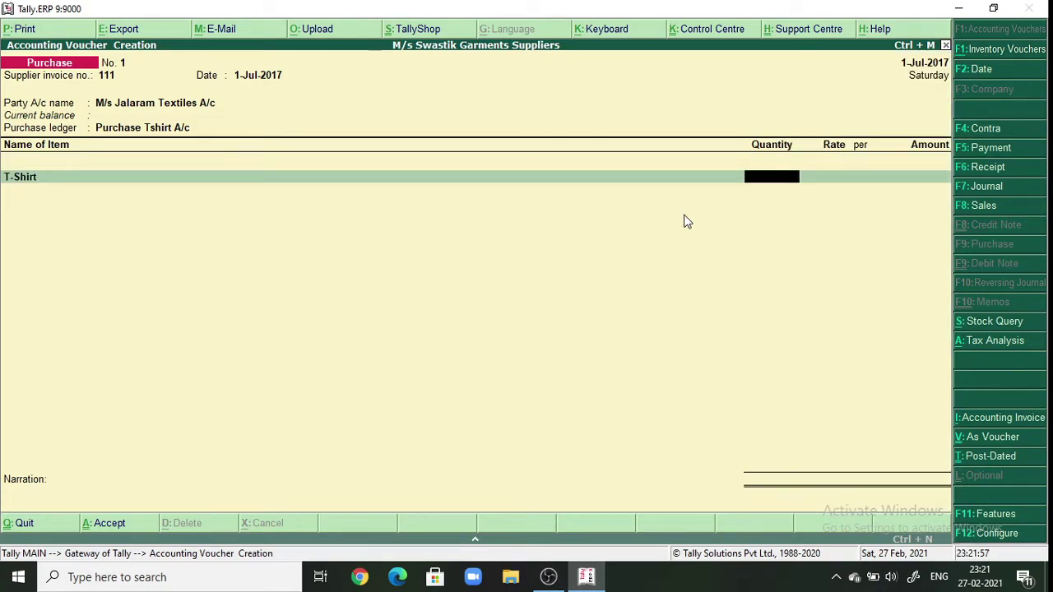
{"action": "type", "text": "150"}
{"action": "key", "text": "Return"}
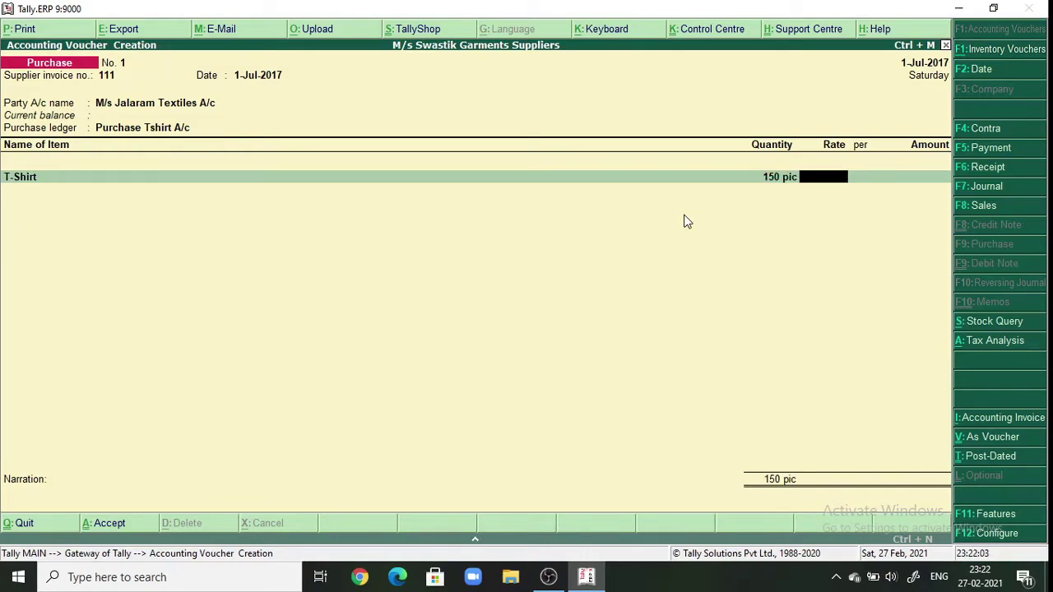
{"action": "type", "text": "450"}
{"action": "key", "text": "Return"}
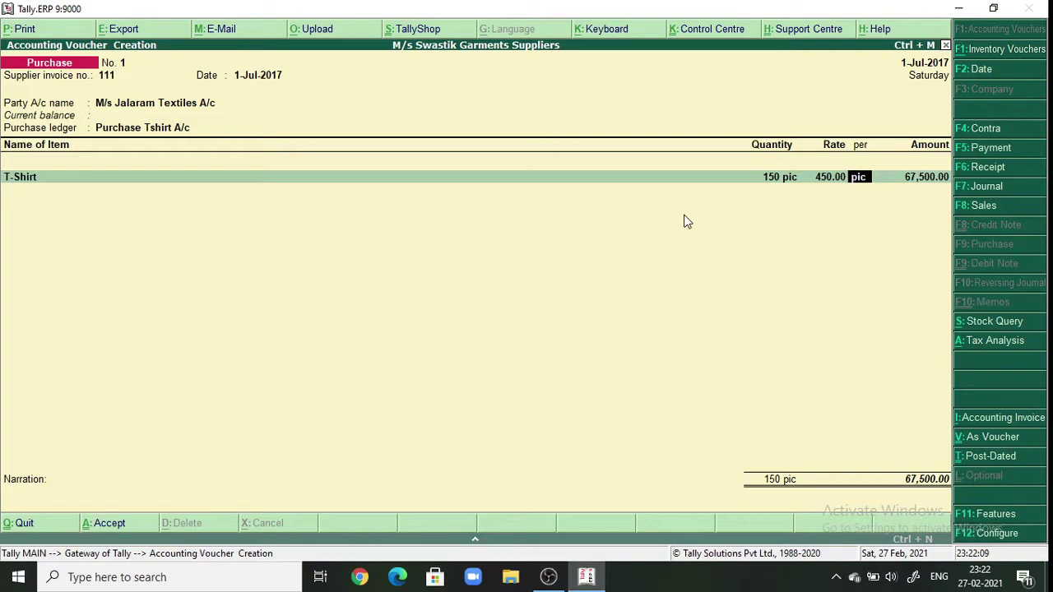
{"action": "key", "text": "Return"}
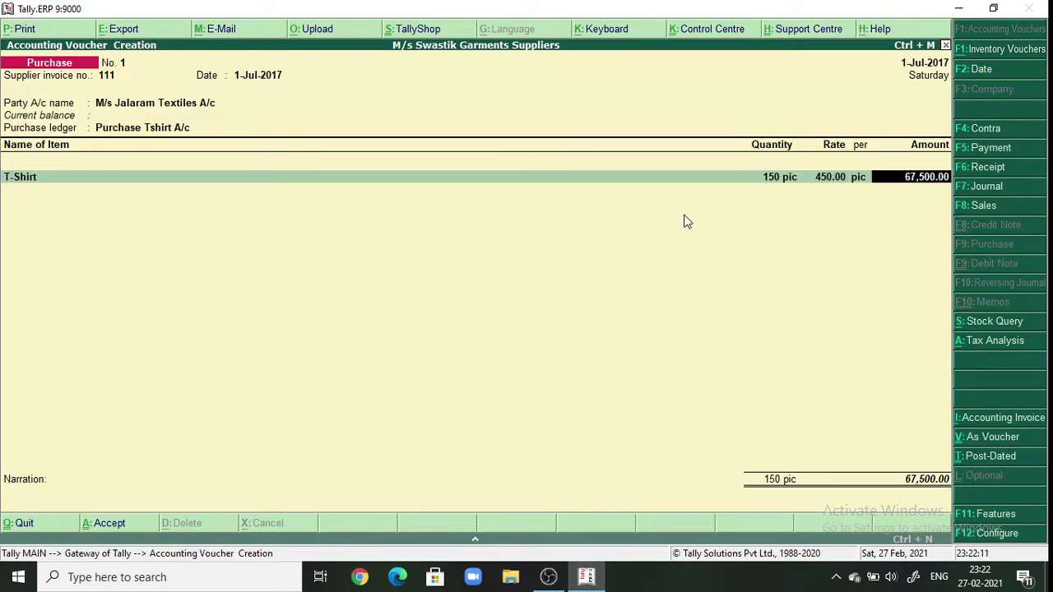
{"action": "key", "text": "Return"}
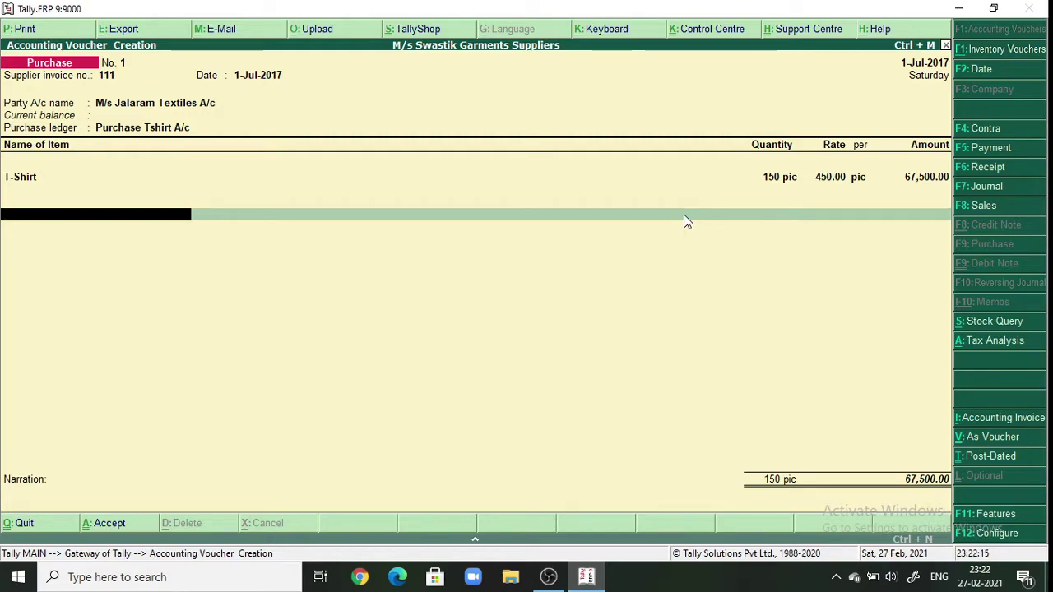
- Add an IGST A/c line of 8,100.00, bringing the purchase total to 75,600.00
{"action": "key", "text": "Return"}
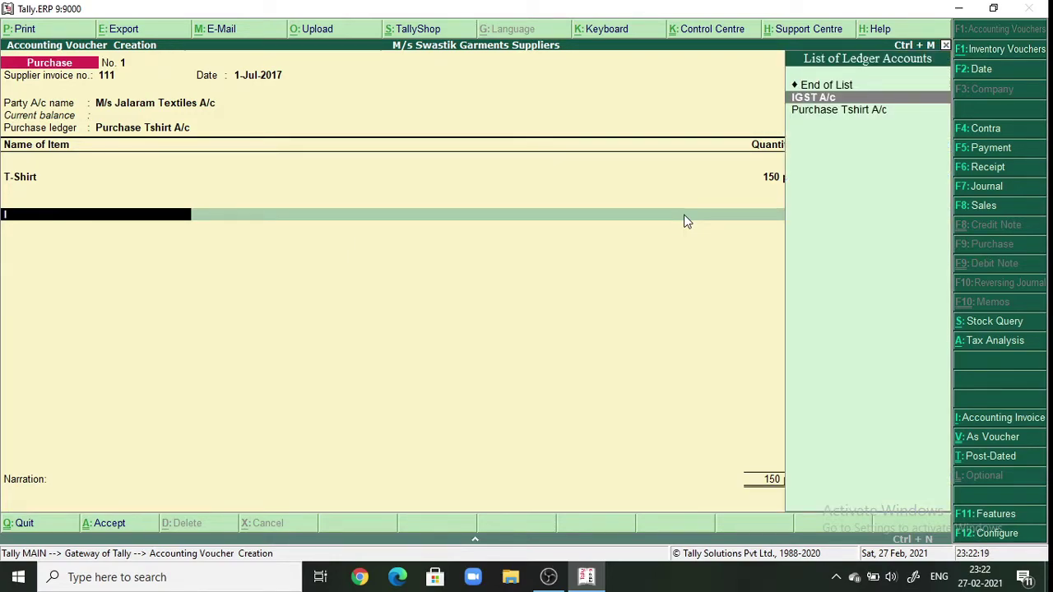
{"action": "key", "text": "Return"}
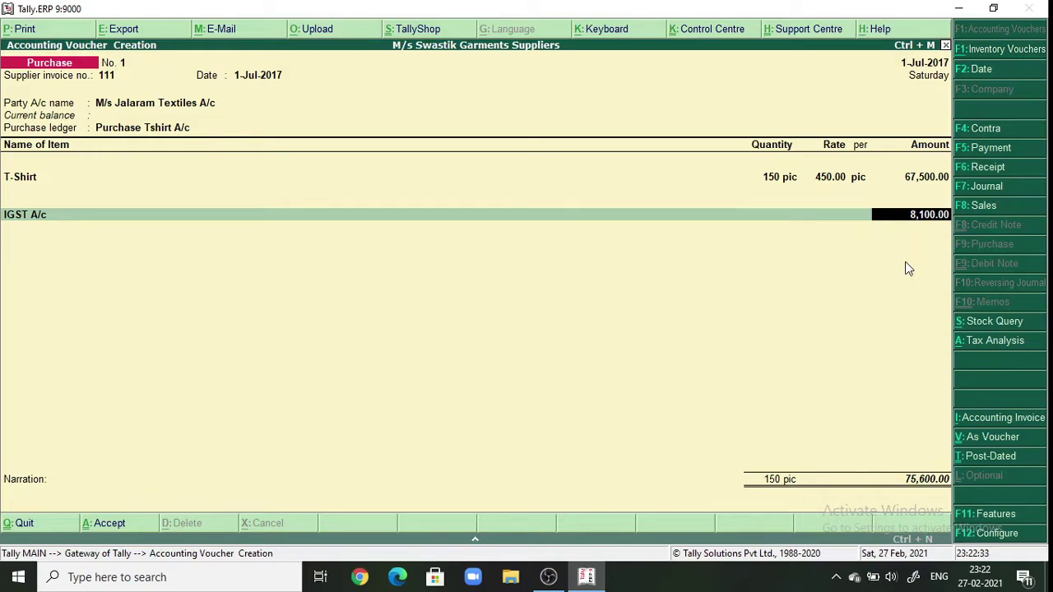
{"action": "left_click", "coordinate": [976, 345]}
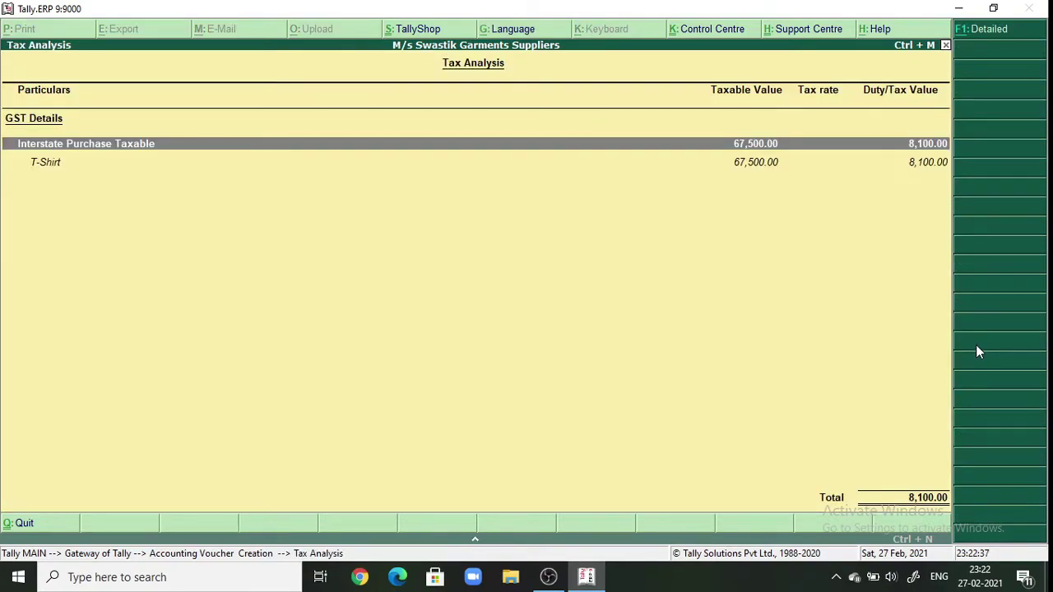
{"action": "left_click", "coordinate": [981, 39]}
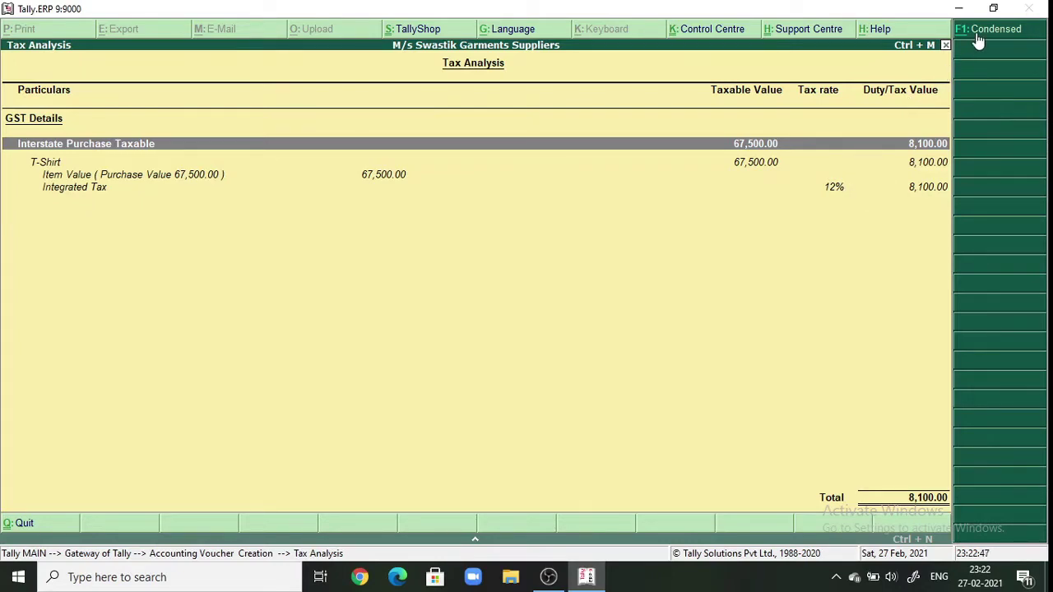
{"action": "key", "text": "Escape"}
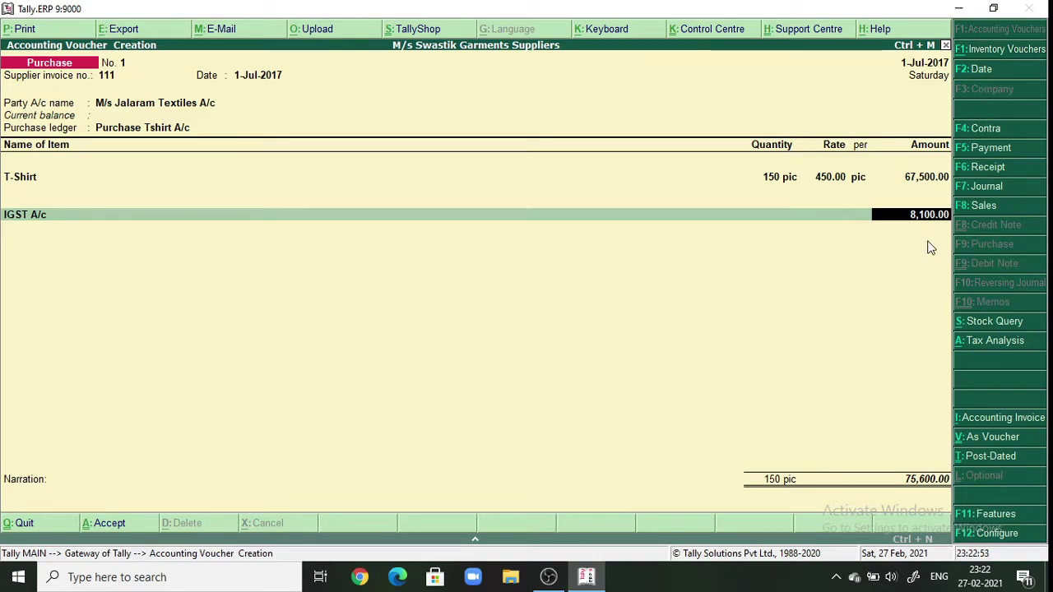
- Check the IGST amount in the calculator: 67500*12% gives 8,100
{"action": "left_click", "coordinate": [905, 540]}
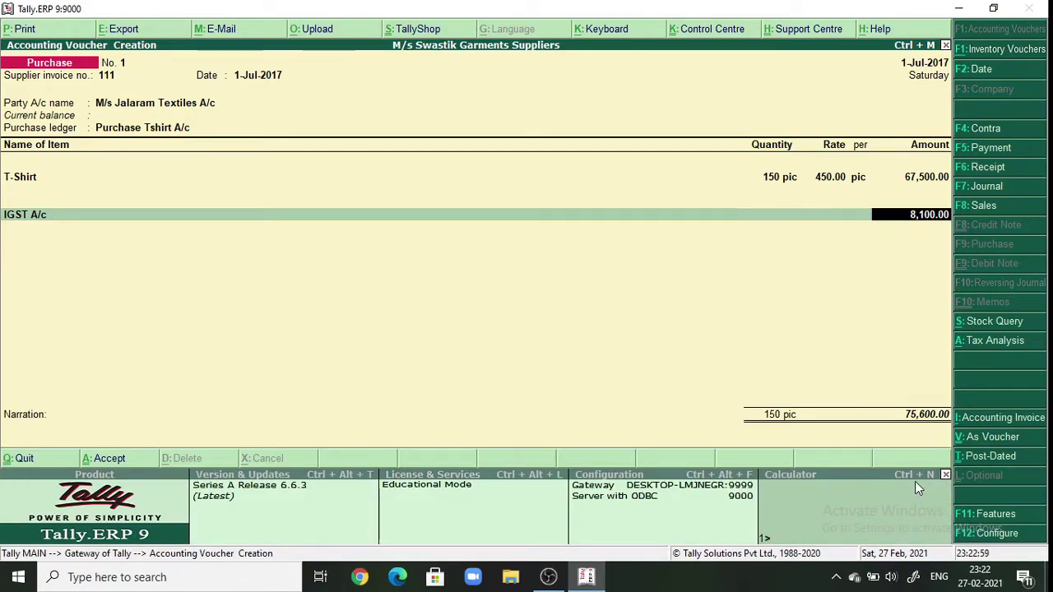
{"action": "left_click", "coordinate": [821, 499]}
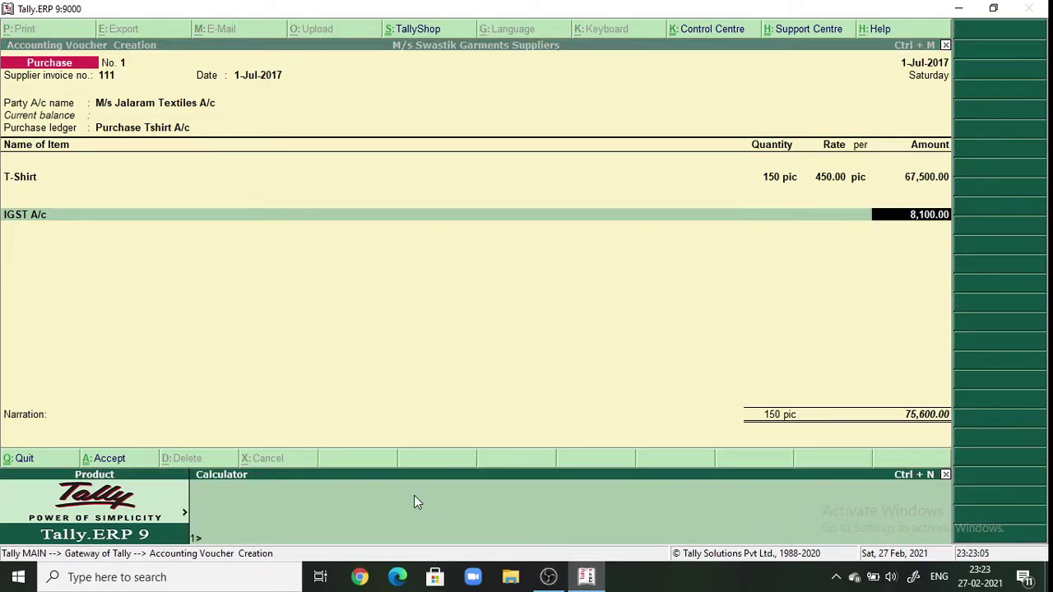
{"action": "type", "text": "67500*12"}
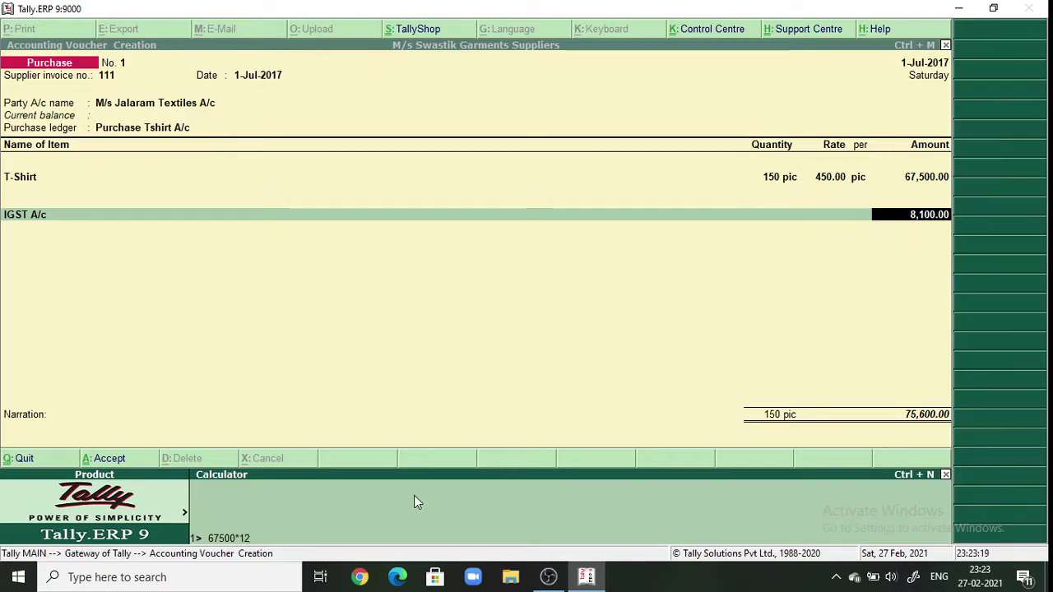
{"action": "type", "text": "%"}
{"action": "key", "text": "Return"}
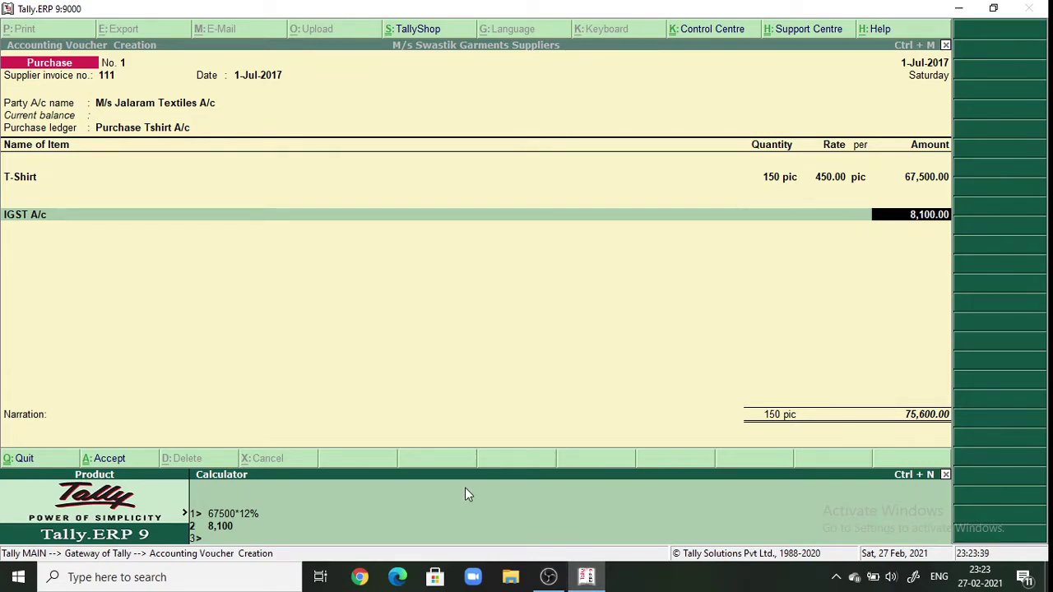
- Save purchase voucher No. 1 with narration 'being tshirt purchased'
{"action": "left_click", "coordinate": [945, 474]}
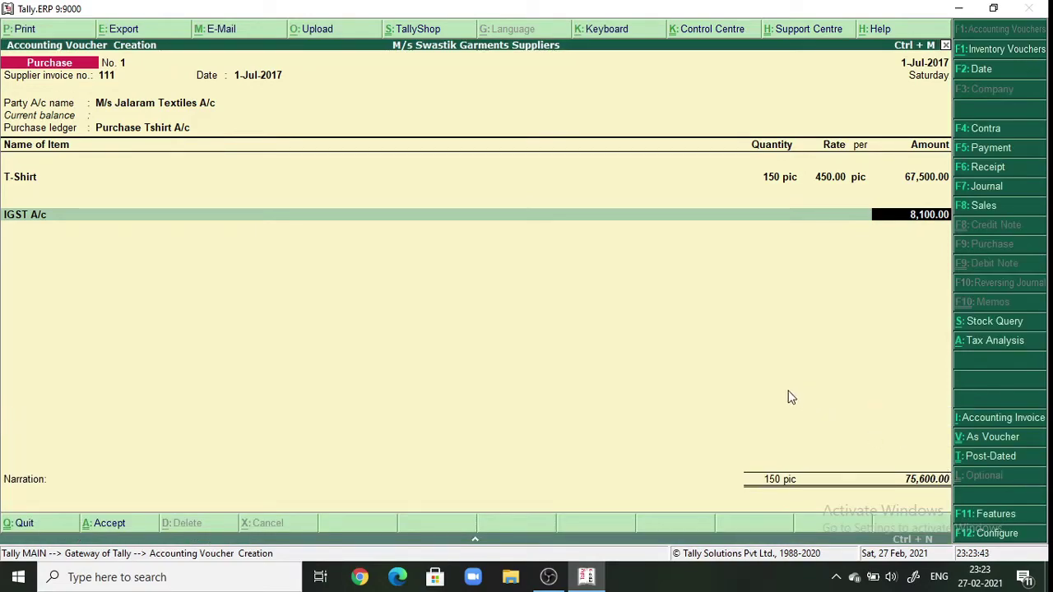
{"action": "key", "text": "Return"}
{"action": "key", "text": "Return"}
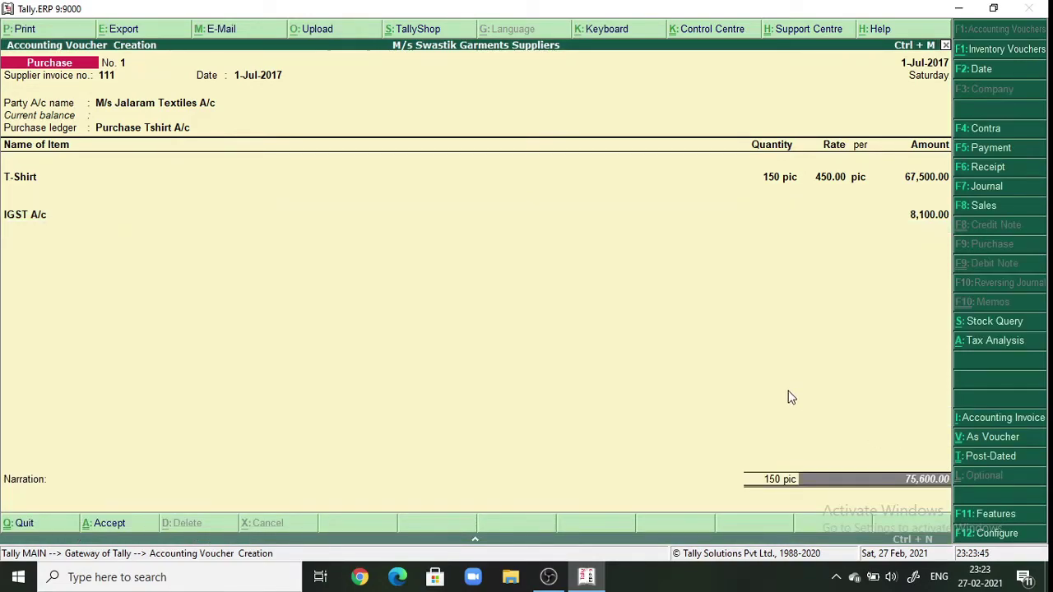
{"action": "key", "text": "Return"}
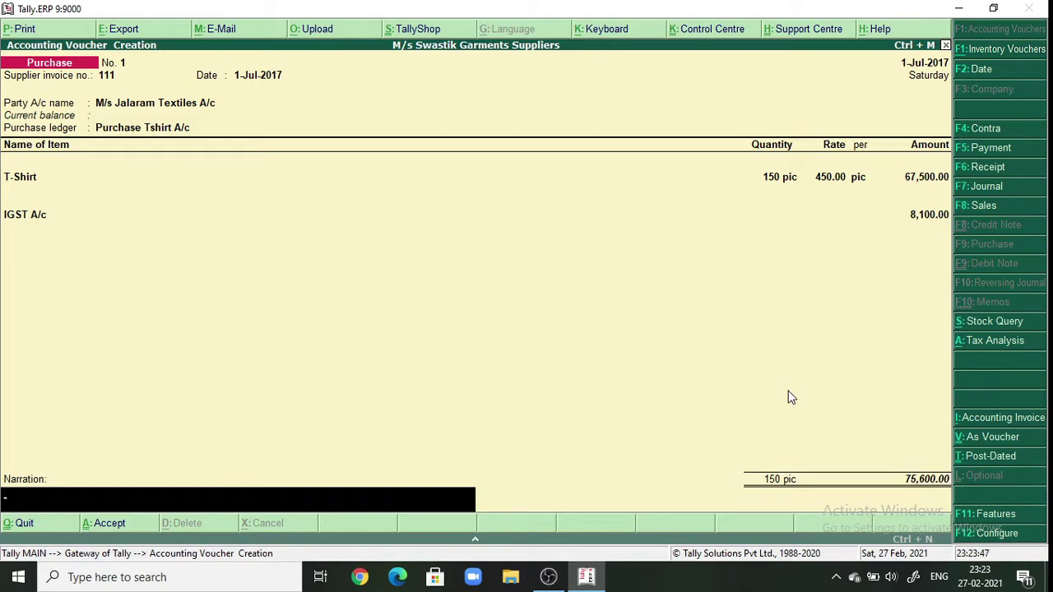
{"action": "type", "text": "being ts"}
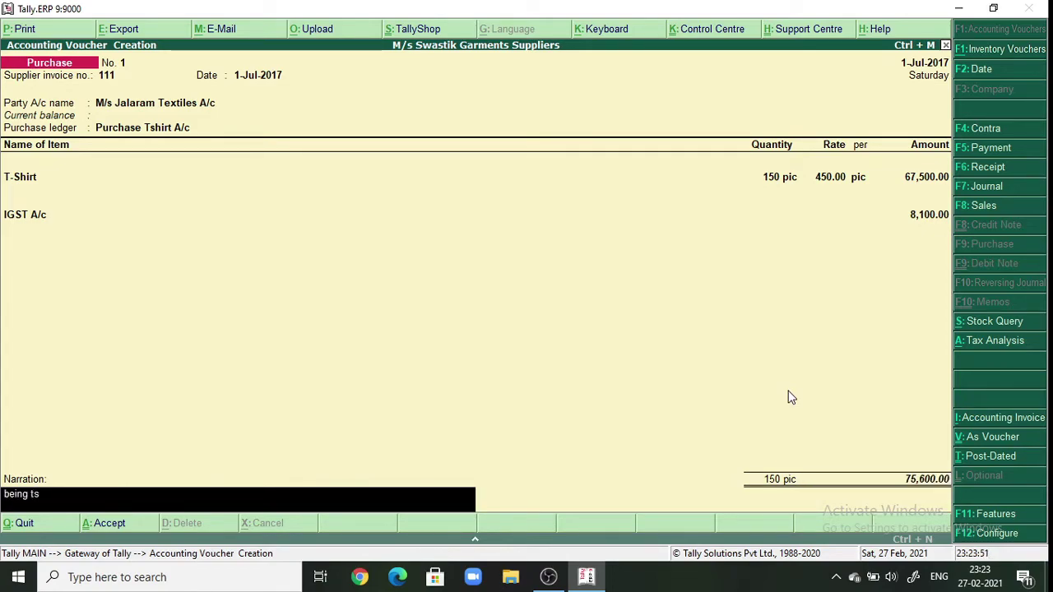
{"action": "type", "text": "hirt"}
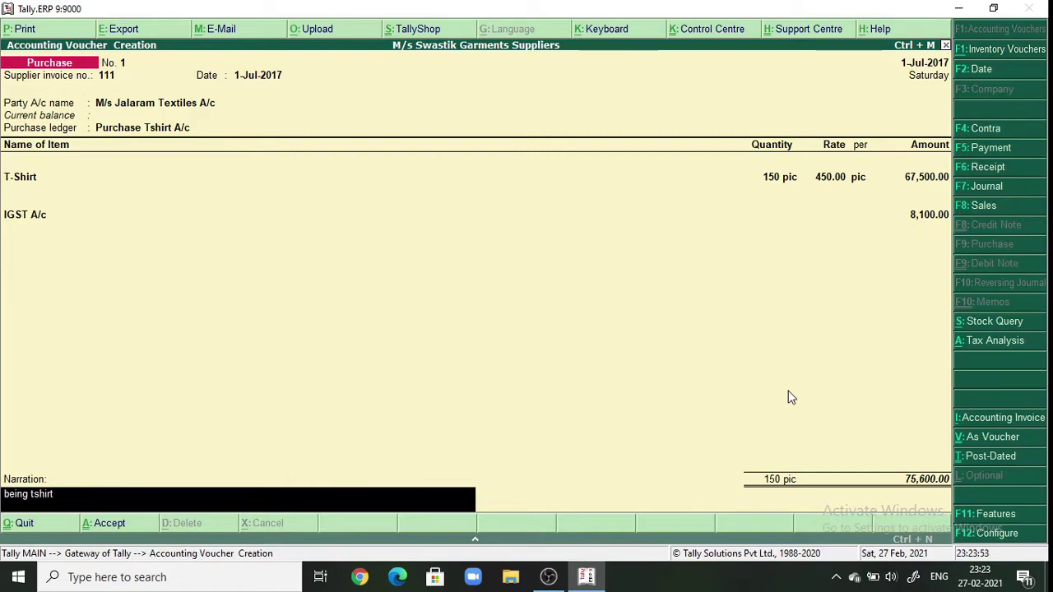
{"action": "type", "text": " purchased"}
{"action": "key", "text": "Return"}
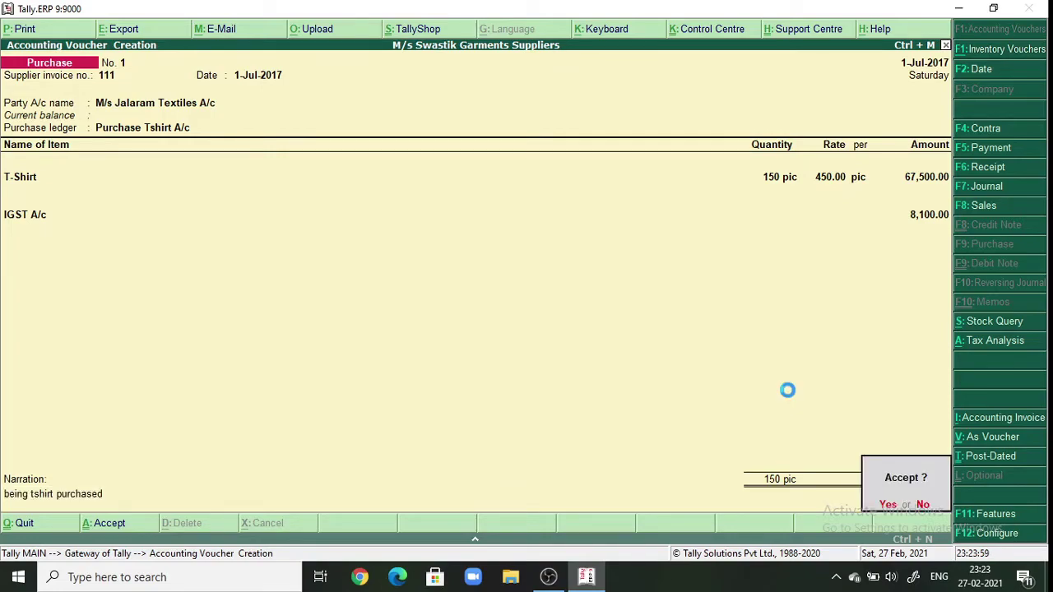
{"action": "key", "text": "Return"}
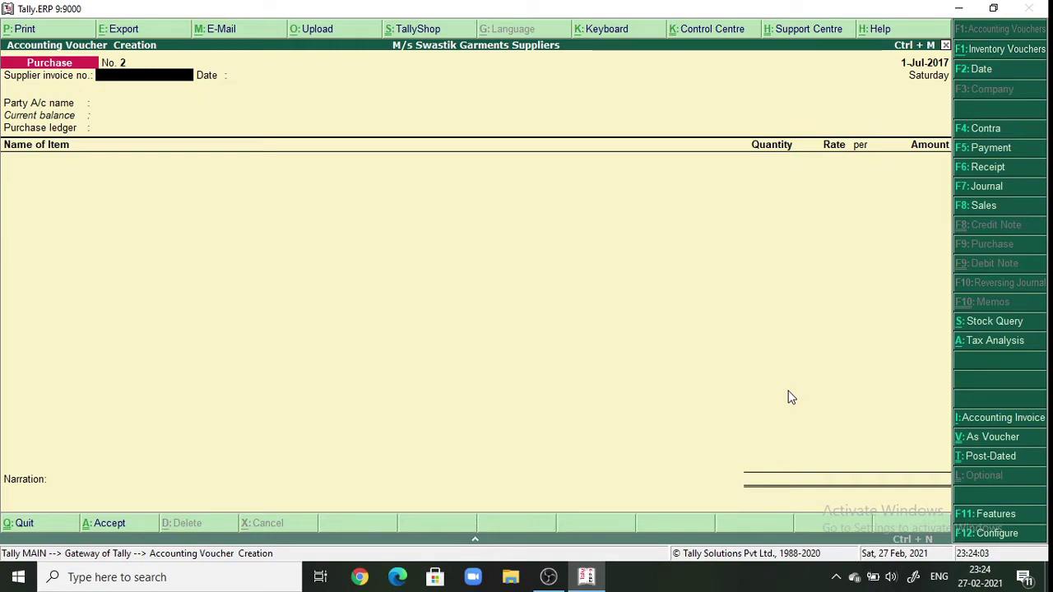
- Switch from the purchase voucher to a new Sales voucher
{"action": "left_click", "coordinate": [987, 205]}
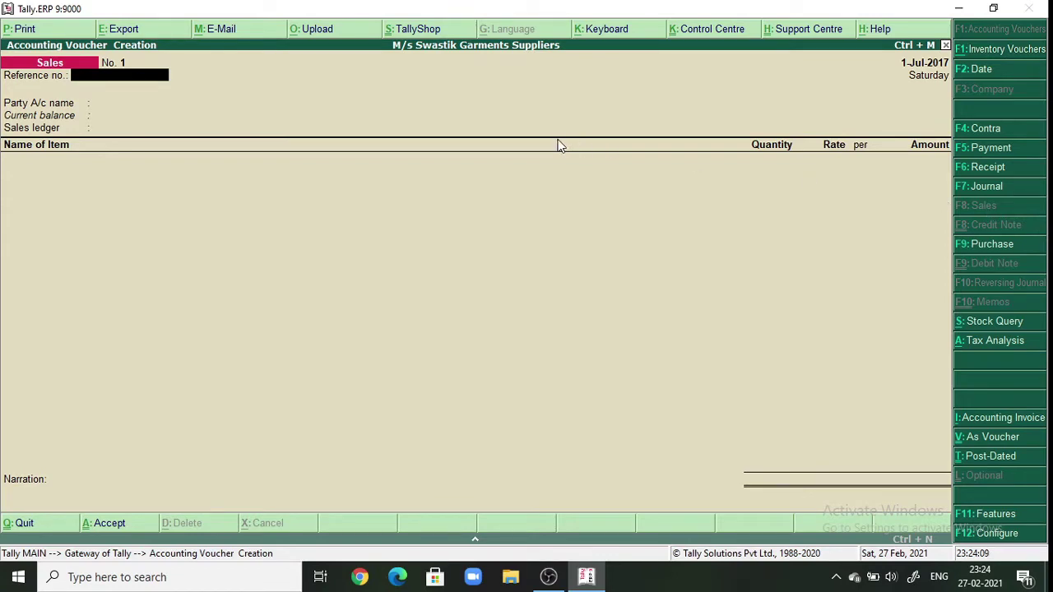
{"action": "type", "text": "111"}
{"action": "key", "text": "BackSpace"}
{"action": "type", "text": "3"}
- Date the sales voucher 2-7-2017 and enter reference number 112
{"action": "left_click", "coordinate": [995, 71]}
{"action": "key", "text": "BackSpace"}
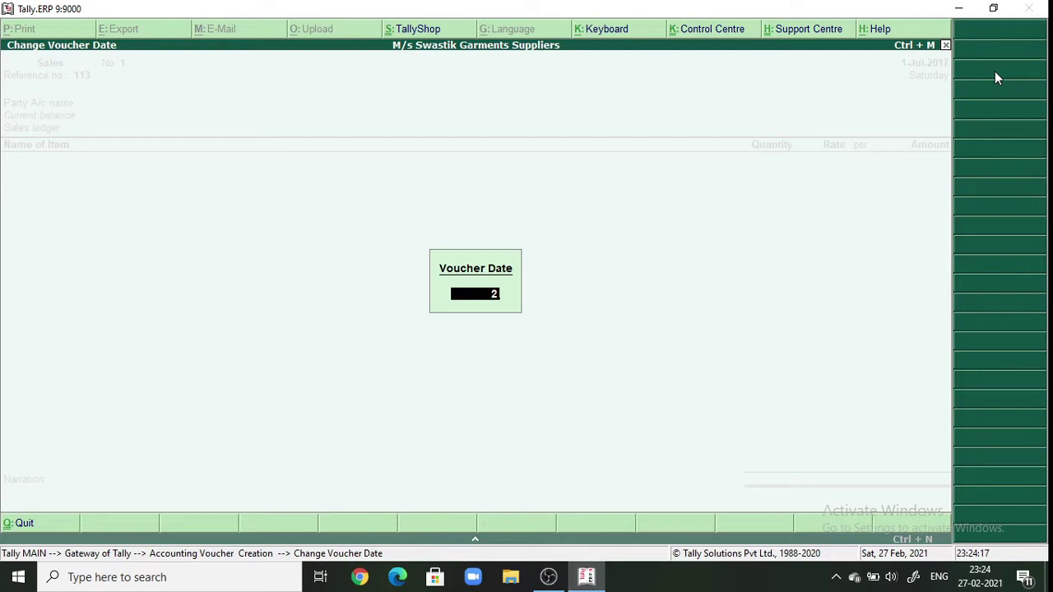
{"action": "type", "text": "2-7-2017"}
{"action": "key", "text": "Return"}
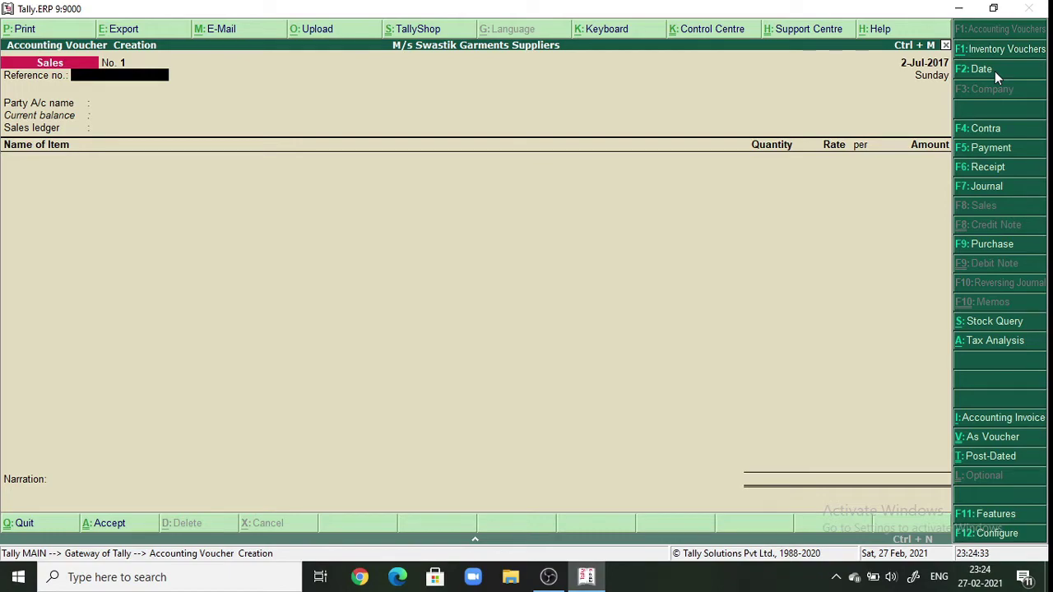
{"action": "type", "text": "112"}
{"action": "key", "text": "Return"}
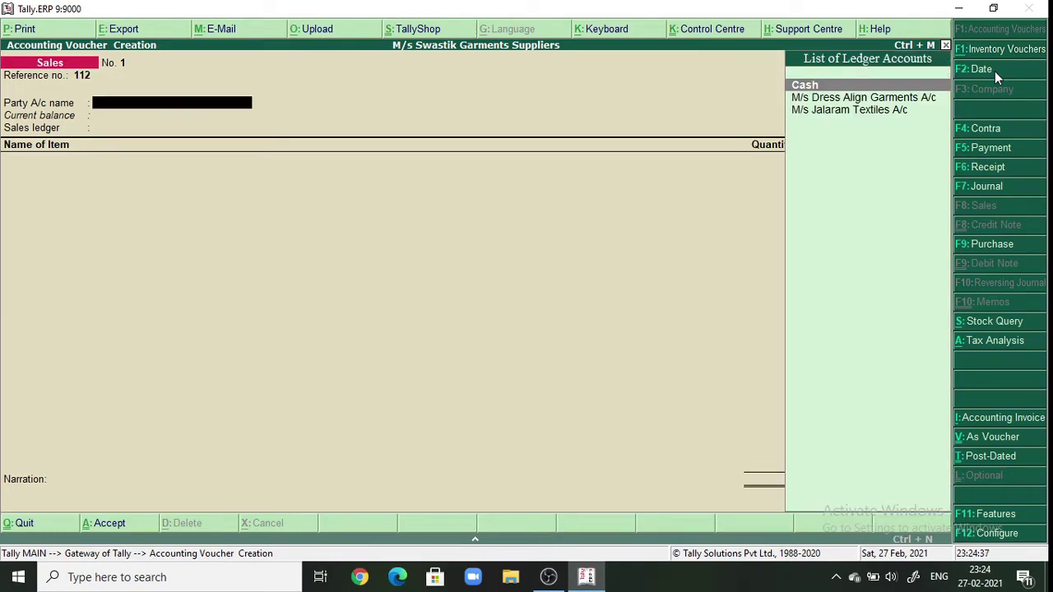
- Select M/s Dress Align Garments A/c as party and accept its Maharashtra buyer details
{"action": "key", "text": "Down"}
{"action": "key", "text": "Return"}
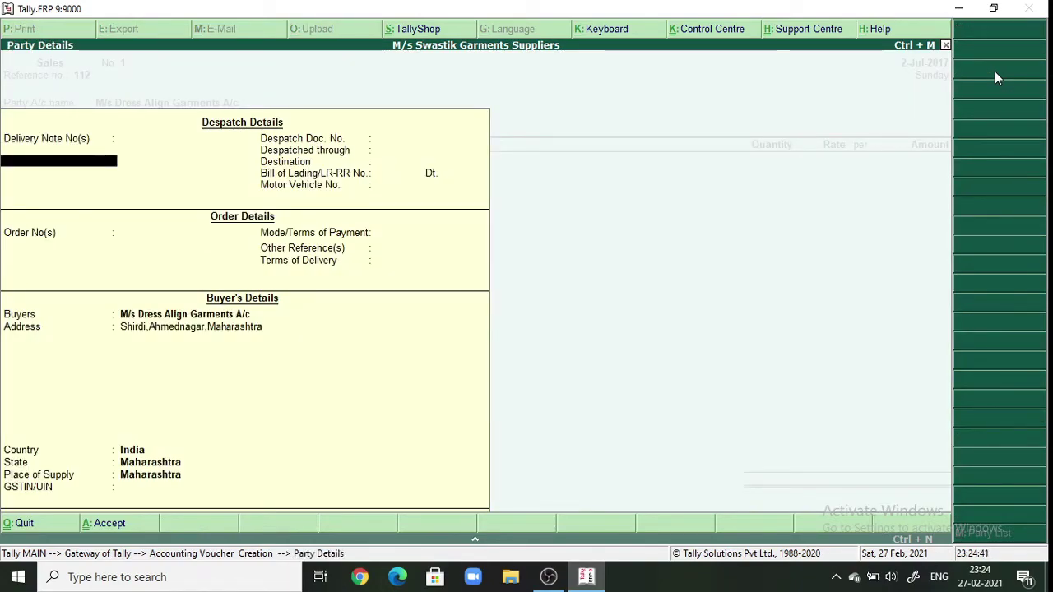
{"action": "key", "text": "Return"}
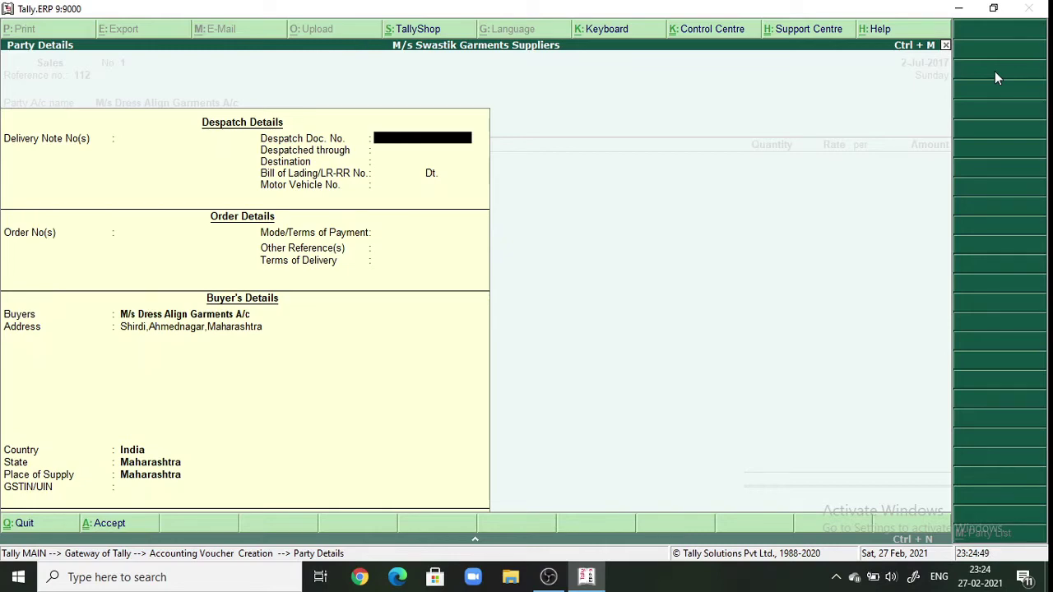
{"action": "key", "text": "Return"}
{"action": "key", "text": "Return"}
{"action": "key", "text": "Return"}
{"action": "key", "text": "Return"}
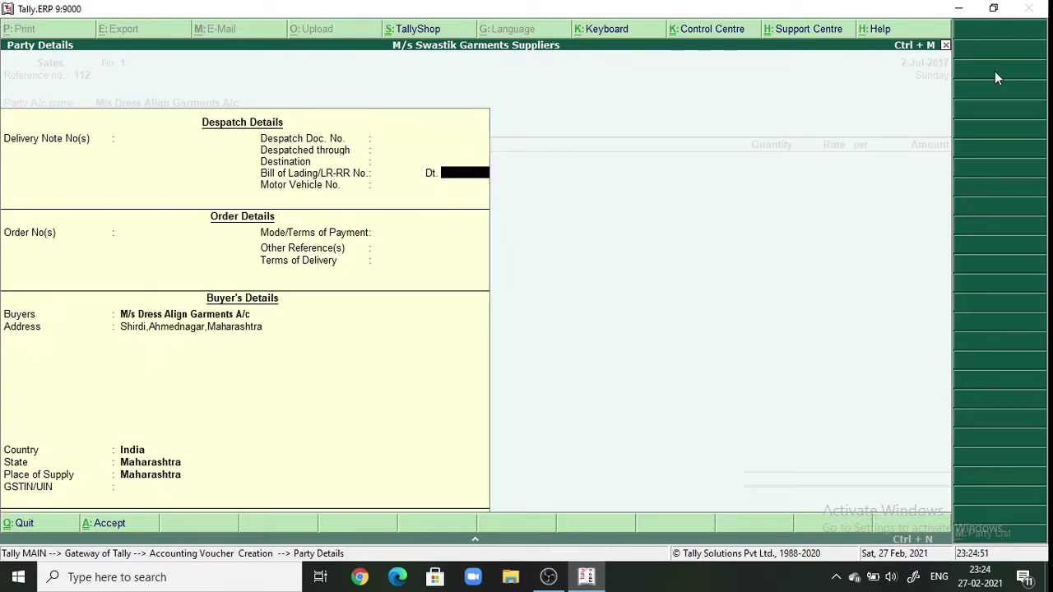
{"action": "key", "text": "Return"}
{"action": "key", "text": "Return"}
{"action": "key", "text": "Return"}
{"action": "key", "text": "Return"}
{"action": "key", "text": "Return"}
{"action": "key", "text": "Return"}
{"action": "key", "text": "Return"}
{"action": "key", "text": "Return"}
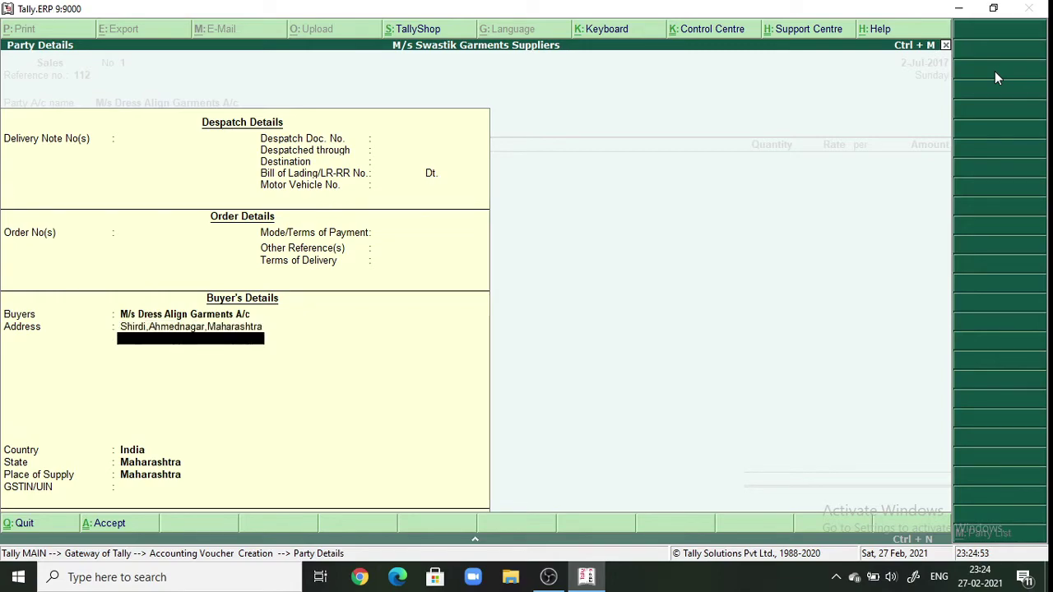
{"action": "key", "text": "Return"}
{"action": "key", "text": "Return"}
{"action": "key", "text": "Return"}
{"action": "key", "text": "Return"}
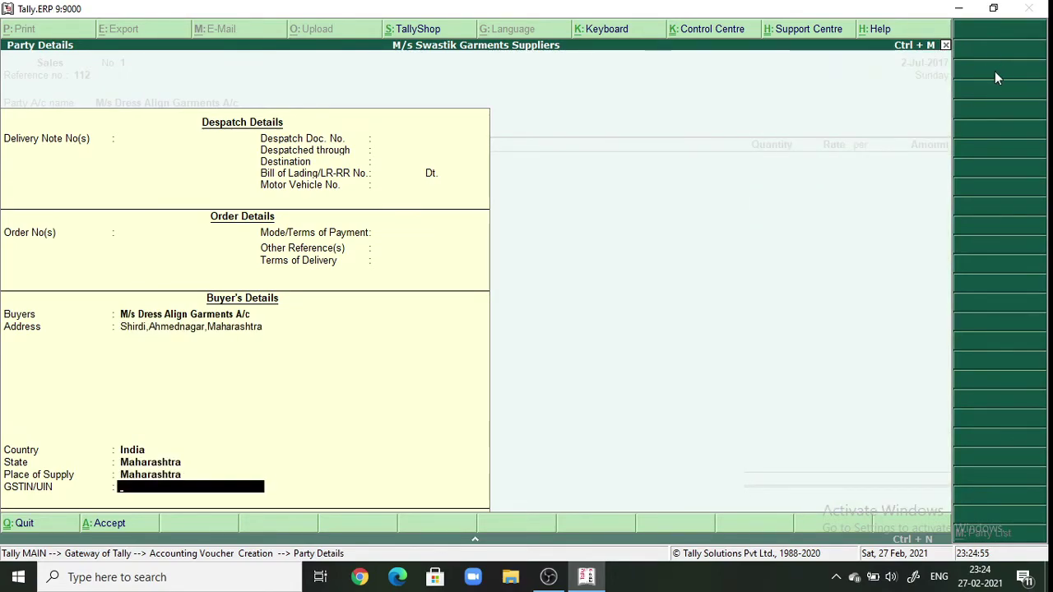
{"action": "key", "text": "Return"}
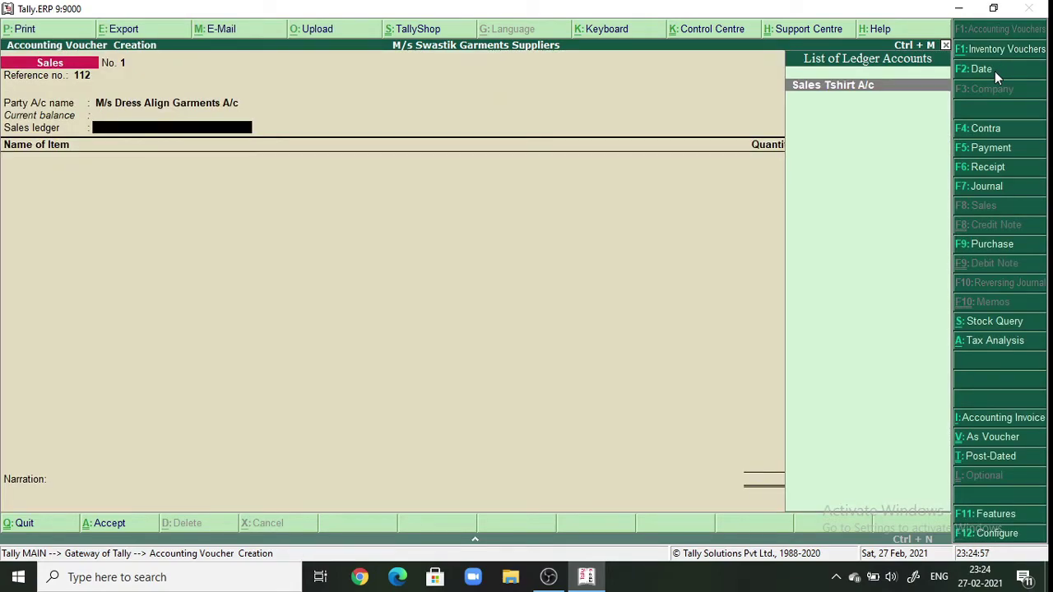
- Use Sales Tshirt A/c and add T-Shirt: 100 pic at 600.00, totalling 60,000.00
{"action": "key", "text": "Return"}
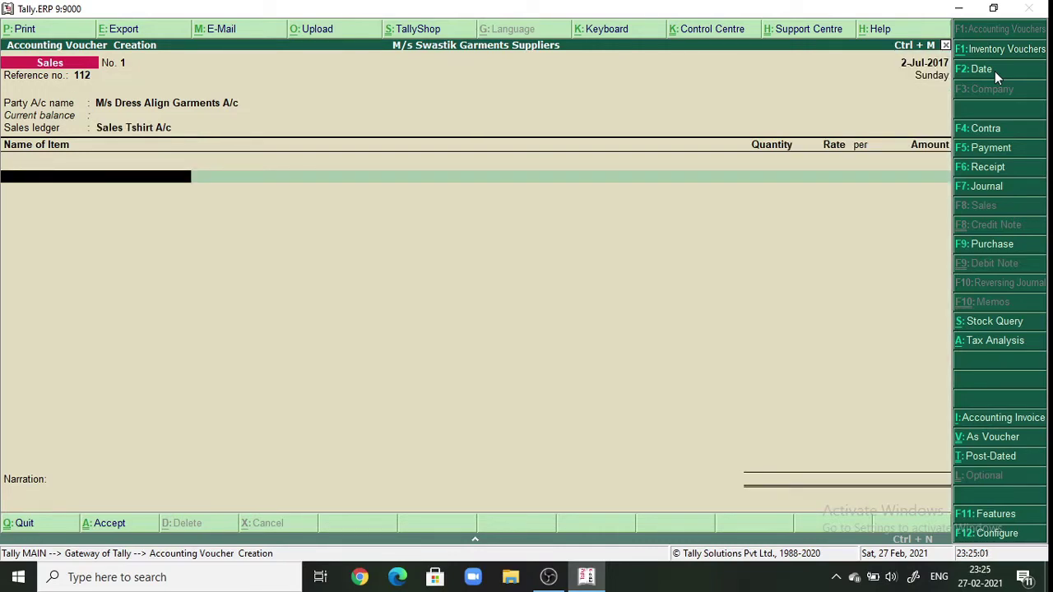
{"action": "type", "text": "T"}
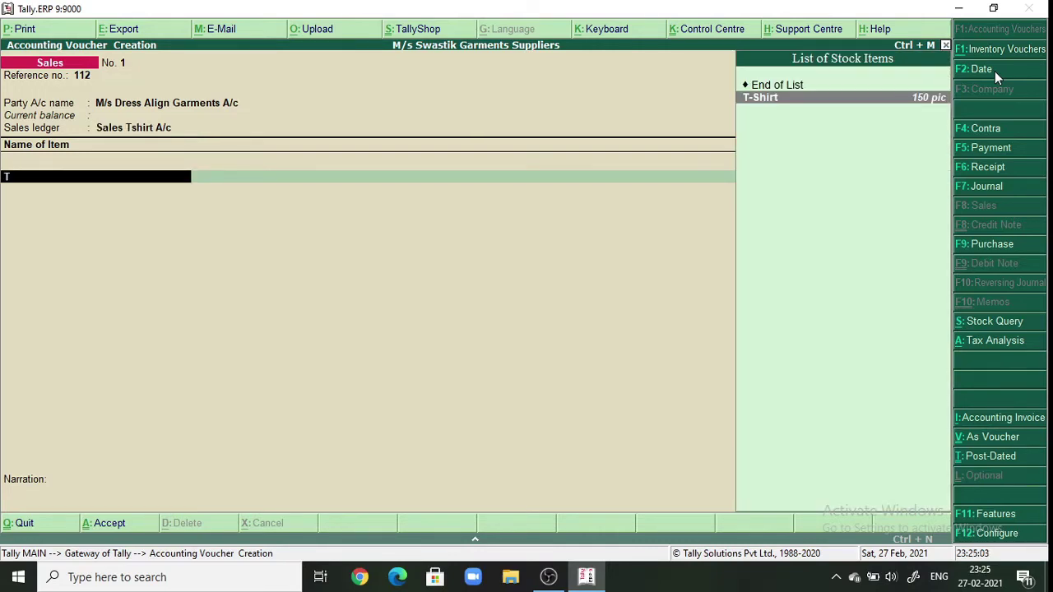
{"action": "key", "text": "Return"}
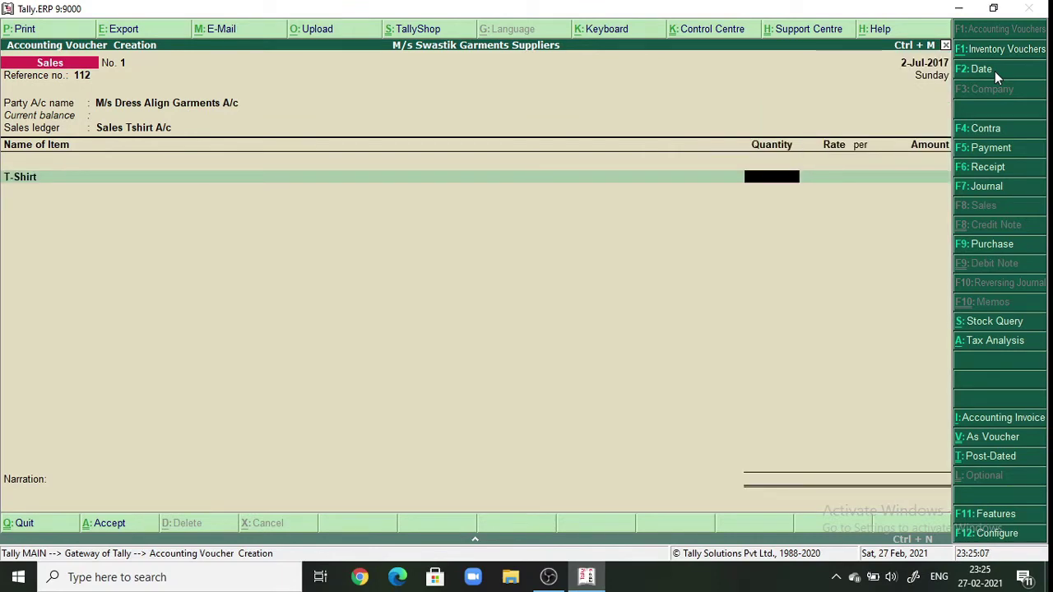
{"action": "type", "text": "100"}
{"action": "key", "text": "Return"}
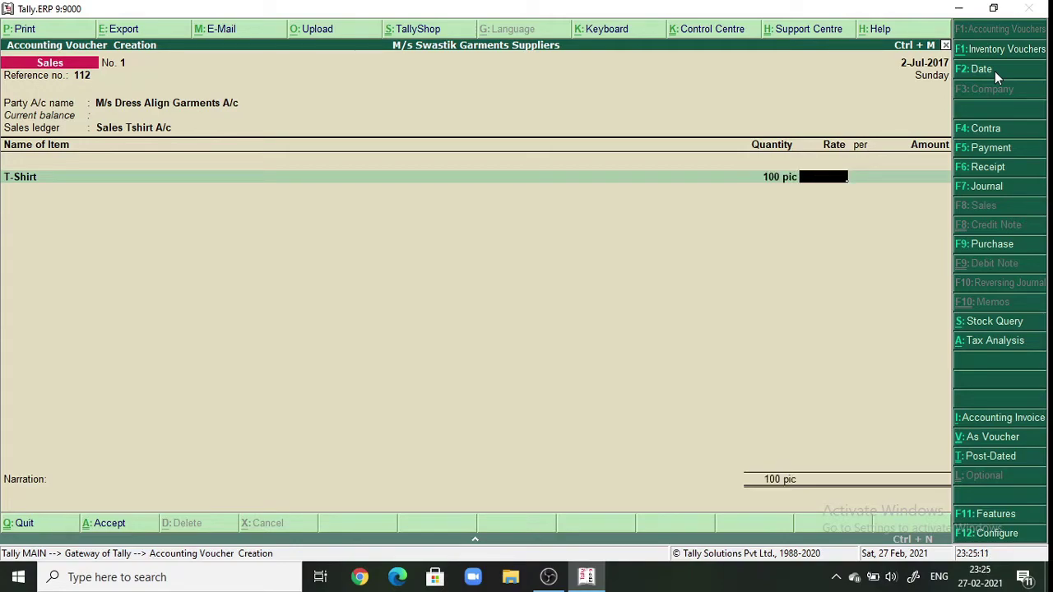
{"action": "type", "text": "600"}
{"action": "key", "text": "Return"}
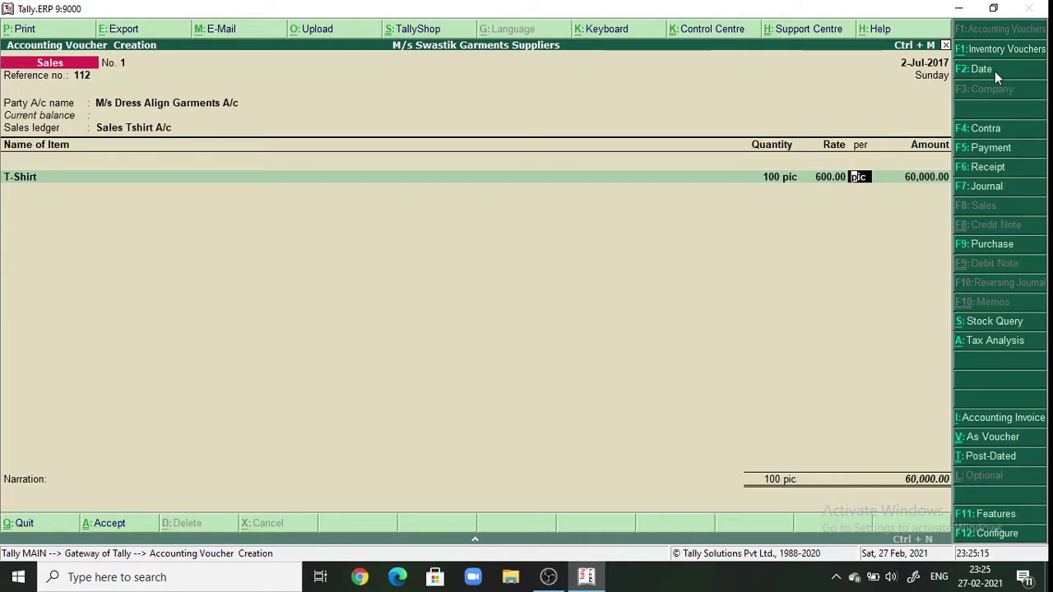
{"action": "key", "text": "Return"}
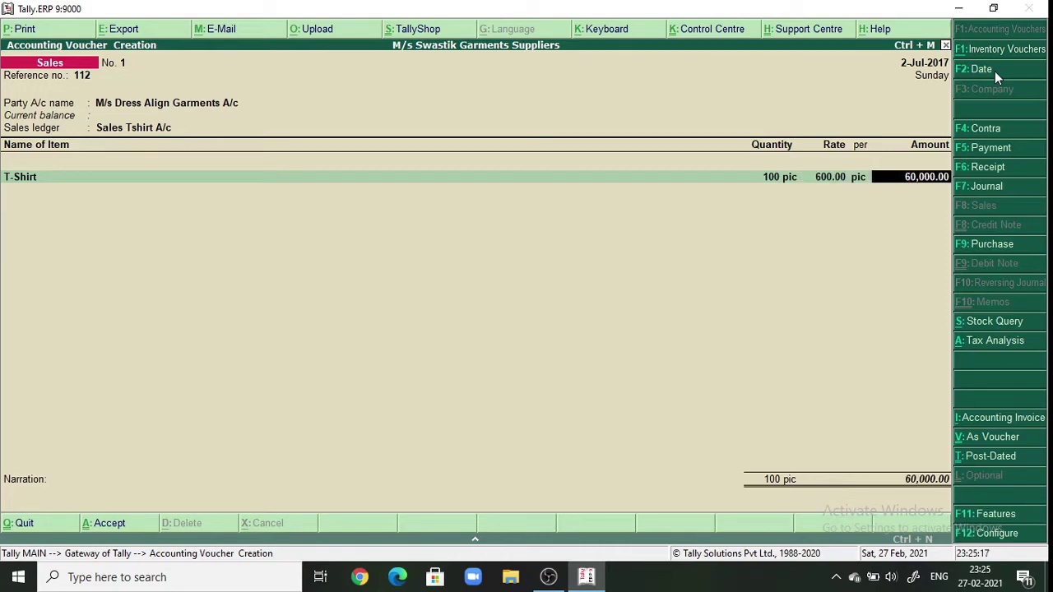
{"action": "key", "text": "Return"}
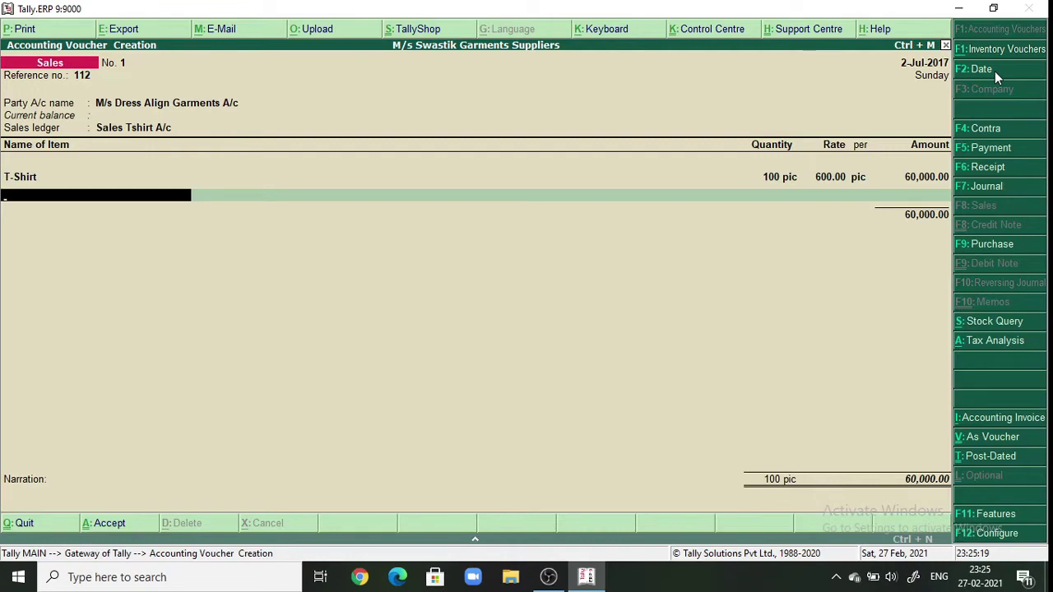
{"action": "key", "text": "Return"}
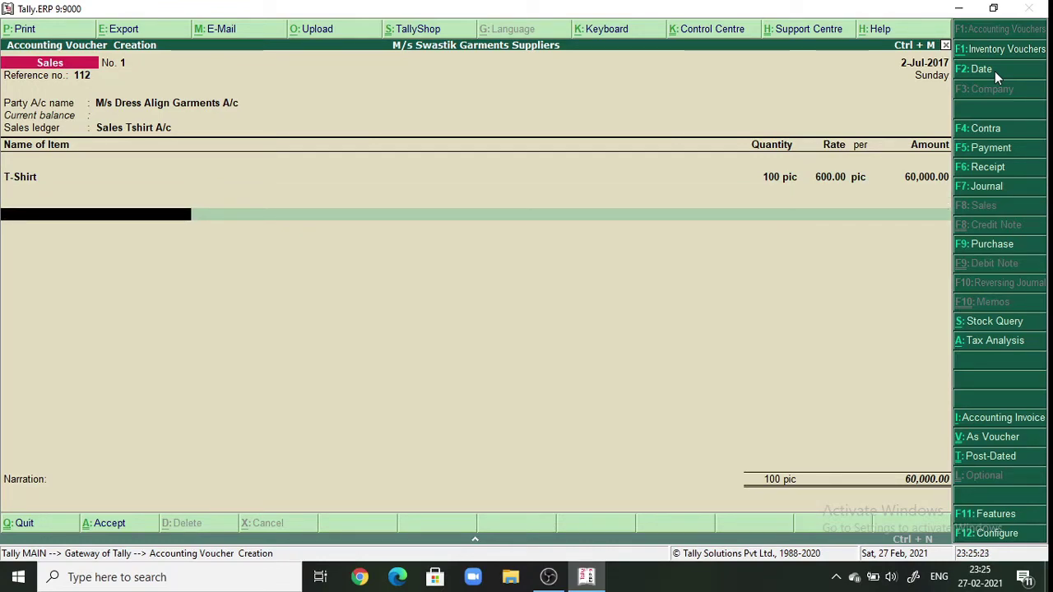
- Add CGST A/C and SGST A/c lines of 3,600.00 each, totalling 67,200.00
{"action": "type", "text": "C"}
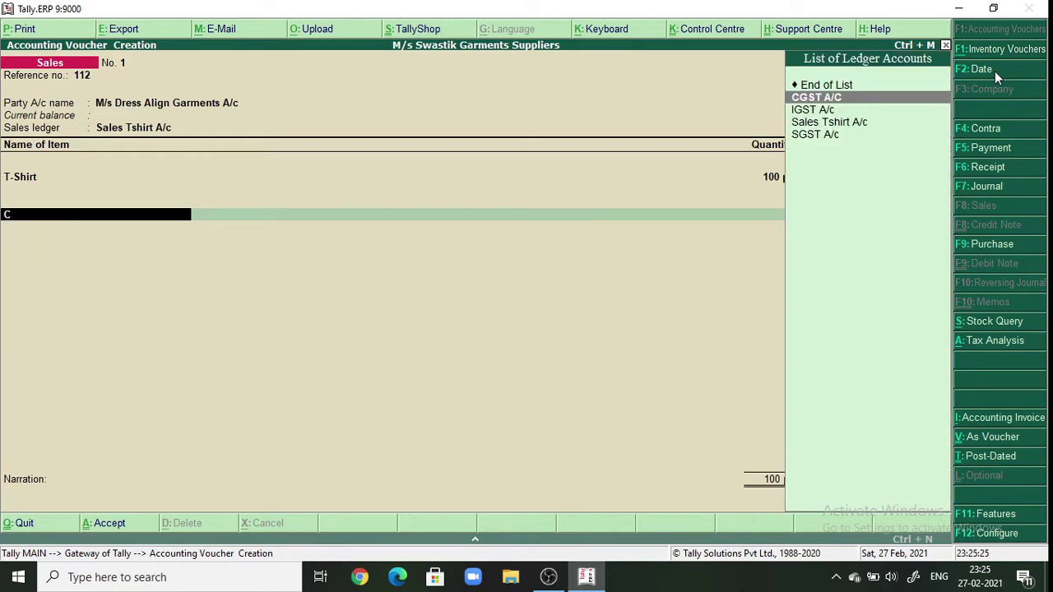
{"action": "key", "text": "Return"}
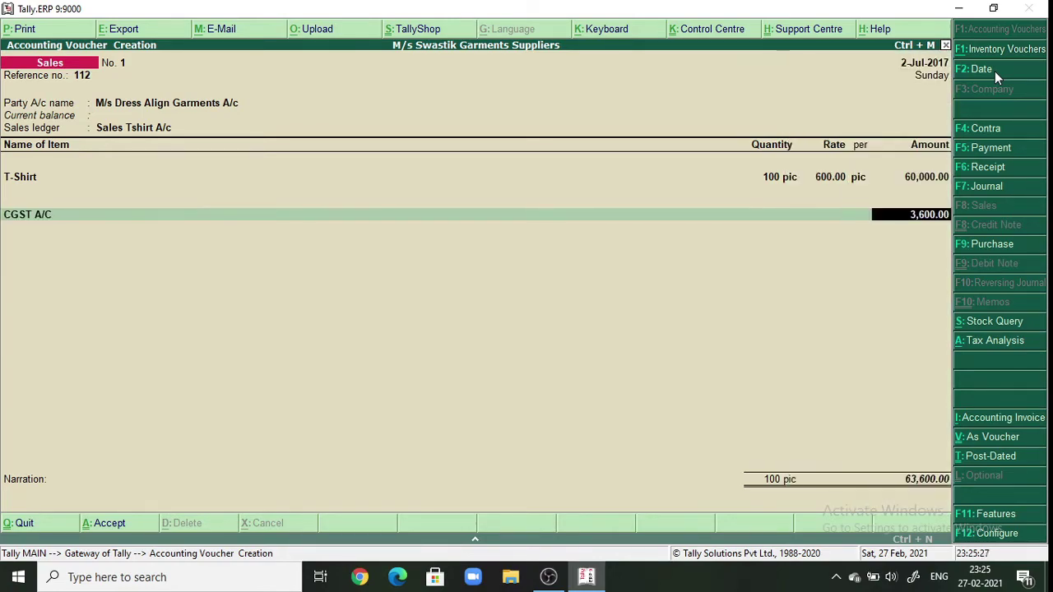
{"action": "key", "text": "Return"}
{"action": "type", "text": "S"}
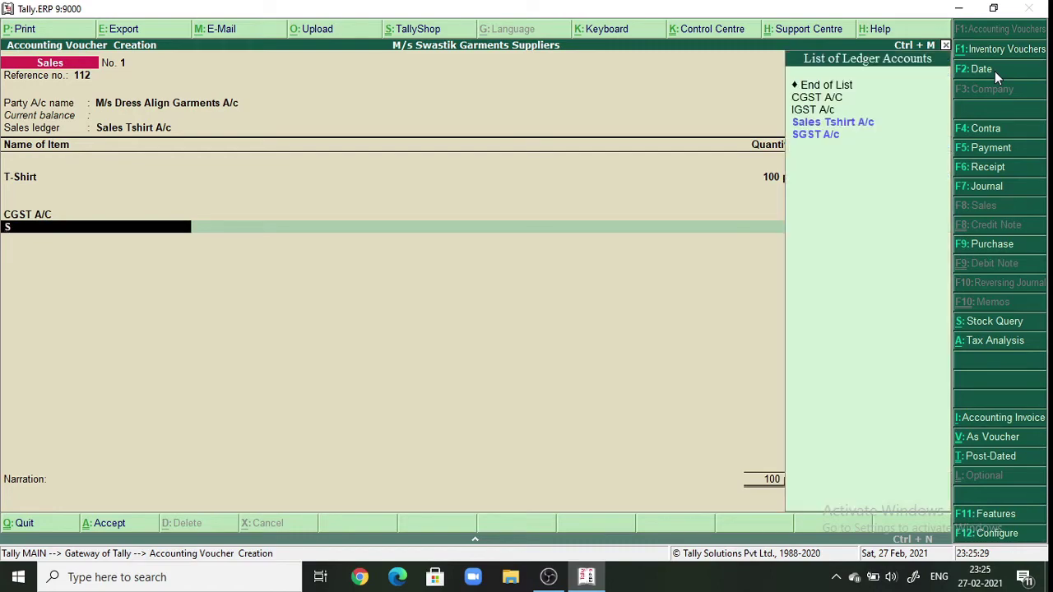
{"action": "key", "text": "Return"}
{"action": "key", "text": "Down"}
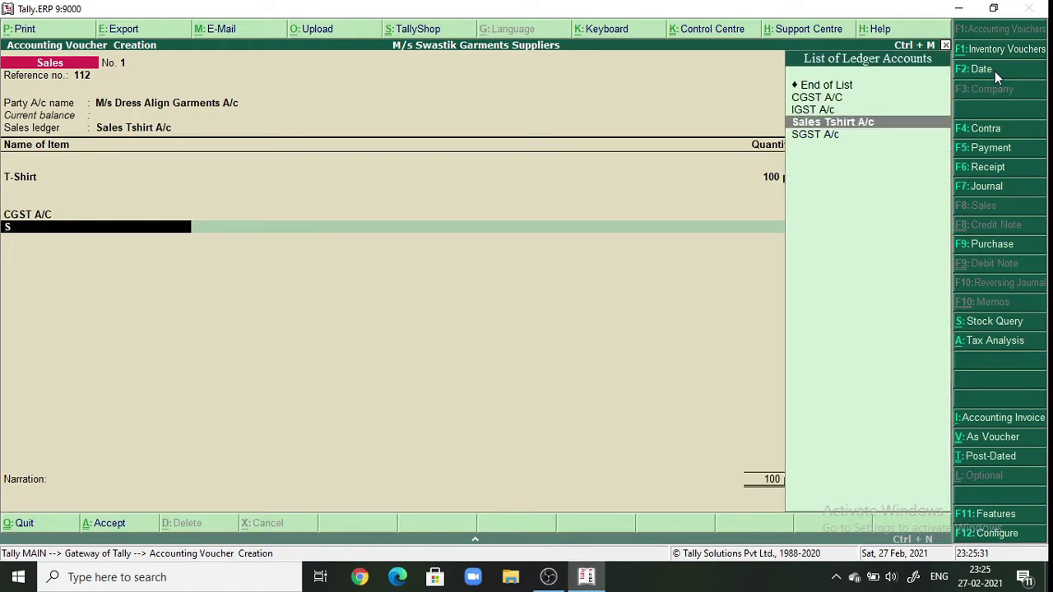
{"action": "key", "text": "Down"}
{"action": "key", "text": "Return"}
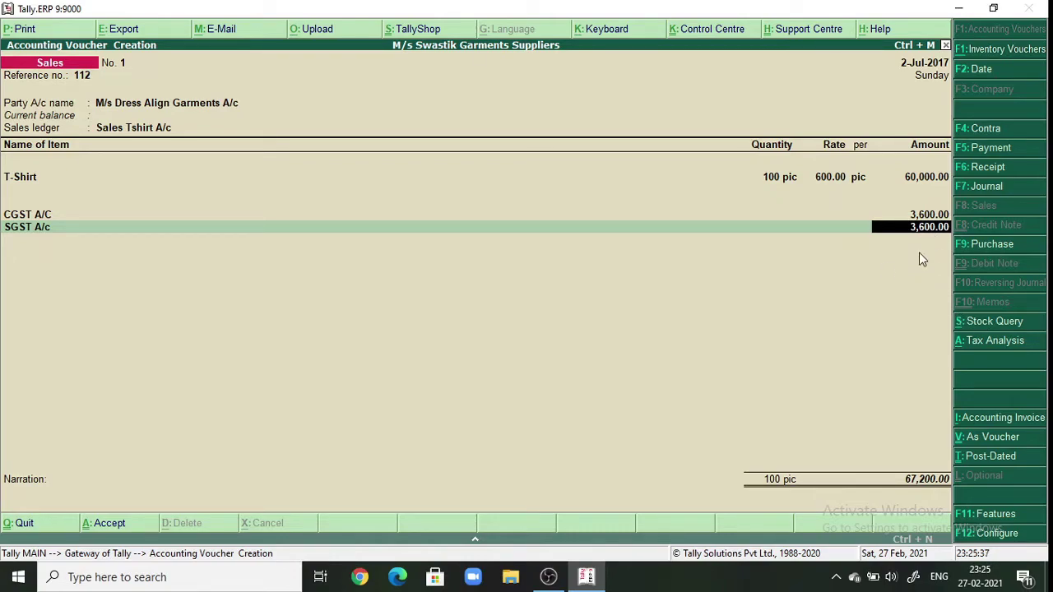
- Review the voucher's tax analysis with its detailed central and state tax breakdown
{"action": "left_click", "coordinate": [1001, 346]}
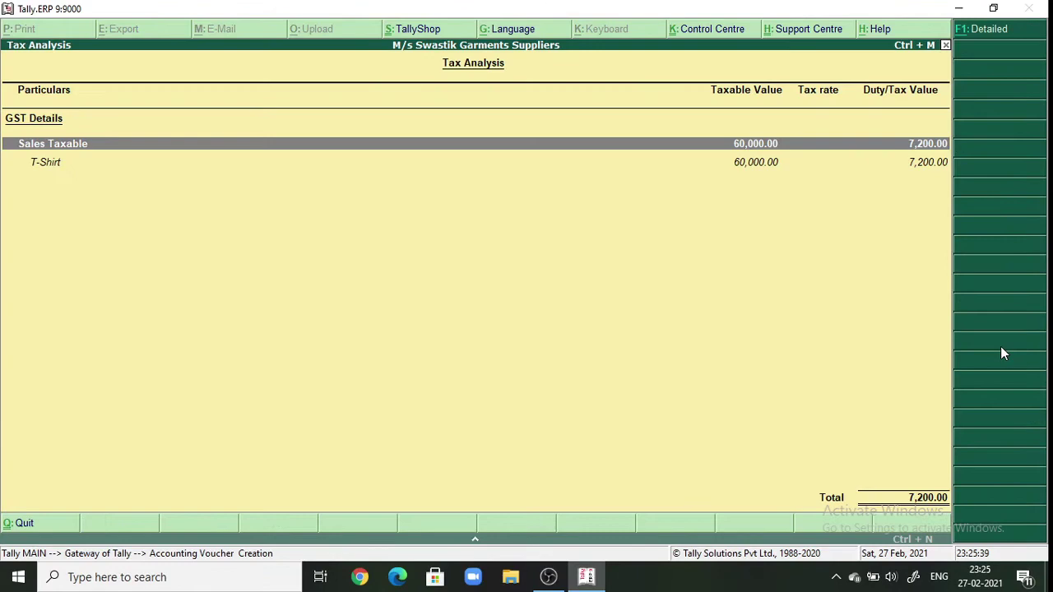
{"action": "left_click", "coordinate": [973, 38]}
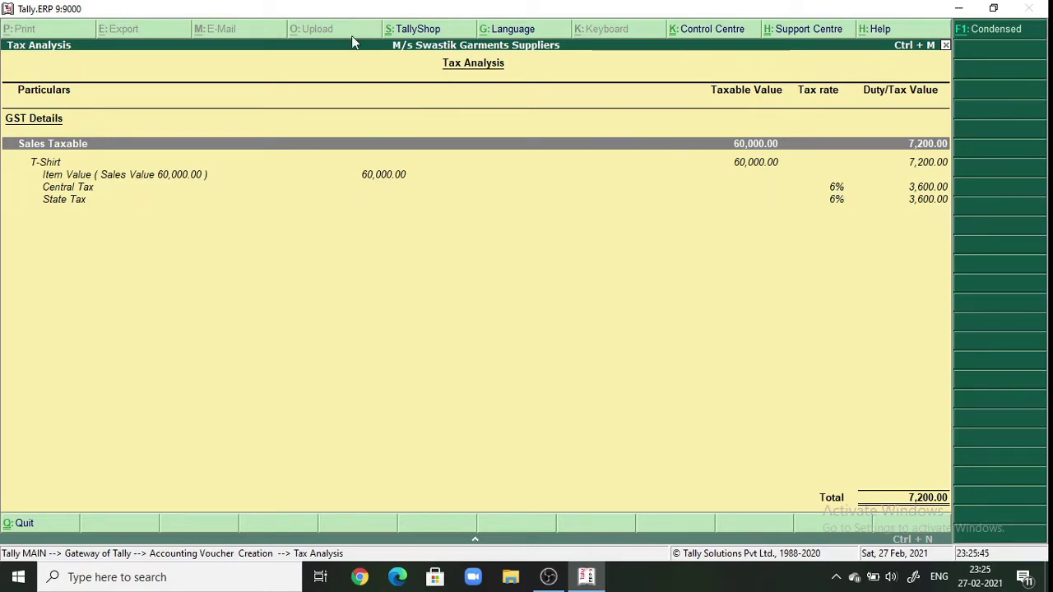
{"action": "key", "text": "Escape"}
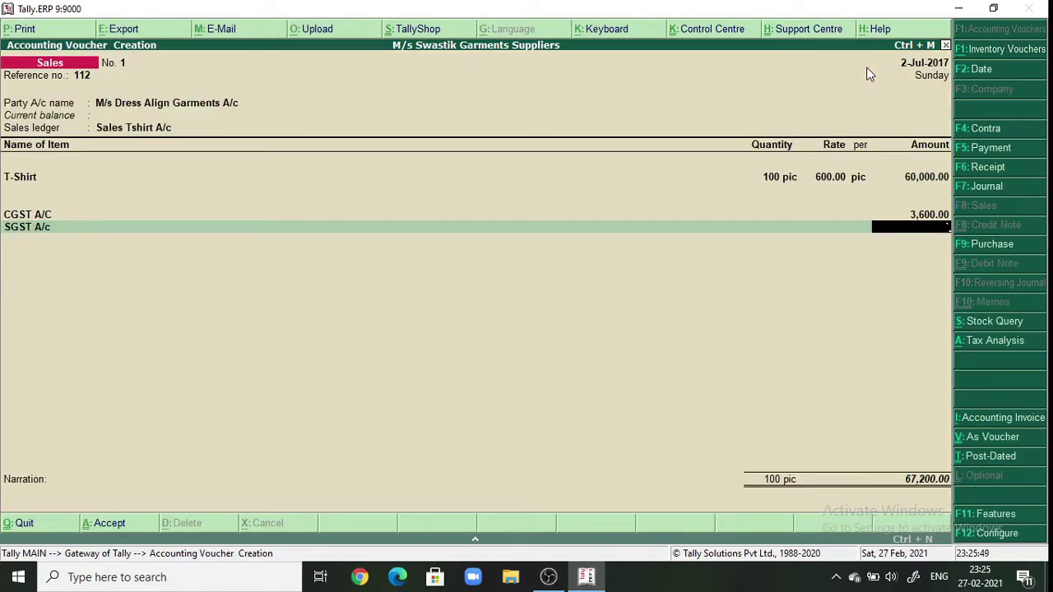
- Re-confirm the SGST A/c 3,600.00 line and display the sales voucher as an item invoice
{"action": "key", "text": "BackSpace"}
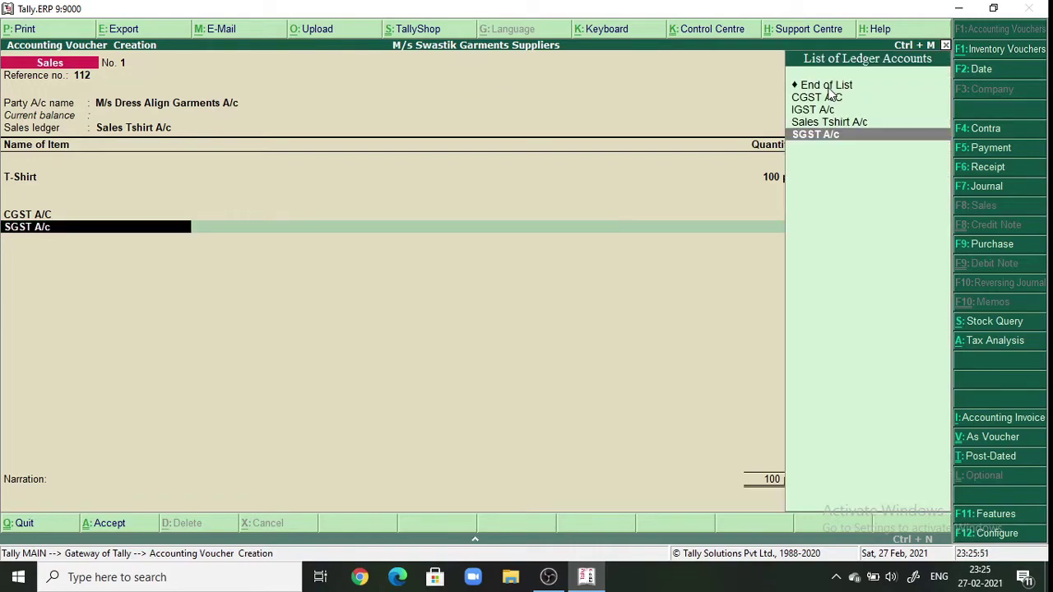
{"action": "key", "text": "Return"}
{"action": "key", "text": "Return"}
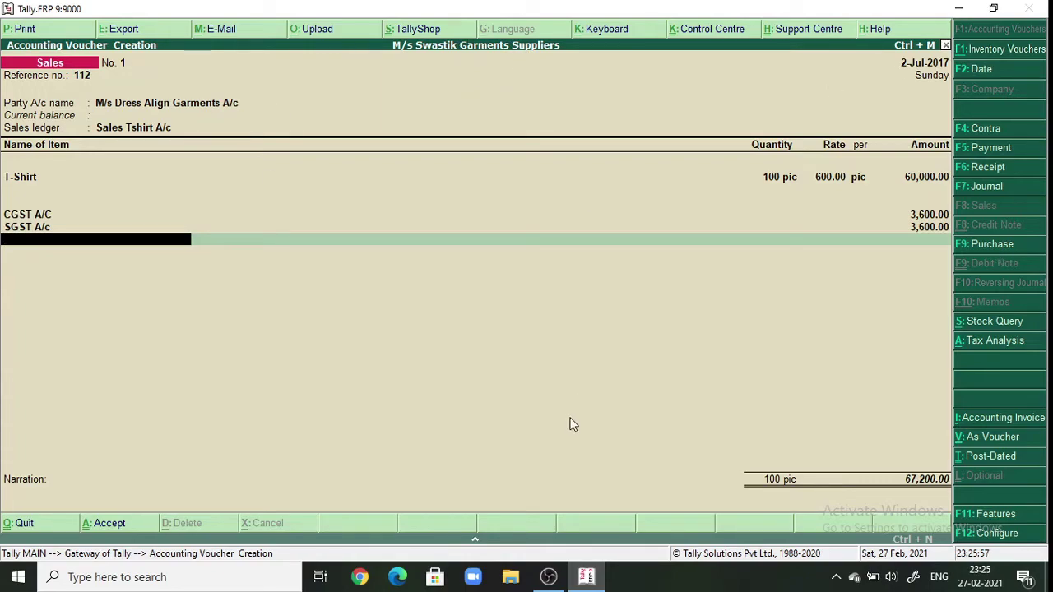
{"action": "left_click", "coordinate": [987, 445]}
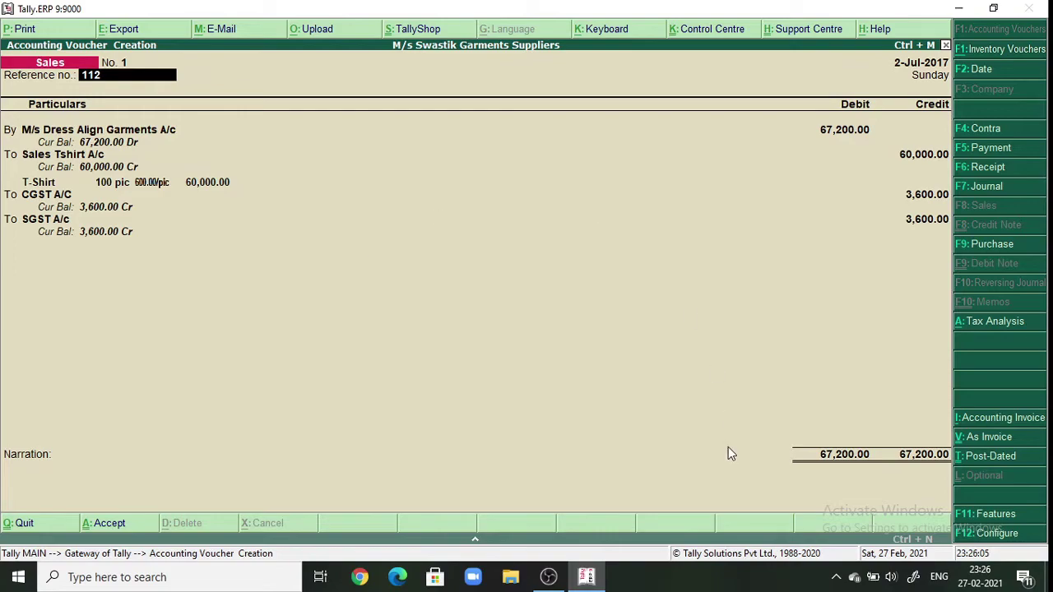
{"action": "left_click", "coordinate": [988, 442]}
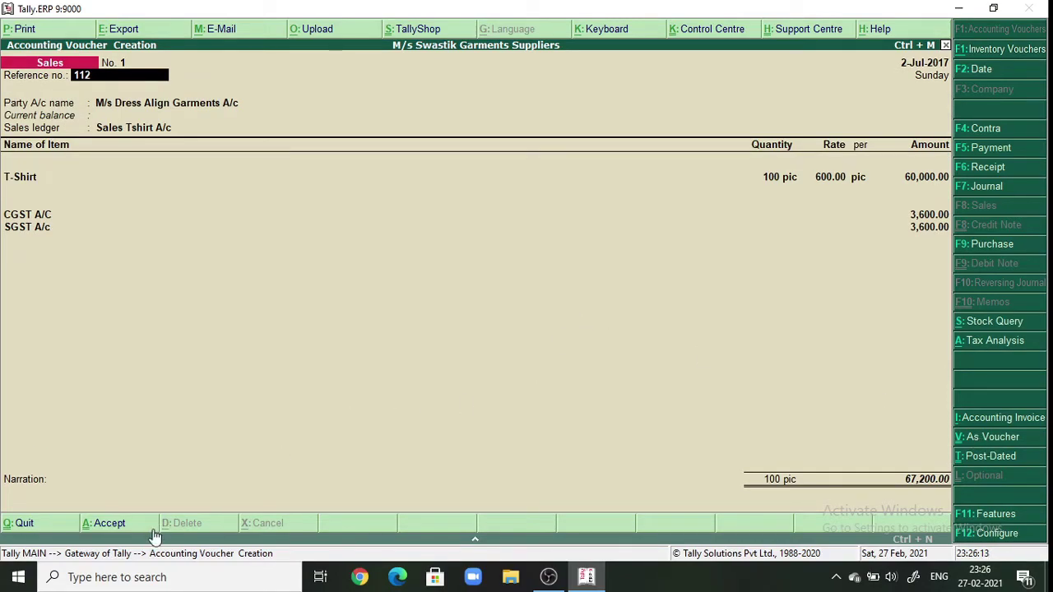
- Accept the party and item details, add narration 'being tshirts sold', and save Sales voucher No. 1
{"action": "key", "text": "Return"}
{"action": "key", "text": "Return"}
{"action": "key", "text": "Return"}
{"action": "key", "text": "Return"}
{"action": "key", "text": "Return"}
{"action": "key", "text": "Return"}
{"action": "key", "text": "Return"}
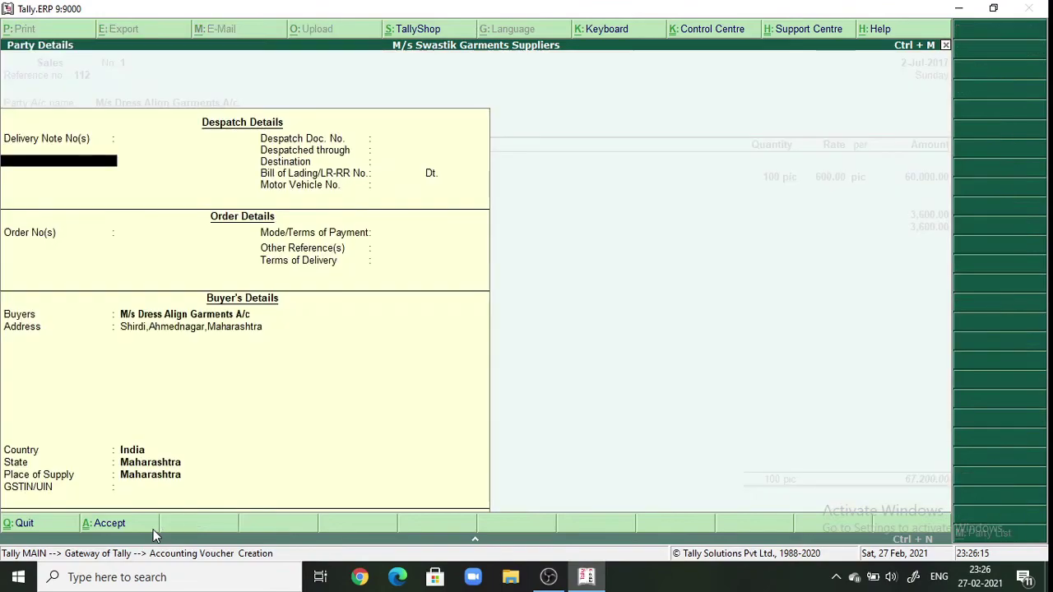
{"action": "key", "text": "Return"}
{"action": "key", "text": "Return"}
{"action": "key", "text": "Return"}
{"action": "key", "text": "Return"}
{"action": "key", "text": "Return"}
{"action": "key", "text": "Return"}
{"action": "key", "text": "Return"}
{"action": "key", "text": "Return"}
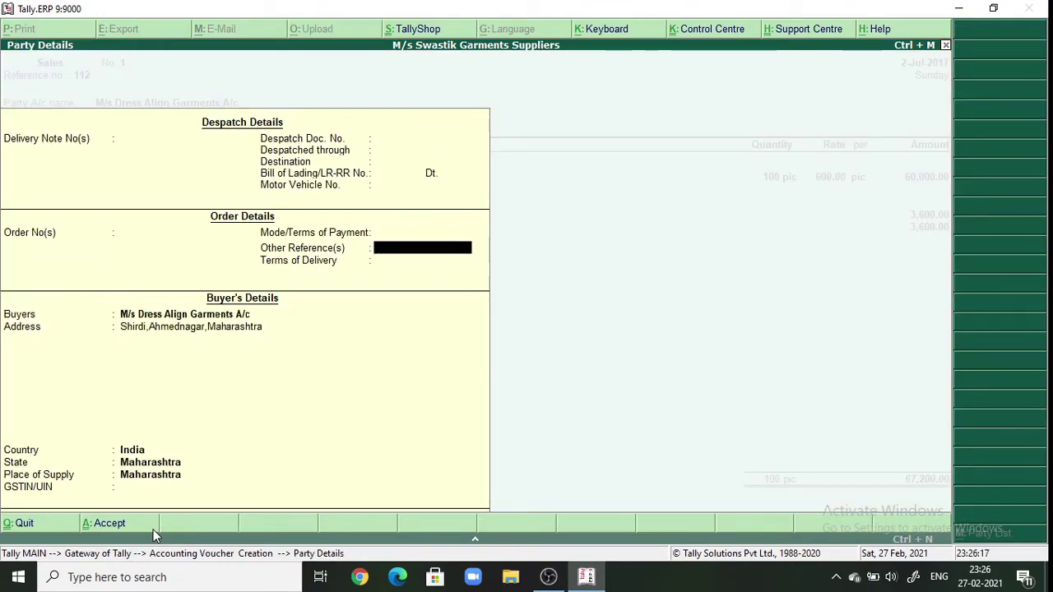
{"action": "key", "text": "Return"}
{"action": "key", "text": "Return"}
{"action": "key", "text": "Return"}
{"action": "key", "text": "Return"}
{"action": "key", "text": "Return"}
{"action": "key", "text": "Return"}
{"action": "key", "text": "Return"}
{"action": "key", "text": "Return"}
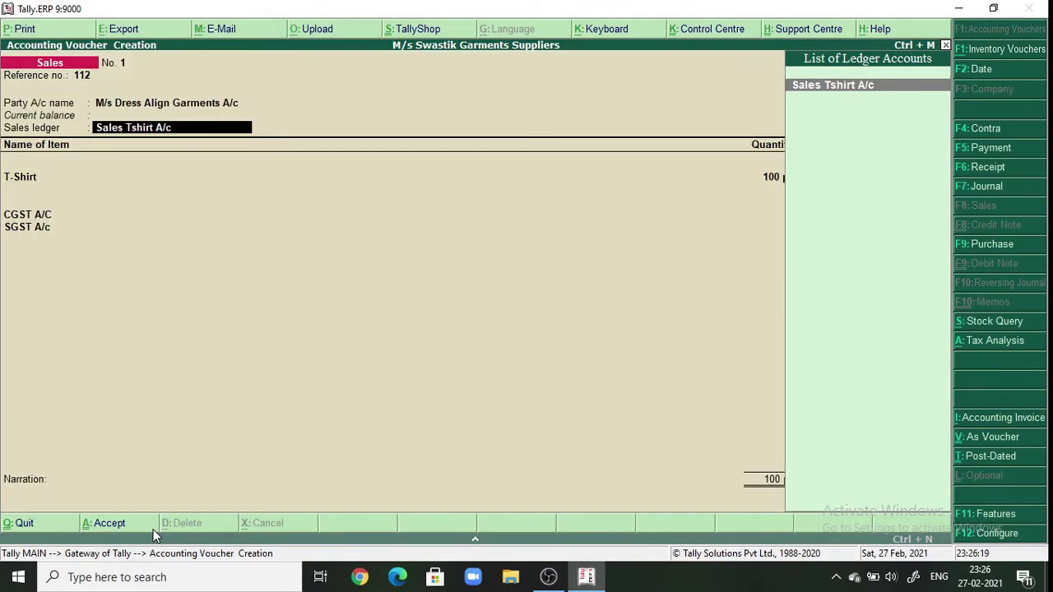
{"action": "key", "text": "Return"}
{"action": "key", "text": "Return"}
{"action": "key", "text": "Return"}
{"action": "key", "text": "Return"}
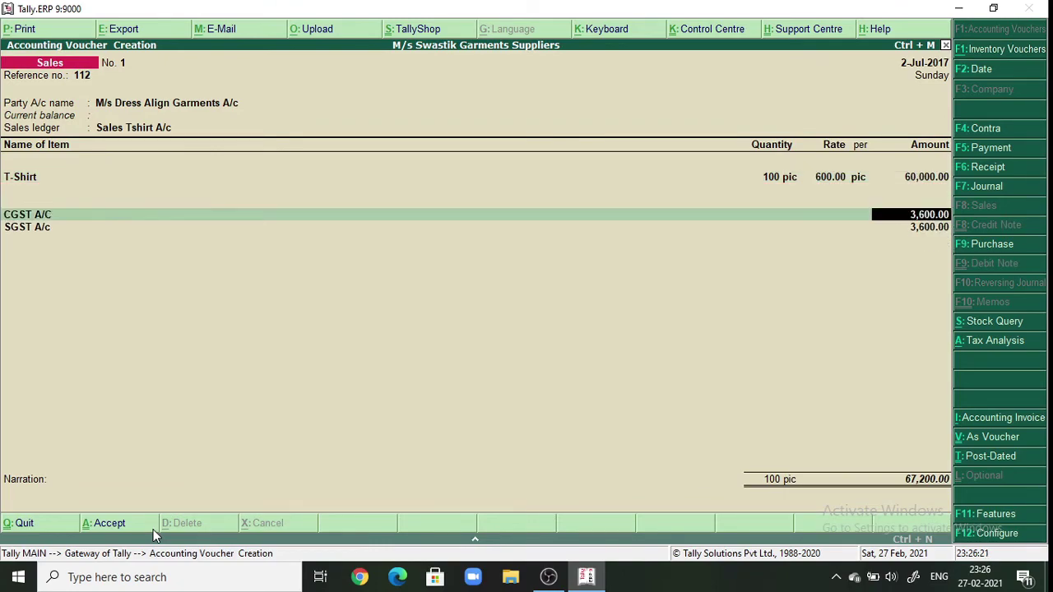
{"action": "key", "text": "Return"}
{"action": "key", "text": "Return"}
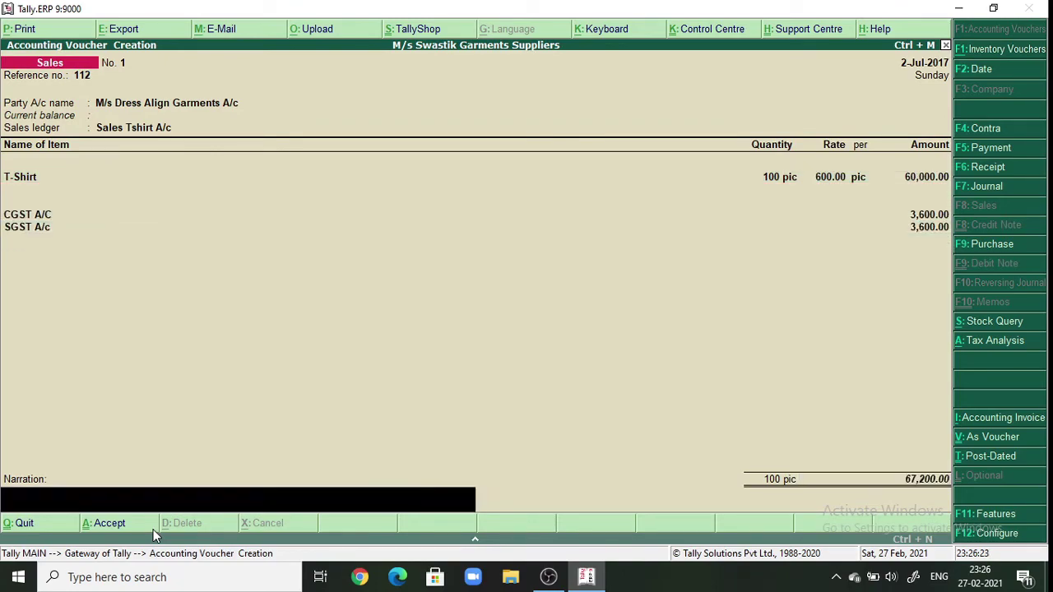
{"action": "type", "text": "being tshi"}
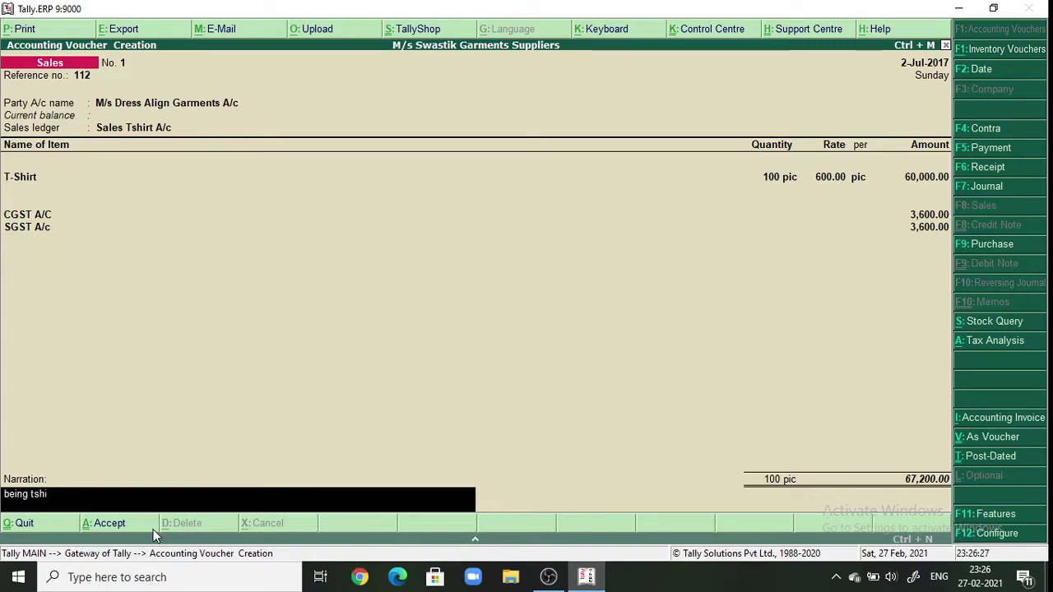
{"action": "type", "text": "rts sold"}
{"action": "key", "text": "Return"}
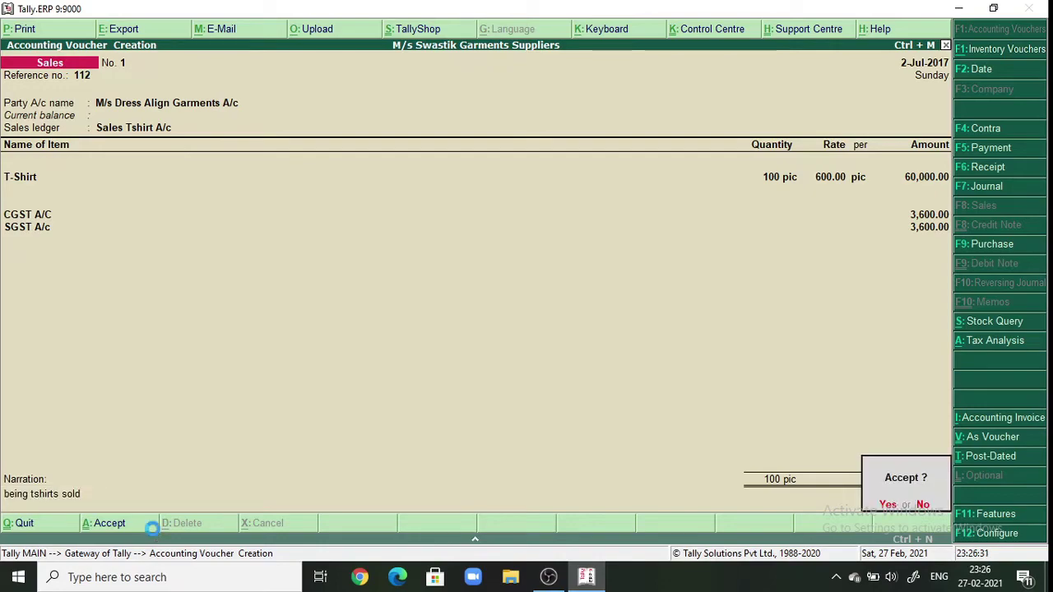
{"action": "key", "text": "Return"}
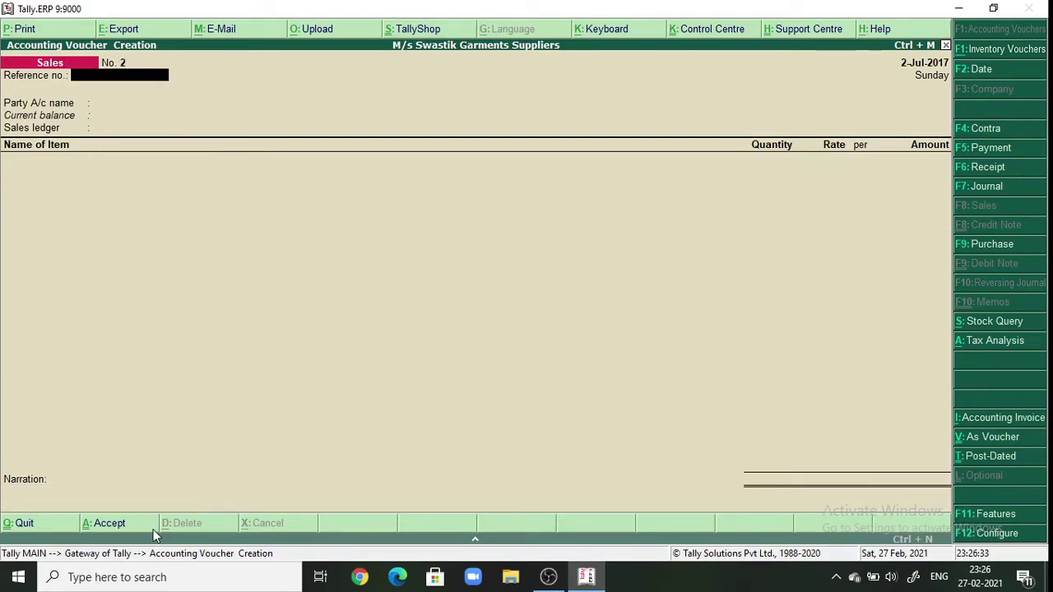
- Quit voucher entry and open the Day Book from the Display menu
{"action": "key", "text": "Escape"}
{"action": "key", "text": "Return"}
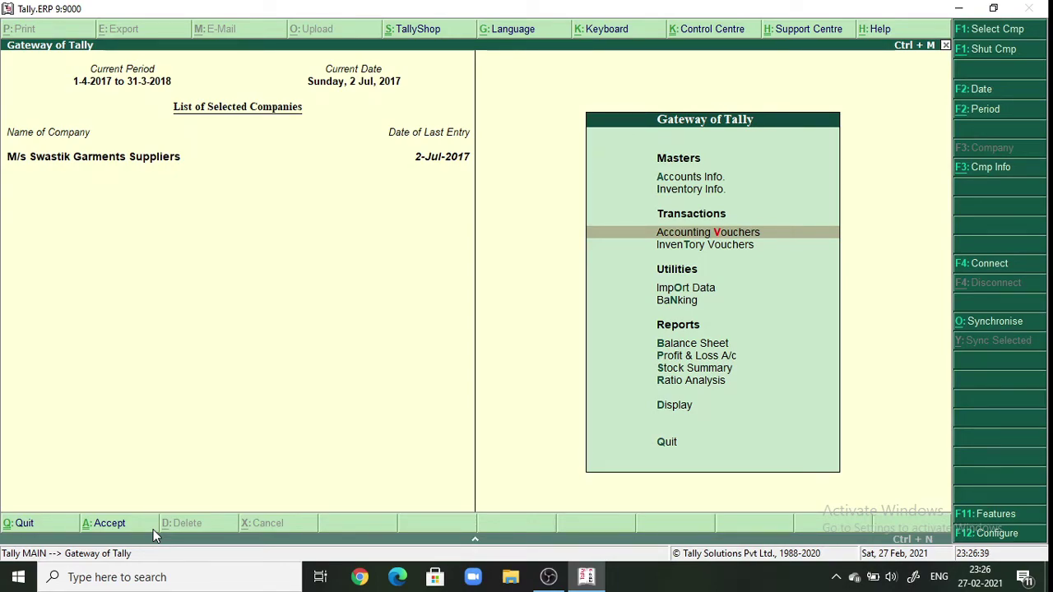
{"action": "key", "text": "Down"}
{"action": "key", "text": "Down"}
{"action": "key", "text": "Down"}
{"action": "key", "text": "Down"}
{"action": "key", "text": "Down"}
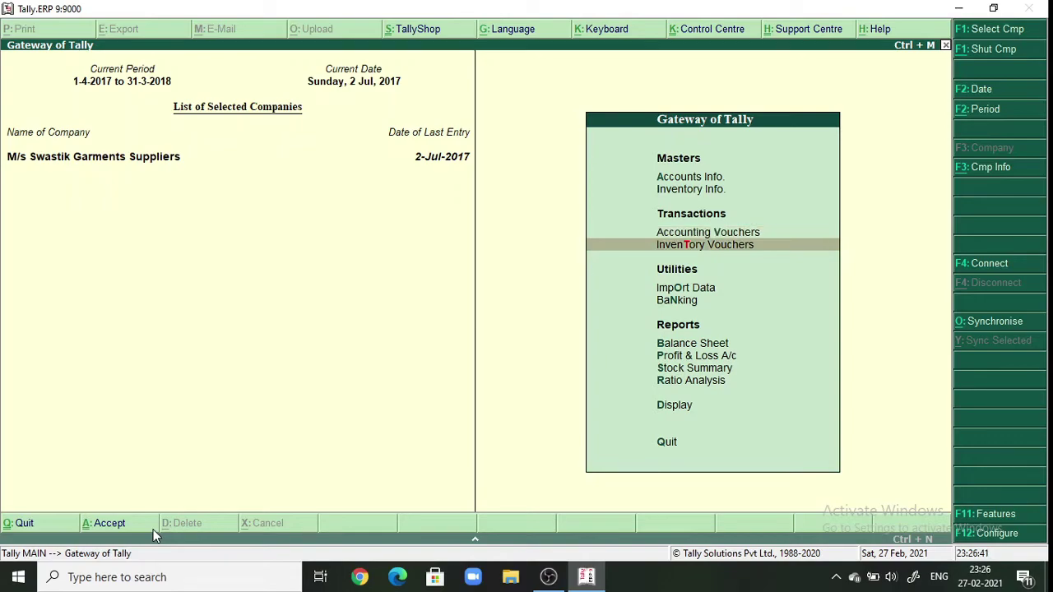
{"action": "key", "text": "Down"}
{"action": "key", "text": "Down"}
{"action": "key", "text": "Down"}
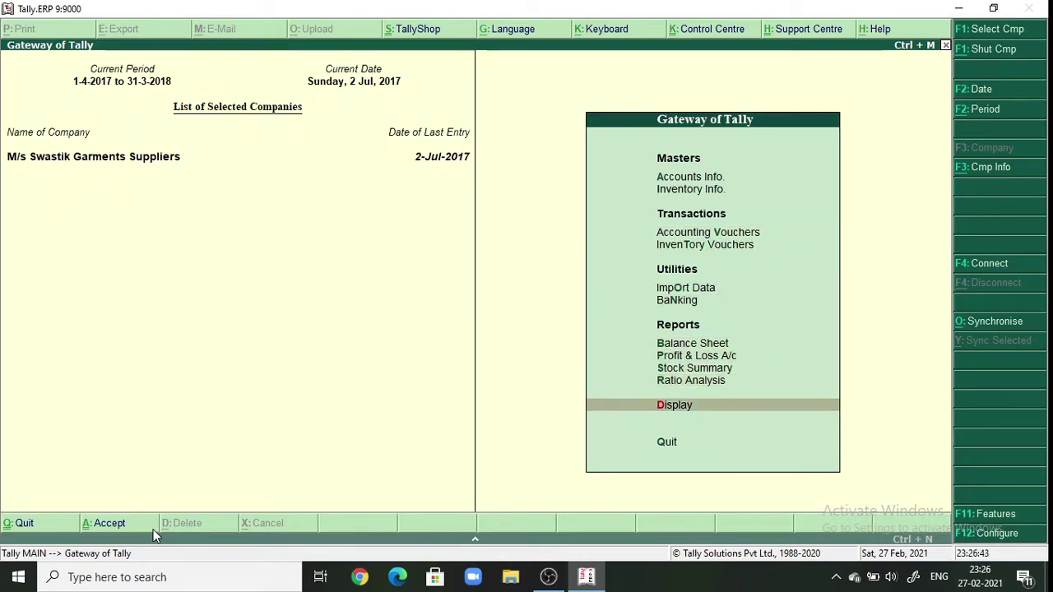
{"action": "key", "text": "Return"}
{"action": "key", "text": "Down"}
{"action": "key", "text": "Return"}
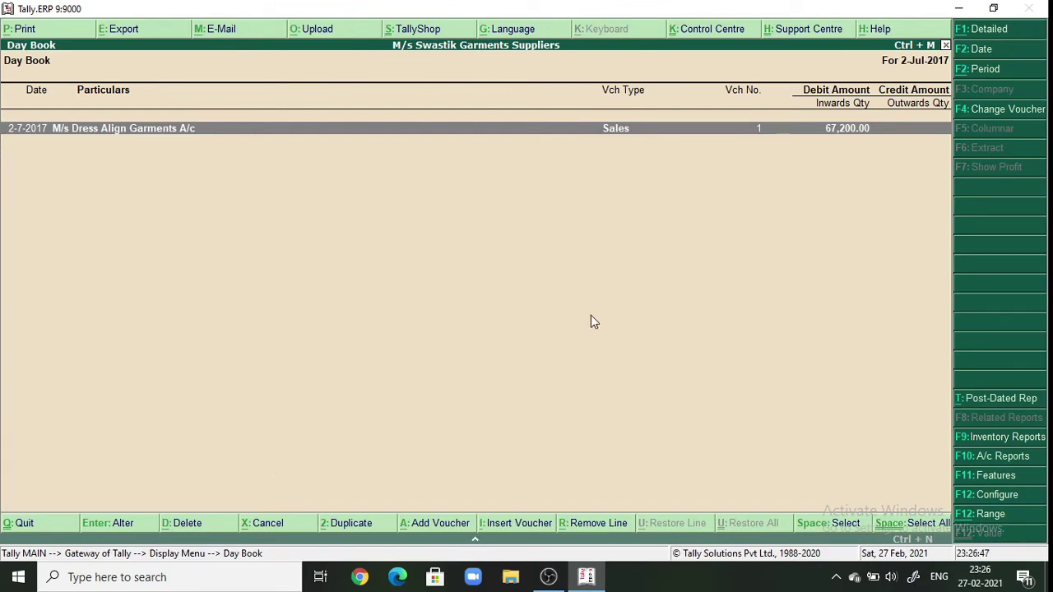
- Set the Day Book period from 1-4-2017 and reopen the Sales entry for alteration
{"action": "left_click", "coordinate": [979, 73]}
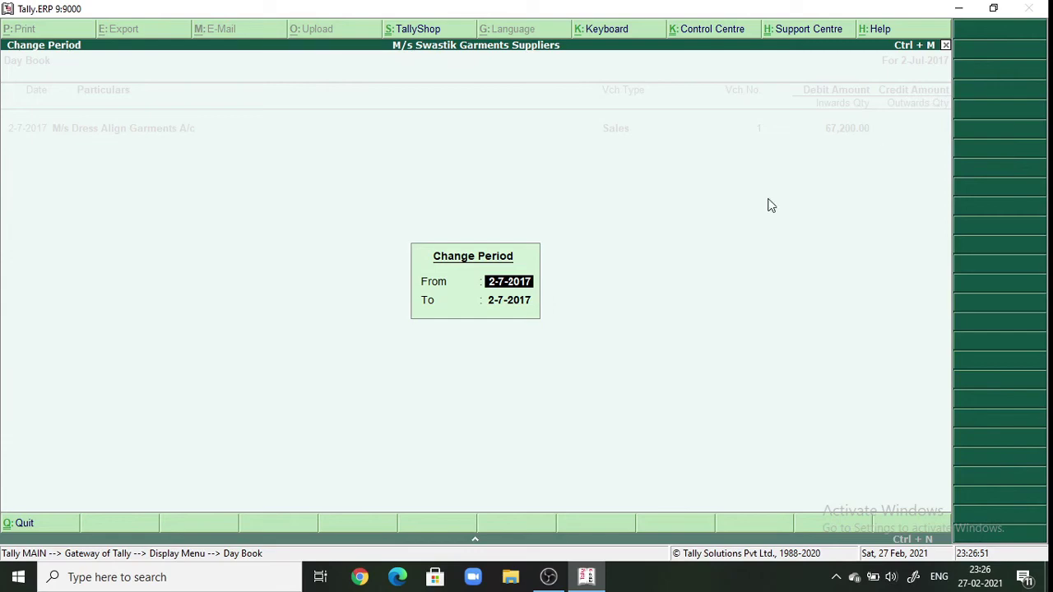
{"action": "type", "text": "1-"}
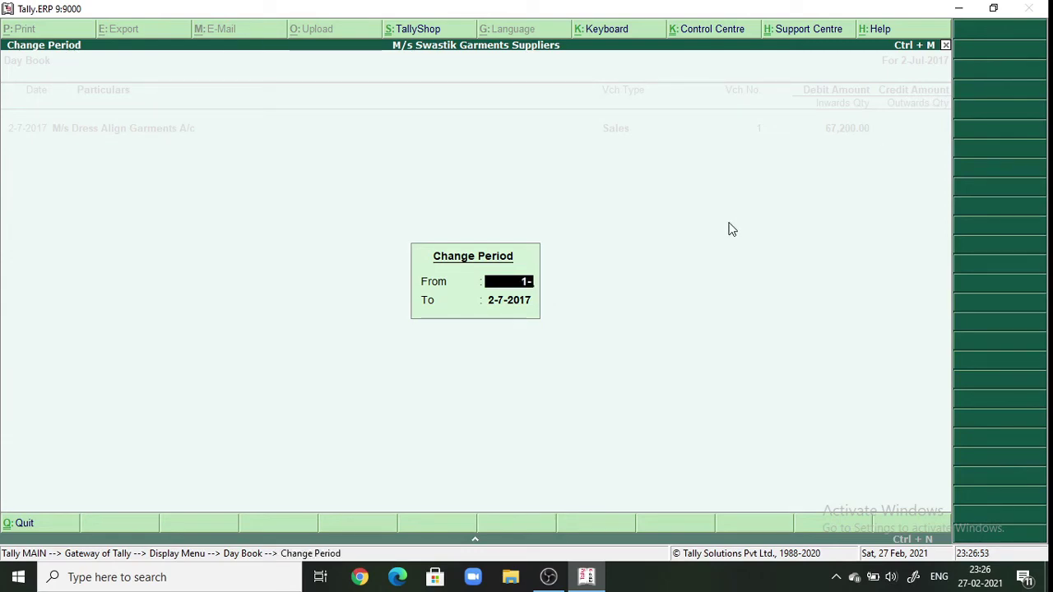
{"action": "type", "text": "4-2017"}
{"action": "key", "text": "Return"}
{"action": "key", "text": "Return"}
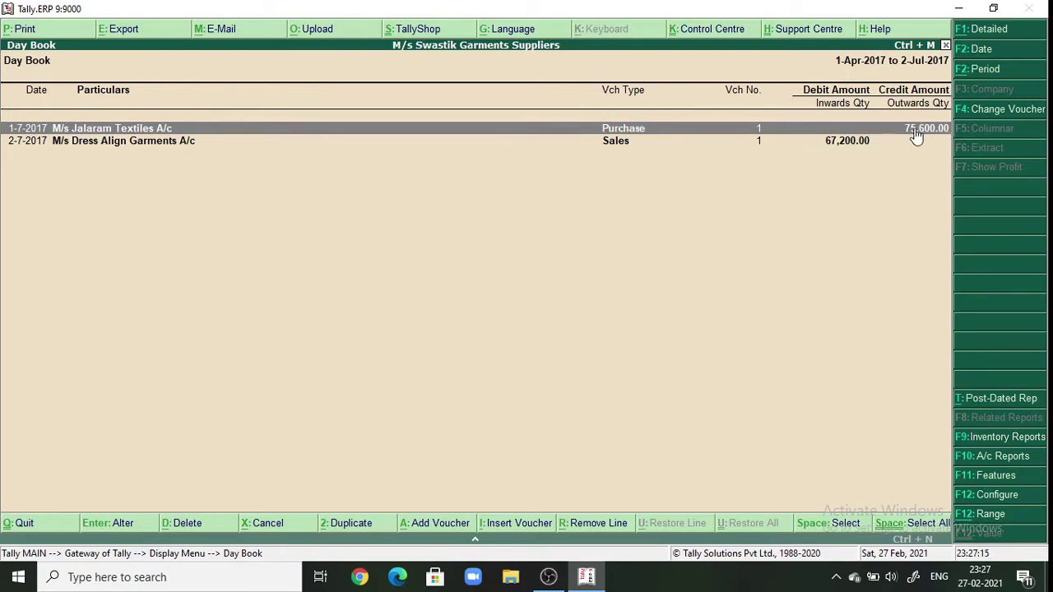
{"action": "left_click", "coordinate": [163, 148]}
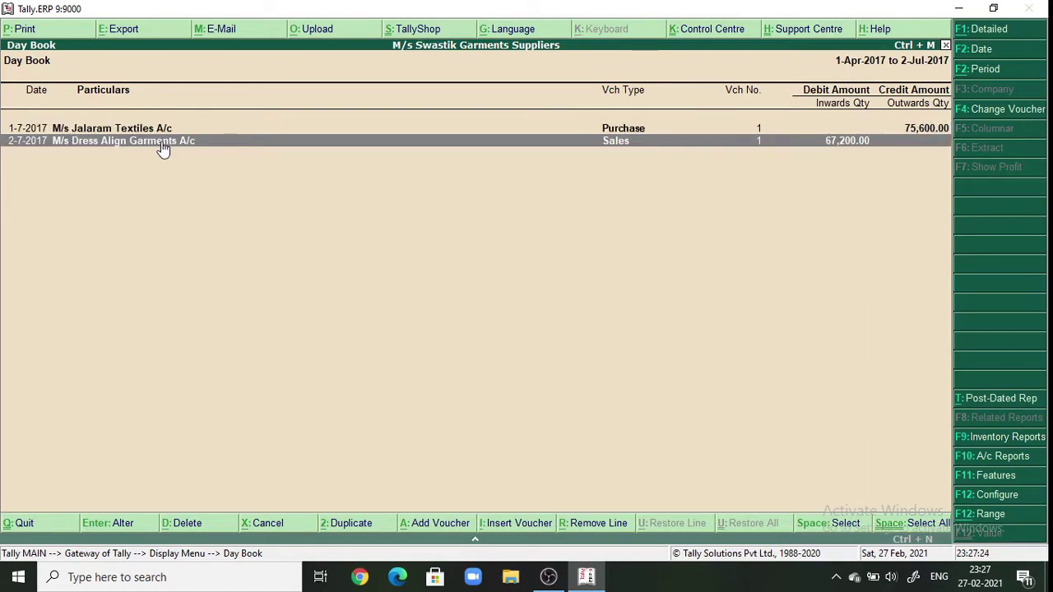
{"action": "left_click", "coordinate": [162, 142]}
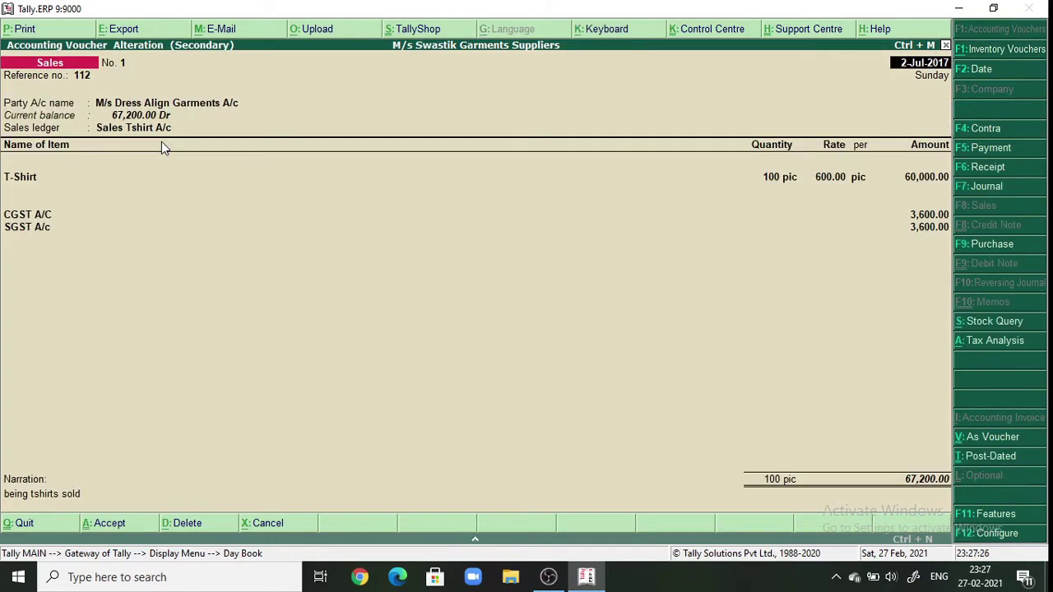
- Print the sales Tax Invoice to Microsoft Print to PDF with its default page settings
{"action": "left_click", "coordinate": [21, 30]}
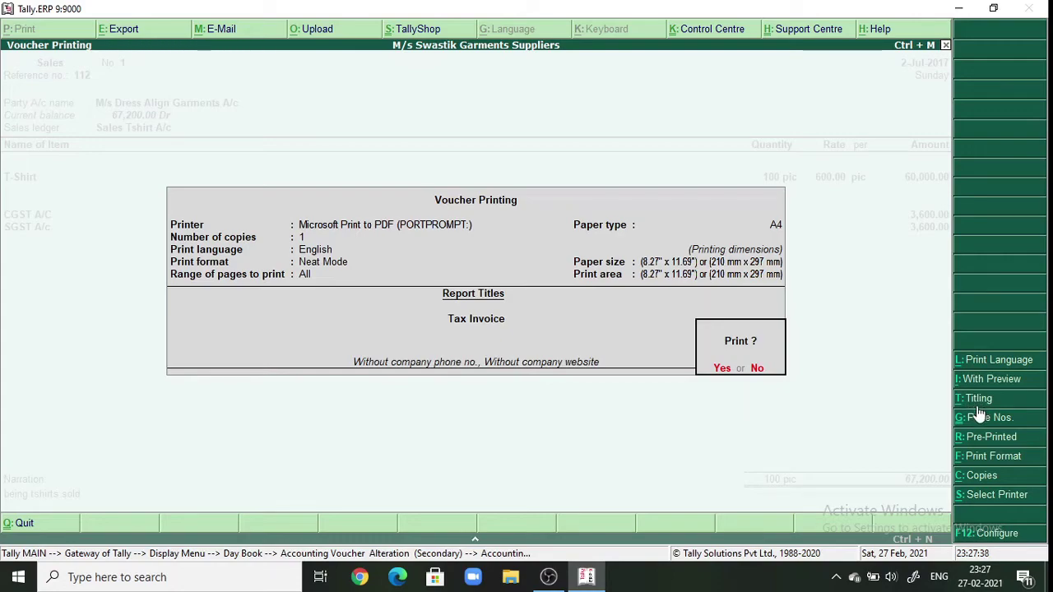
{"action": "left_click", "coordinate": [992, 499]}
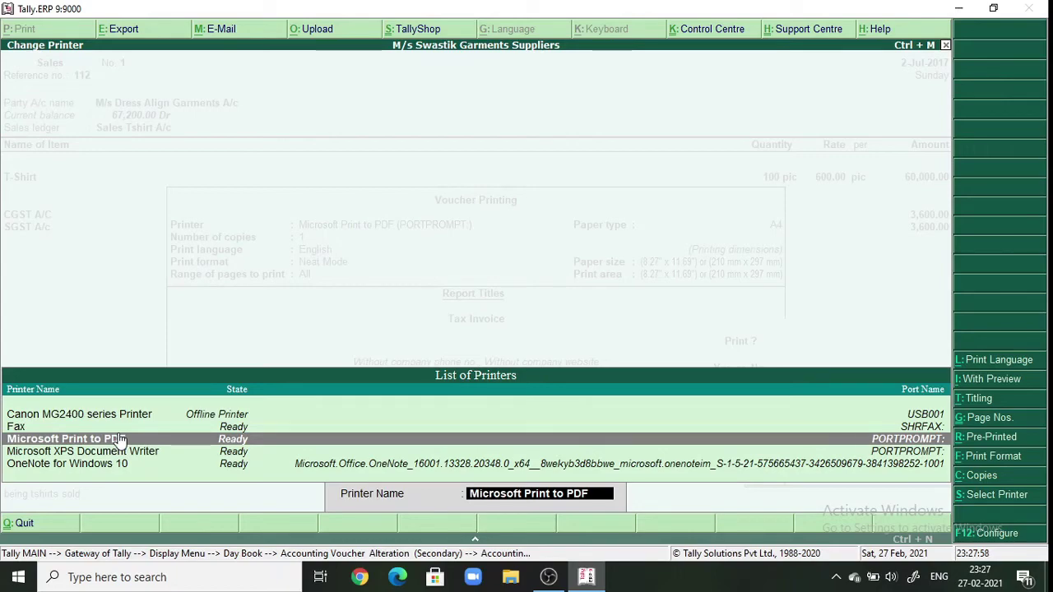
{"action": "left_click", "coordinate": [120, 441]}
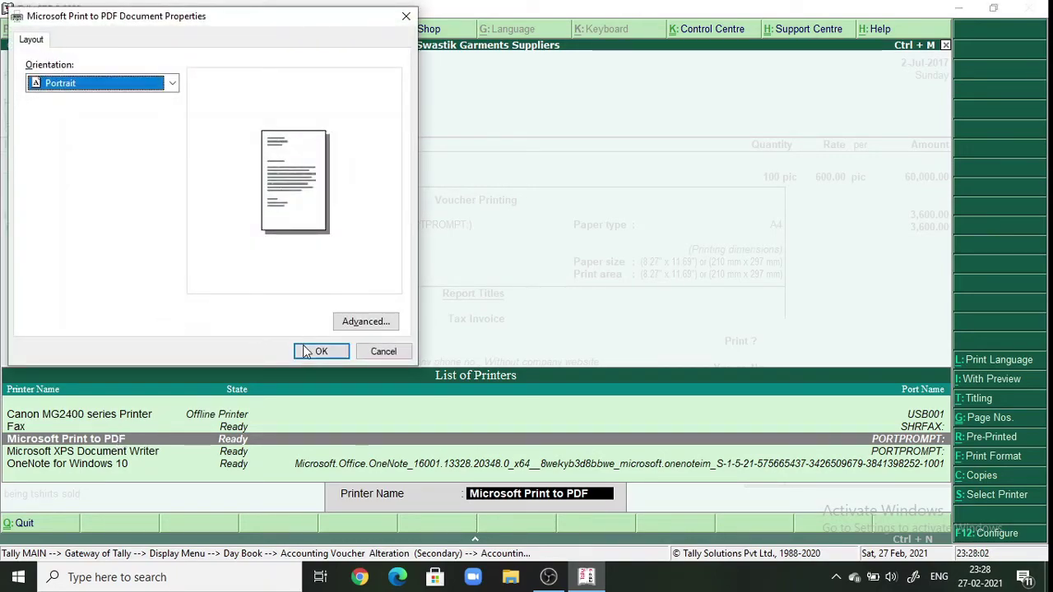
{"action": "left_click", "coordinate": [306, 354]}
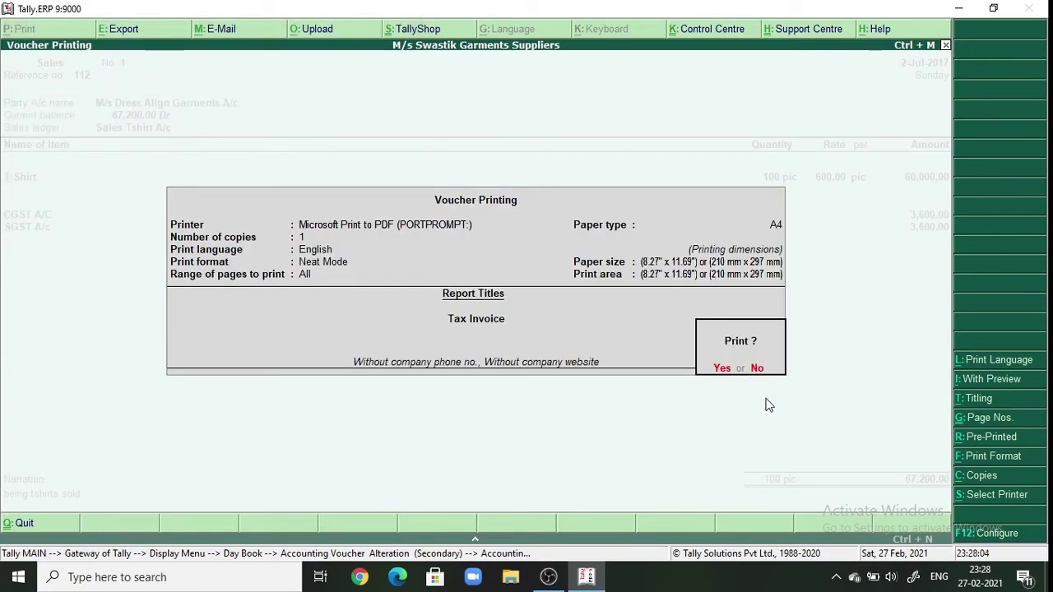
{"action": "key", "text": "Return"}
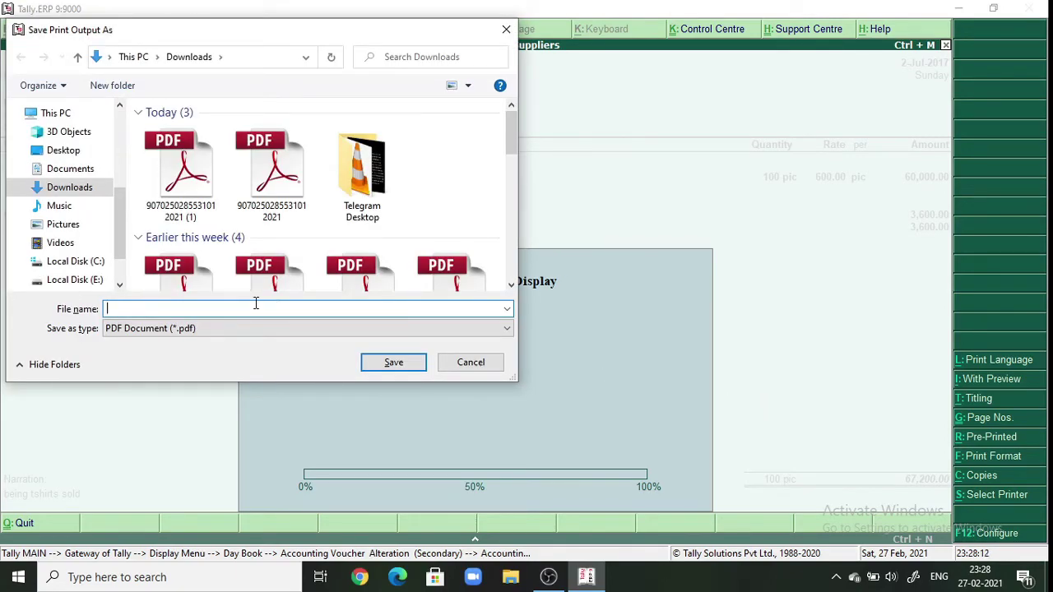
- Save the invoice PDF as 'sales invoice' and quit the voucher back to the Day Book
{"action": "type", "text": "sales"}
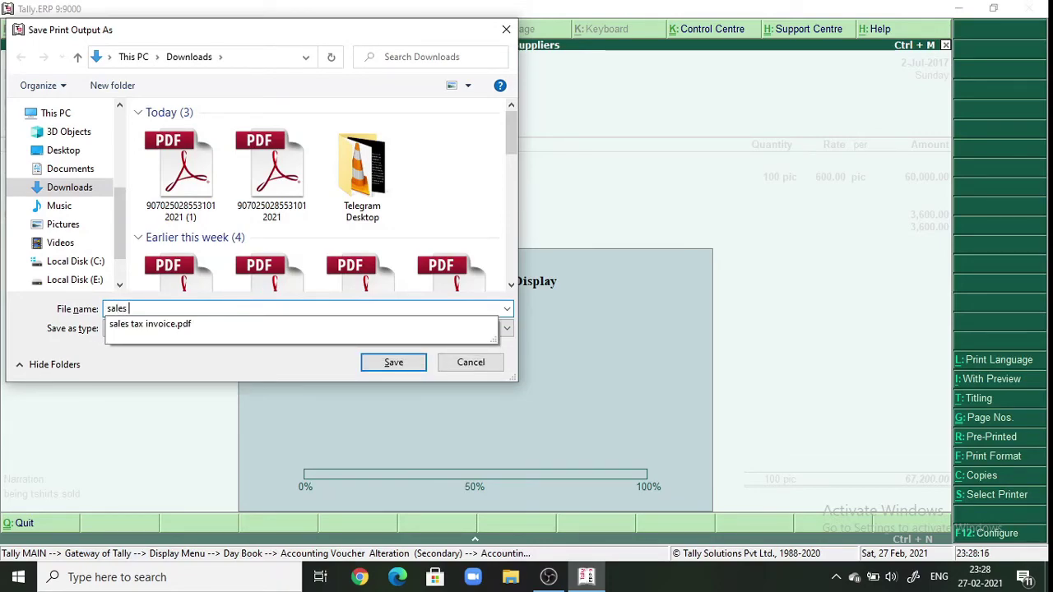
{"action": "type", "text": " invoi"}
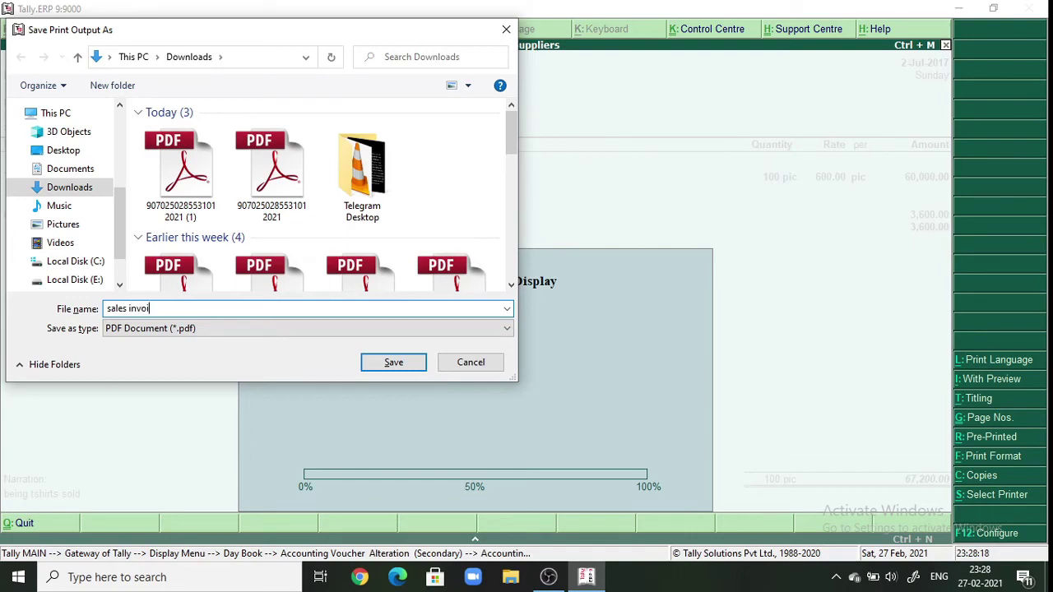
{"action": "type", "text": "e"}
{"action": "key", "text": "Return"}
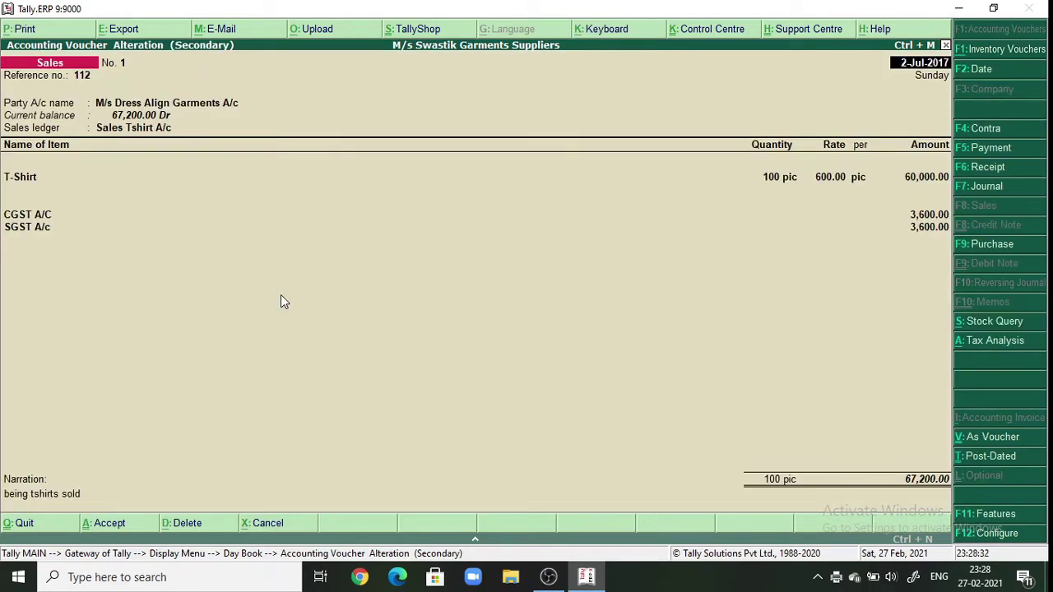
{"action": "key", "text": "Escape"}
{"action": "key", "text": "Return"}
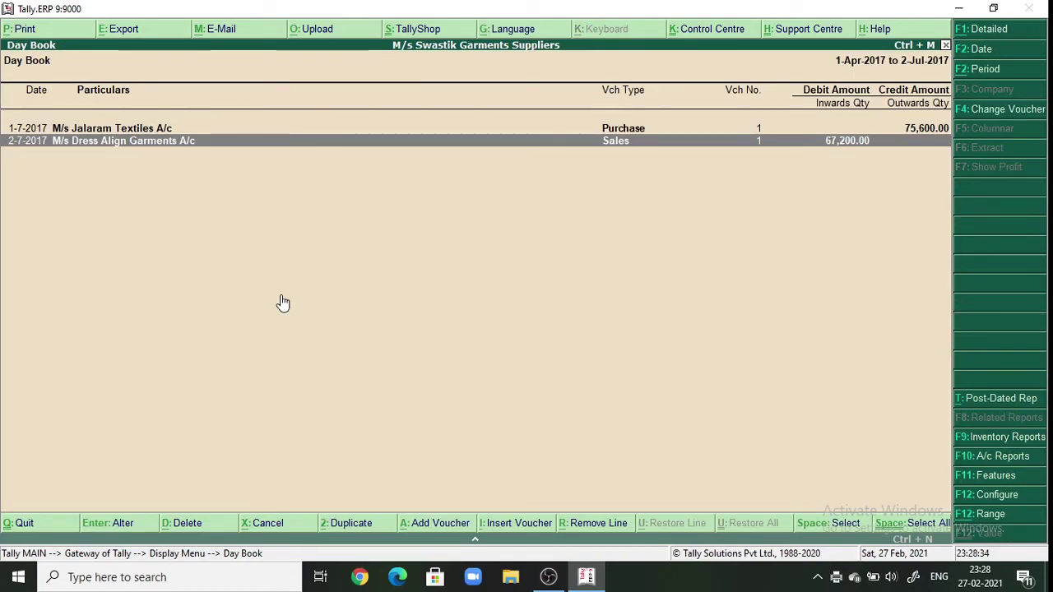
- Open Statutory Reports > GST > GST Annual Computation for the period 1-4-2017 to 31-3-2018
{"action": "key", "text": "Escape"}
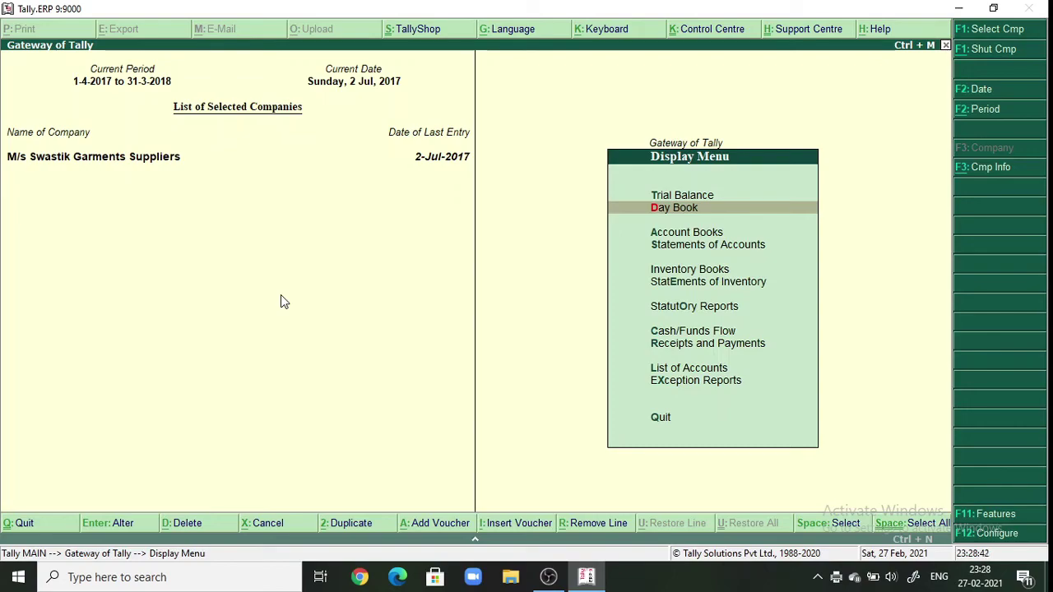
{"action": "key", "text": "Down"}
{"action": "key", "text": "Down"}
{"action": "key", "text": "Down"}
{"action": "key", "text": "Down"}
{"action": "key", "text": "Down"}
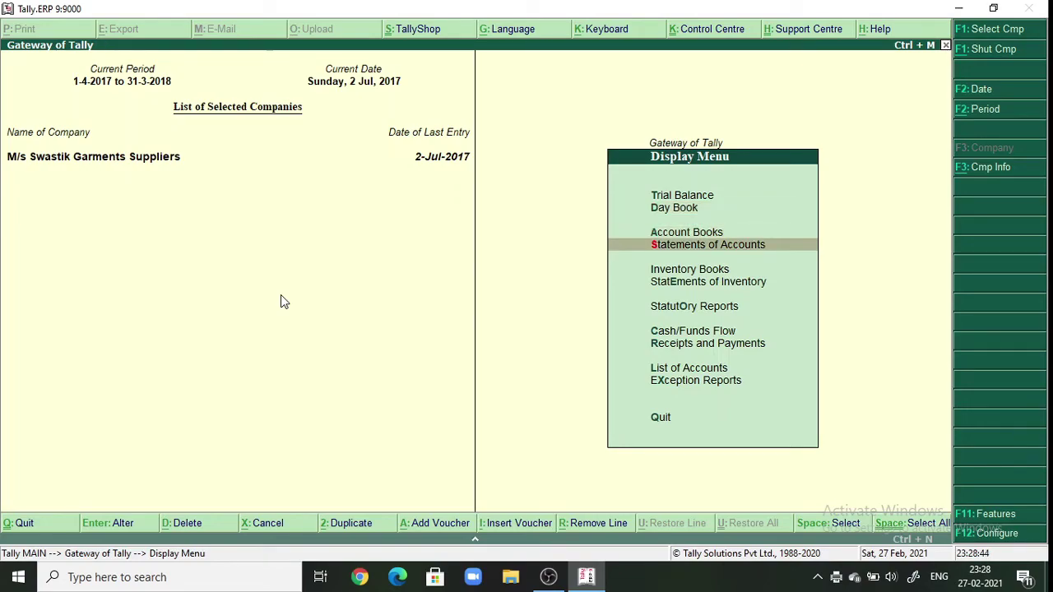
{"action": "key", "text": "Down"}
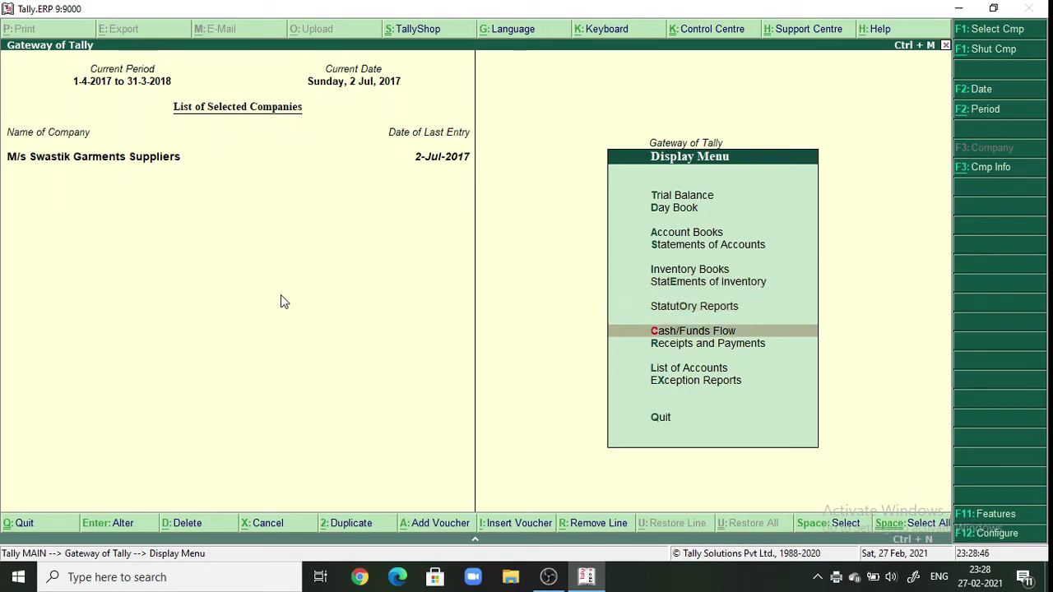
{"action": "left_click", "coordinate": [686, 306]}
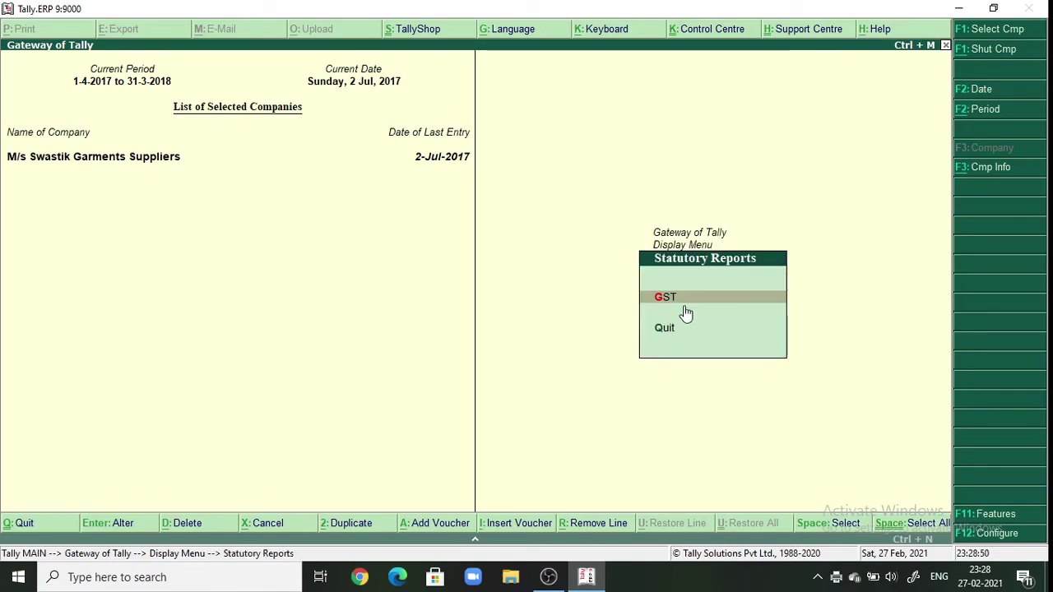
{"action": "key", "text": "Return"}
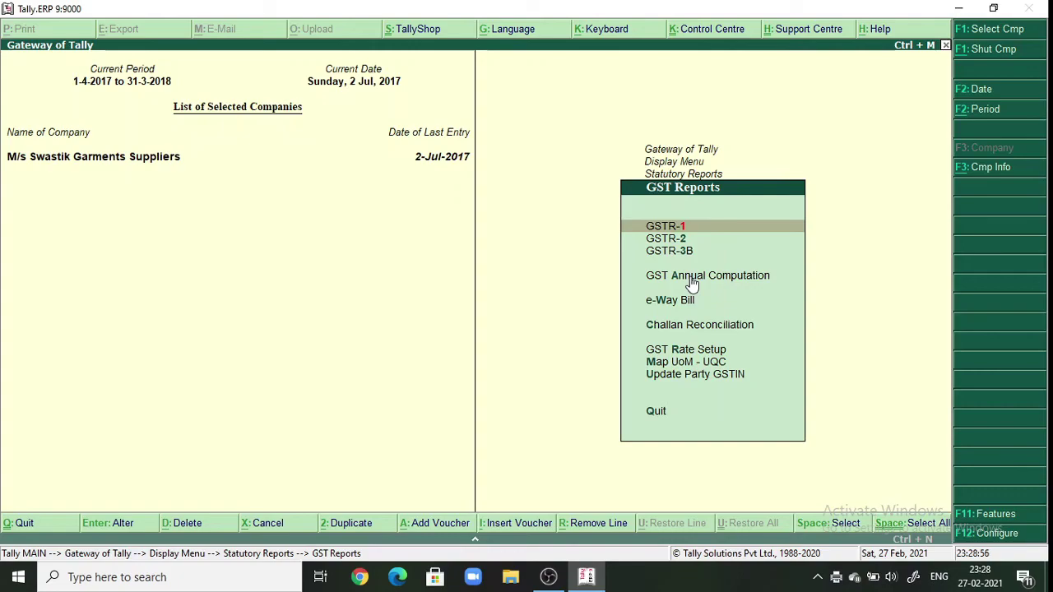
{"action": "left_click", "coordinate": [691, 277]}
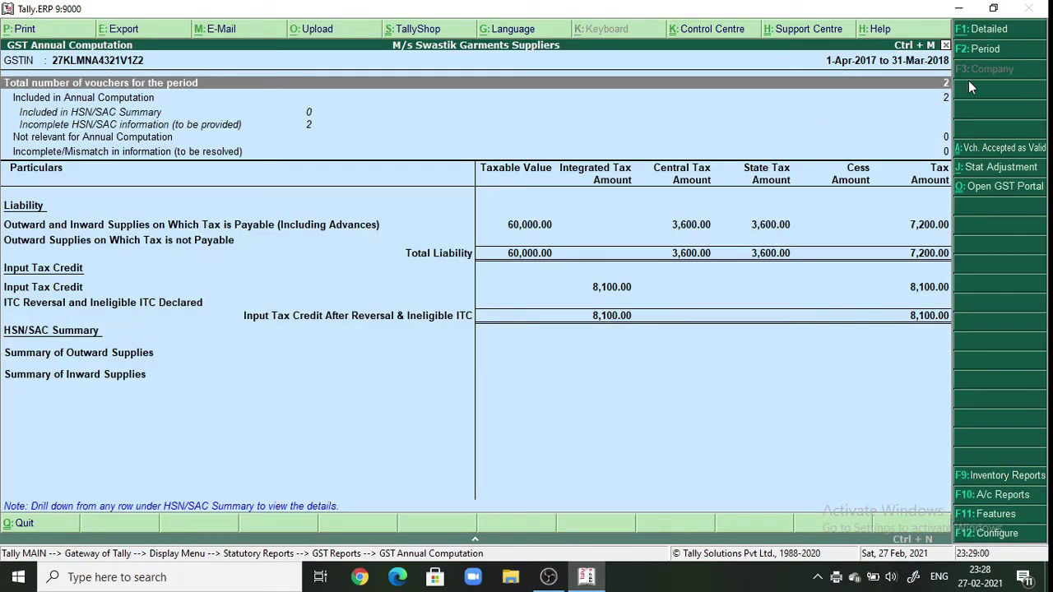
{"action": "left_click", "coordinate": [986, 51]}
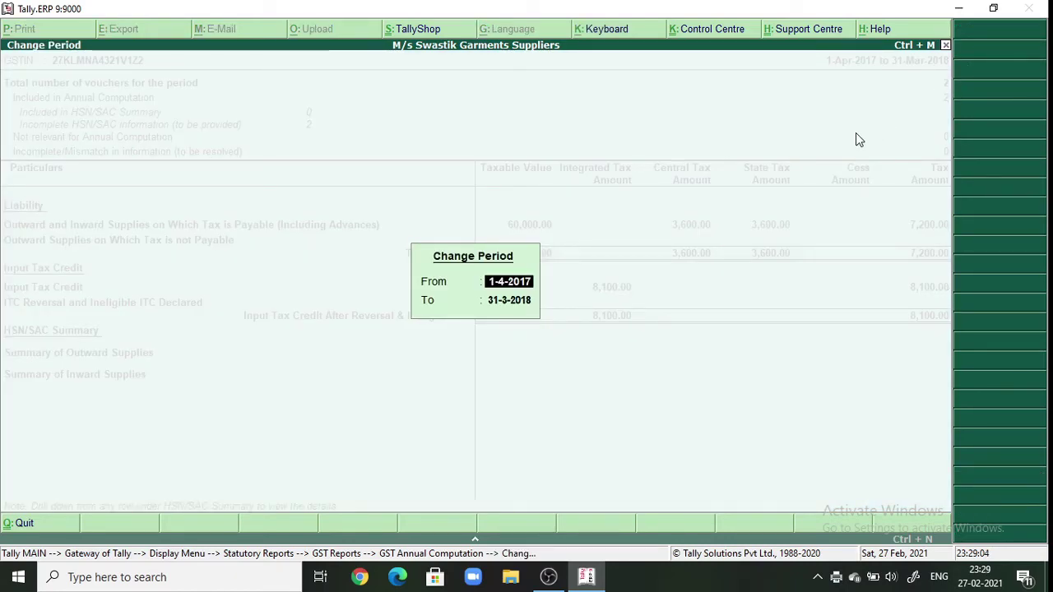
{"action": "key", "text": "Return"}
{"action": "key", "text": "Return"}
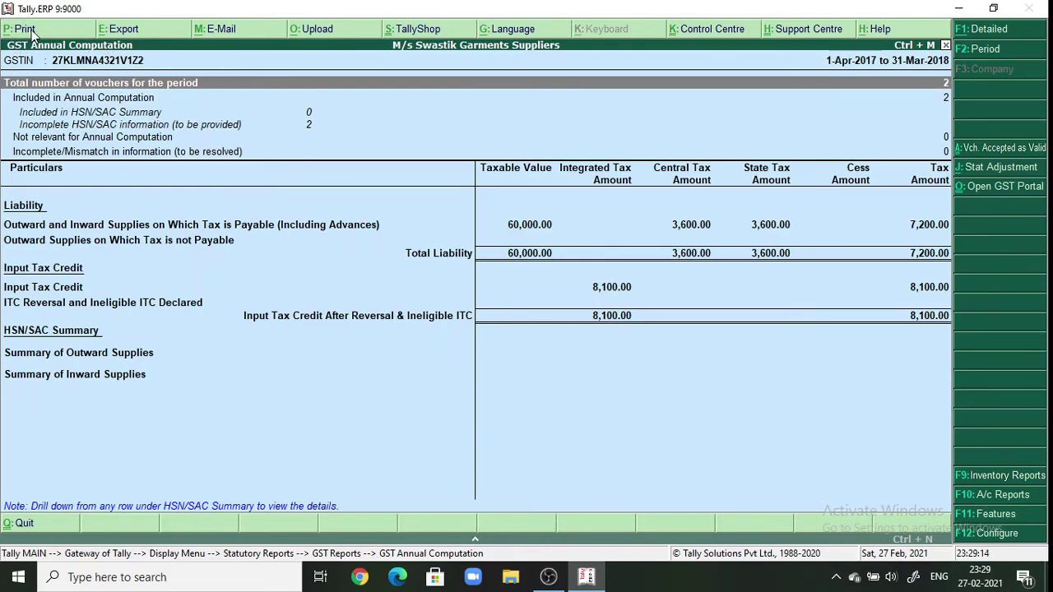
- Retitle the GST report printout from 'GST Annual Computation' to 'GST Computation'
{"action": "left_click", "coordinate": [25, 29]}
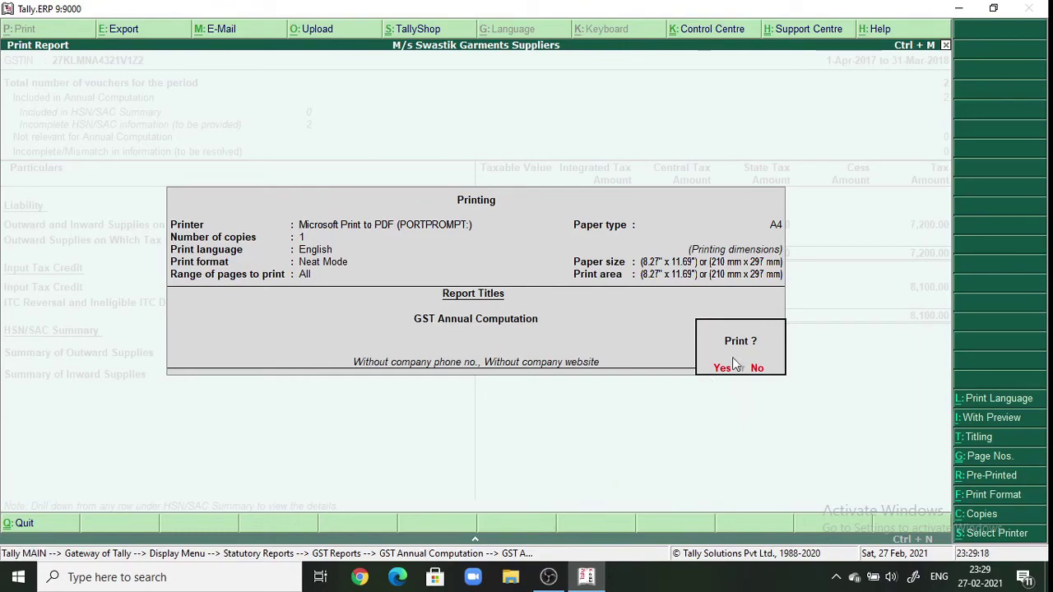
{"action": "left_click", "coordinate": [979, 439]}
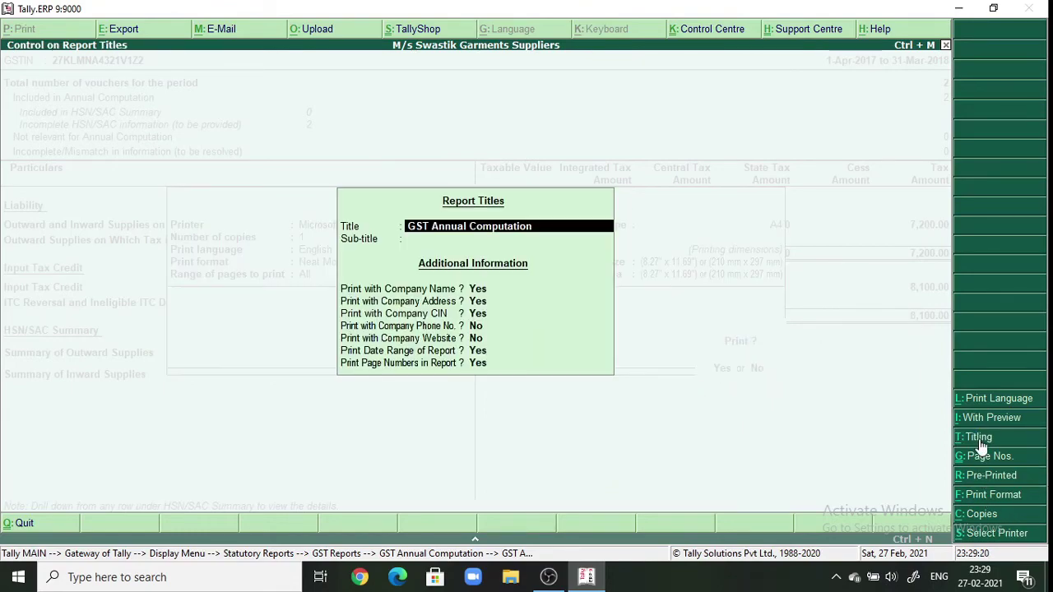
{"action": "left_click", "coordinate": [540, 226]}
{"action": "left_click", "coordinate": [465, 228]}
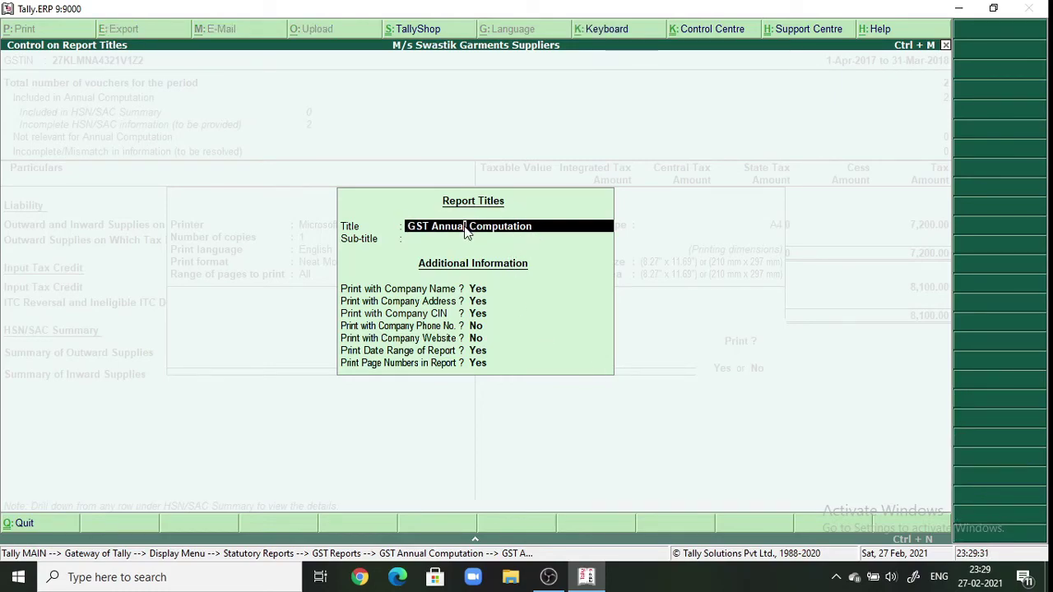
{"action": "key", "text": "BackSpace"}
{"action": "key", "text": "BackSpace"}
{"action": "key", "text": "BackSpace"}
{"action": "key", "text": "BackSpace"}
{"action": "key", "text": "BackSpace"}
{"action": "key", "text": "BackSpace"}
{"action": "key", "text": "BackSpace"}
{"action": "key", "text": "BackSpace"}
{"action": "key", "text": "BackSpace"}
{"action": "type", "text": "Compu"}
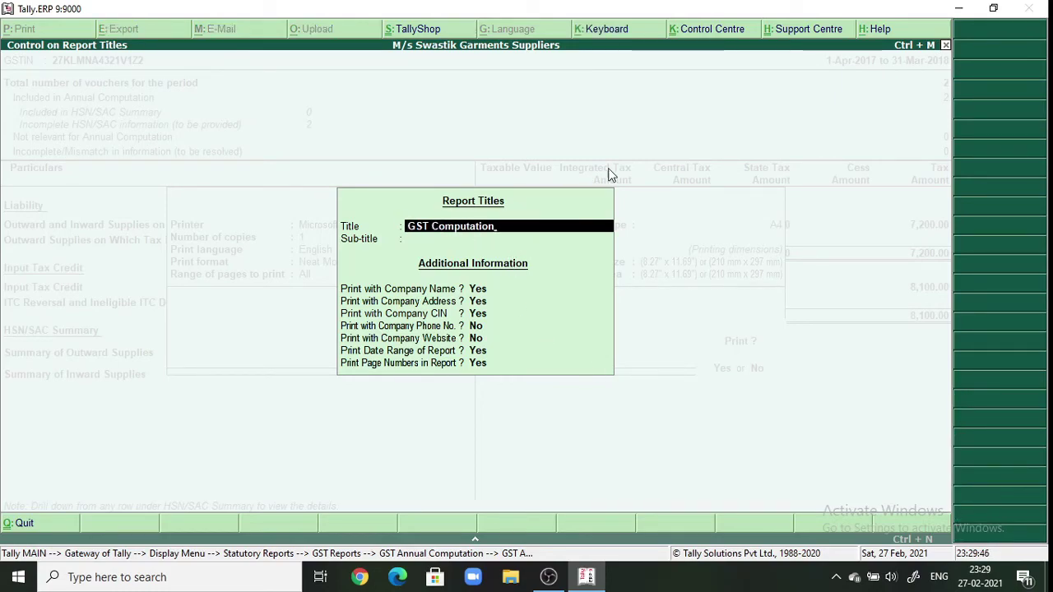
{"action": "key", "text": "Return"}
{"action": "key", "text": "Return"}
{"action": "key", "text": "Return"}
{"action": "key", "text": "Return"}
{"action": "key", "text": "Return"}
{"action": "key", "text": "Return"}
{"action": "key", "text": "Return"}
{"action": "key", "text": "Return"}
{"action": "key", "text": "Return"}
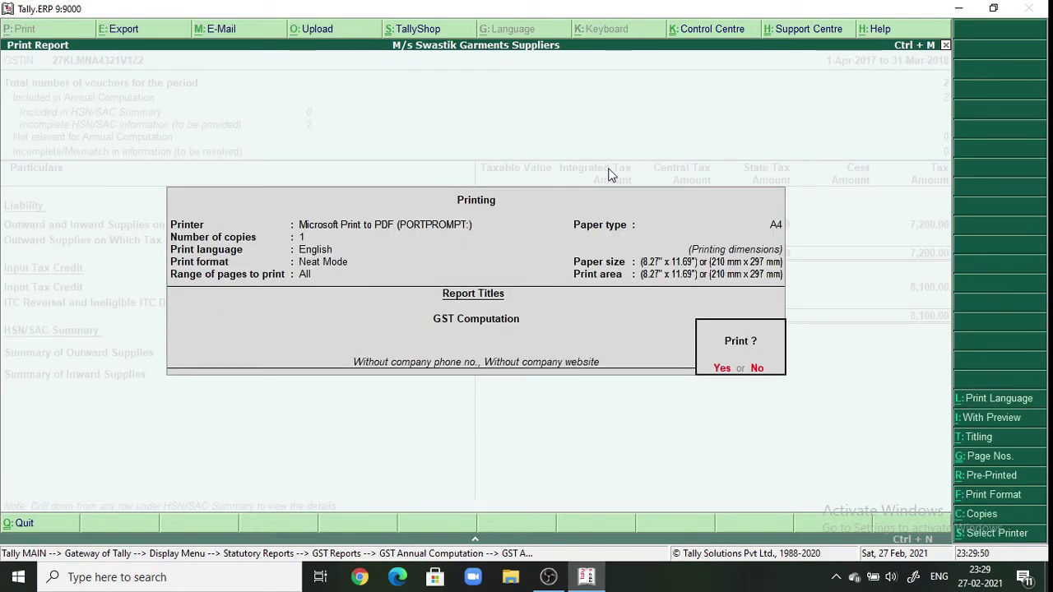
- Print the report and save the PDF as 'gst report'
{"action": "key", "text": "Return"}
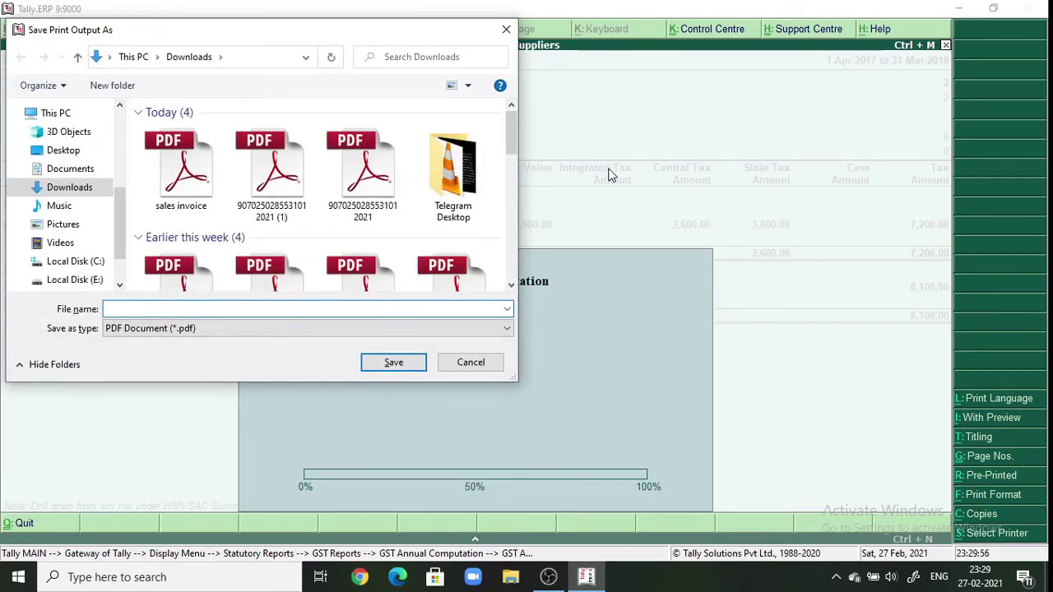
{"action": "type", "text": "gst report"}
{"action": "key", "text": "Return"}
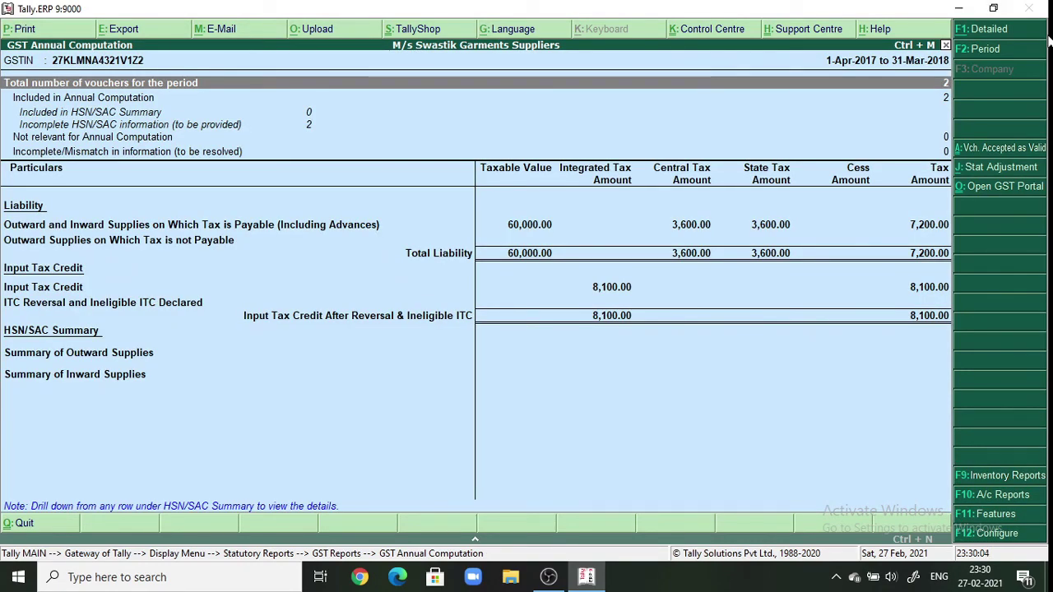
- Minimize Tally and open the 'gst report' PDF from Downloads in File Explorer
{"action": "left_click", "coordinate": [969, 7]}
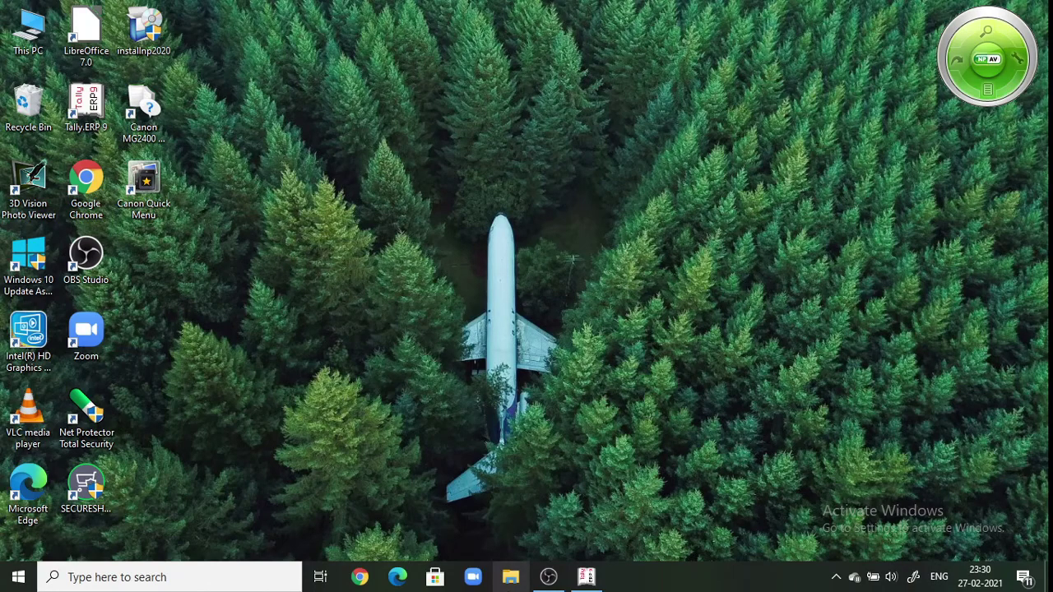
{"action": "left_click", "coordinate": [512, 581]}
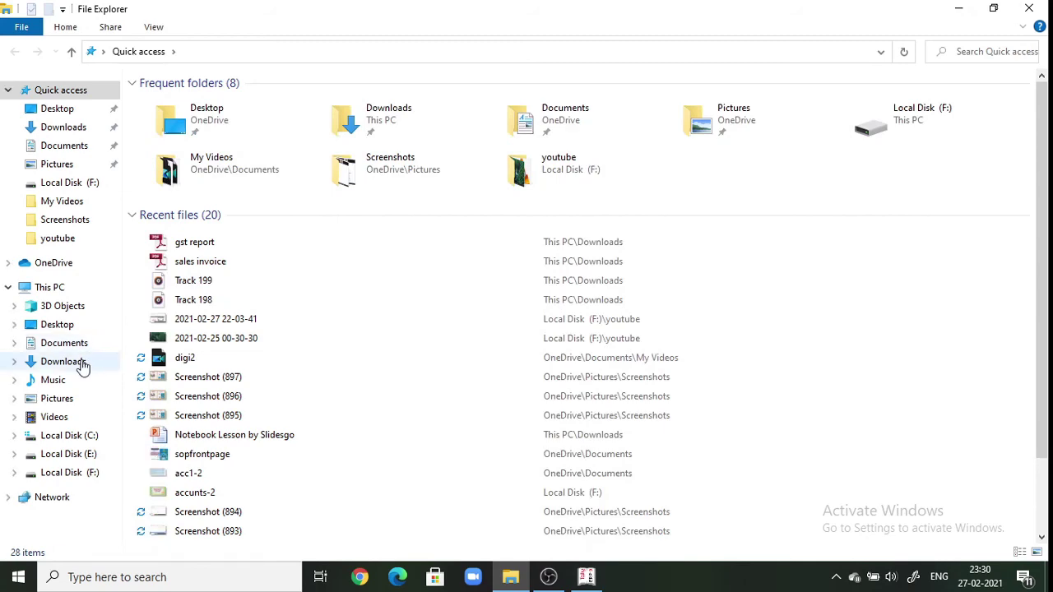
{"action": "left_click", "coordinate": [63, 362]}
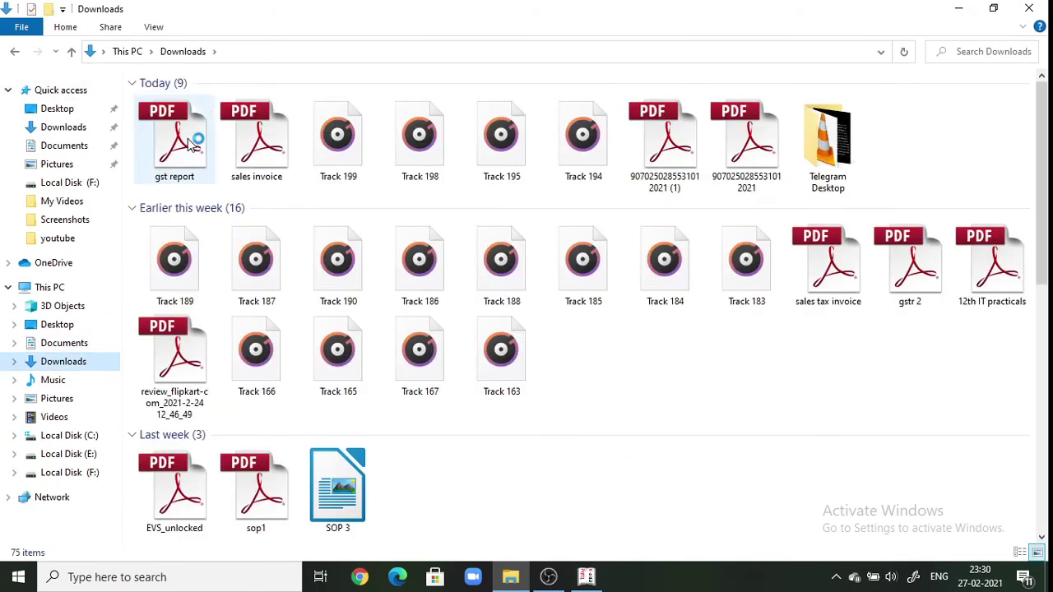
{"action": "double_click", "coordinate": [188, 141]}
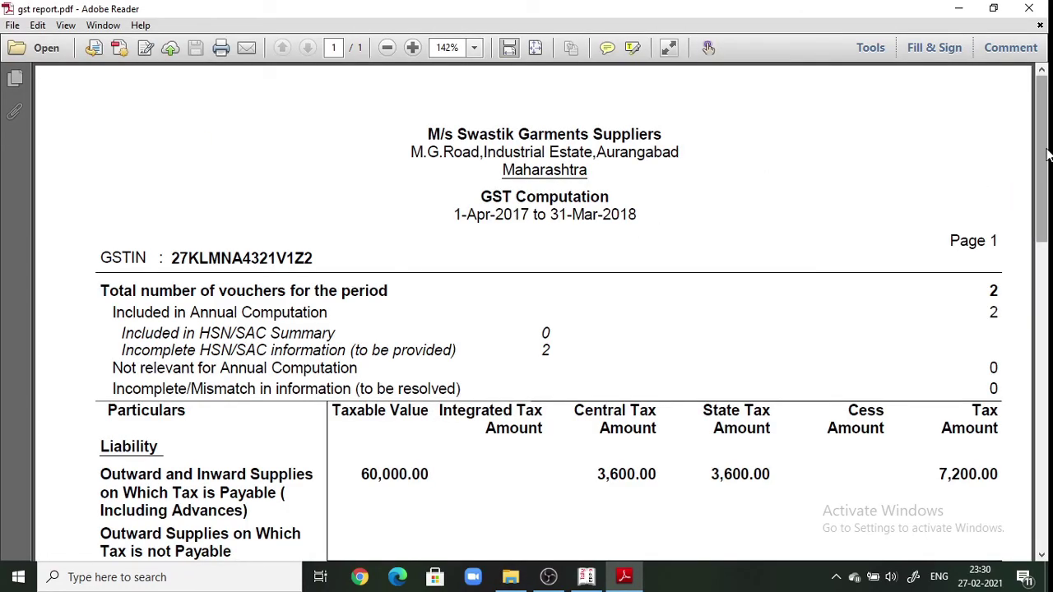
- Scroll through the gst report PDF, close it, and open the 'sales invoice' PDF from Downloads
{"action": "mouse_move", "coordinate": [1045, 155]}
{"action": "left_mouse_down"}
{"action": "mouse_move", "coordinate": [1048, 236]}
{"action": "mouse_move", "coordinate": [1045, 157]}
{"action": "left_mouse_up"}
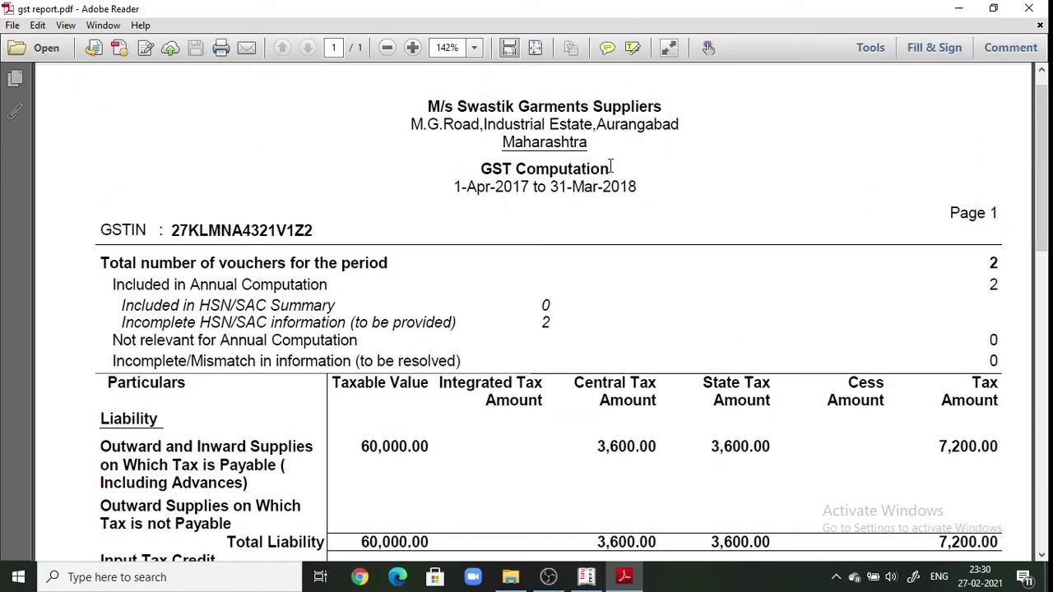
{"action": "left_click_drag", "start_coordinate": [1047, 222], "coordinate": [1030, 277]}
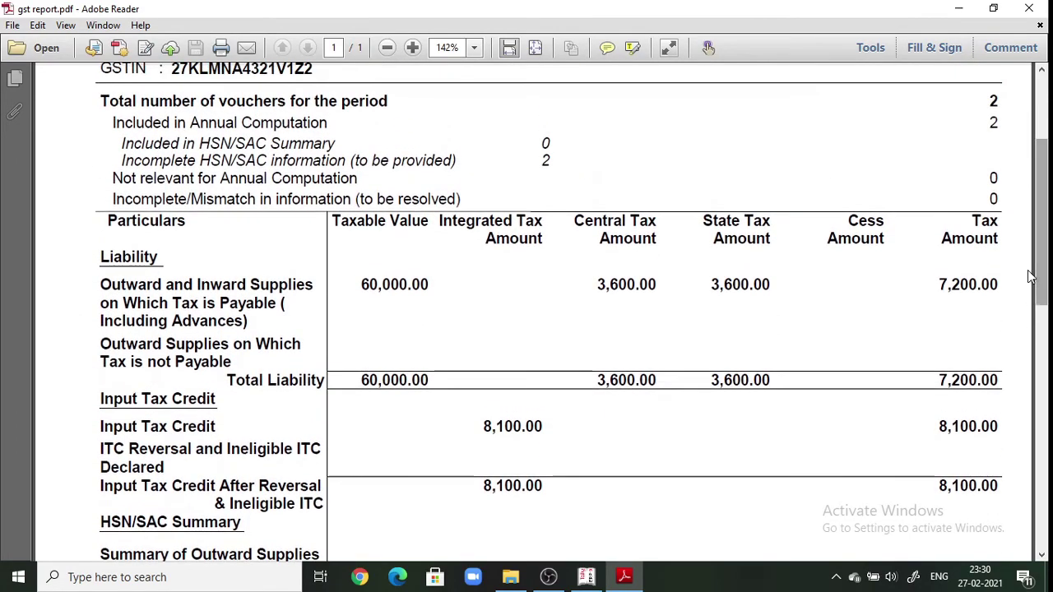
{"action": "left_click", "coordinate": [1029, 8]}
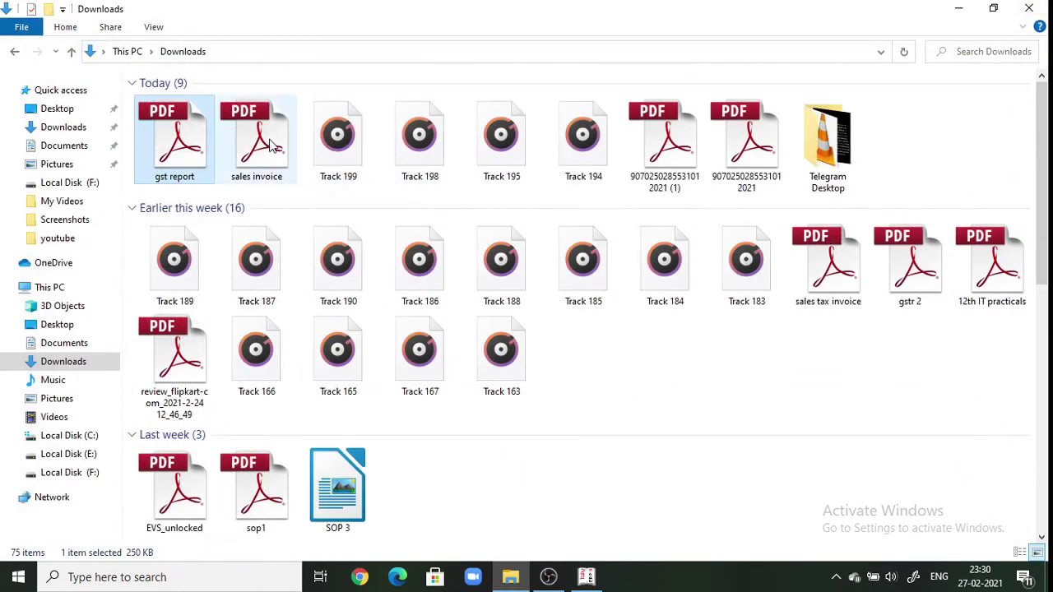
{"action": "double_click", "coordinate": [272, 144]}
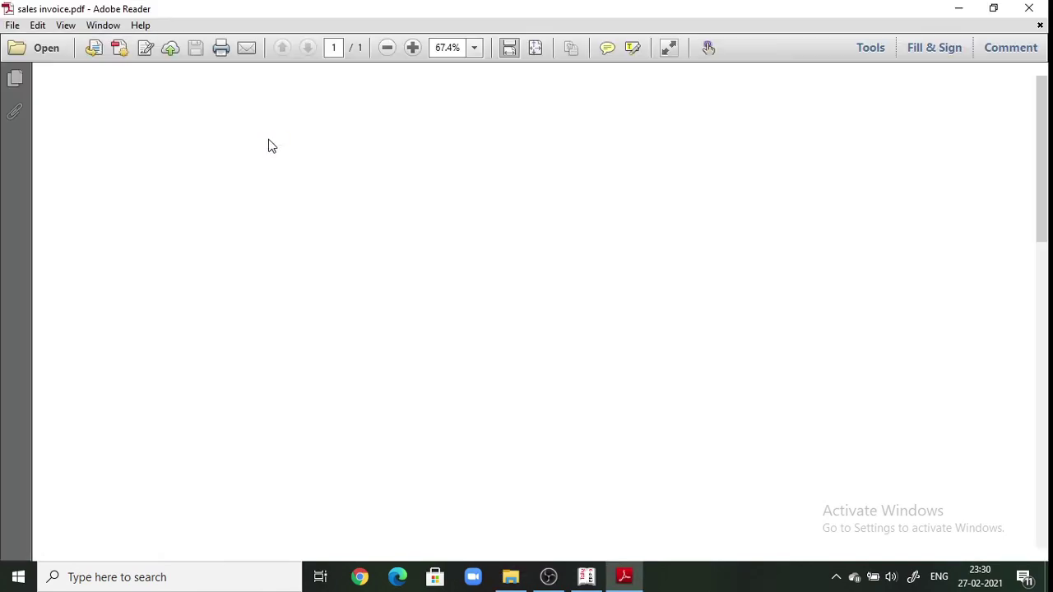